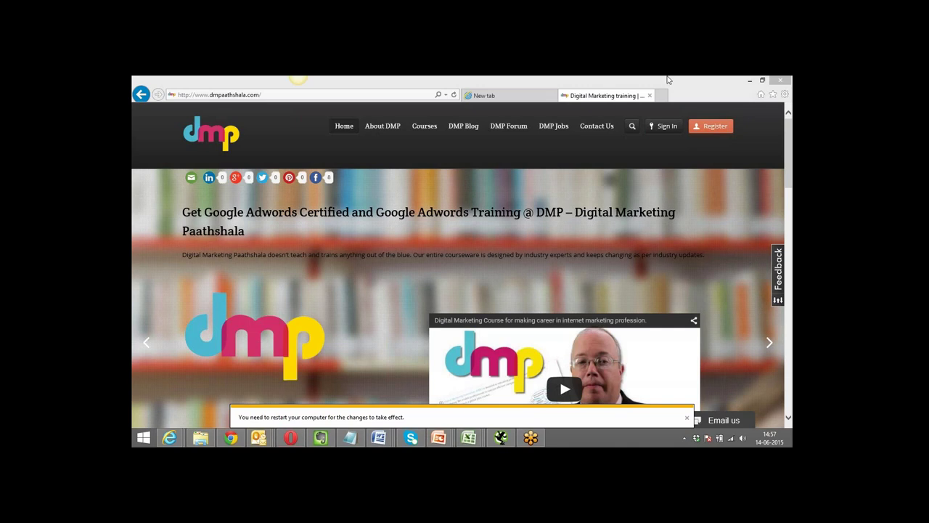
Load the AdWords site in a new Internet Explorer tab to reach All campaigns.
{"action": "left_click", "coordinate": [661, 95]}
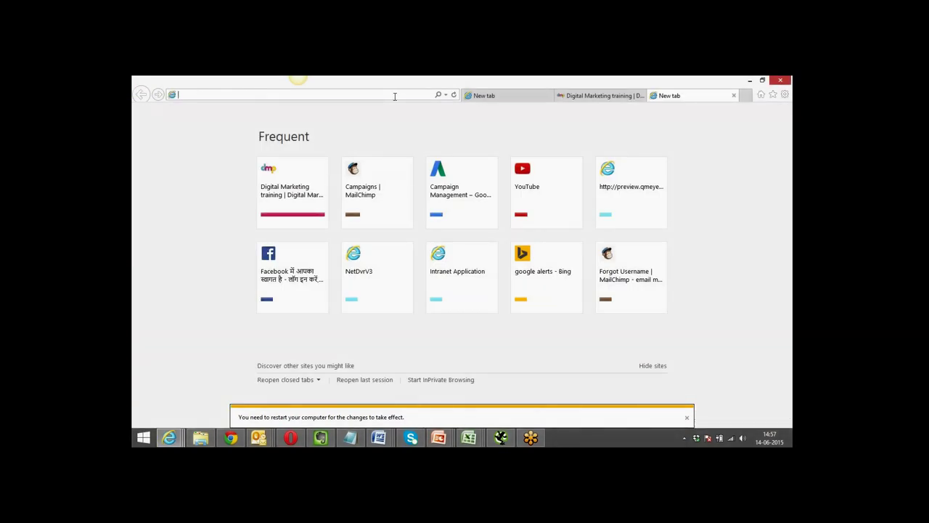
{"action": "type", "text": "cra"}
{"action": "key", "text": "BackSpace"}
{"action": "key", "text": "BackSpace"}
{"action": "key", "text": "BackSpace"}
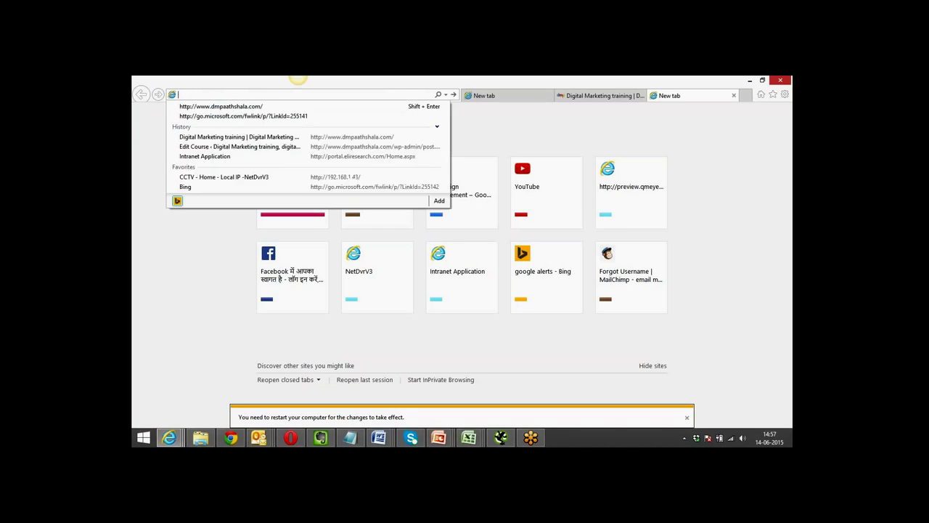
{"action": "type", "text": "adwords.google.com/"}
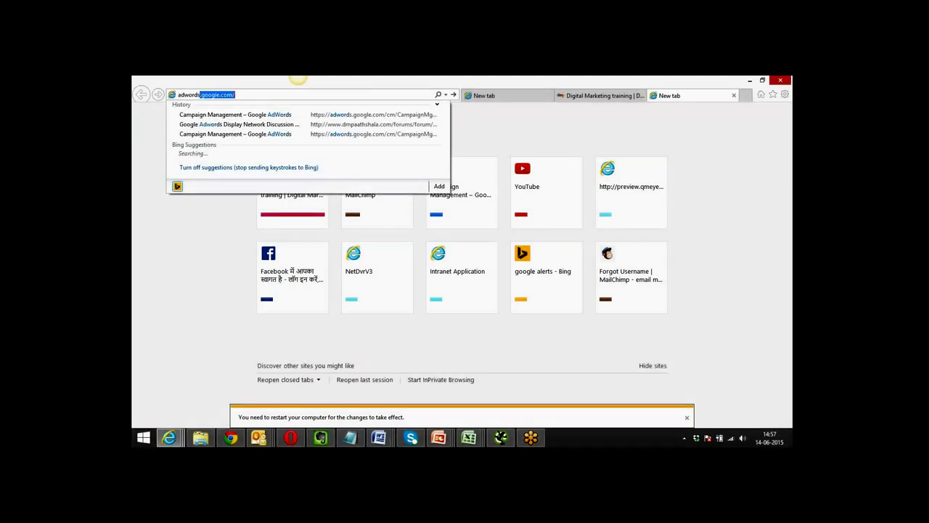
{"action": "key", "text": "Return"}
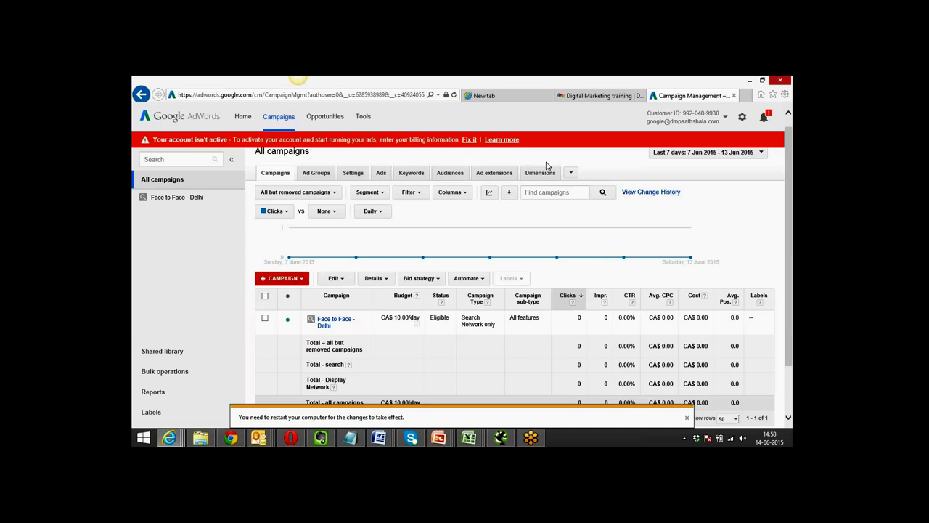
Open the Face to Face - Delhi campaign's settings via the Ad Groups and Settings tabs.
{"action": "left_click", "coordinate": [320, 174]}
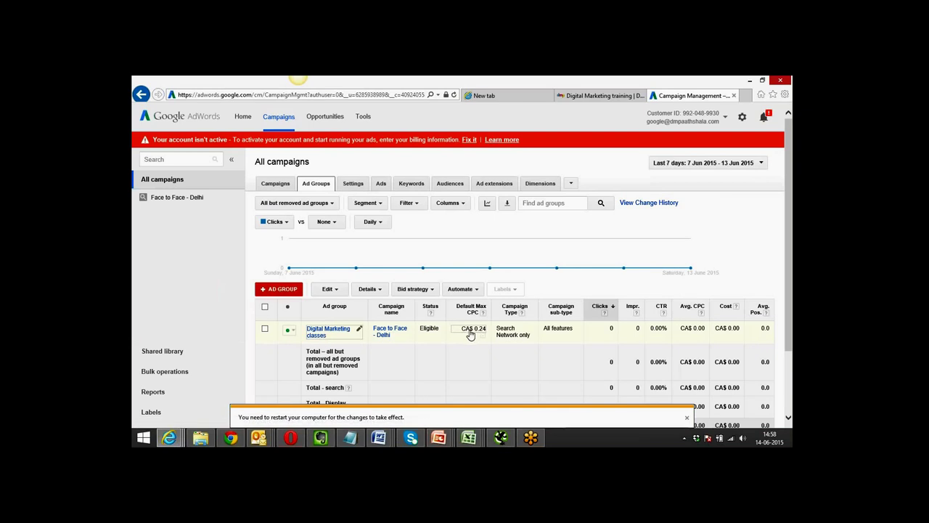
{"action": "left_click", "coordinate": [353, 185]}
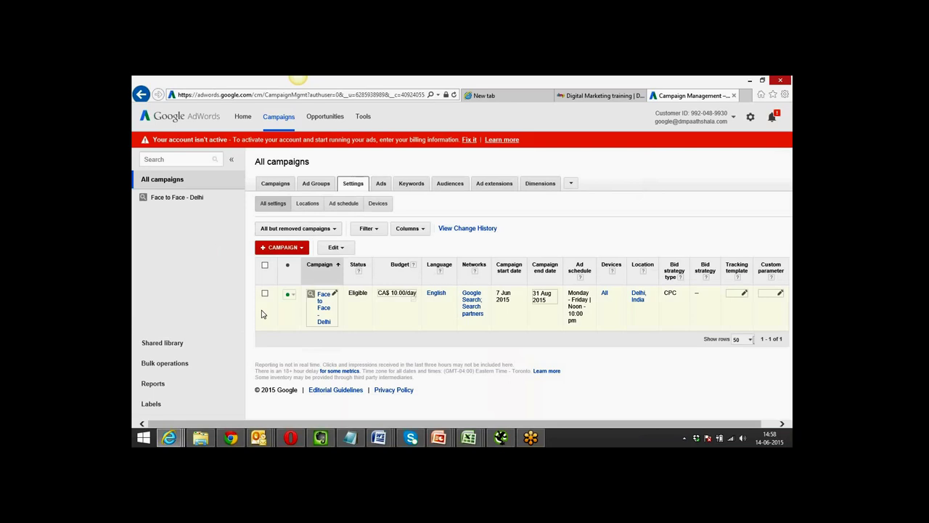
{"action": "left_click", "coordinate": [326, 321]}
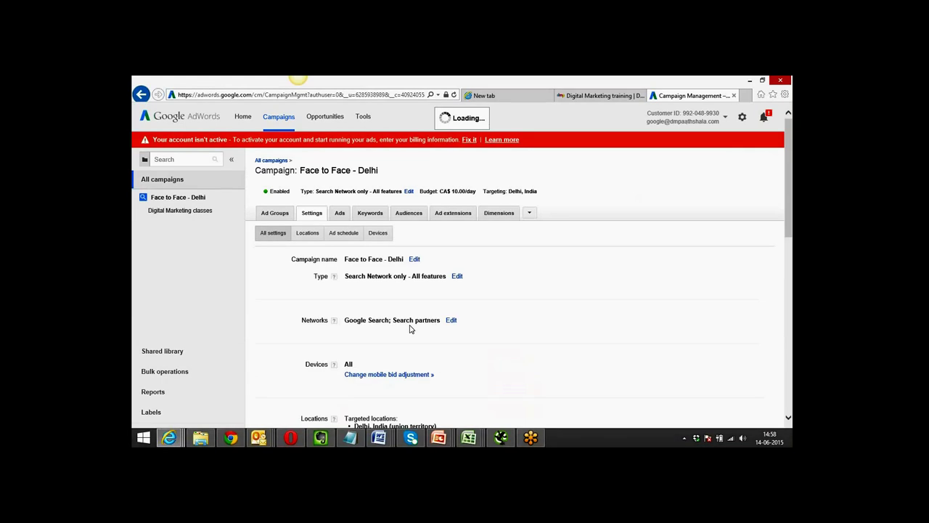
Scroll through the Face to Face - Delhi campaign's All settings.
{"action": "scroll", "coordinate": [273, 283], "scroll_direction": "down", "scroll_amount": 2}
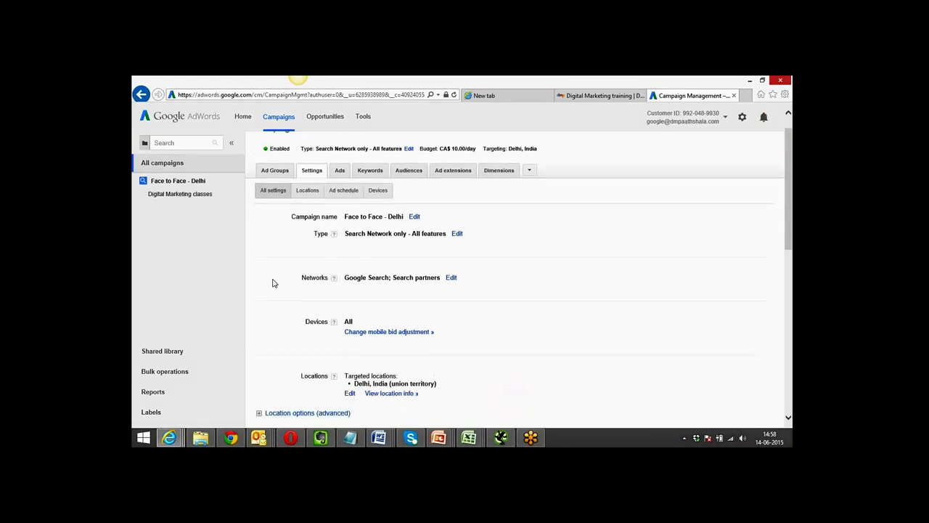
{"action": "scroll", "coordinate": [273, 283], "scroll_direction": "down", "scroll_amount": 1}
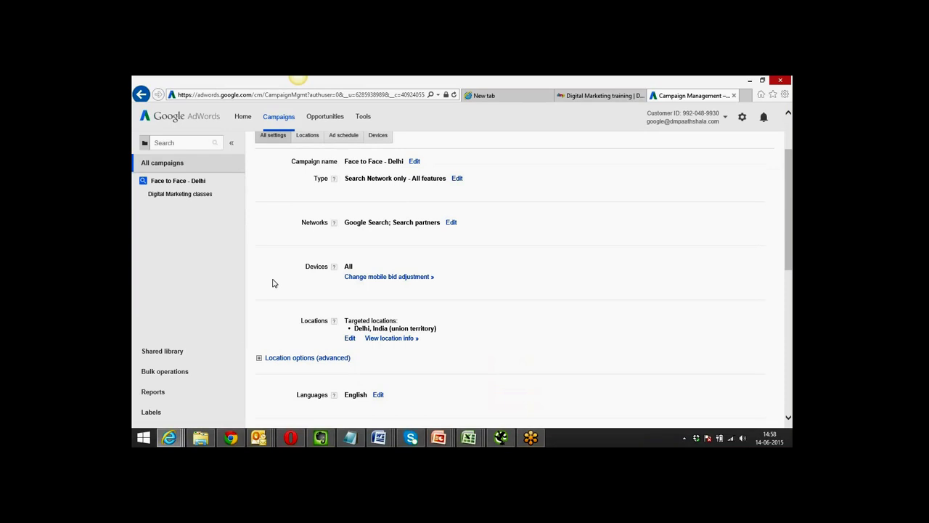
{"action": "scroll", "coordinate": [273, 283], "scroll_direction": "down", "scroll_amount": 3}
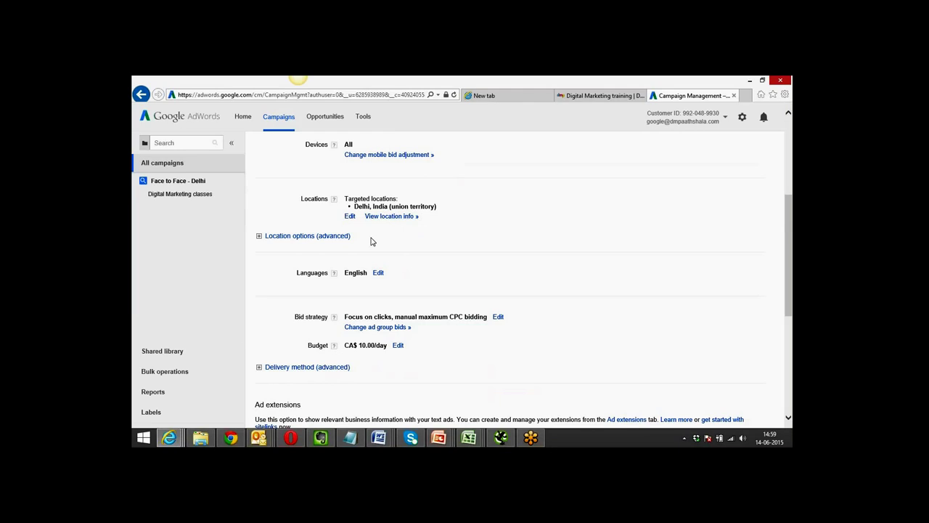
{"action": "scroll", "coordinate": [370, 241], "scroll_direction": "down", "scroll_amount": 2}
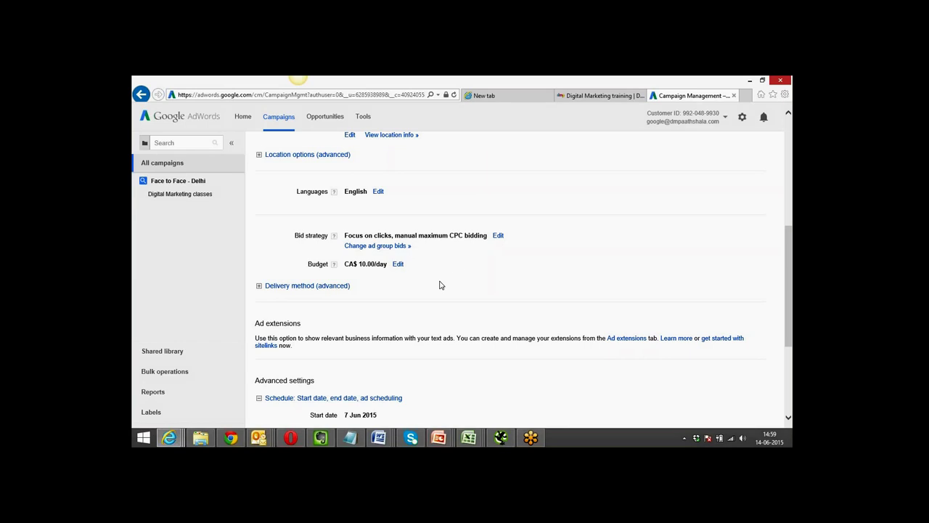
{"action": "scroll", "coordinate": [439, 285], "scroll_direction": "down", "scroll_amount": 2}
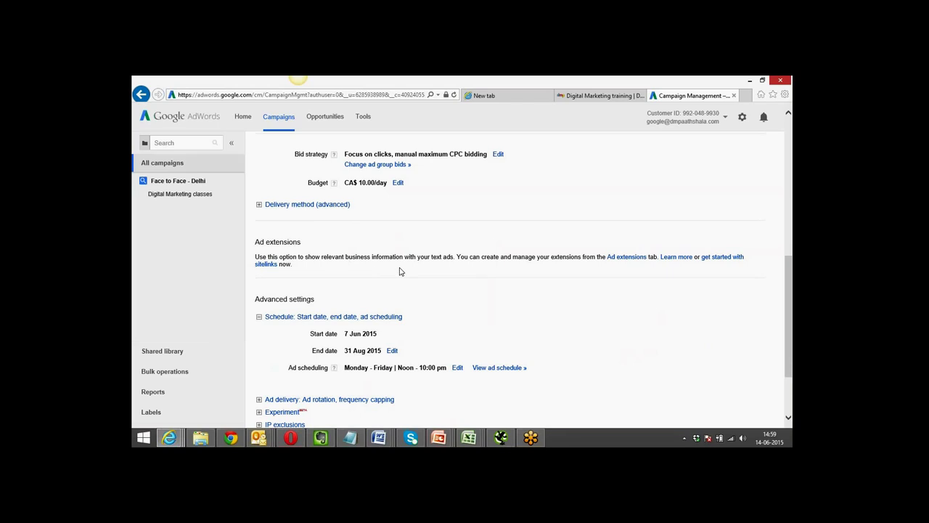
{"action": "scroll", "coordinate": [399, 271], "scroll_direction": "down", "scroll_amount": 3}
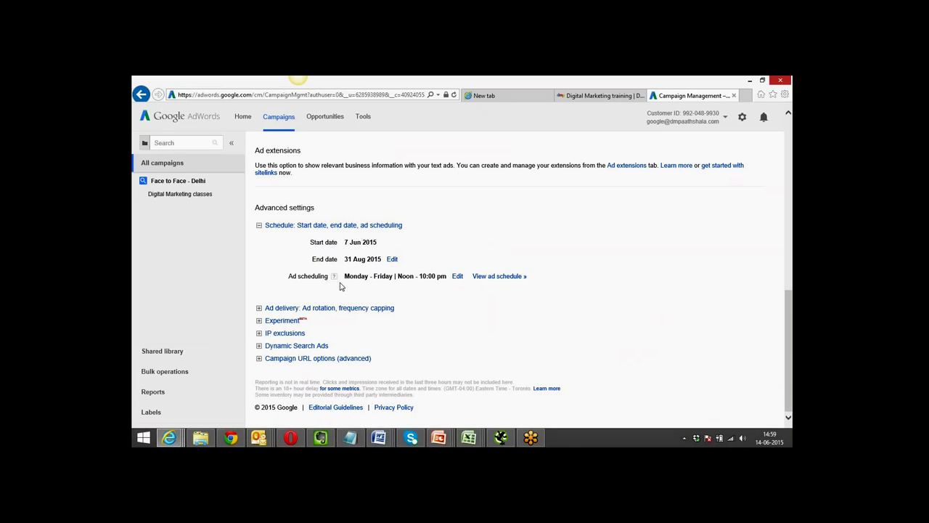
Expand Ad delivery, check the Delhi, India location targeting, and start a new browser tab.
{"action": "left_click", "coordinate": [320, 309]}
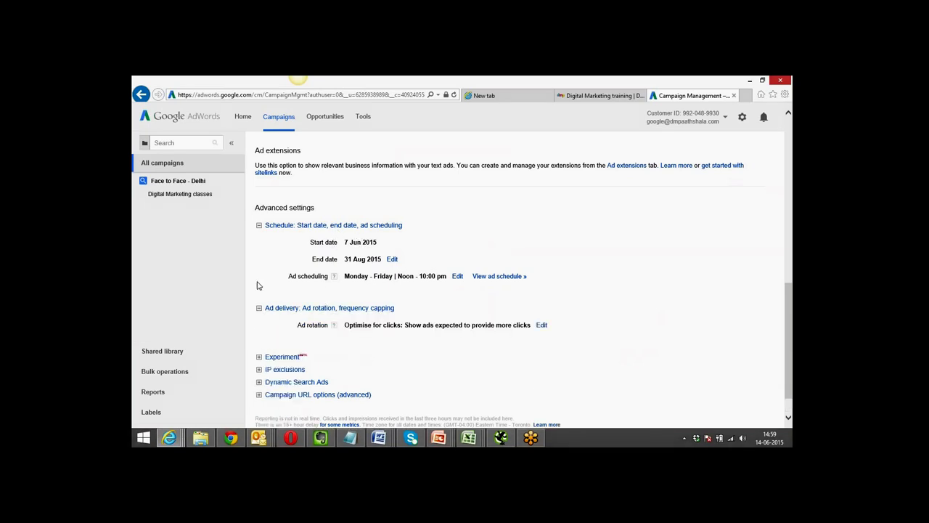
{"action": "scroll", "coordinate": [257, 285], "scroll_direction": "down", "scroll_amount": 1}
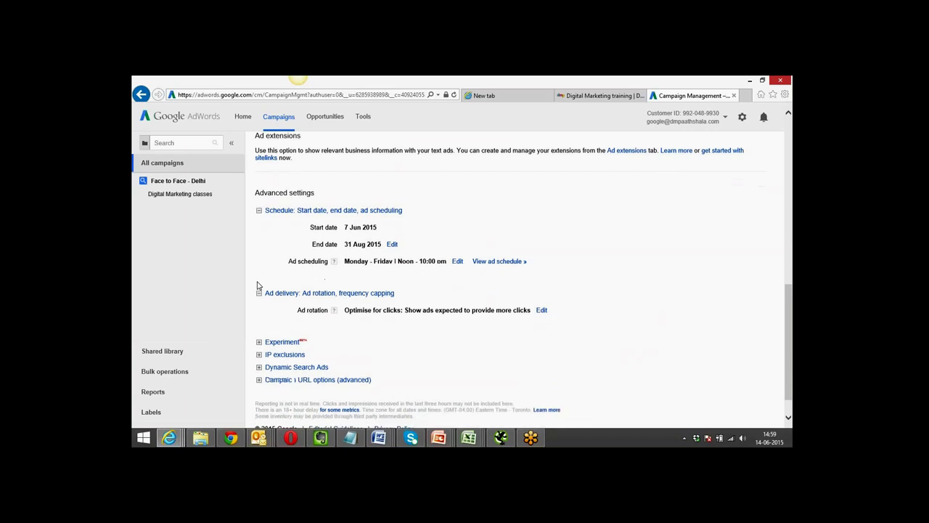
{"action": "scroll", "coordinate": [257, 285], "scroll_direction": "up", "scroll_amount": 10}
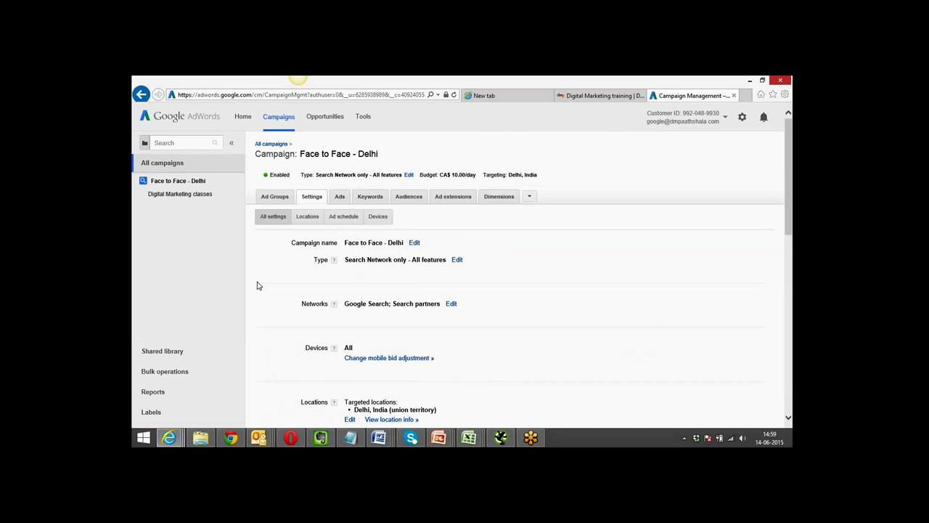
{"action": "left_click", "coordinate": [307, 217]}
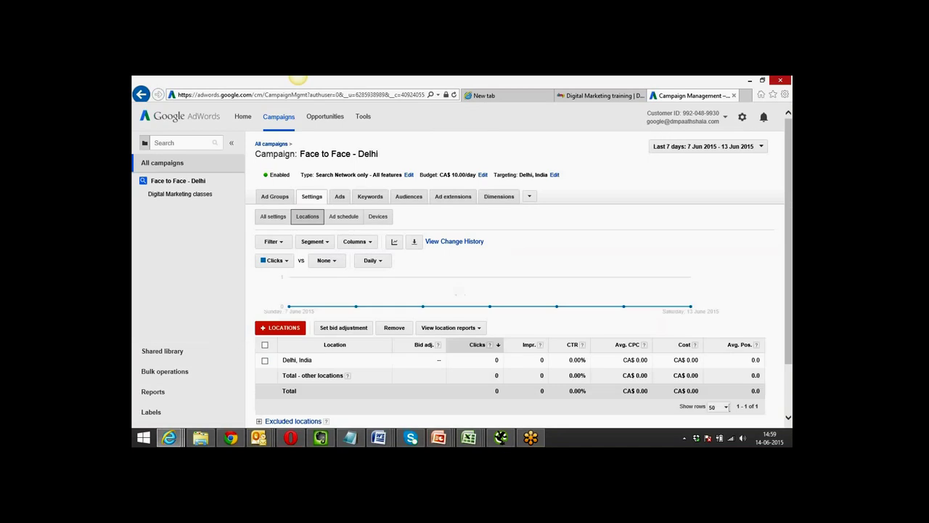
{"action": "left_click", "coordinate": [746, 96]}
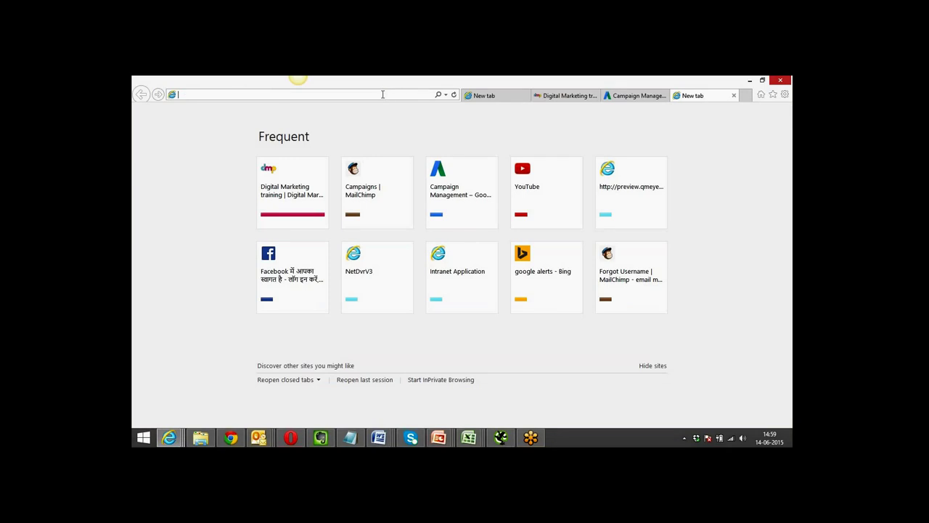
Load youtube.com and search for 'digital marketing paathshala'.
{"action": "type", "text": "yout"}
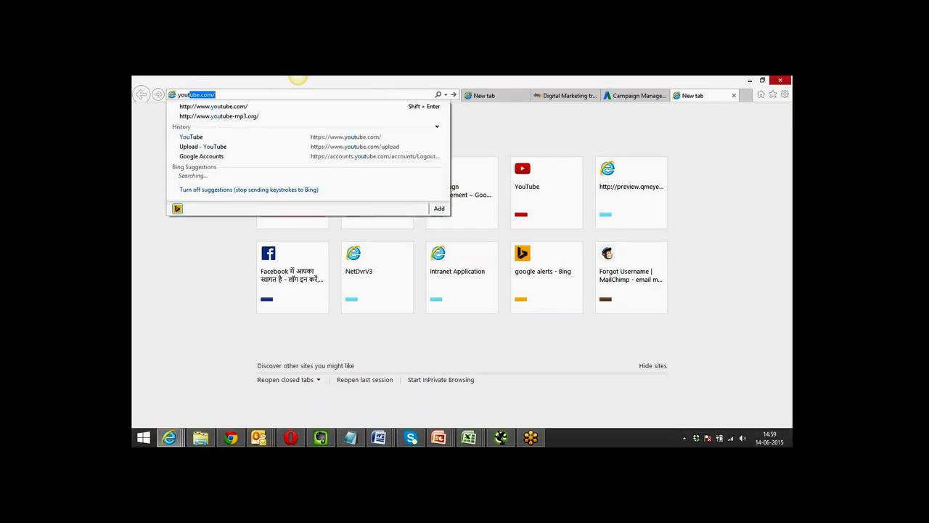
{"action": "type", "text": "ube.co"}
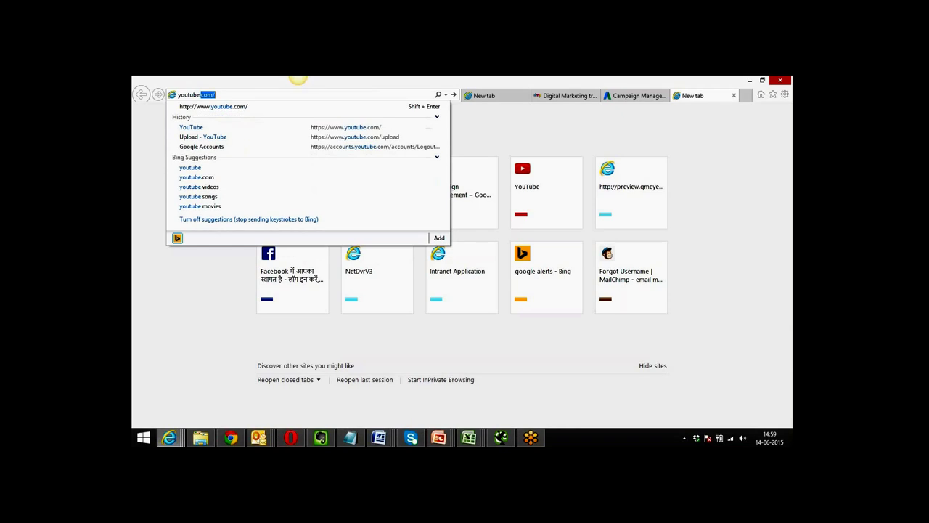
{"action": "type", "text": "m"}
{"action": "key", "text": "Return"}
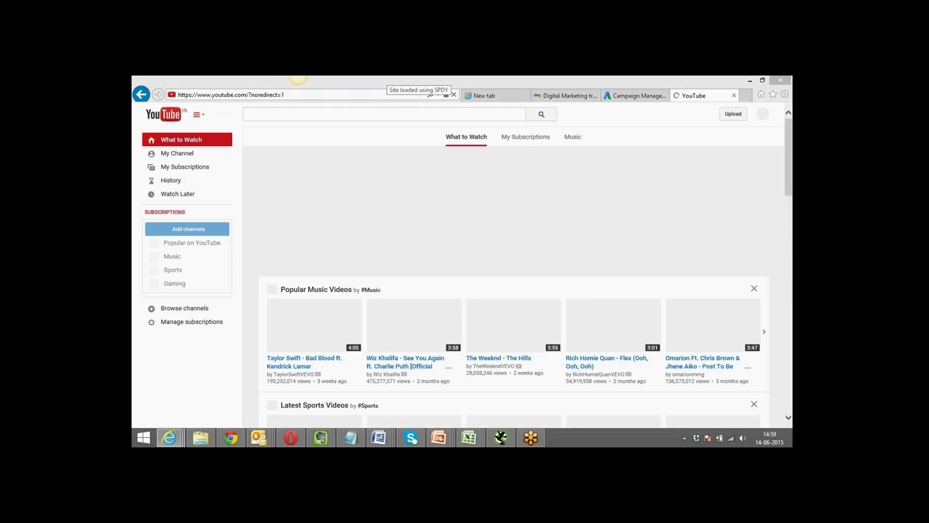
{"action": "left_click", "coordinate": [373, 114]}
{"action": "type", "text": "di"}
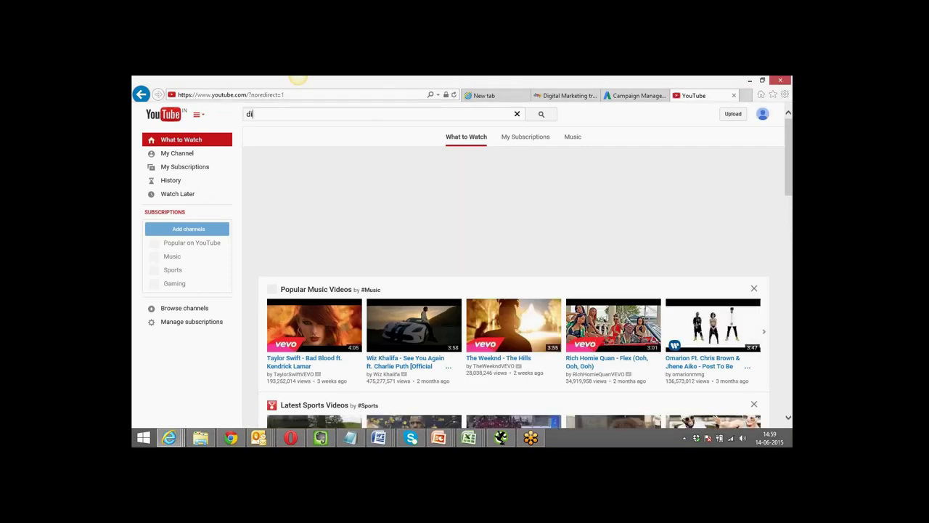
{"action": "type", "text": "gital mark"}
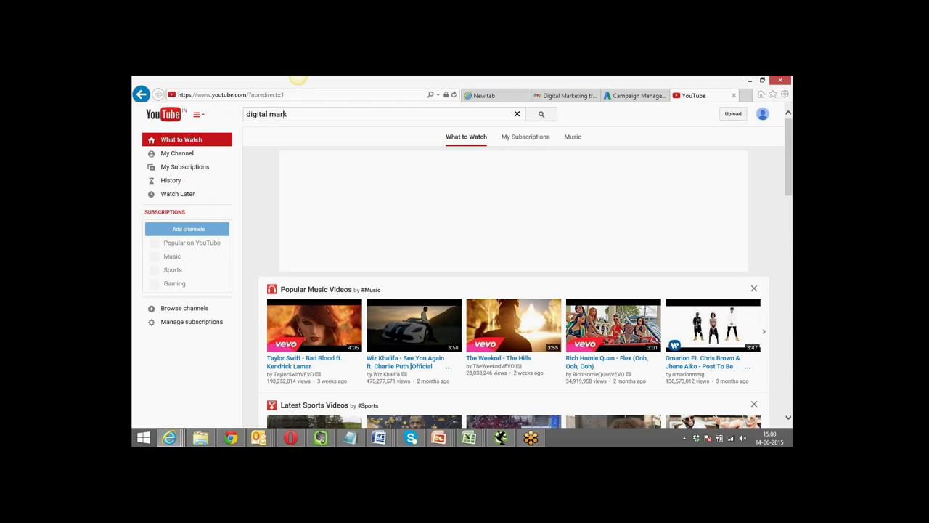
{"action": "type", "text": "eting paathshala"}
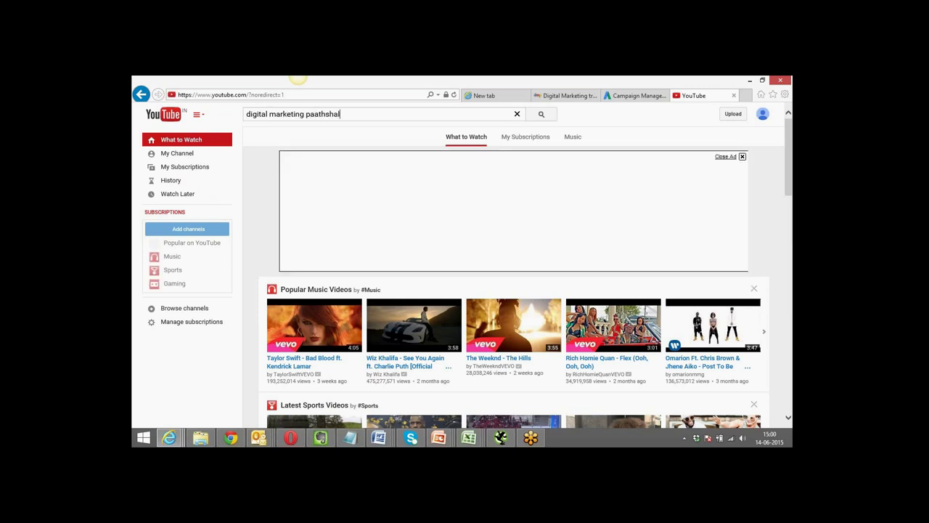
{"action": "key", "text": "Return"}
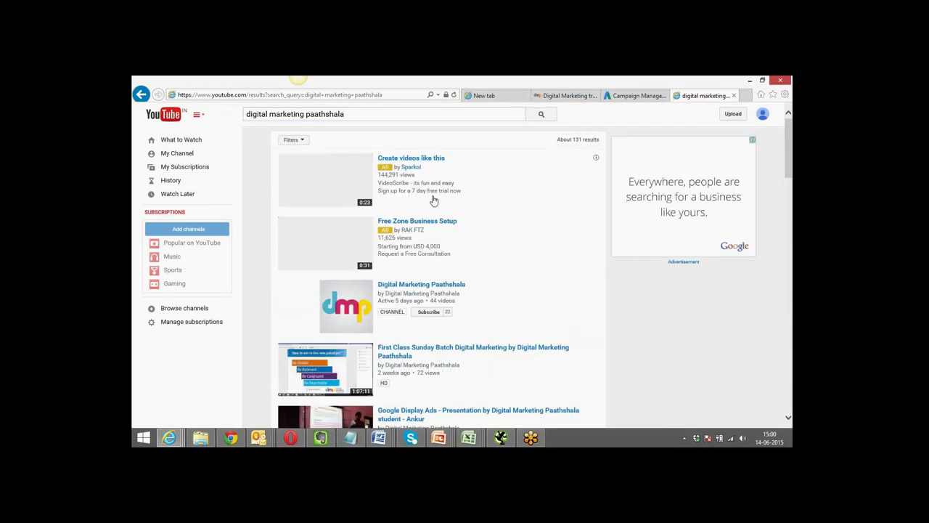
Go to the Digital Marketing Paathshala channel's playlists and open Sunday Batch.
{"action": "left_click", "coordinate": [422, 285]}
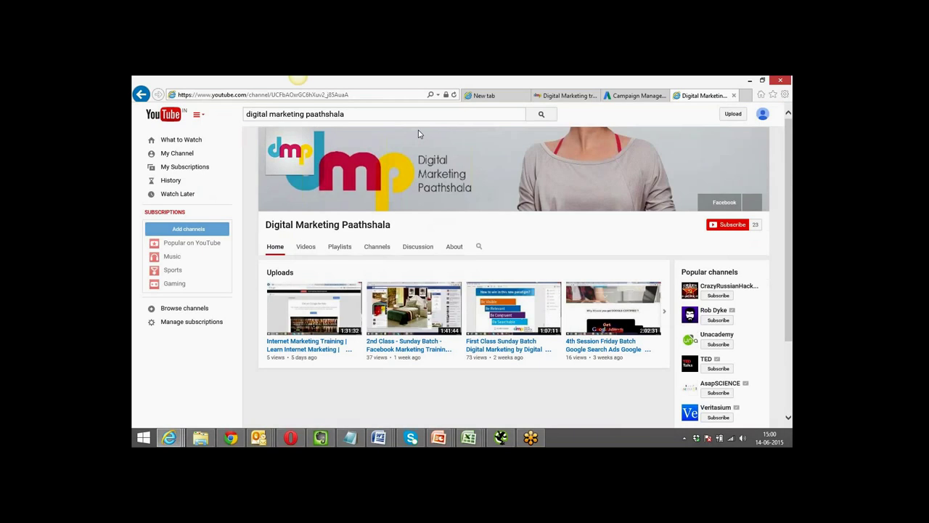
{"action": "left_click", "coordinate": [387, 95]}
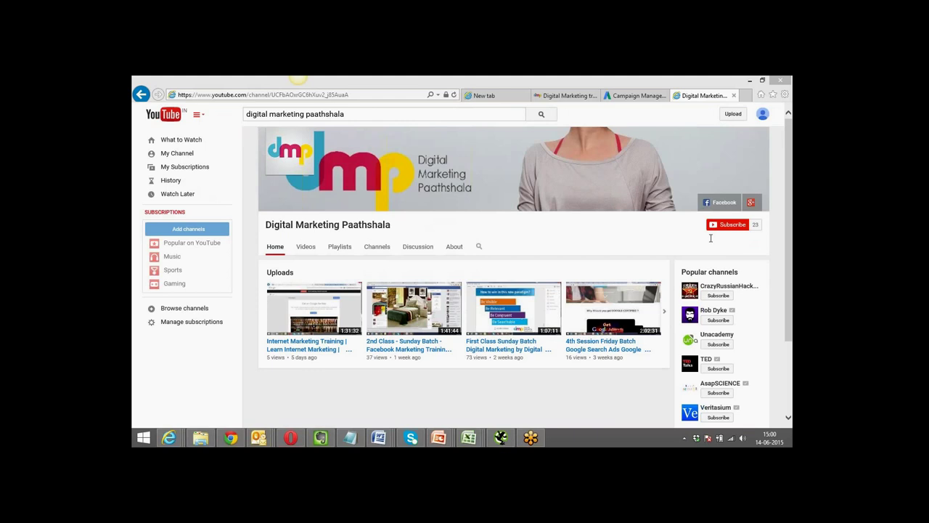
{"action": "left_click", "coordinate": [339, 247]}
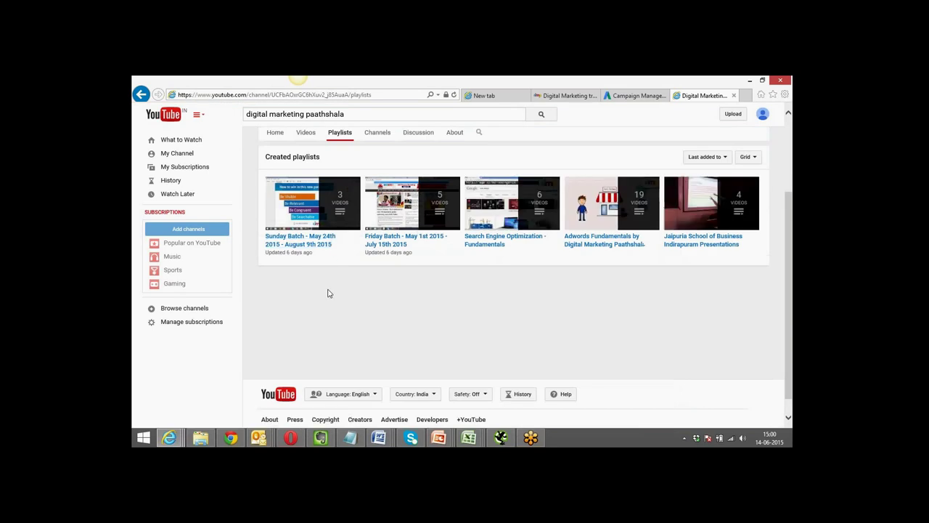
{"action": "left_click", "coordinate": [316, 243]}
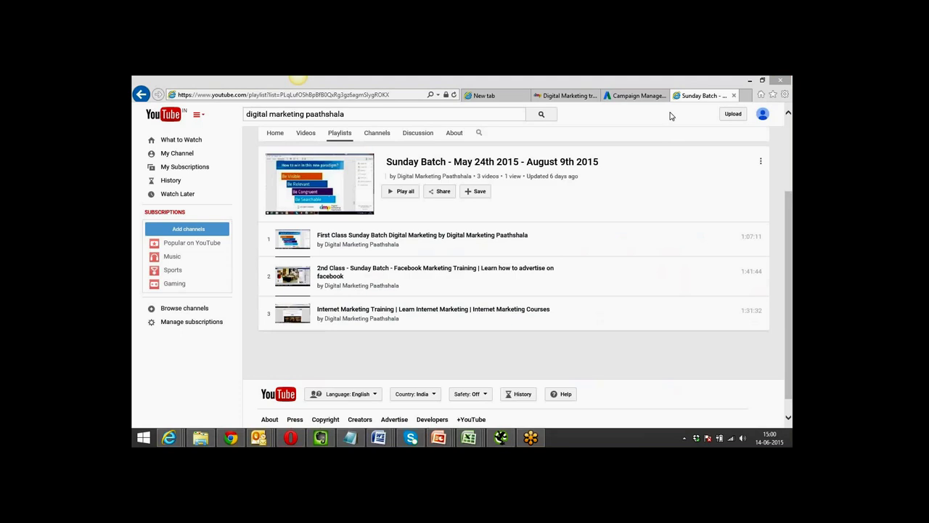
{"action": "left_click", "coordinate": [474, 161]}
{"action": "left_click_drag", "start_coordinate": [476, 162], "coordinate": [520, 161]}
{"action": "left_click", "coordinate": [411, 161]}
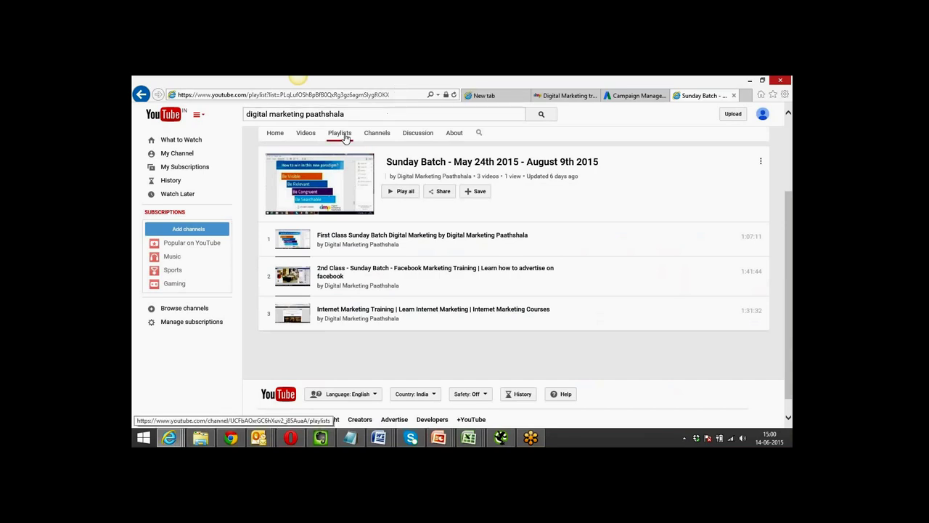
{"action": "left_click", "coordinate": [392, 98]}
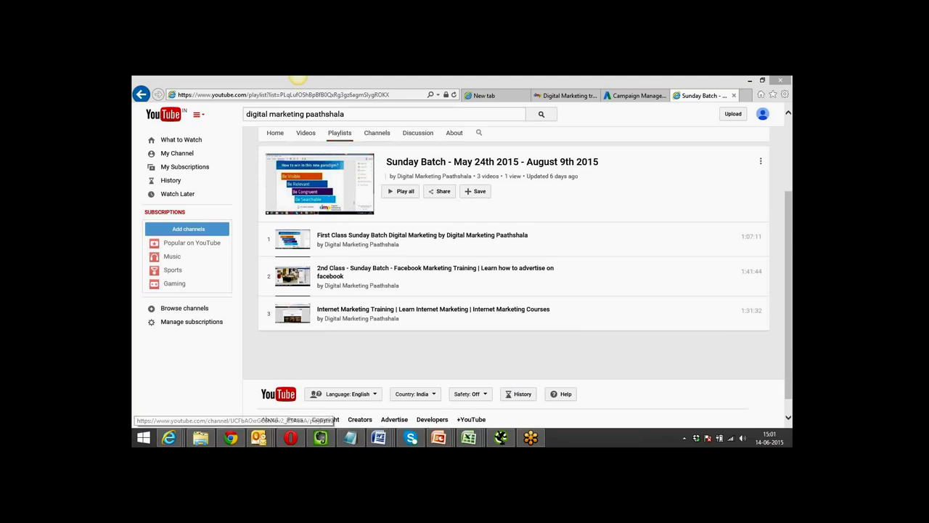
{"action": "left_click_drag", "start_coordinate": [387, 163], "coordinate": [569, 162]}
{"action": "left_click", "coordinate": [529, 191]}
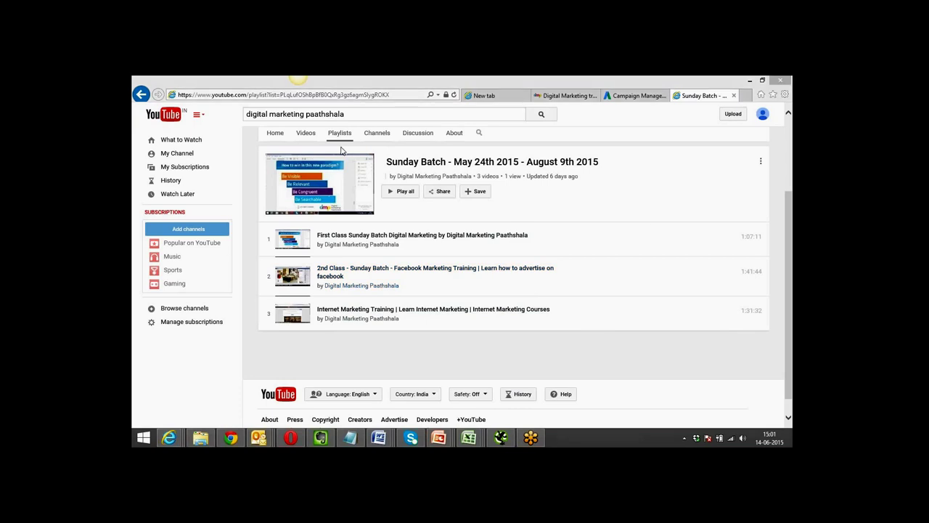
{"action": "left_click", "coordinate": [353, 116]}
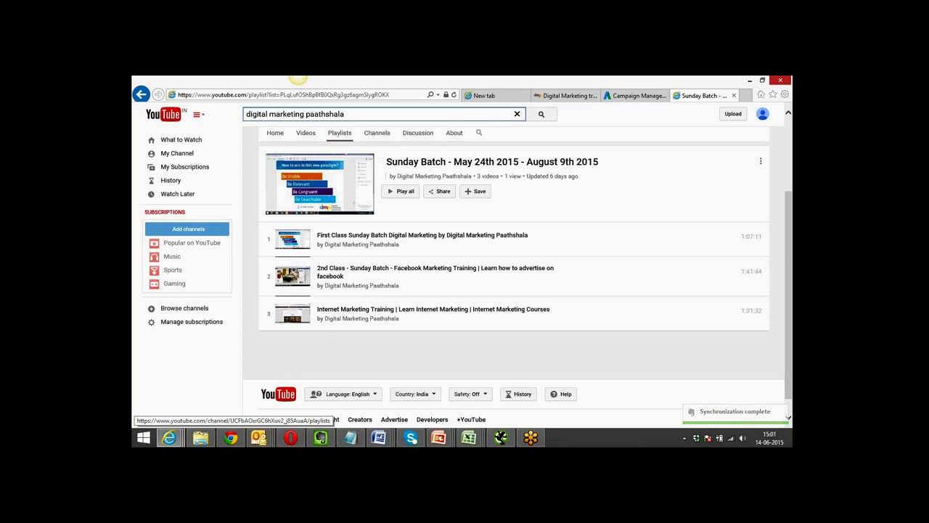
{"action": "left_click", "coordinate": [426, 212]}
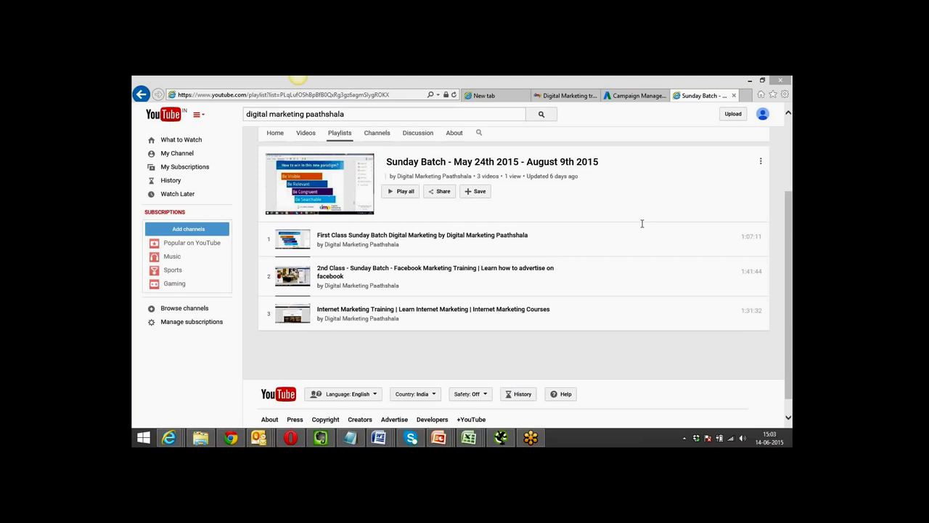
In the AdWords Keywords list, save 'digital marketing certificate' with Phrase match.
{"action": "left_click", "coordinate": [628, 95]}
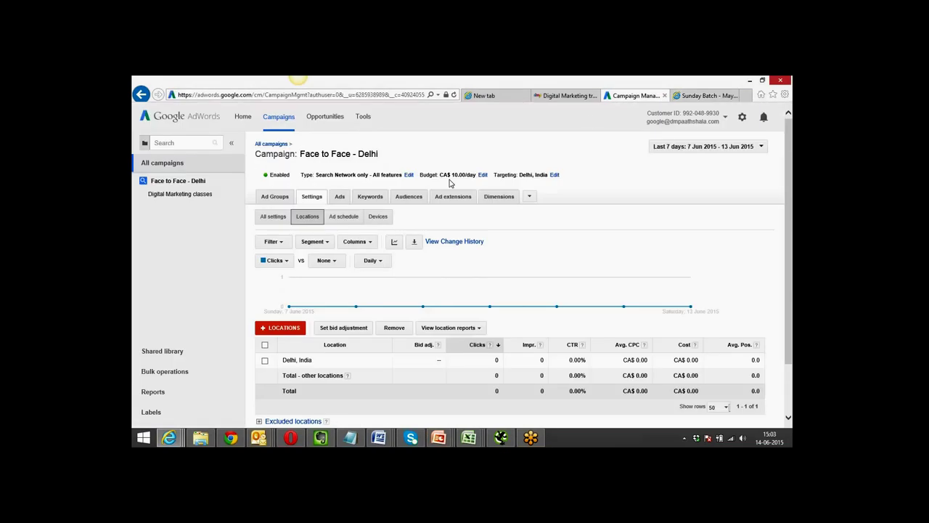
{"action": "left_click", "coordinate": [370, 202]}
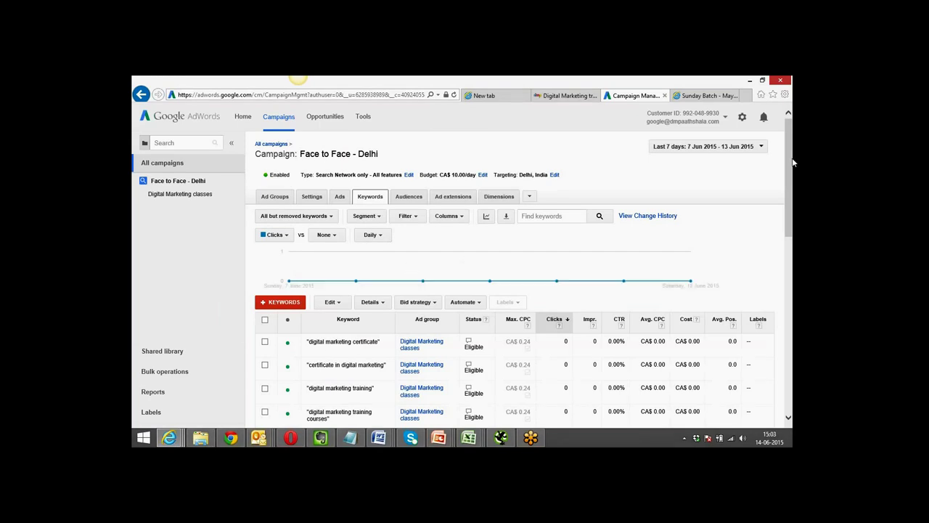
{"action": "left_click_drag", "start_coordinate": [791, 161], "coordinate": [793, 196]}
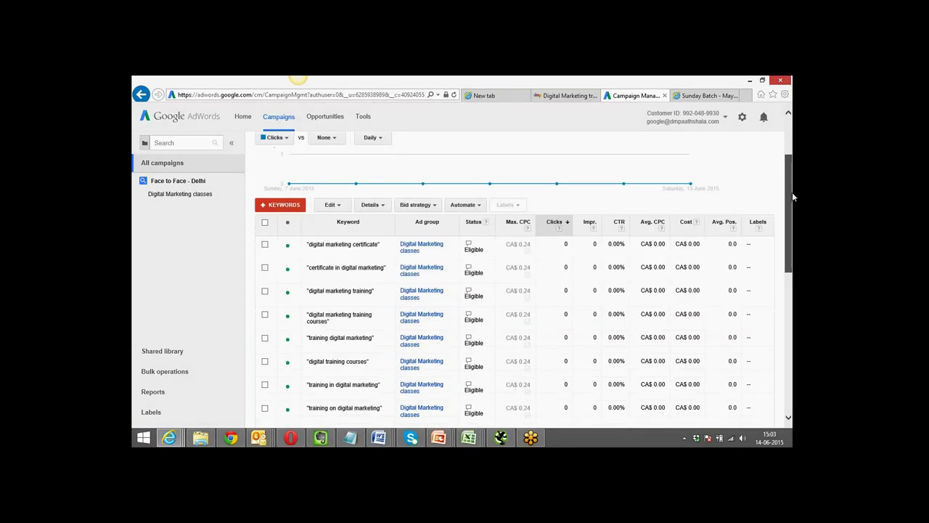
{"action": "left_click", "coordinate": [391, 240]}
{"action": "left_click", "coordinate": [413, 247]}
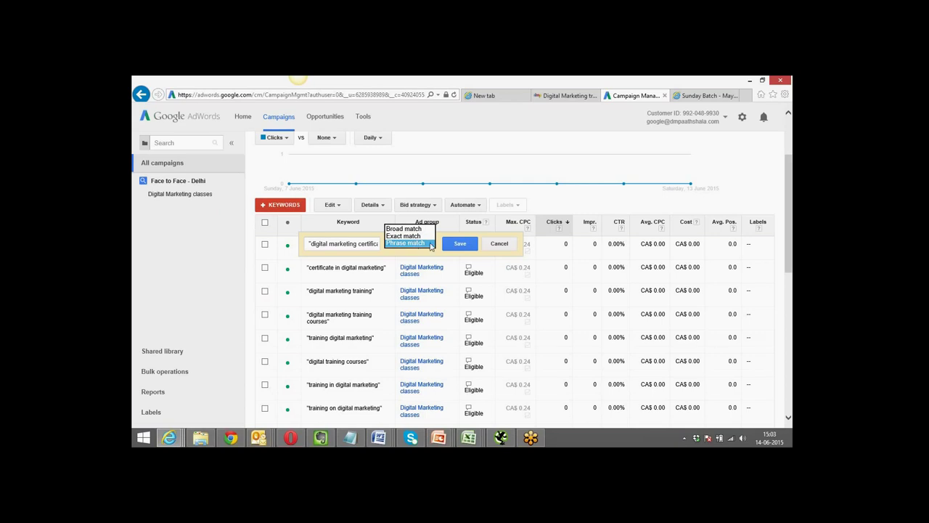
{"action": "left_click", "coordinate": [460, 245]}
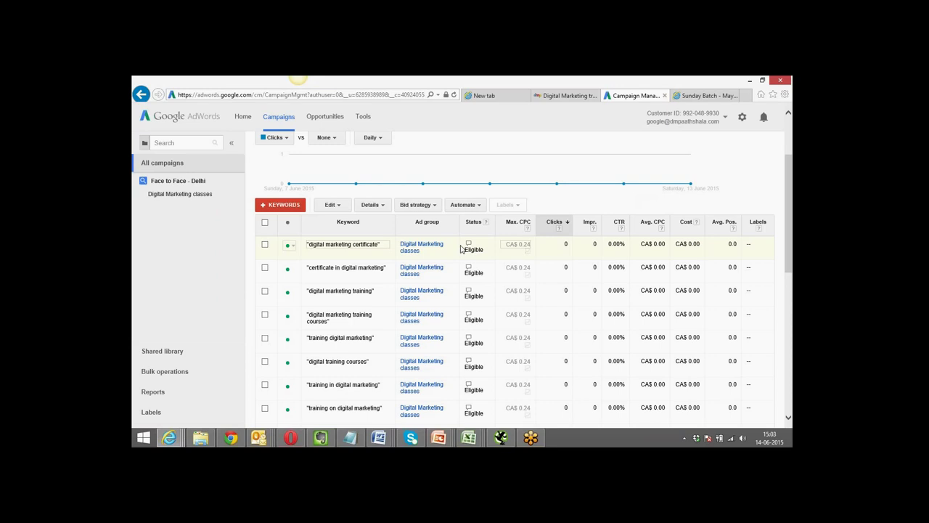
{"action": "left_click", "coordinate": [329, 249]}
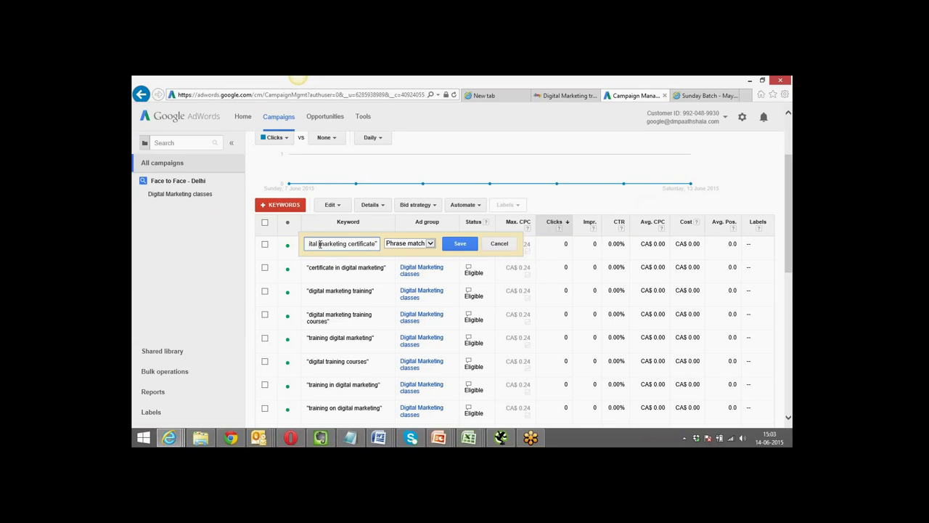
{"action": "left_click", "coordinate": [399, 246]}
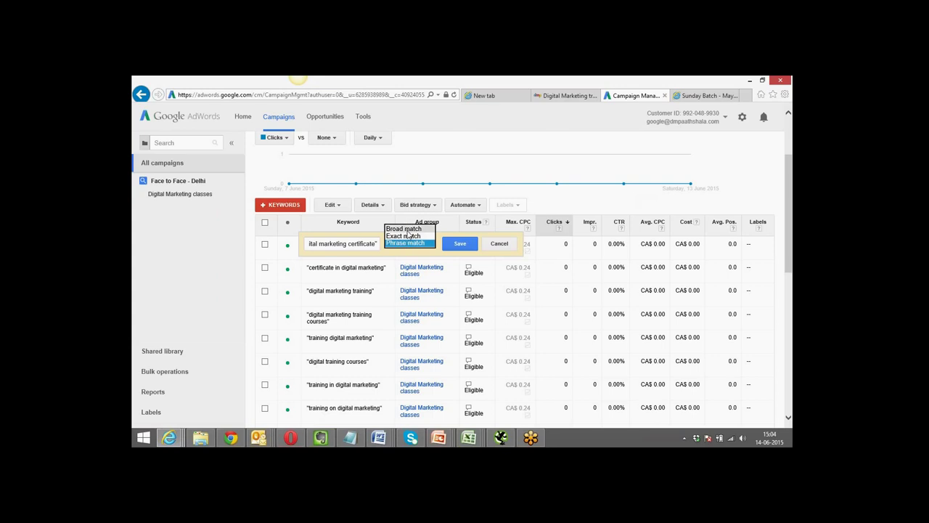
{"action": "left_click", "coordinate": [352, 246]}
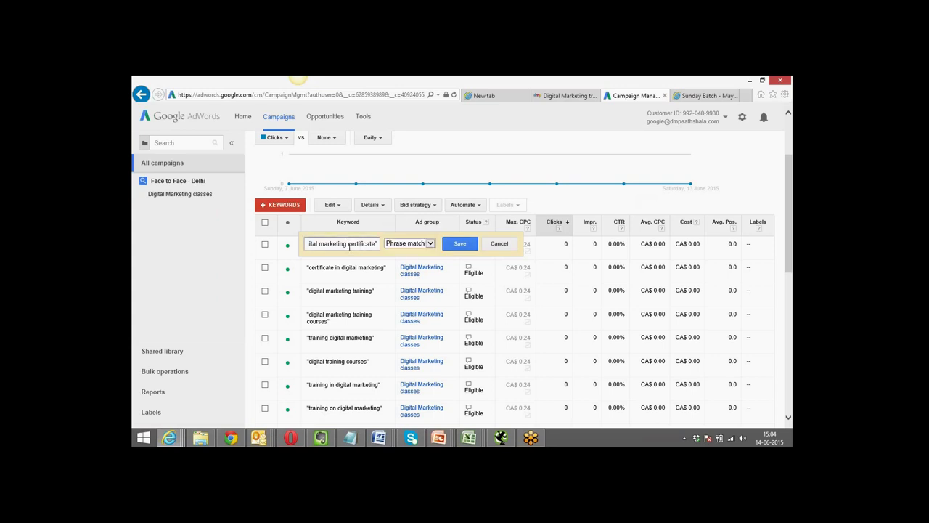
{"action": "left_click", "coordinate": [450, 243]}
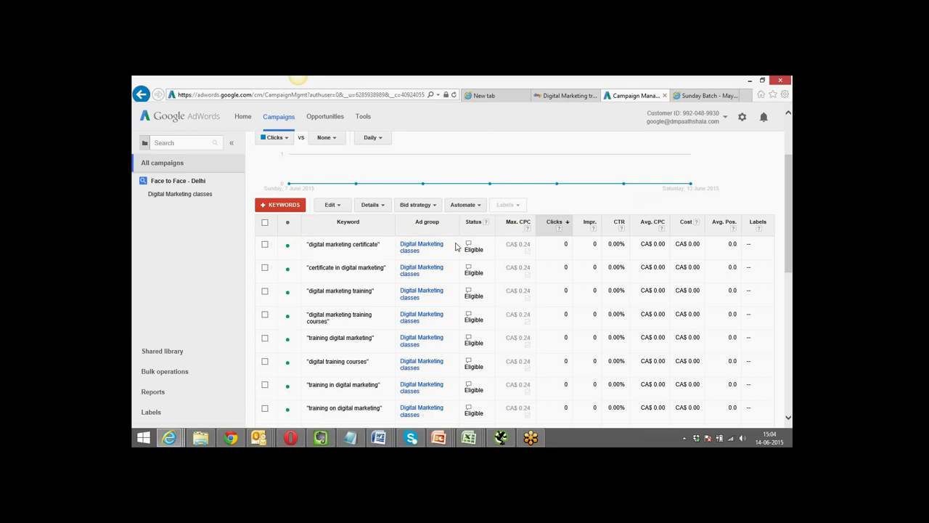
Switch to the Digital Marketing Paathshala website tab.
{"action": "mouse_move", "coordinate": [469, 245]}
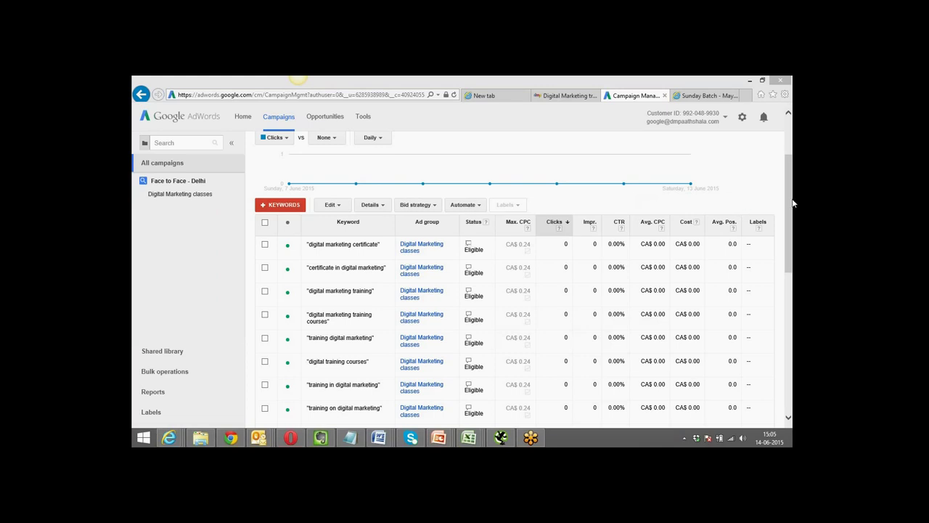
{"action": "left_click", "coordinate": [563, 96]}
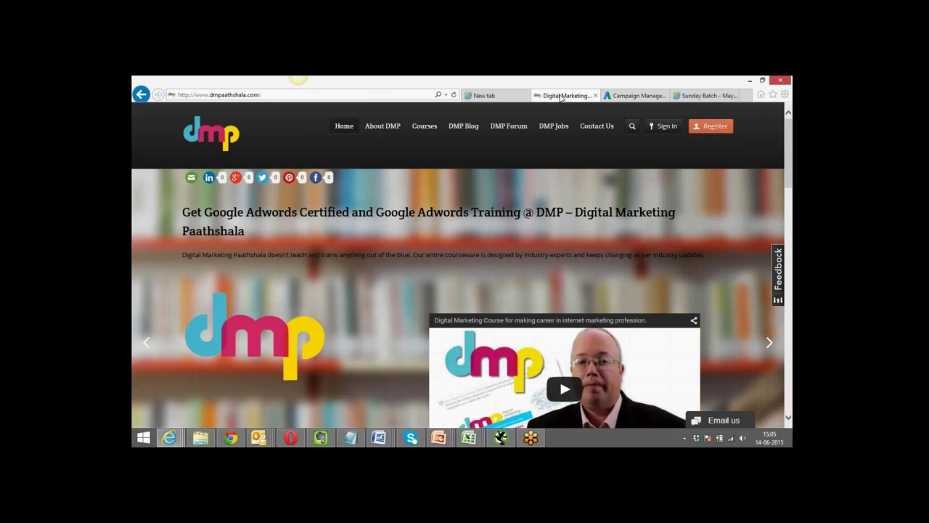
Select the Sunday Batch playlist's web address and title end-date month, then open a new tab.
{"action": "left_click", "coordinate": [703, 95]}
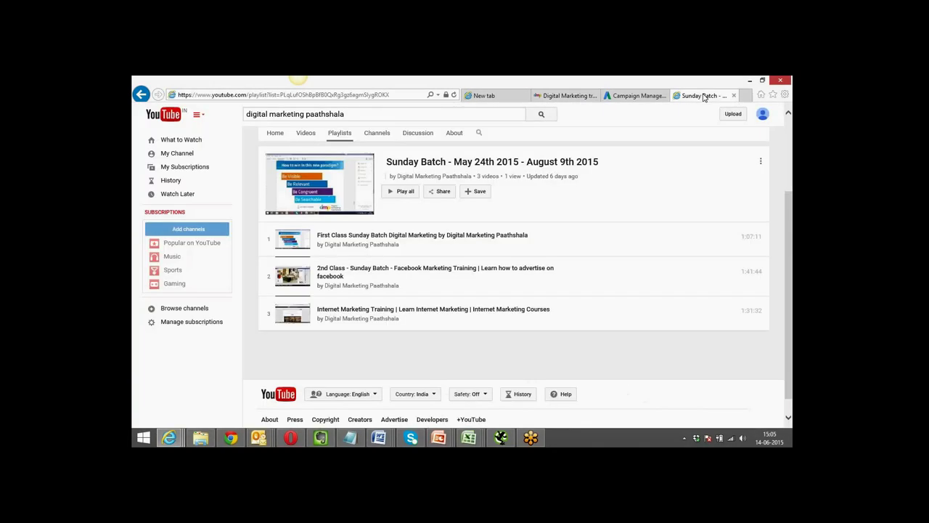
{"action": "left_click", "coordinate": [391, 94]}
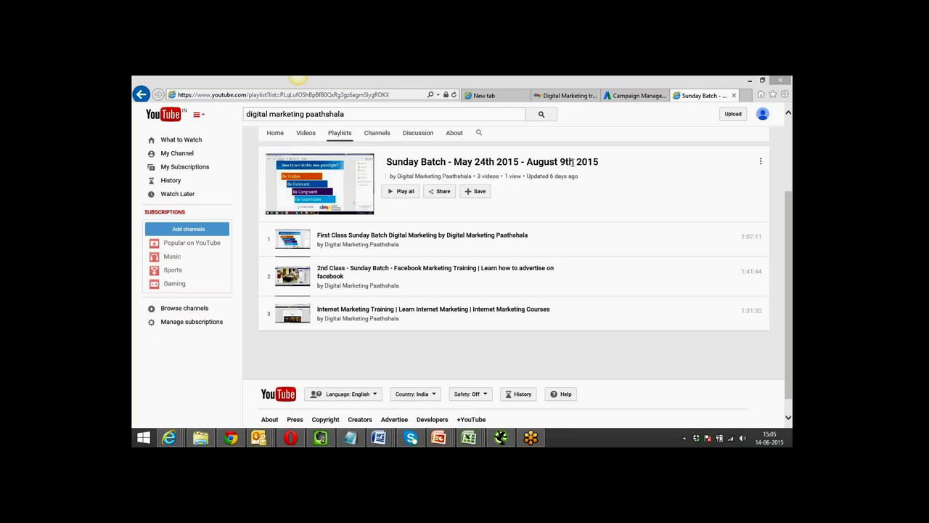
{"action": "left_click_drag", "start_coordinate": [527, 162], "coordinate": [556, 163]}
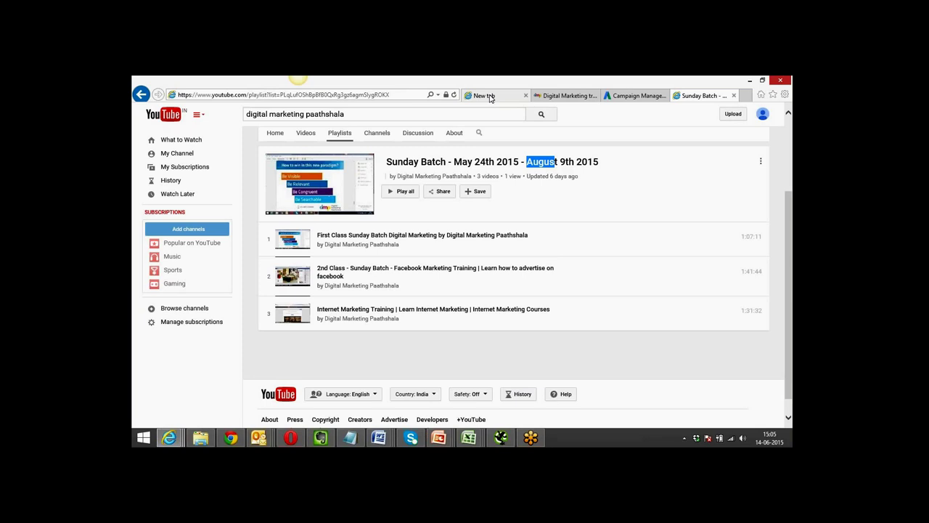
{"action": "left_click", "coordinate": [487, 96]}
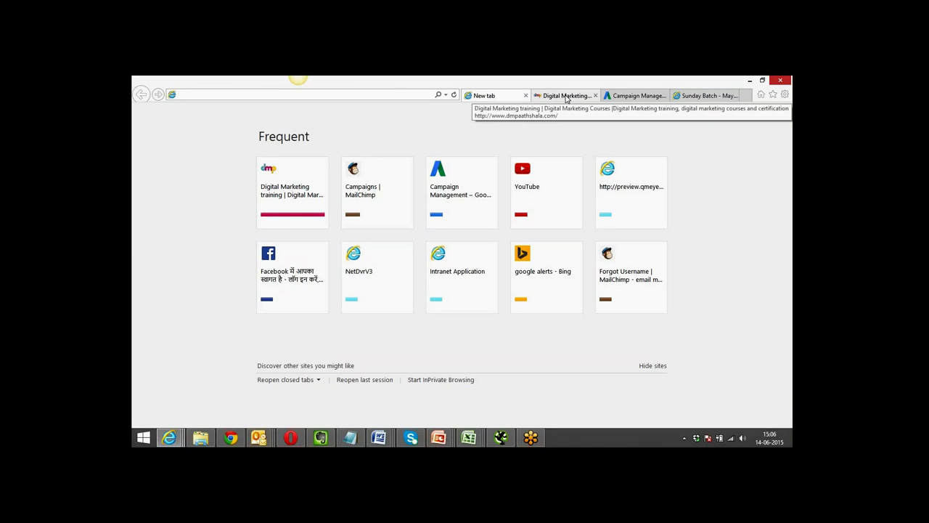
Switch back to AdWords and scroll to the top of the phrase-match keyword list.
{"action": "left_click", "coordinate": [614, 97]}
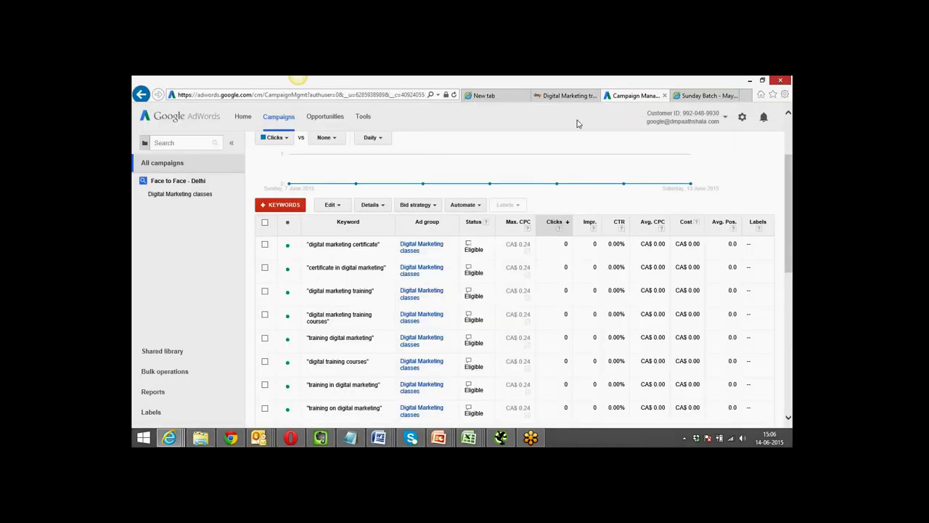
{"action": "scroll", "coordinate": [528, 148], "scroll_direction": "up", "scroll_amount": 3}
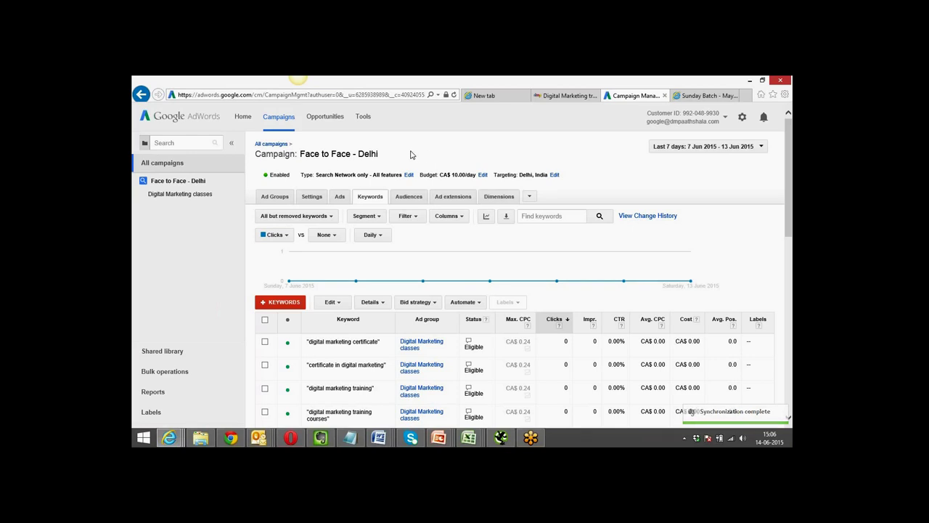
Browse the campaign's and all campaigns' ad groups, then switch to the Sunday Batch playlist tab.
{"action": "left_click", "coordinate": [275, 200]}
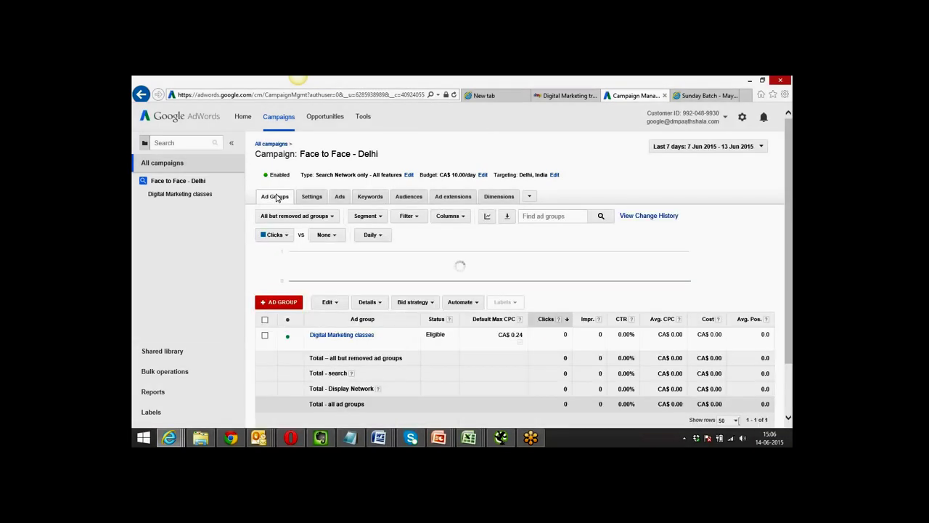
{"action": "left_click", "coordinate": [184, 171]}
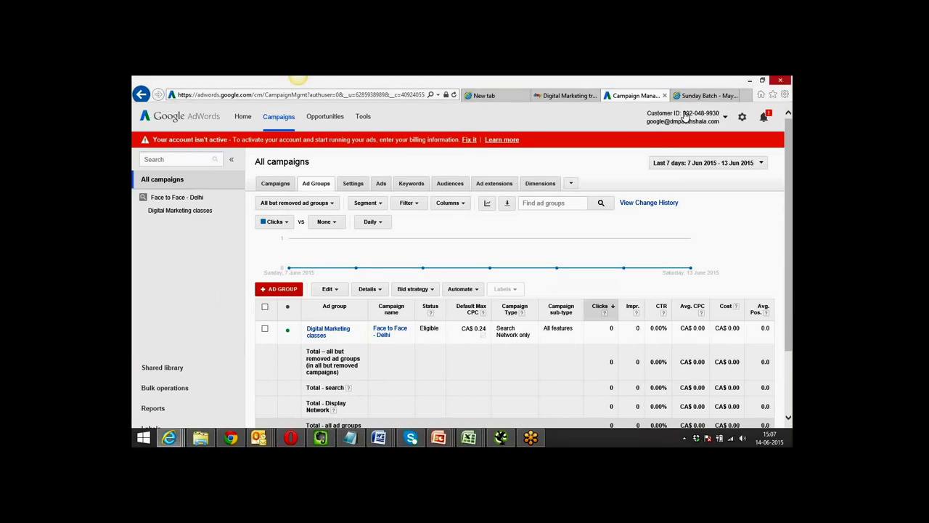
{"action": "left_click", "coordinate": [688, 118]}
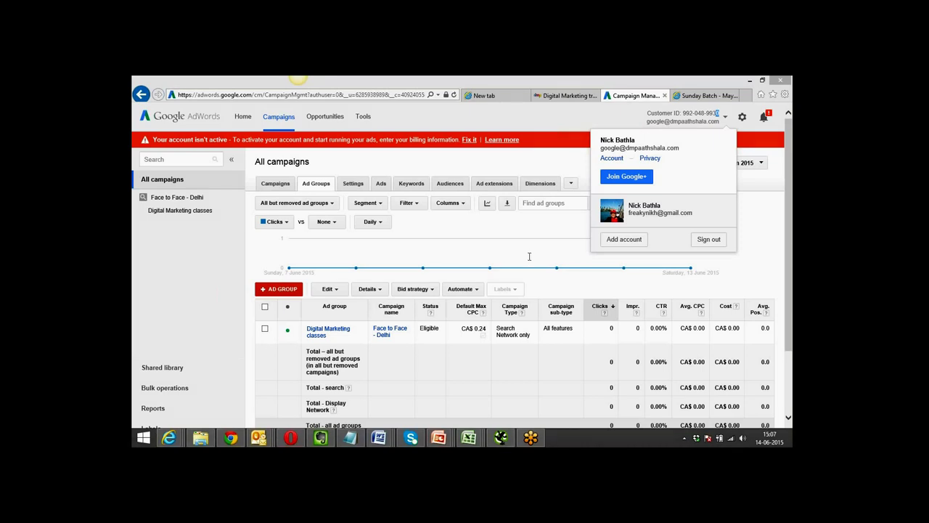
{"action": "left_click", "coordinate": [700, 95]}
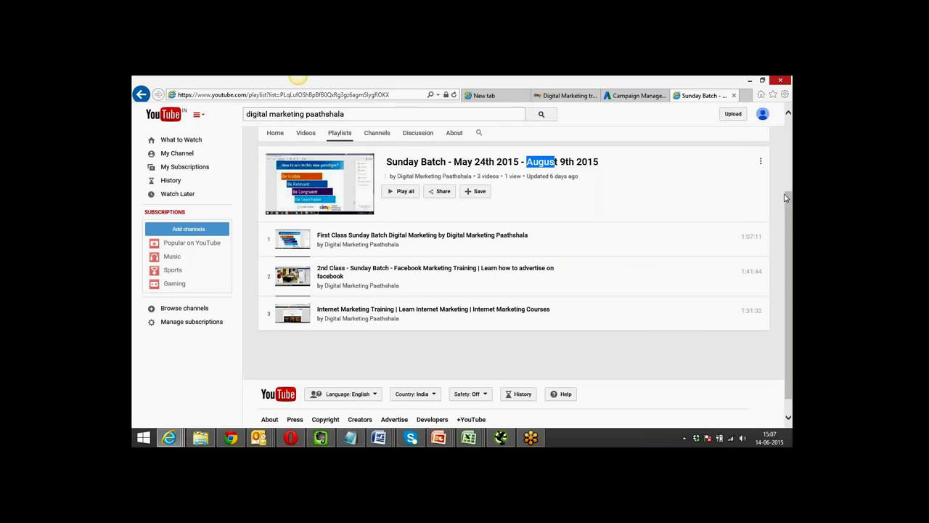
Show the Digital Marketing Paathshala channel's Playlists tab, listing all its playlists.
{"action": "left_click_drag", "start_coordinate": [790, 216], "coordinate": [791, 139]}
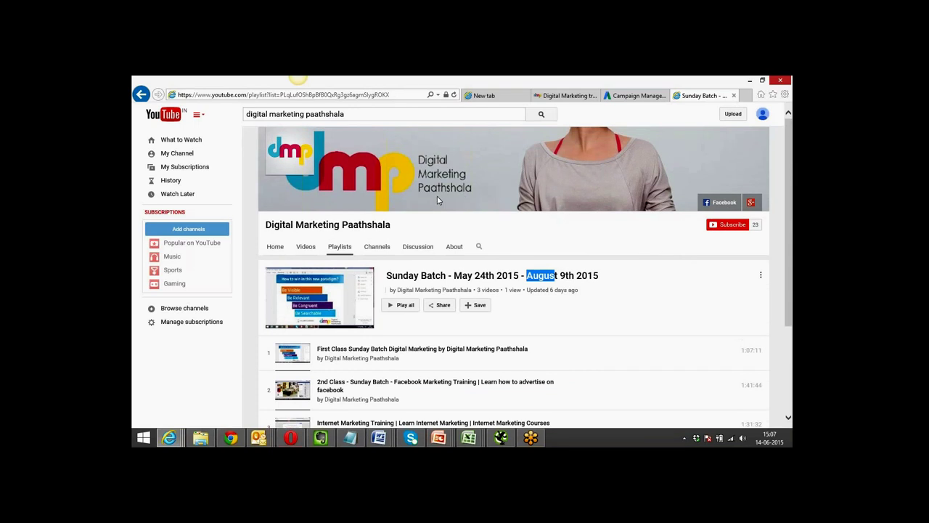
{"action": "left_click", "coordinate": [336, 249]}
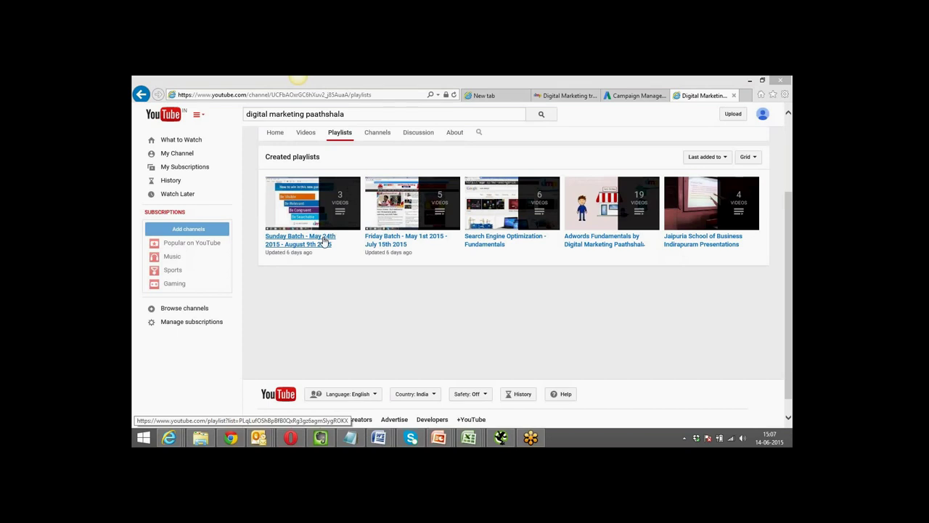
Return to Campaign Manager's campaigns list and bring up the + CAMPAIGN type menu.
{"action": "left_click", "coordinate": [626, 95]}
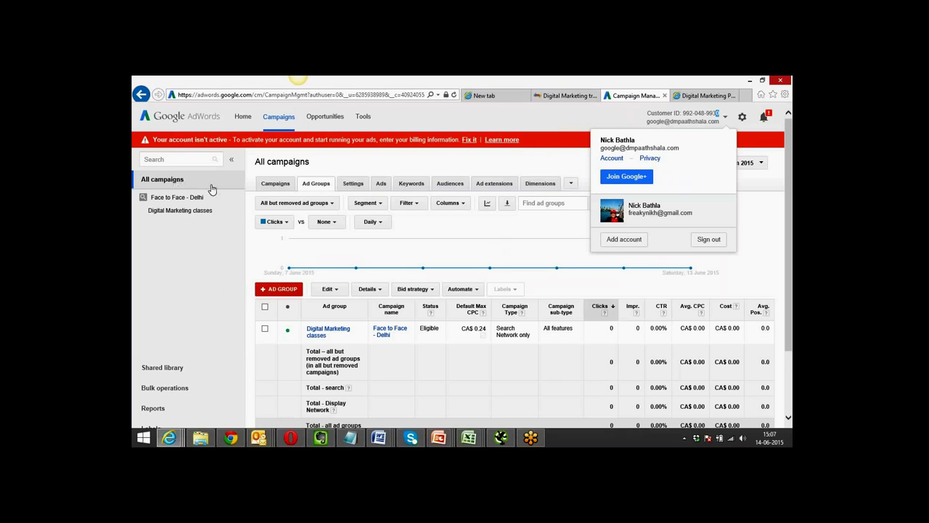
{"action": "left_click", "coordinate": [276, 185]}
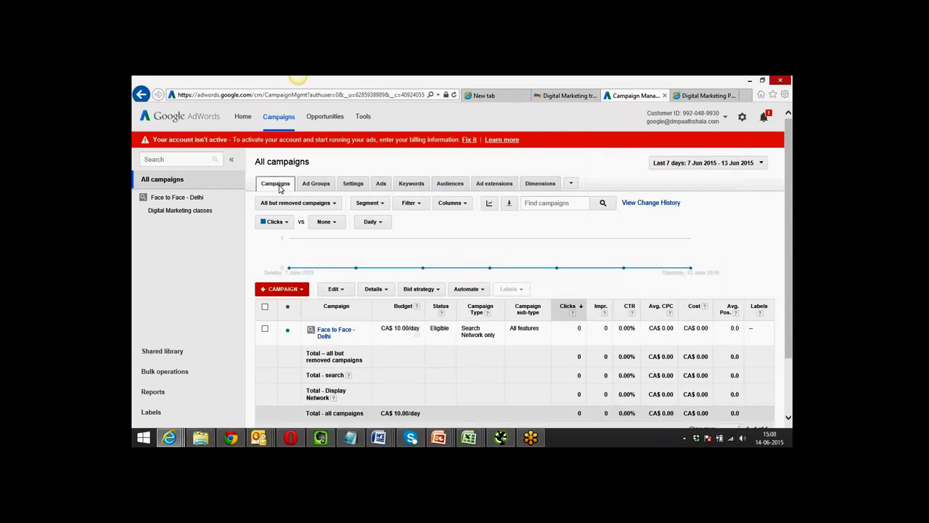
{"action": "left_click_drag", "start_coordinate": [792, 165], "coordinate": [793, 239]}
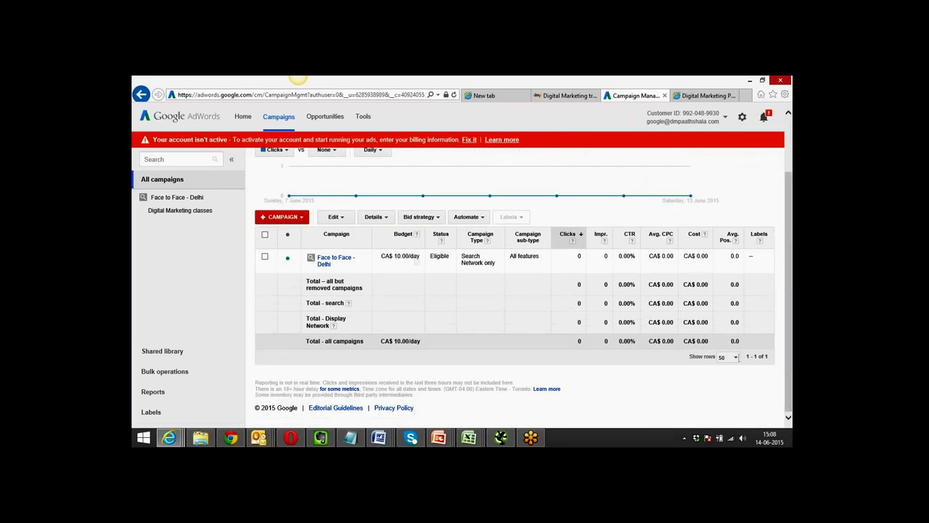
{"action": "left_click", "coordinate": [283, 218]}
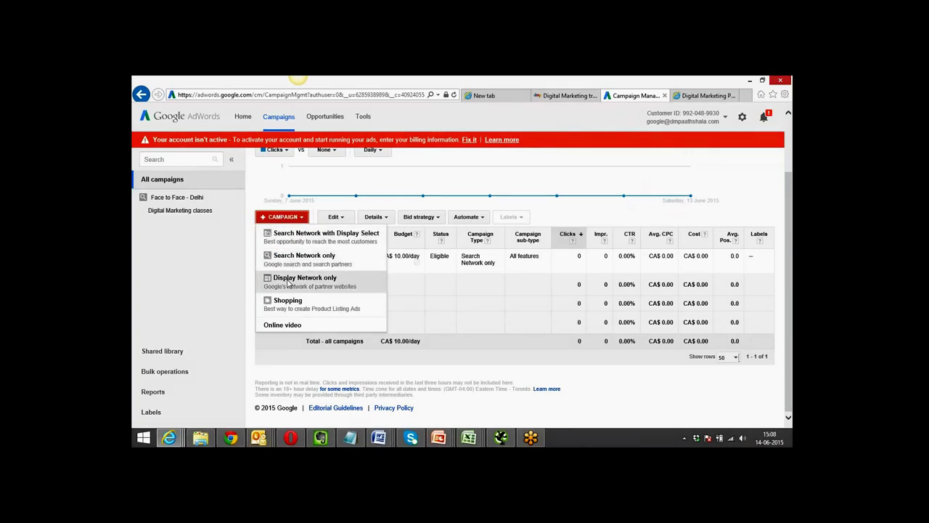
Create a Display Network only campaign and review its Type options on the settings page.
{"action": "left_click", "coordinate": [323, 285]}
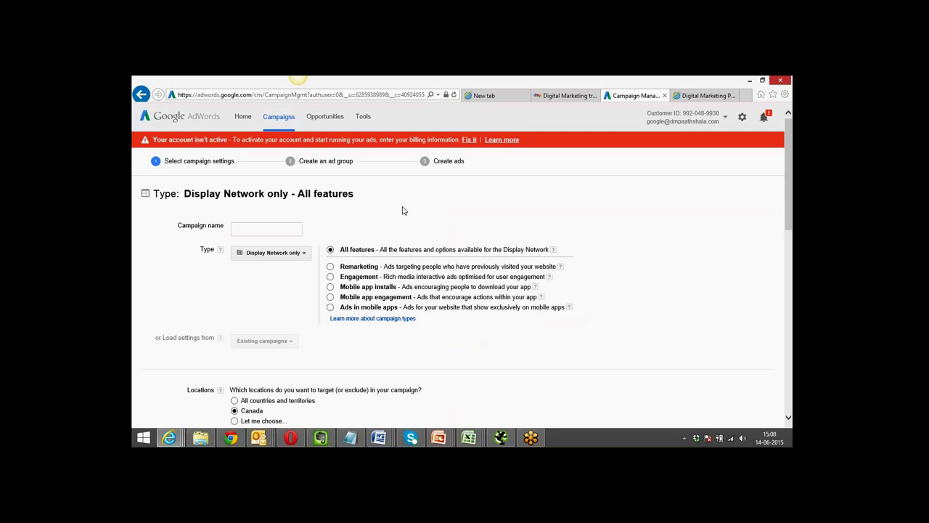
{"action": "left_click", "coordinate": [251, 227]}
{"action": "left_click", "coordinate": [303, 255]}
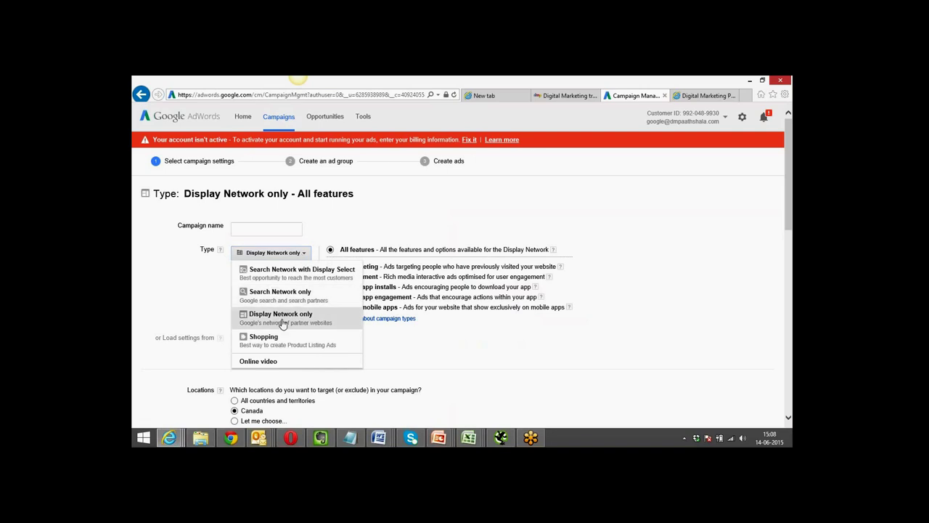
Keep Display Network only as the type and enter 'Display - DMP Campaign 1' as the campaign name.
{"action": "left_click", "coordinate": [256, 319]}
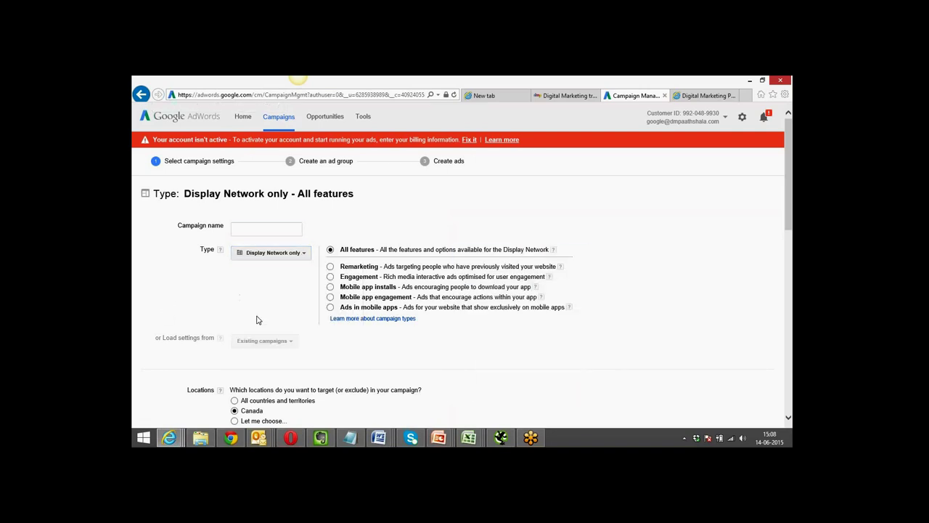
{"action": "left_click", "coordinate": [265, 231]}
{"action": "type", "text": "Display - DMP Campa"}
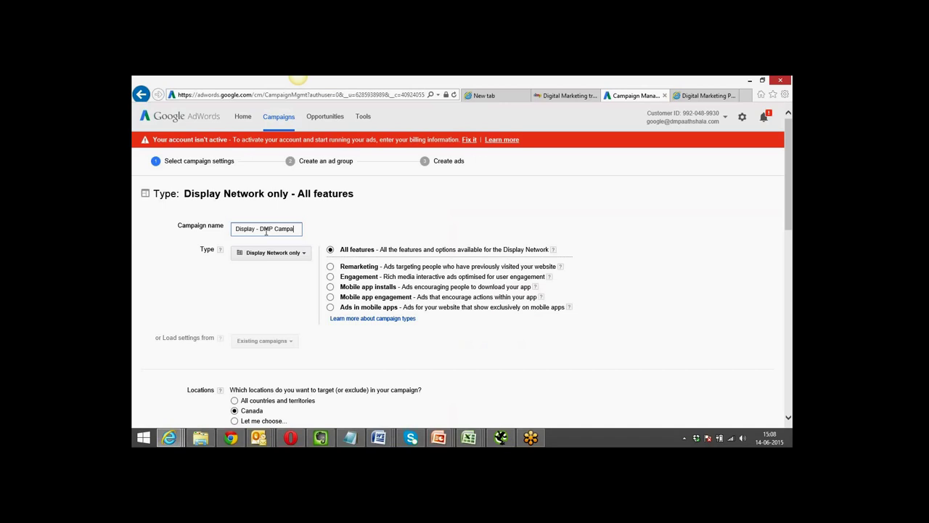
{"action": "type", "text": "ign 1"}
{"action": "left_click", "coordinate": [255, 292]}
{"action": "scroll", "coordinate": [255, 292], "scroll_direction": "down", "scroll_amount": 3}
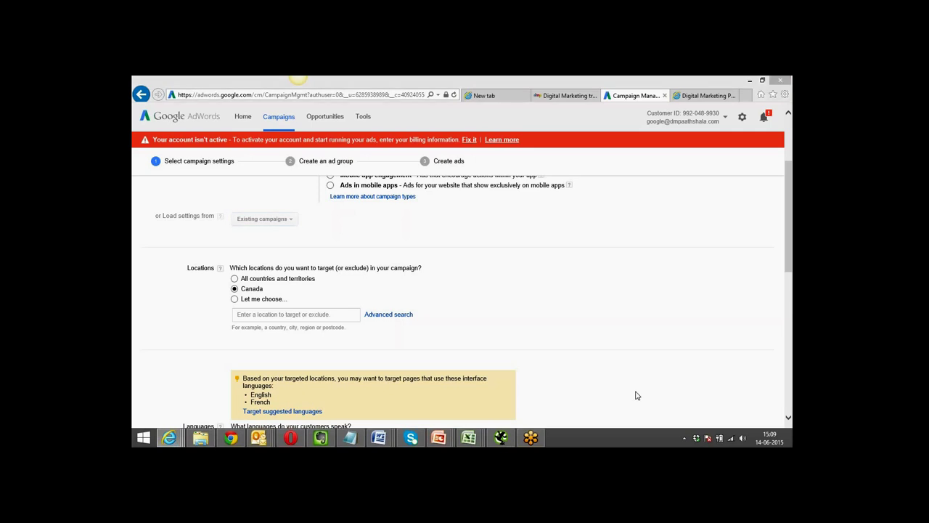
Search 'delhi' and add New Delhi, Delhi, India as the targeted location in place of Canada.
{"action": "left_click", "coordinate": [249, 314]}
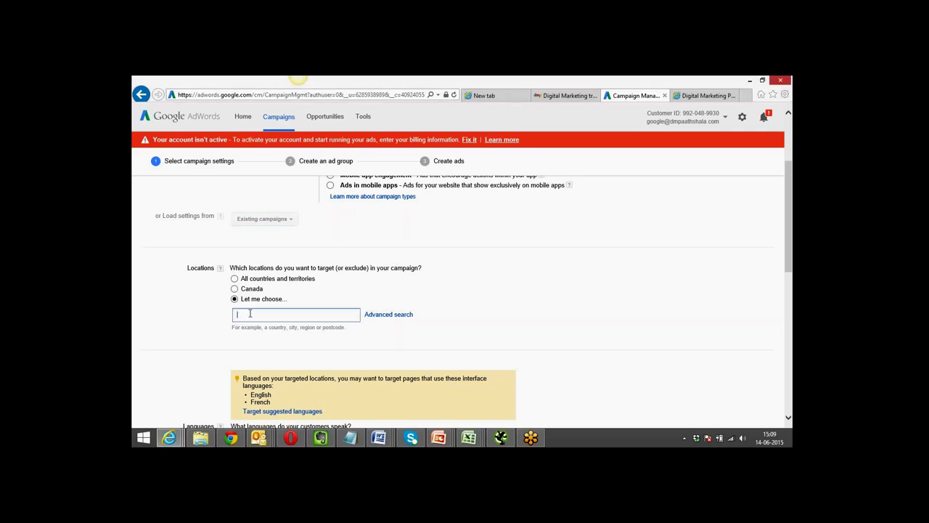
{"action": "type", "text": "delhi"}
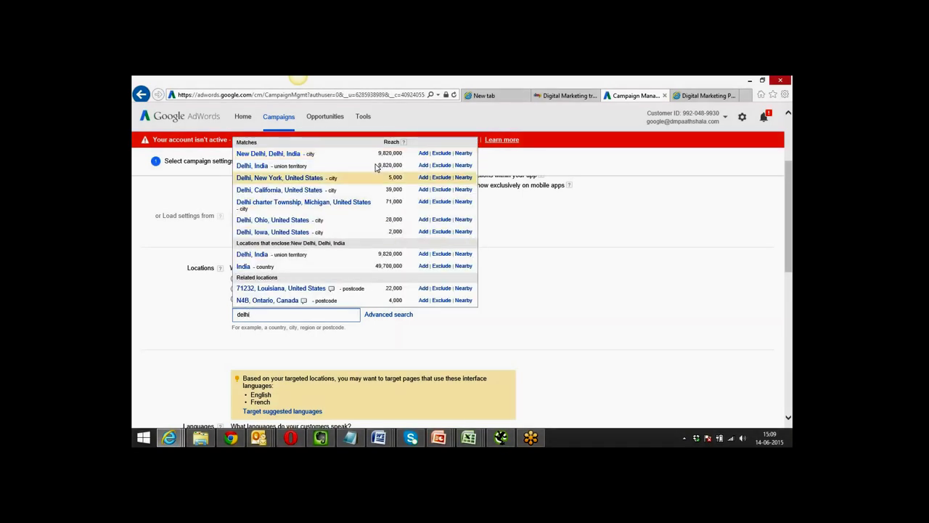
{"action": "left_click", "coordinate": [423, 155]}
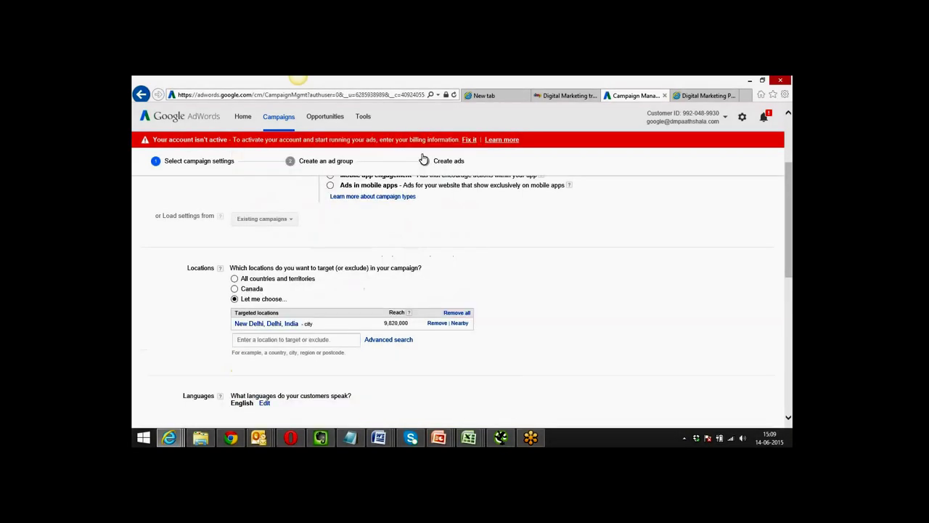
{"action": "scroll", "coordinate": [180, 305], "scroll_direction": "down", "scroll_amount": 3}
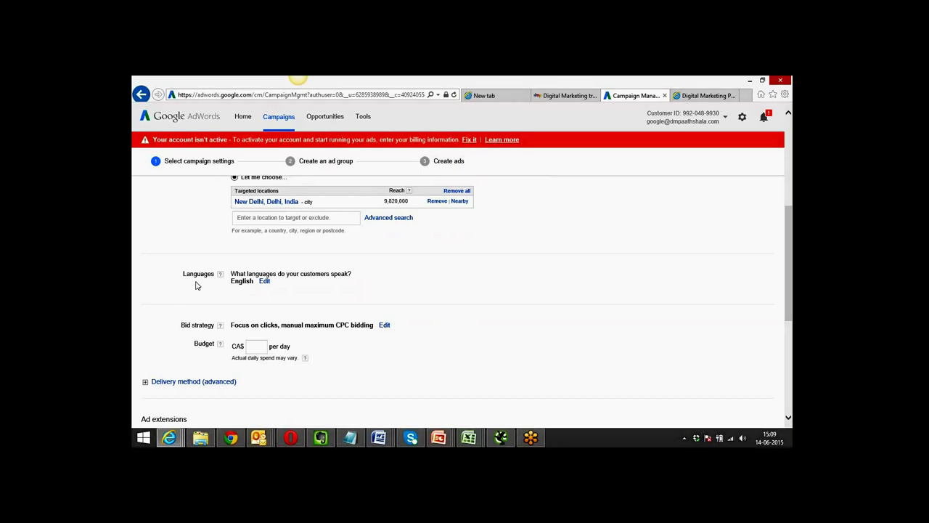
Expand the Languages checklist with only English ticked, then move down to Bid strategy.
{"action": "left_click", "coordinate": [264, 281]}
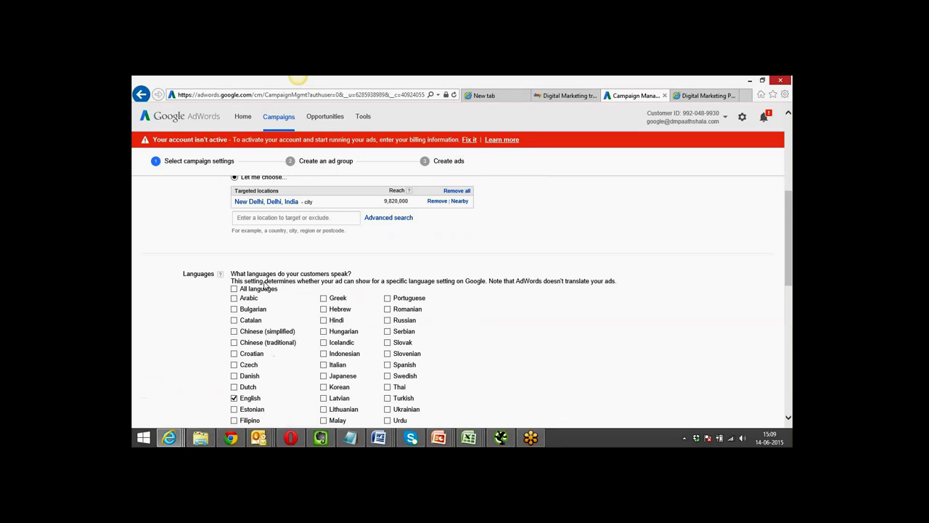
{"action": "scroll", "coordinate": [163, 317], "scroll_direction": "down", "scroll_amount": 3}
{"action": "scroll", "coordinate": [162, 317], "scroll_direction": "down", "scroll_amount": 3}
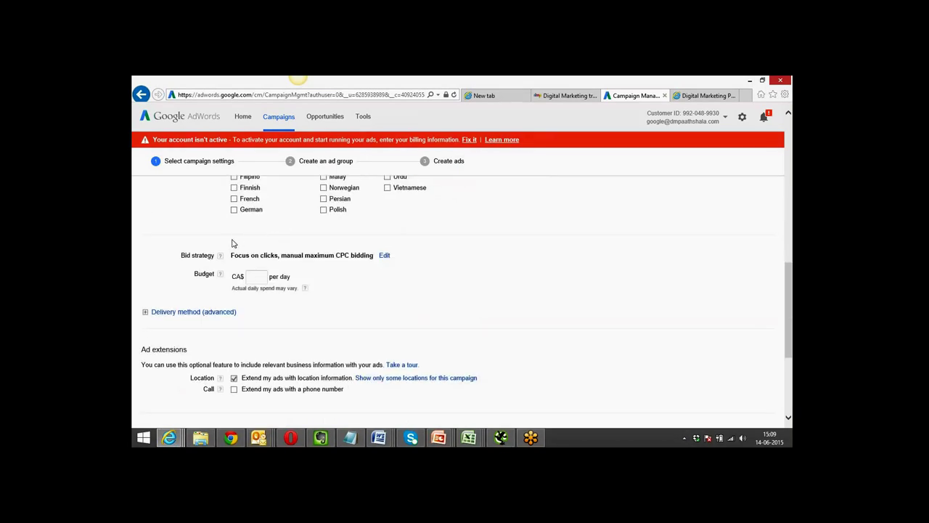
Switch the bid strategy to 'AdWords will set my bids to help maximise clicks'.
{"action": "left_click", "coordinate": [384, 256]}
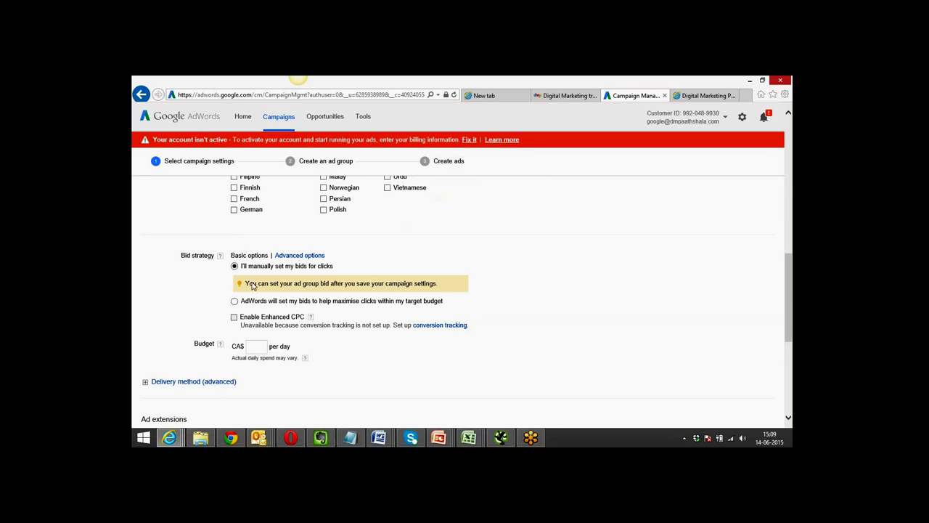
{"action": "left_click", "coordinate": [256, 347]}
{"action": "left_click", "coordinate": [235, 301]}
{"action": "left_click", "coordinate": [234, 300]}
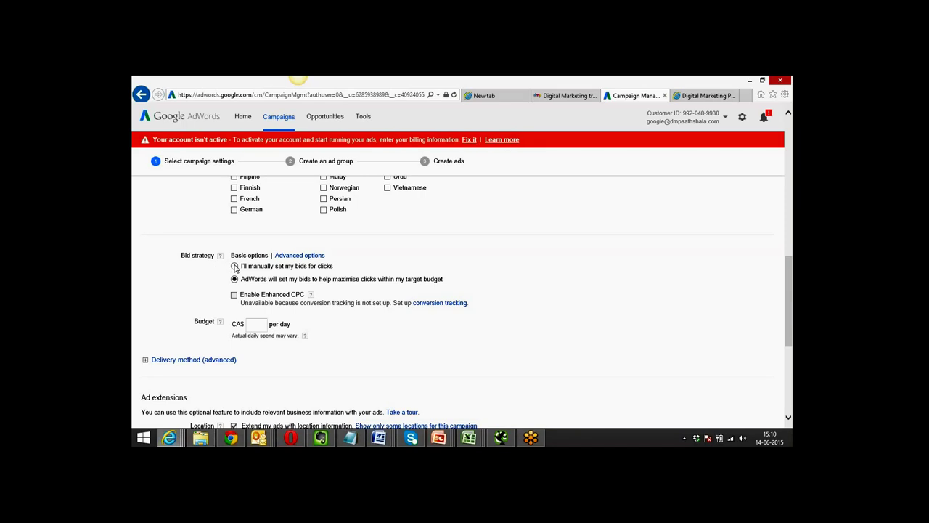
Compare manual bidding, return to automatic click-maximising bids, and bring up the conversion tracking link's options.
{"action": "left_click", "coordinate": [235, 267]}
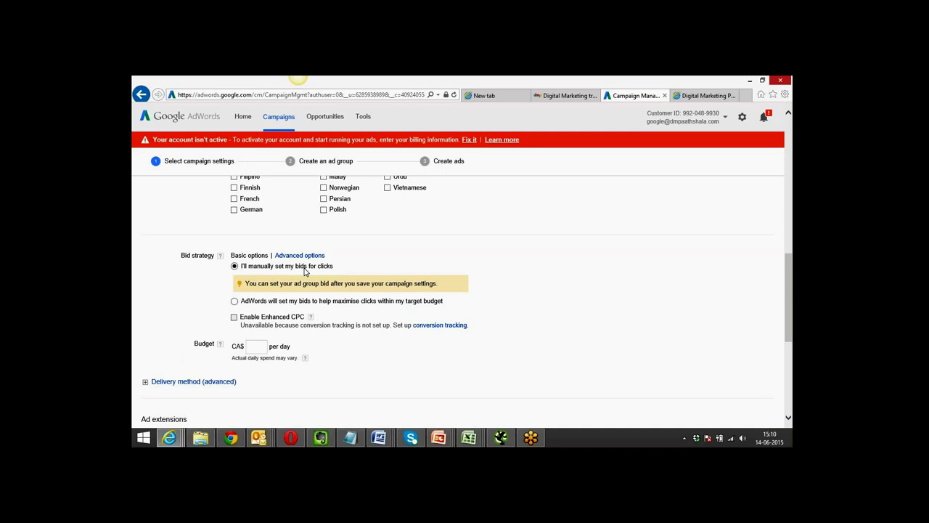
{"action": "left_click", "coordinate": [235, 301]}
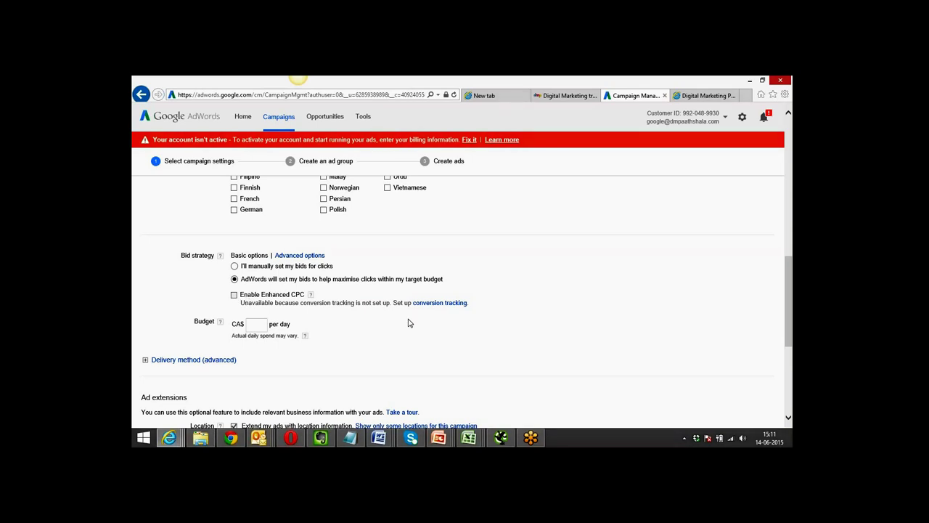
{"action": "scroll", "coordinate": [408, 322], "scroll_direction": "down", "scroll_amount": 2}
{"action": "scroll", "coordinate": [408, 323], "scroll_direction": "up", "scroll_amount": 1}
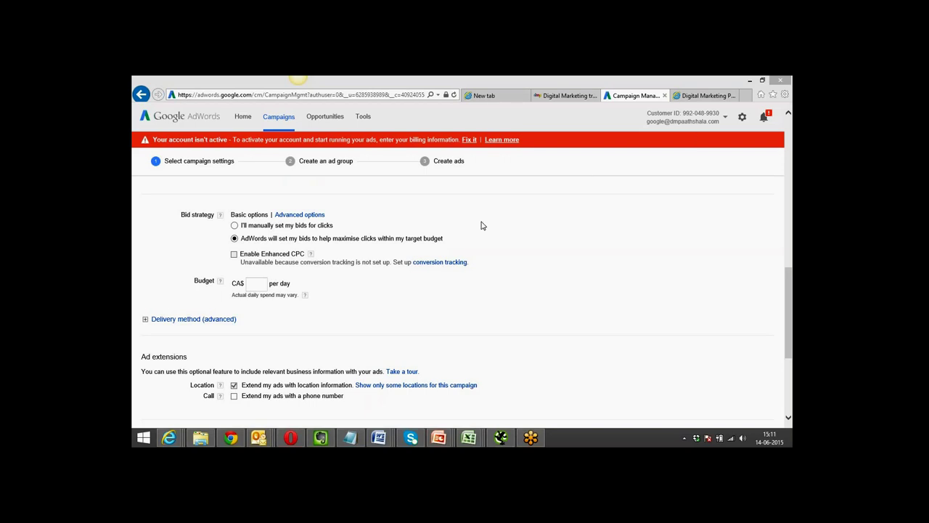
{"action": "right_click", "coordinate": [430, 264]}
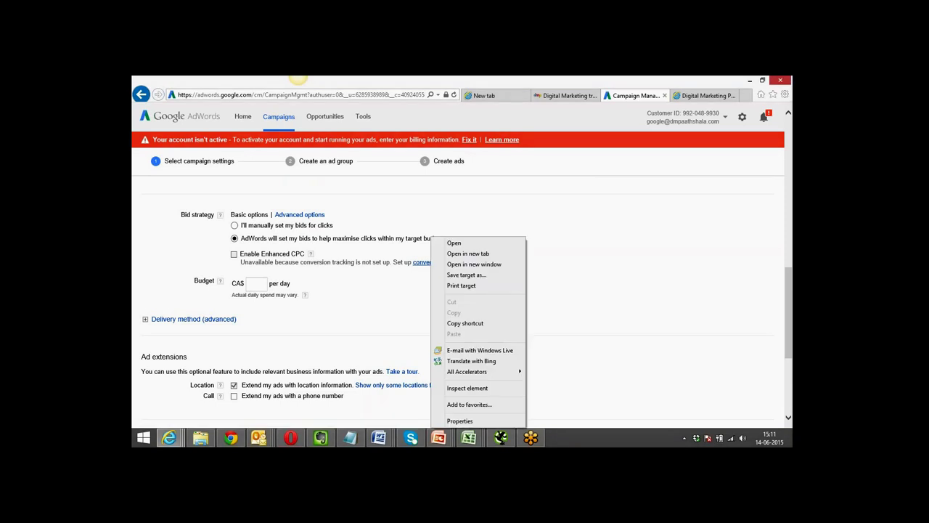
Open conversion tracking in a new tab, set manual bids with a CA$ 10 daily budget, and show delivery methods.
{"action": "left_click", "coordinate": [466, 254]}
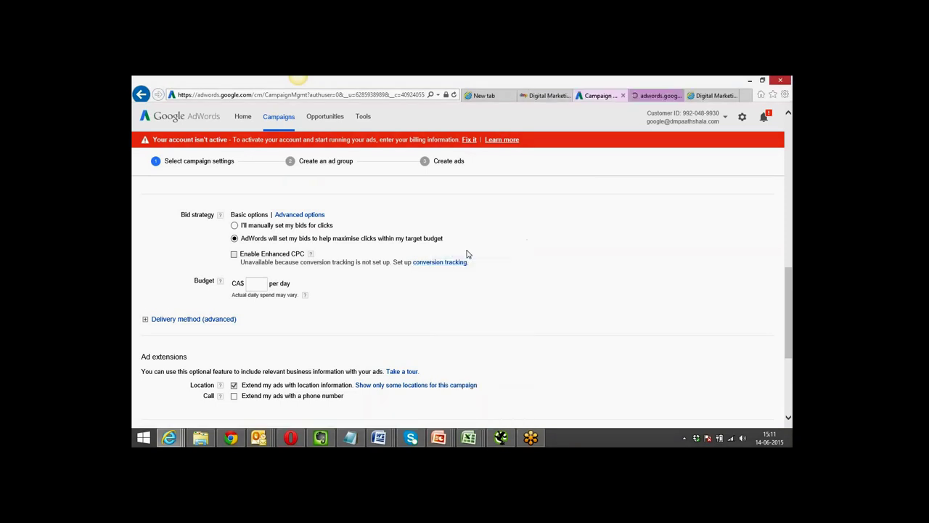
{"action": "left_click", "coordinate": [234, 225]}
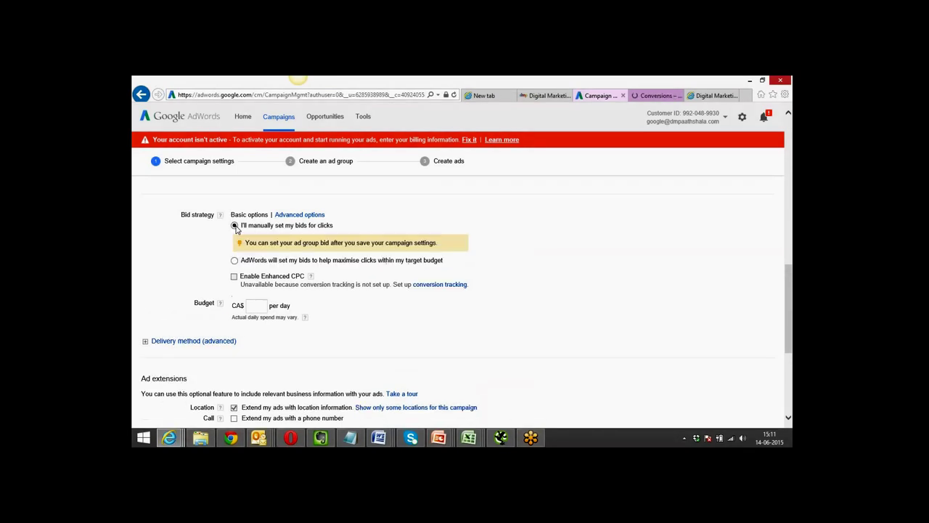
{"action": "left_click", "coordinate": [256, 307]}
{"action": "type", "text": "10"}
{"action": "left_click", "coordinate": [395, 324]}
{"action": "scroll", "coordinate": [394, 324], "scroll_direction": "down", "scroll_amount": 2}
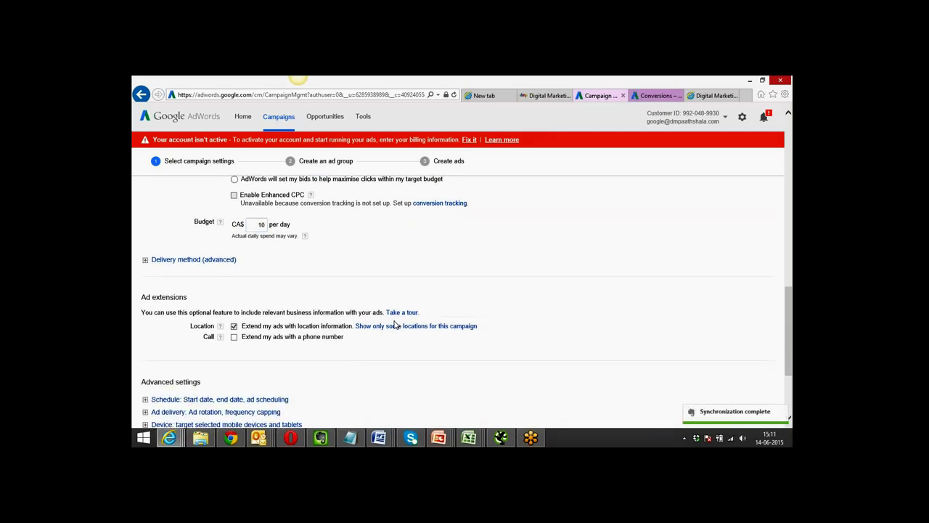
{"action": "left_click", "coordinate": [203, 260]}
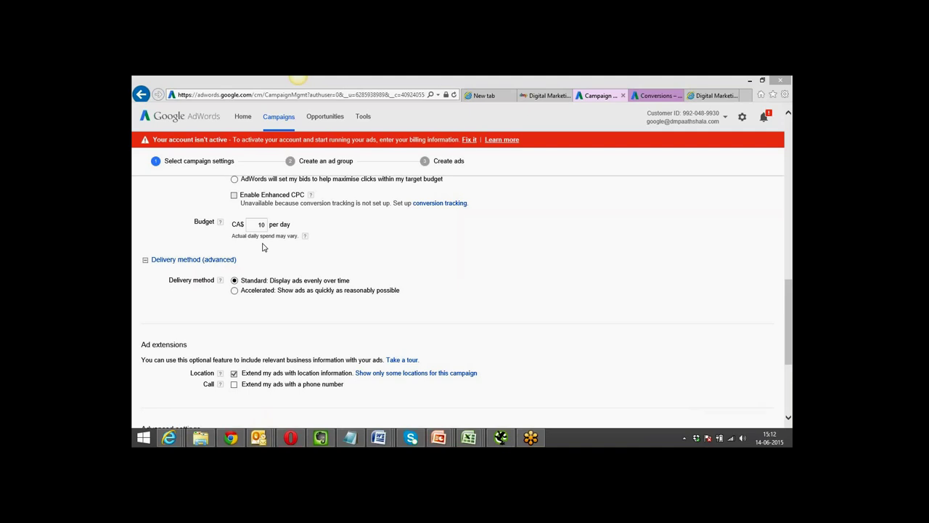
{"action": "left_click", "coordinate": [234, 290]}
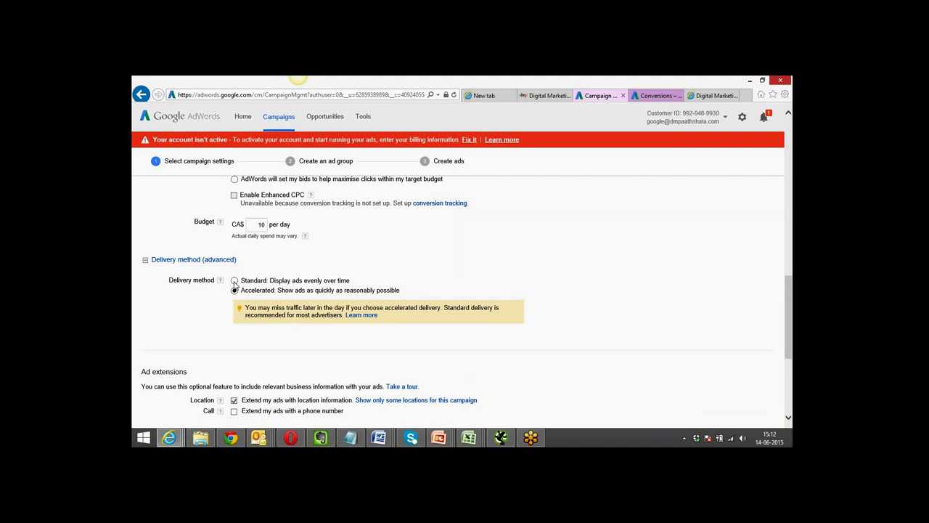
{"action": "left_click", "coordinate": [234, 281]}
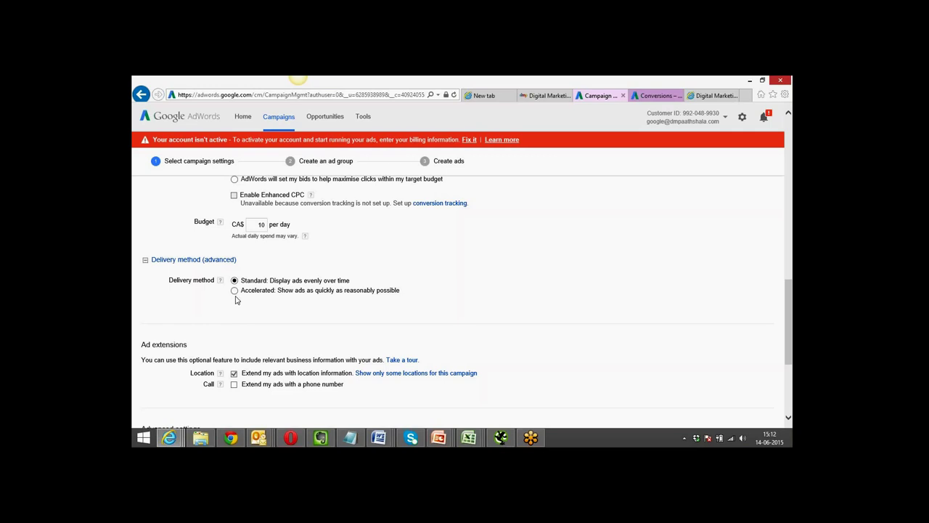
{"action": "scroll", "coordinate": [239, 306], "scroll_direction": "down", "scroll_amount": 1}
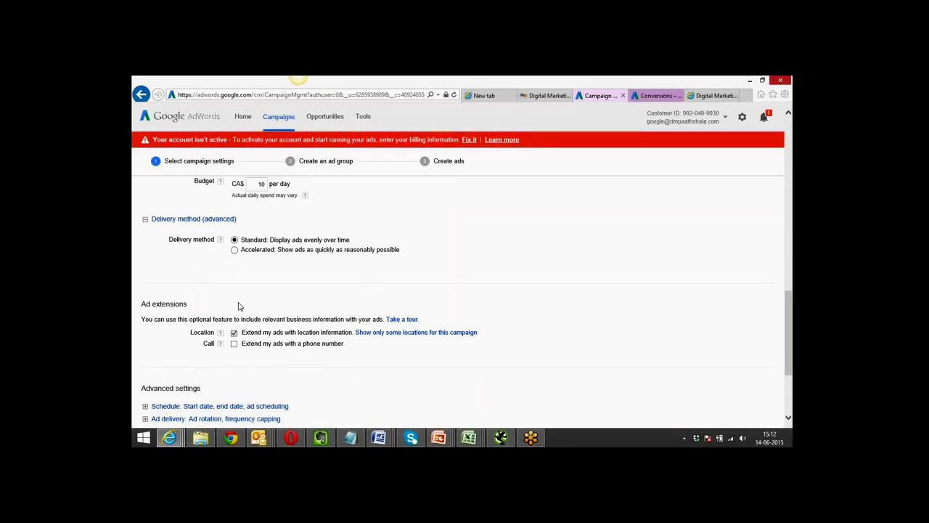
{"action": "scroll", "coordinate": [239, 306], "scroll_direction": "down", "scroll_amount": 2}
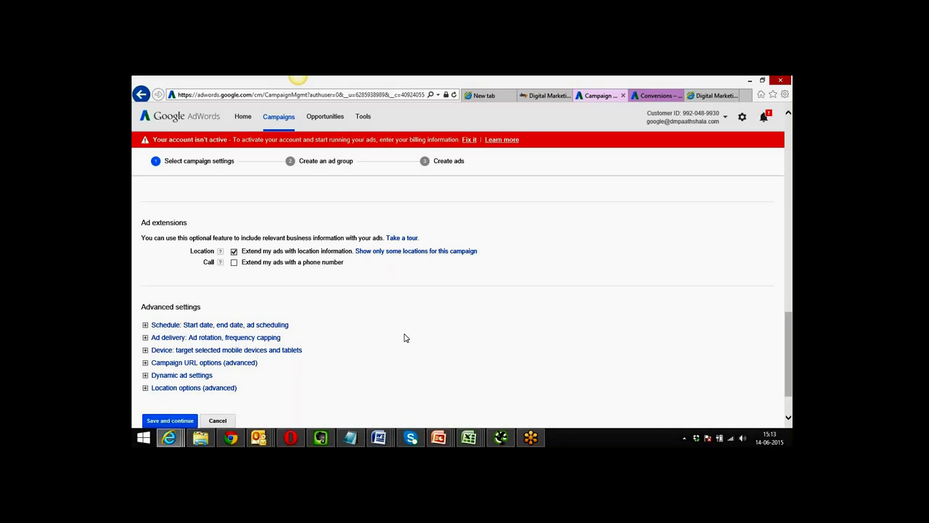
{"action": "scroll", "coordinate": [408, 337], "scroll_direction": "up", "scroll_amount": 5}
{"action": "scroll", "coordinate": [405, 338], "scroll_direction": "down", "scroll_amount": 5}
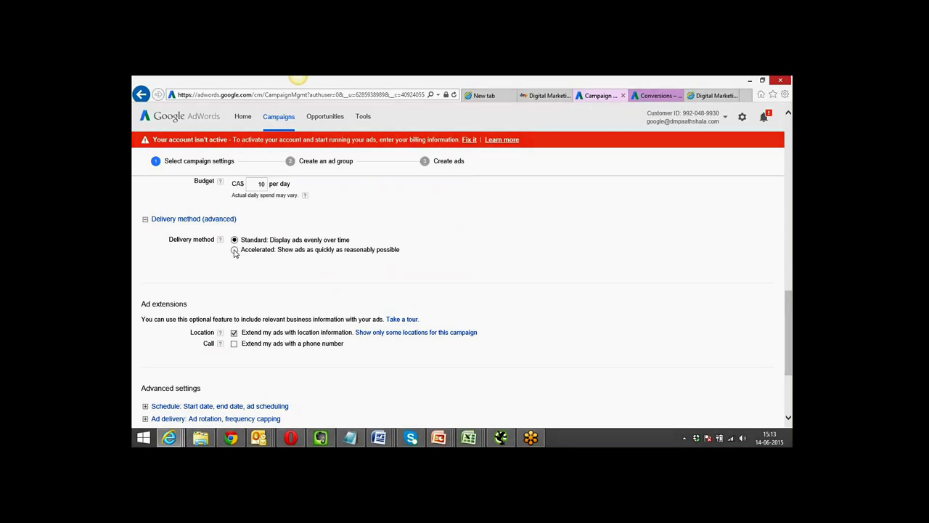
{"action": "left_click", "coordinate": [234, 250]}
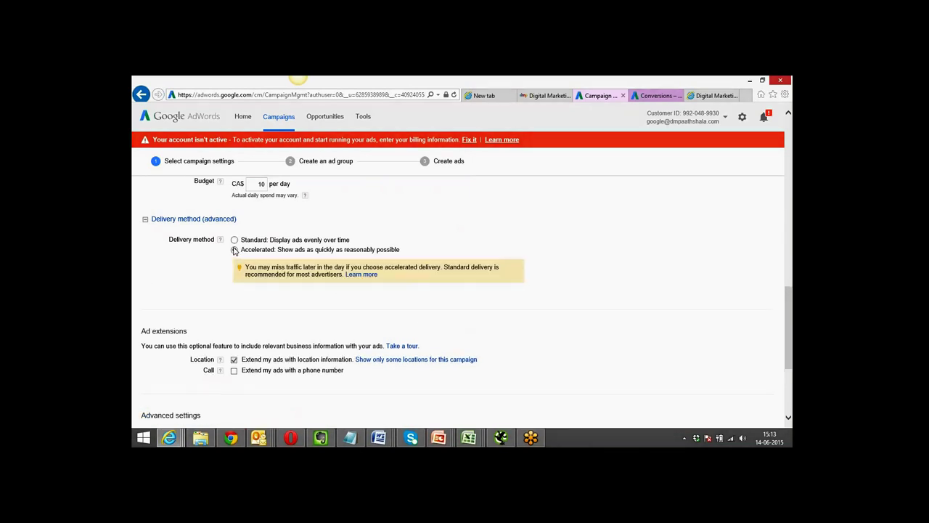
{"action": "left_click", "coordinate": [235, 241]}
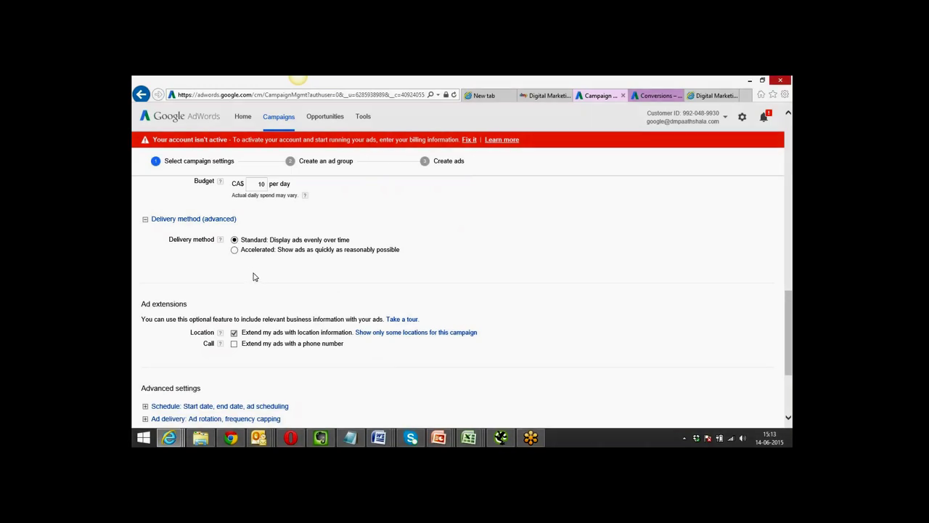
{"action": "scroll", "coordinate": [254, 277], "scroll_direction": "down", "scroll_amount": 3}
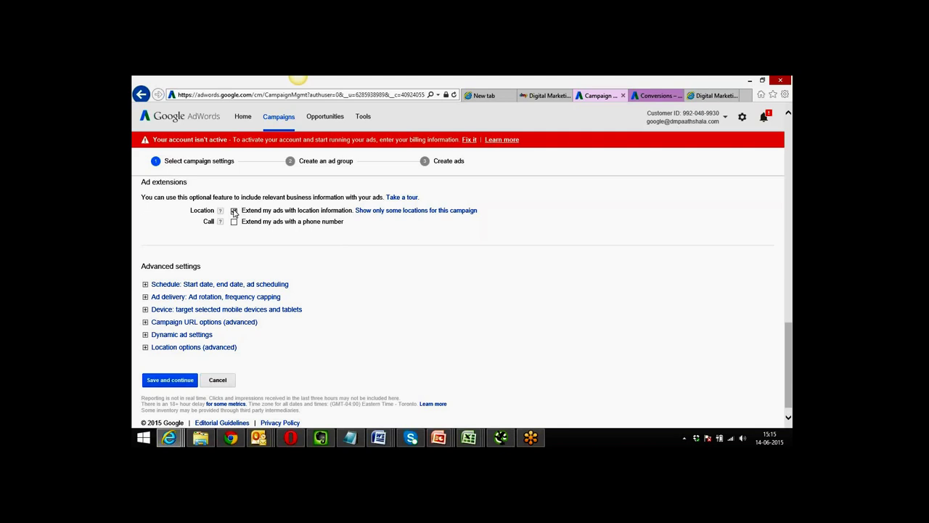
{"action": "scroll", "coordinate": [229, 237], "scroll_direction": "down", "scroll_amount": 1}
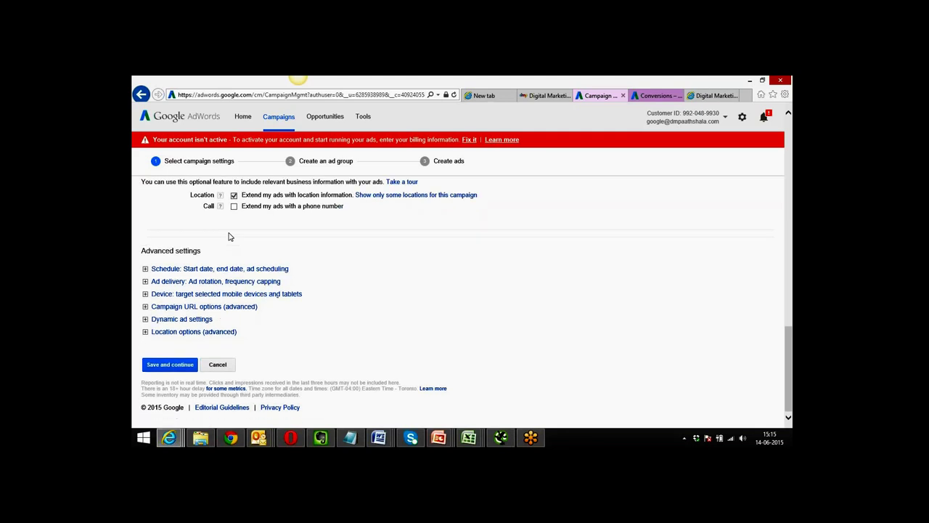
In Schedule, change the campaign end date from None to 30 June 2015.
{"action": "left_click", "coordinate": [205, 269]}
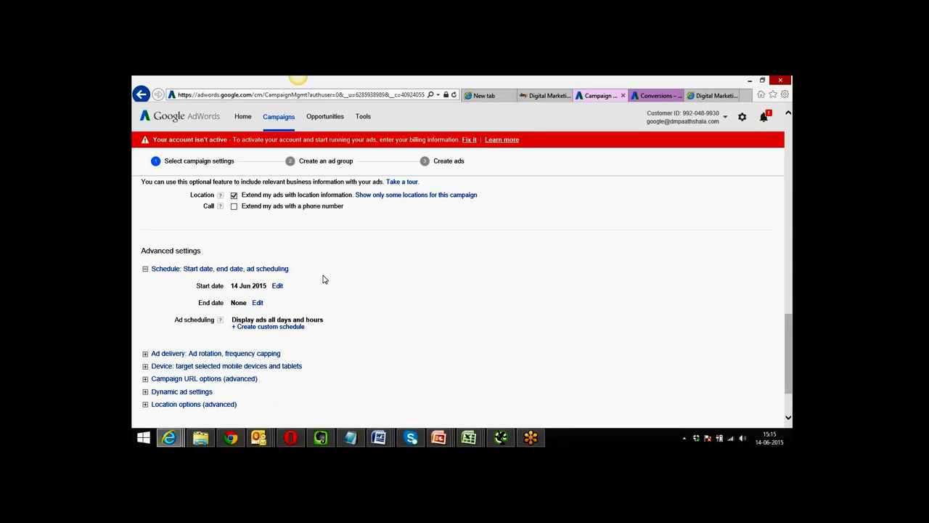
{"action": "scroll", "coordinate": [324, 279], "scroll_direction": "down", "scroll_amount": 2}
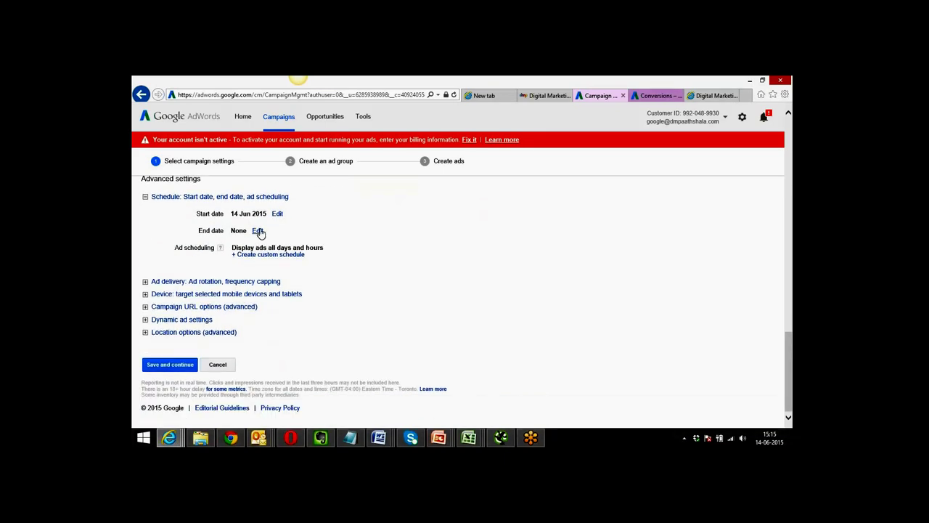
{"action": "left_click", "coordinate": [259, 231]}
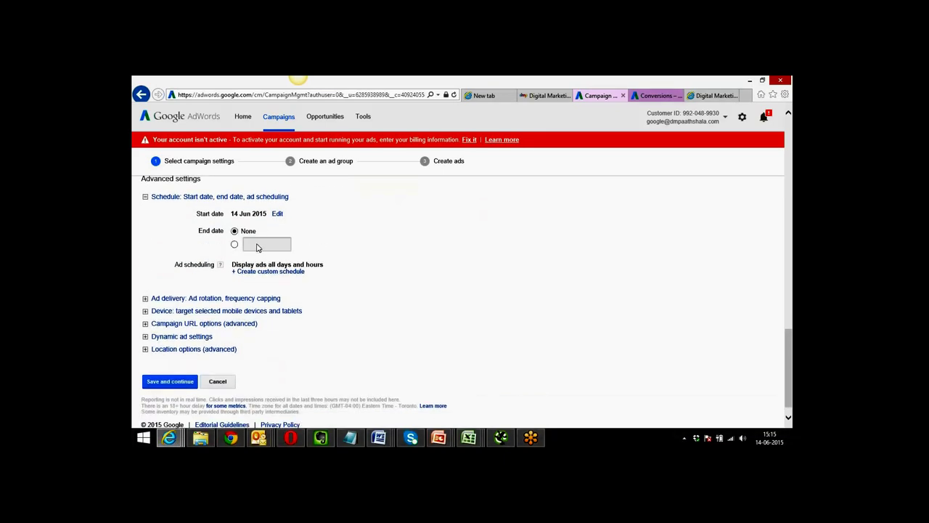
{"action": "left_click", "coordinate": [234, 244]}
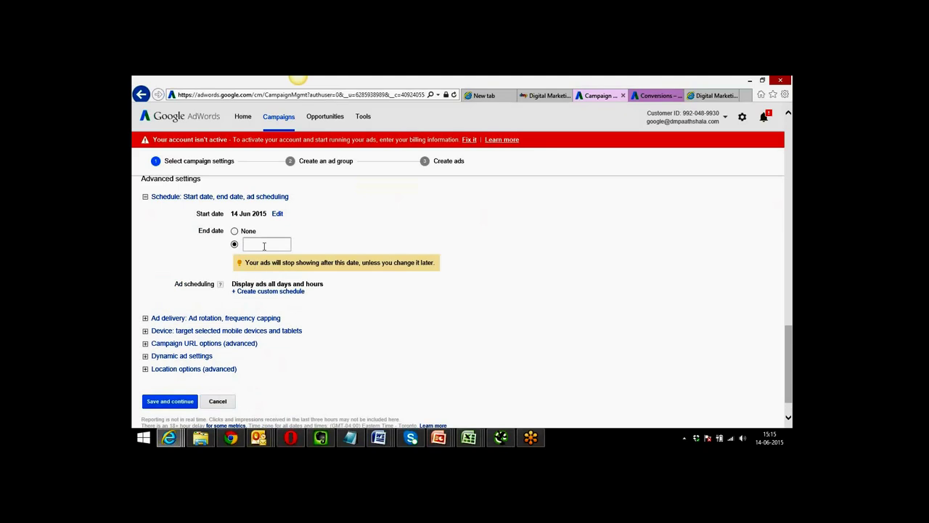
{"action": "left_click", "coordinate": [265, 246]}
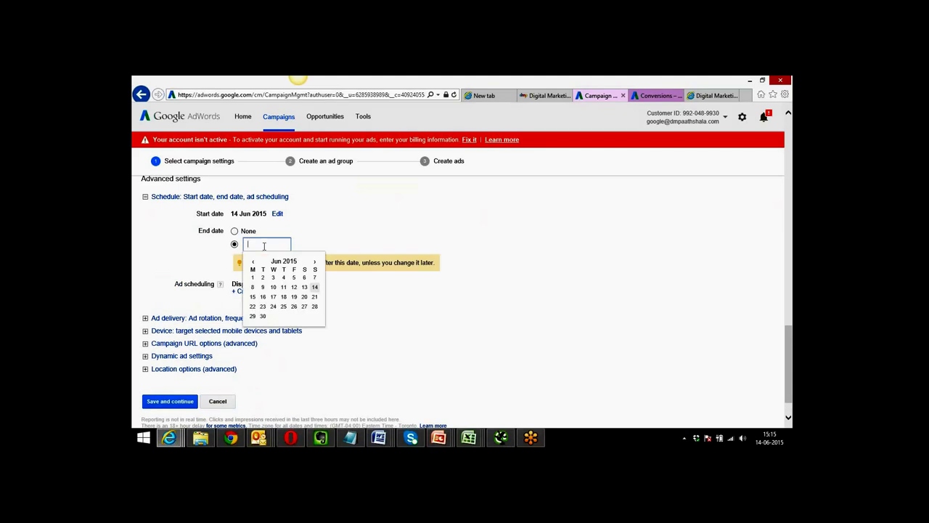
{"action": "left_click", "coordinate": [263, 316]}
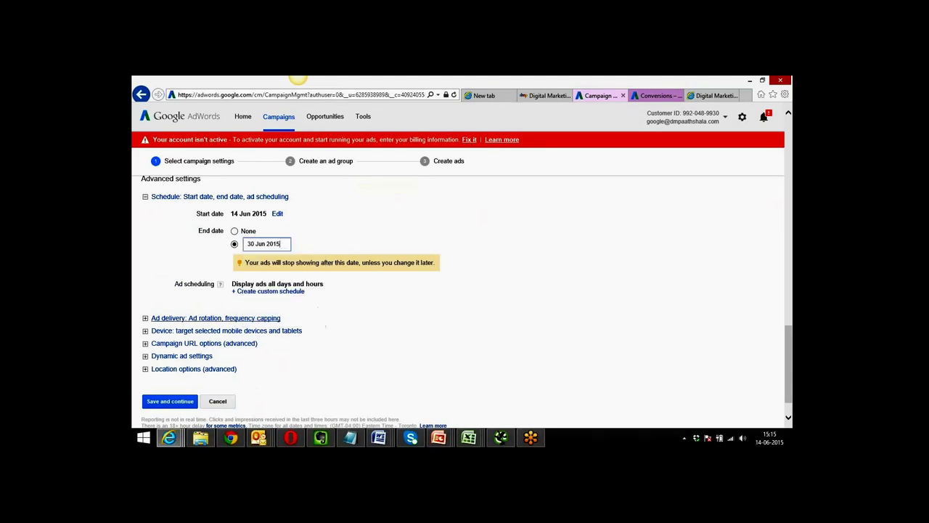
Create a custom ad schedule running Monday to Friday starting at 4 AM.
{"action": "left_click", "coordinate": [260, 291]}
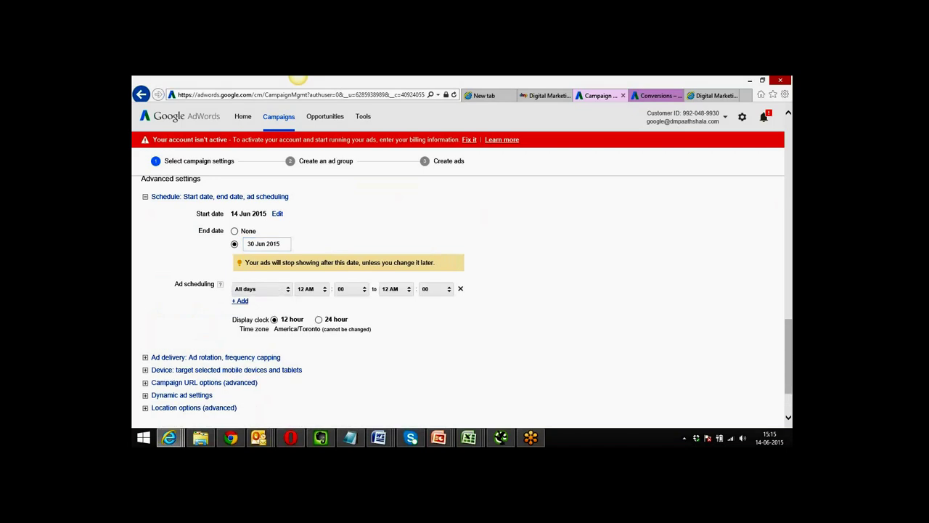
{"action": "left_click", "coordinate": [284, 292]}
{"action": "left_click", "coordinate": [281, 301]}
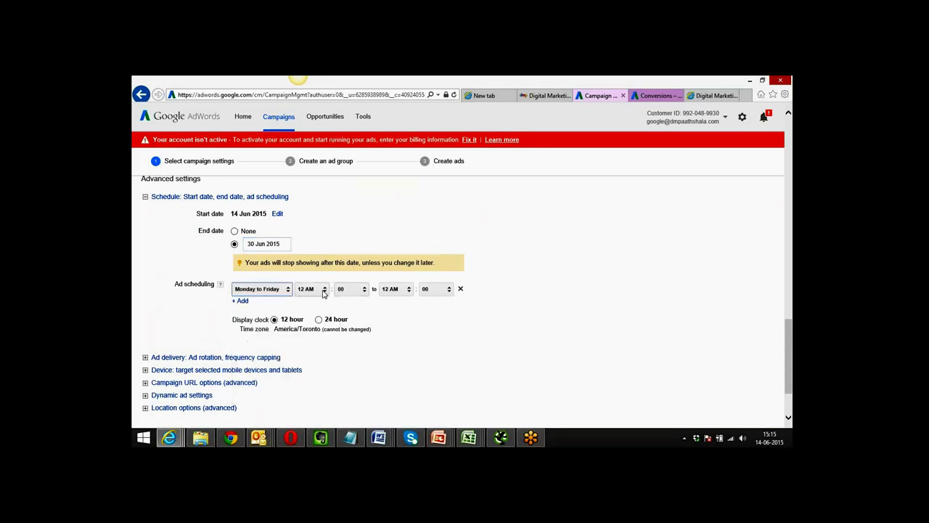
{"action": "left_click", "coordinate": [324, 292]}
{"action": "left_click", "coordinate": [313, 307]}
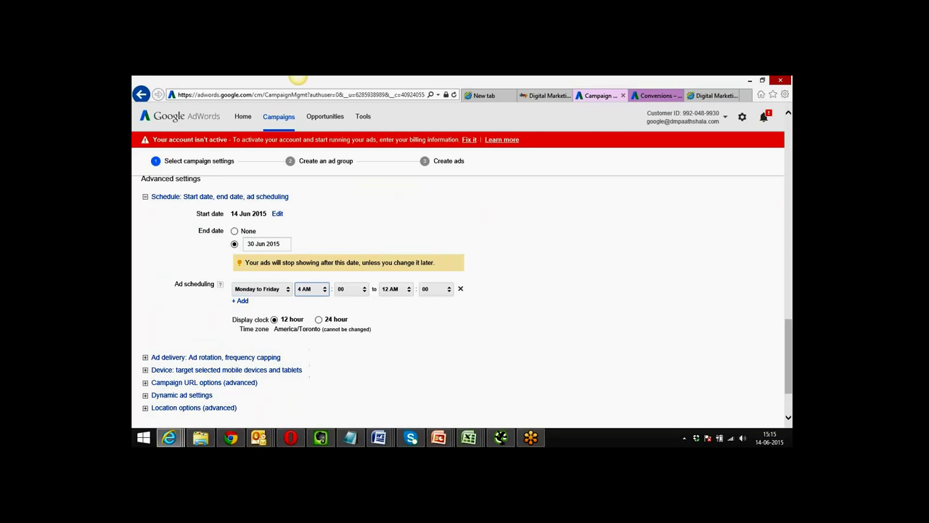
Finish the schedule entry and expand the Ad delivery settings.
{"action": "left_click", "coordinate": [392, 310]}
{"action": "scroll", "coordinate": [182, 334], "scroll_direction": "down", "scroll_amount": 2}
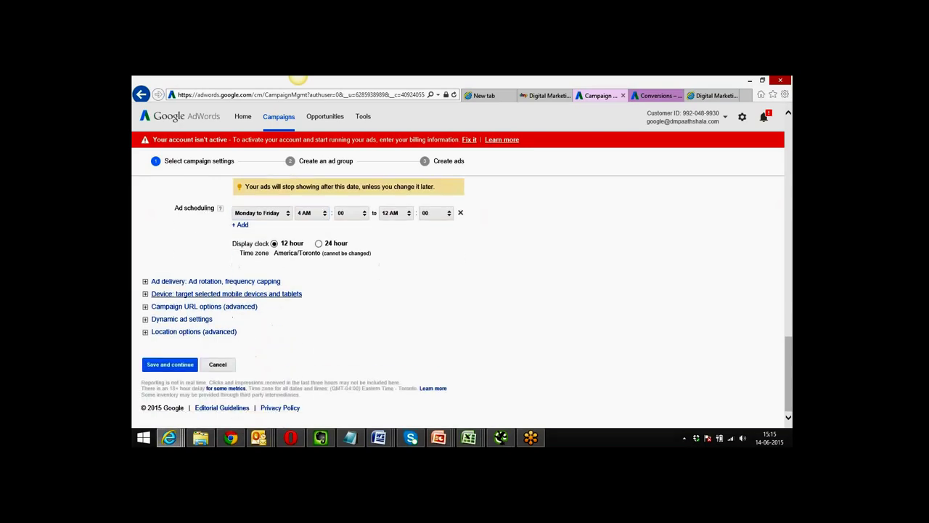
{"action": "left_click", "coordinate": [196, 283]}
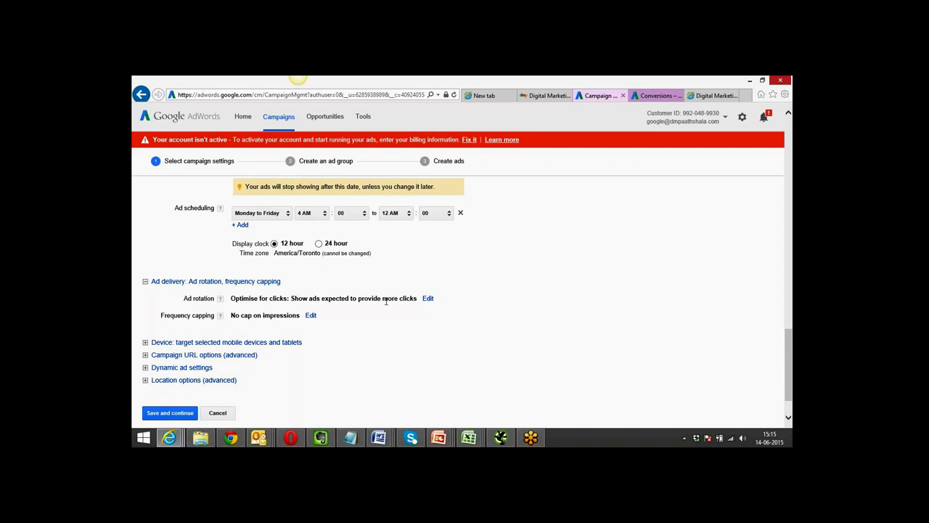
Show the Ad rotation options, leaving Optimise for clicks selected.
{"action": "left_click", "coordinate": [428, 299]}
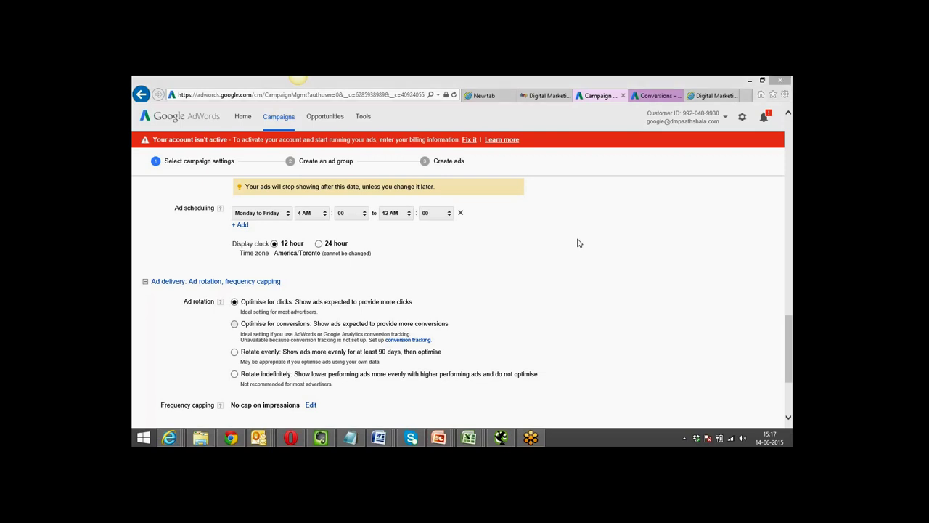
Show the Frequency capping options, with No cap on impressions still selected.
{"action": "left_click", "coordinate": [409, 273]}
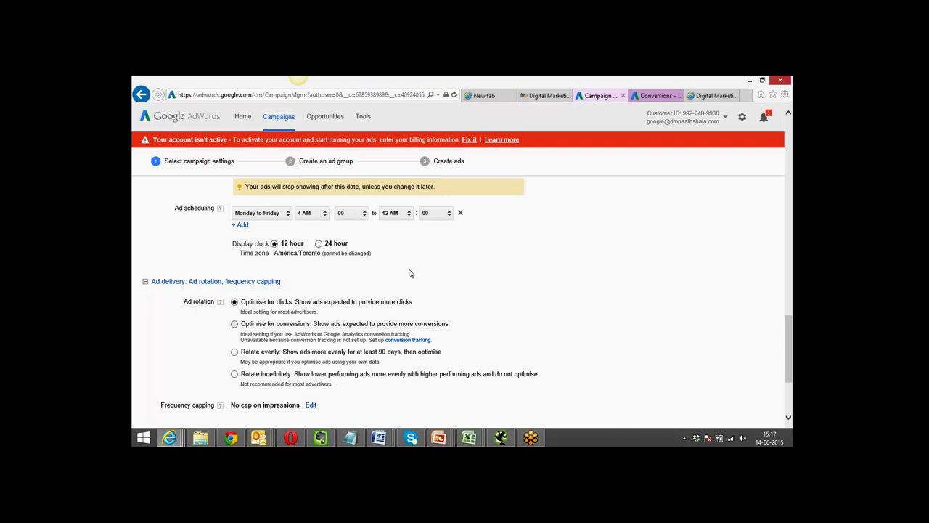
{"action": "scroll", "coordinate": [409, 273], "scroll_direction": "down", "scroll_amount": 4}
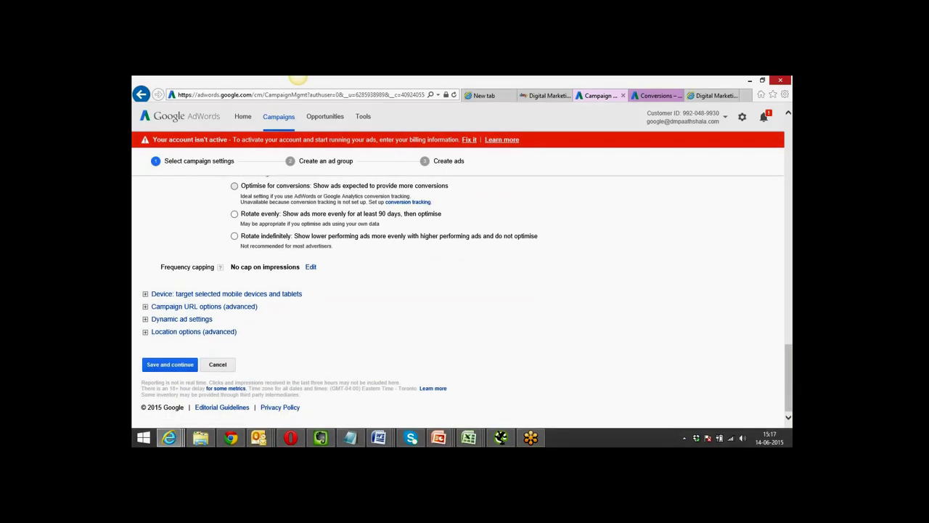
{"action": "left_click", "coordinate": [311, 268]}
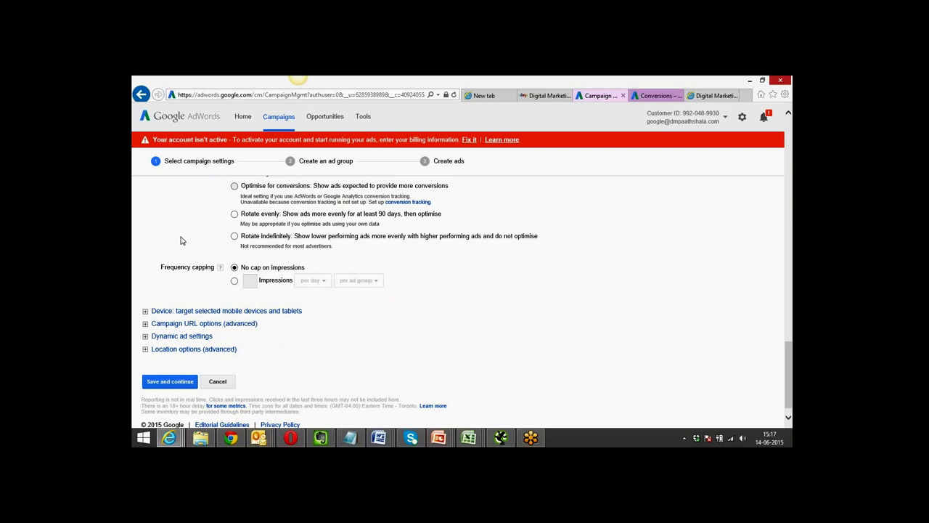
Cap impressions at 5 per day, applied to each individual ad.
{"action": "left_click", "coordinate": [235, 281]}
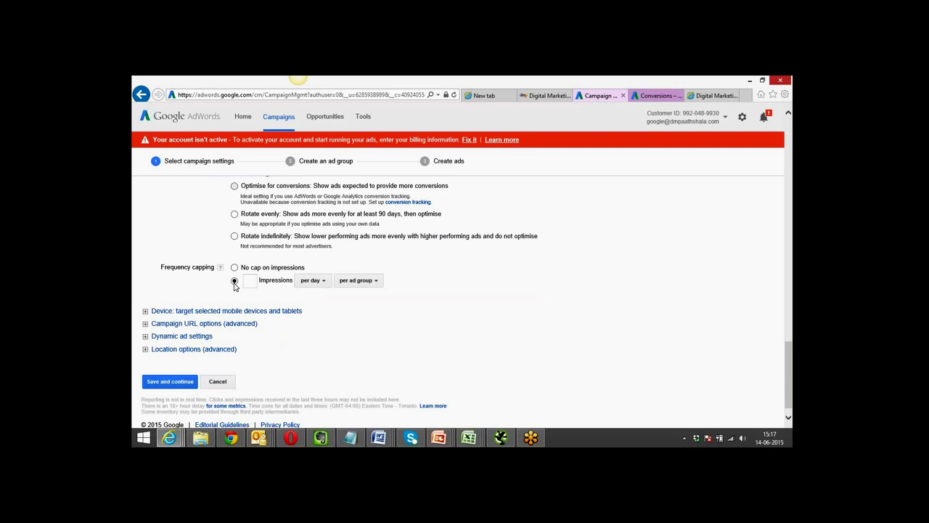
{"action": "left_click", "coordinate": [250, 280]}
{"action": "type", "text": "5"}
{"action": "left_click", "coordinate": [324, 284]}
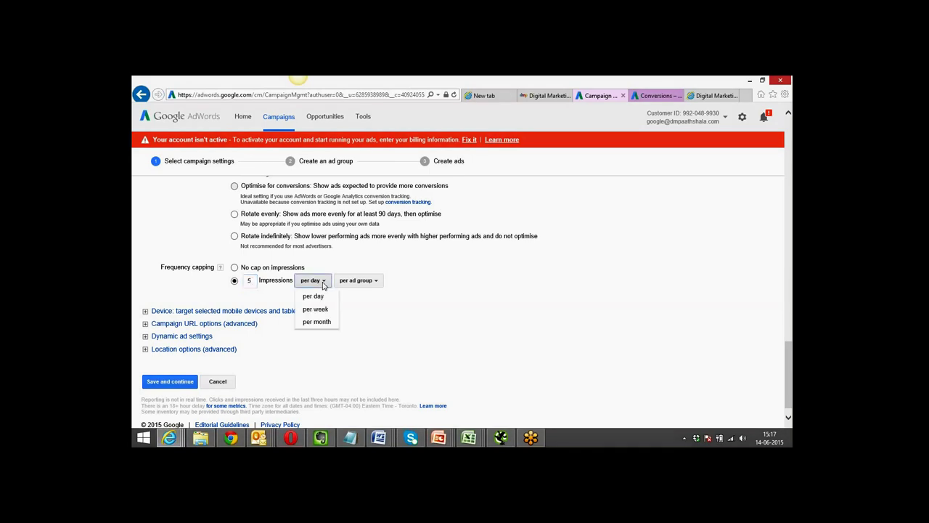
{"action": "left_click", "coordinate": [363, 286]}
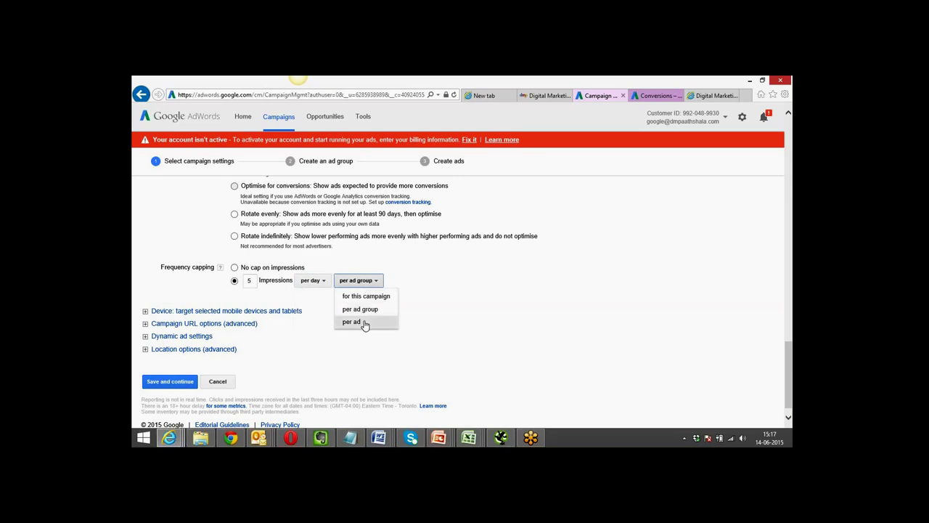
{"action": "left_click", "coordinate": [362, 322]}
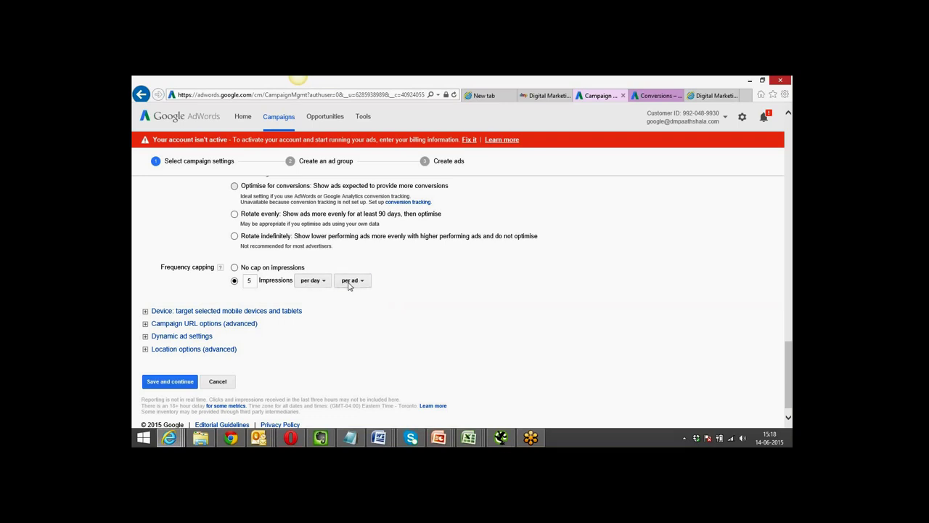
{"action": "left_click", "coordinate": [350, 281]}
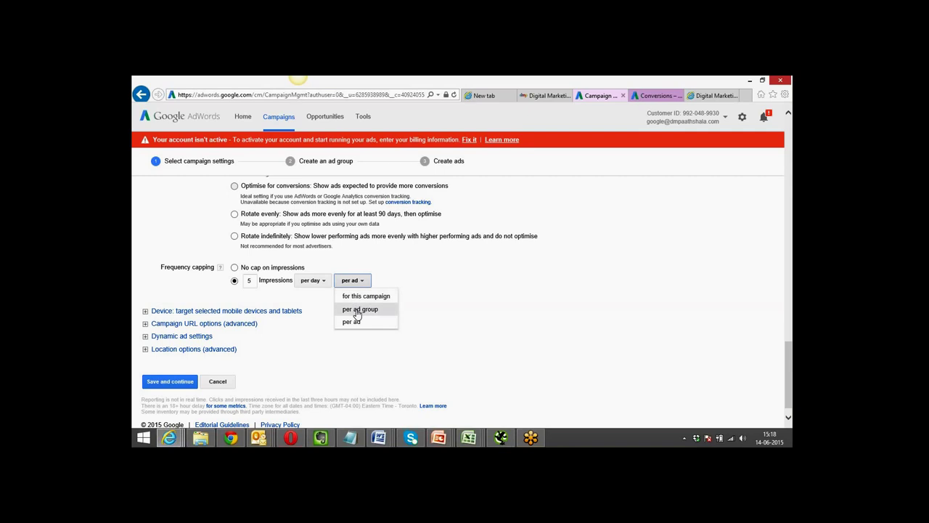
{"action": "left_click", "coordinate": [320, 282]}
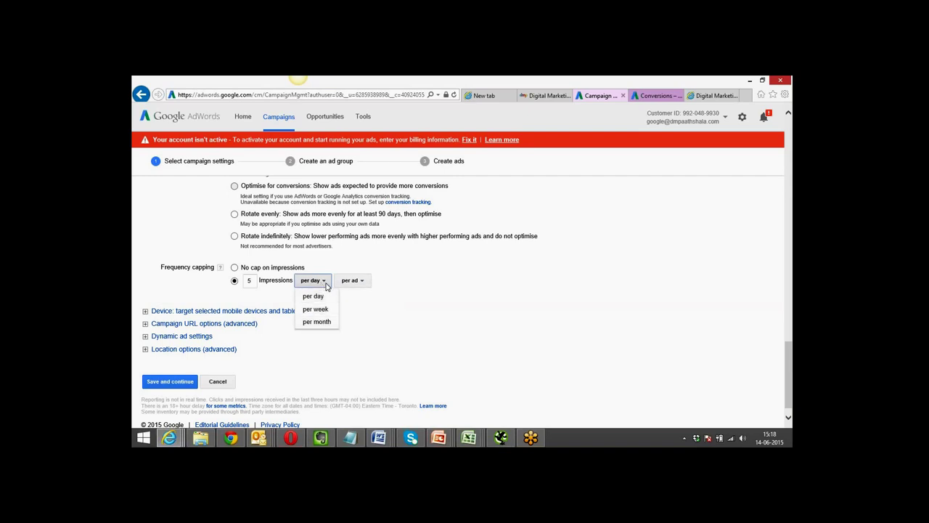
{"action": "left_click", "coordinate": [326, 286]}
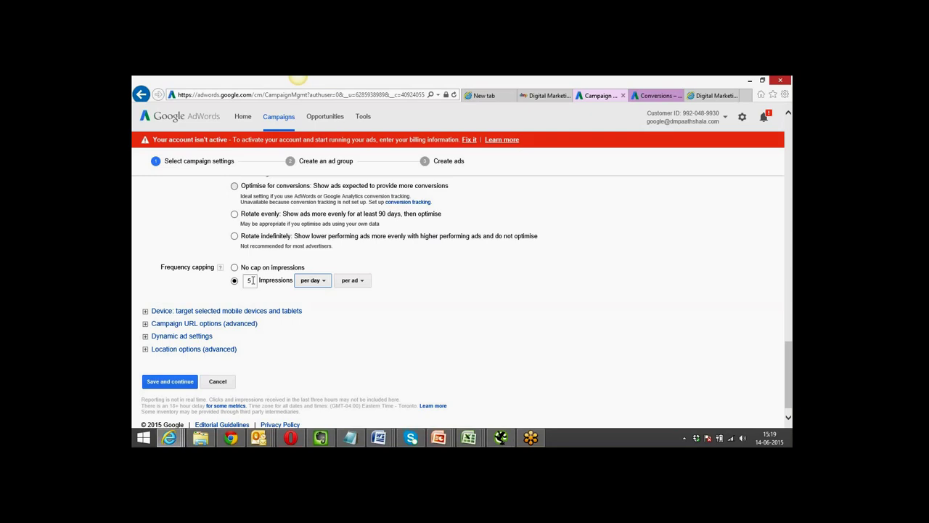
{"action": "double_click", "coordinate": [250, 280]}
{"action": "type", "text": "9"}
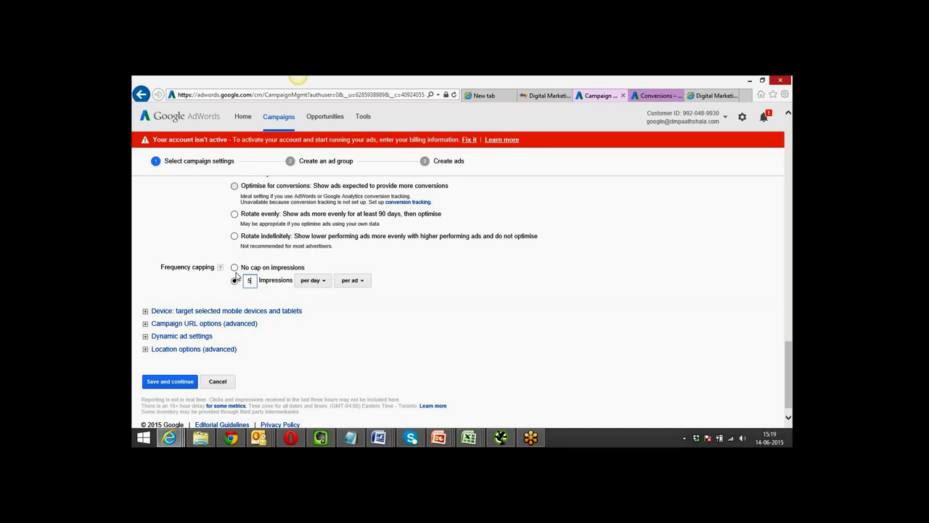
{"action": "left_click", "coordinate": [350, 327]}
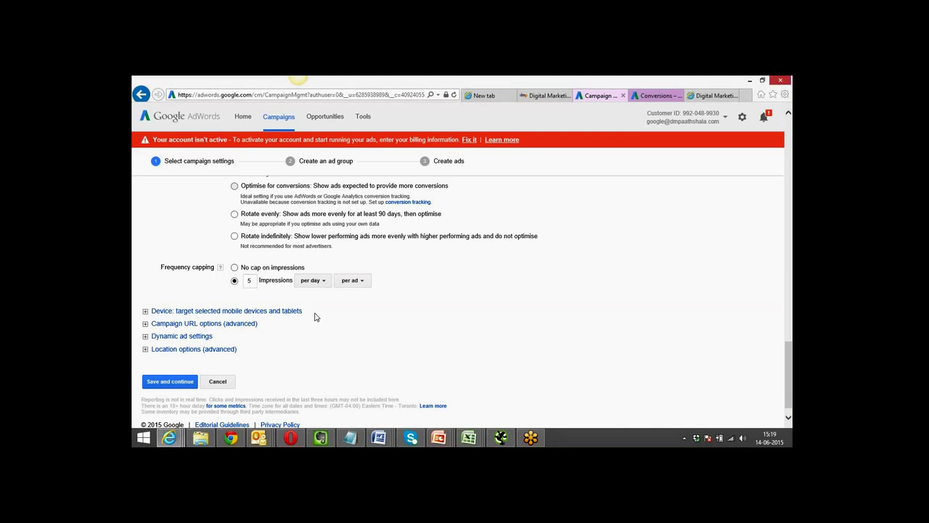
Expand mobile and tablet device targeting and switch to specific operating systems.
{"action": "left_click", "coordinate": [287, 312]}
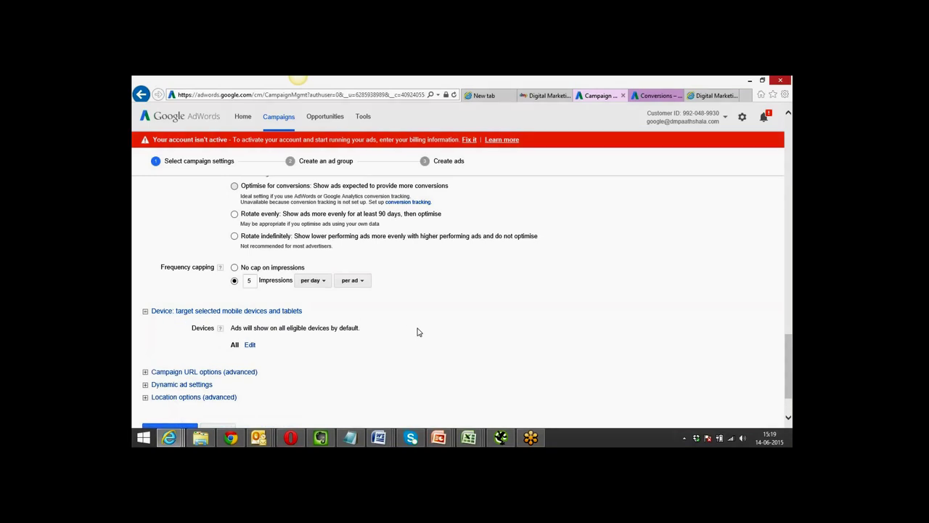
{"action": "scroll", "coordinate": [417, 332], "scroll_direction": "down", "scroll_amount": 2}
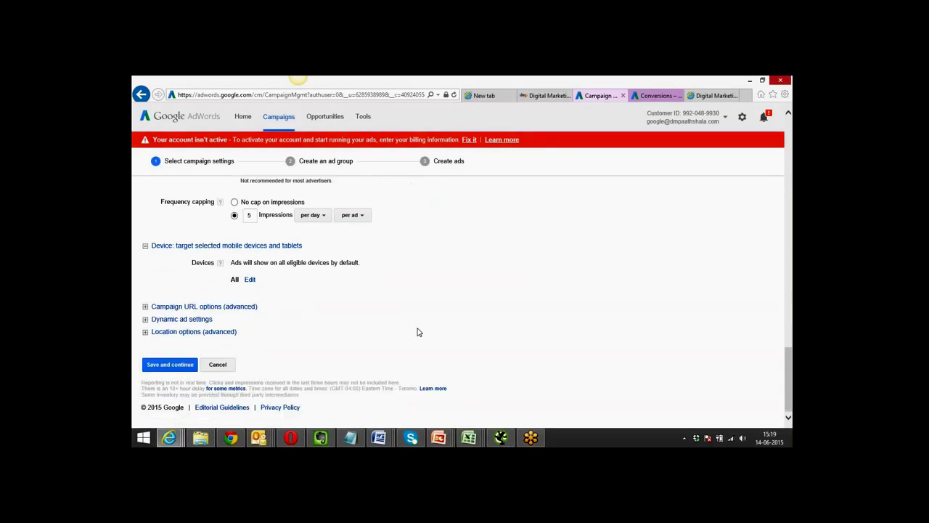
{"action": "left_click", "coordinate": [250, 280]}
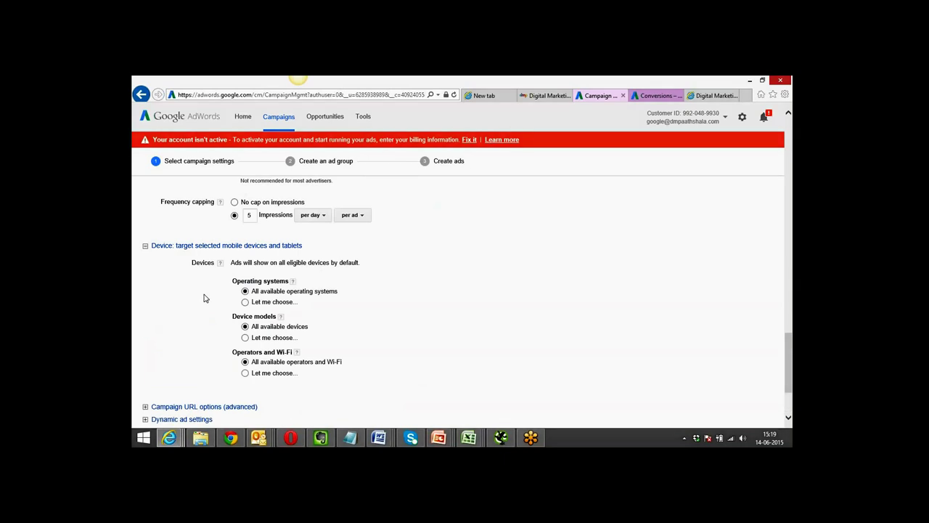
{"action": "scroll", "coordinate": [204, 297], "scroll_direction": "down", "scroll_amount": 3}
{"action": "scroll", "coordinate": [204, 298], "scroll_direction": "up", "scroll_amount": 1}
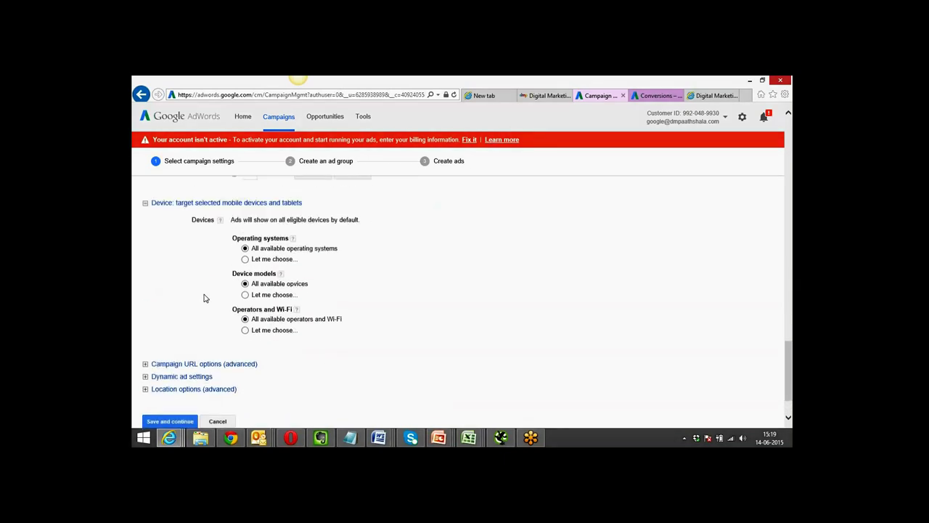
{"action": "left_click", "coordinate": [246, 262]}
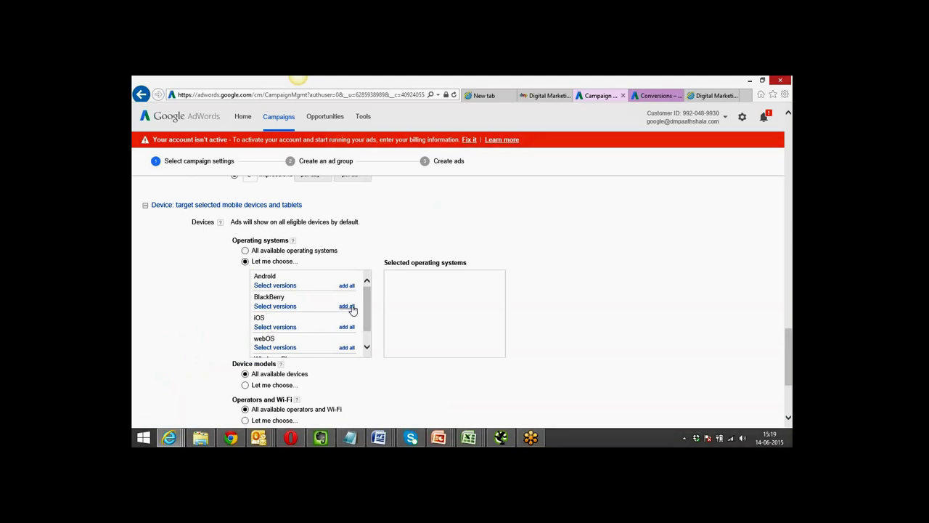
Switch to specific device models and show the iOS and Android lists.
{"action": "left_click_drag", "start_coordinate": [366, 296], "coordinate": [365, 306]}
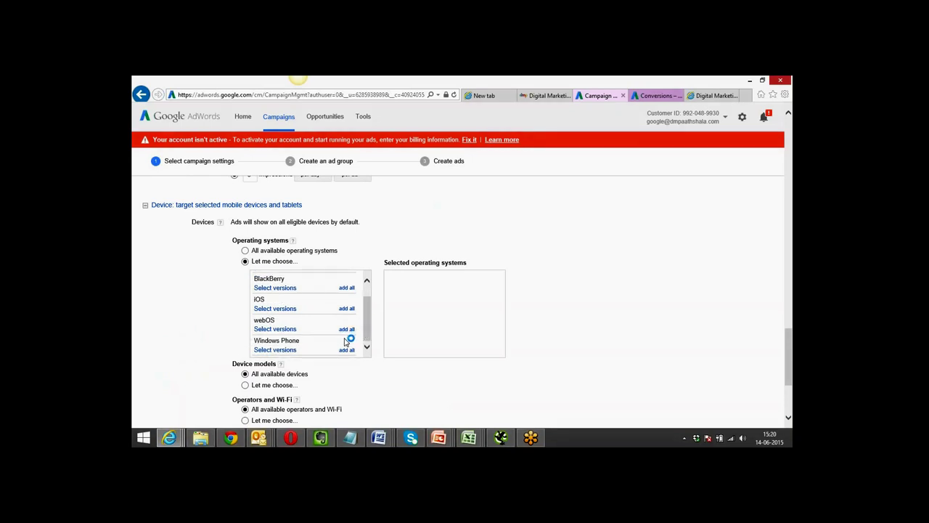
{"action": "scroll", "coordinate": [173, 347], "scroll_direction": "down", "scroll_amount": 1}
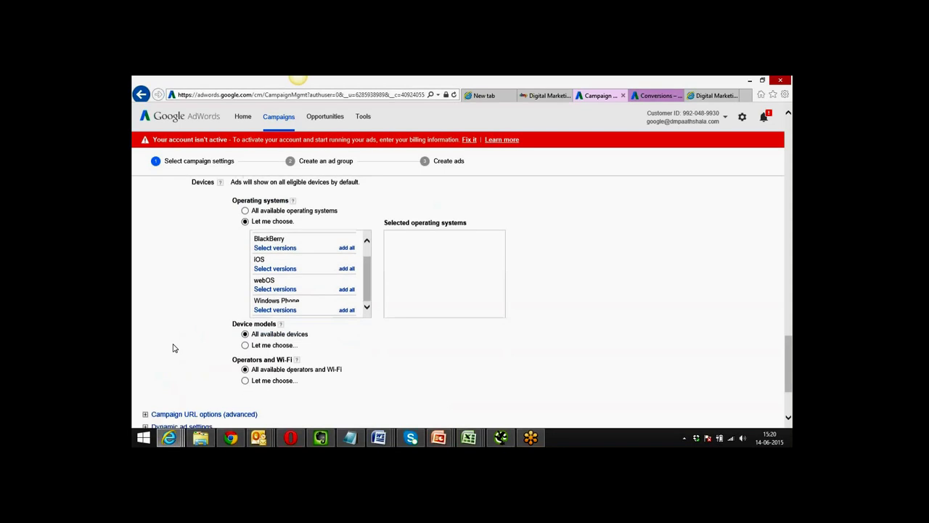
{"action": "scroll", "coordinate": [173, 348], "scroll_direction": "down", "scroll_amount": 2}
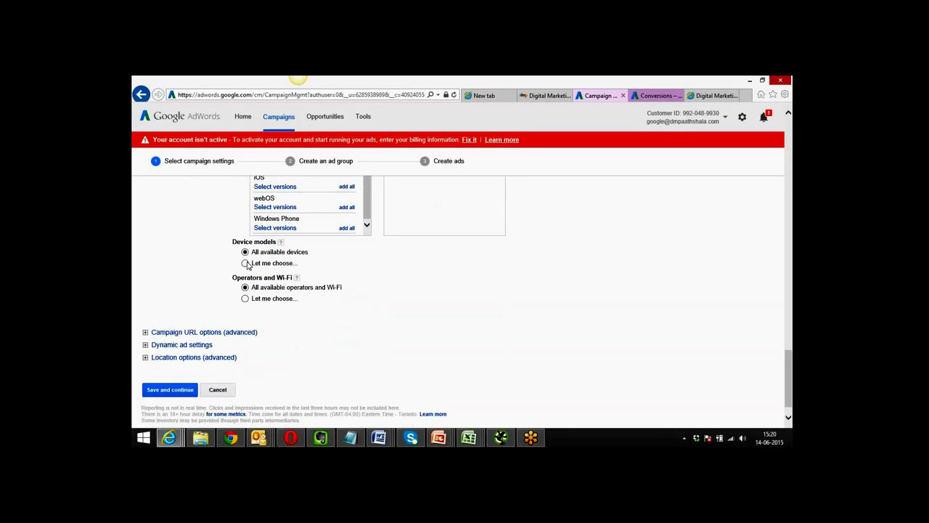
{"action": "left_click", "coordinate": [245, 262]}
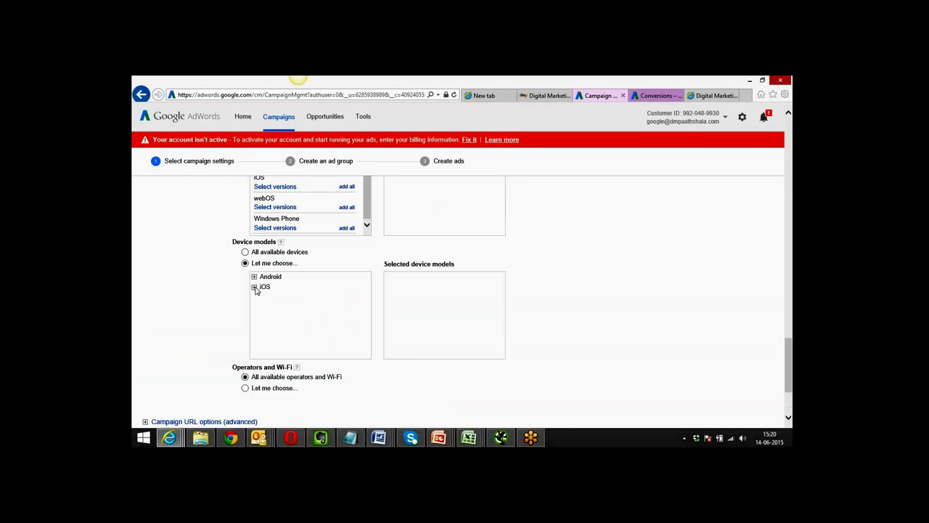
{"action": "left_click", "coordinate": [254, 288]}
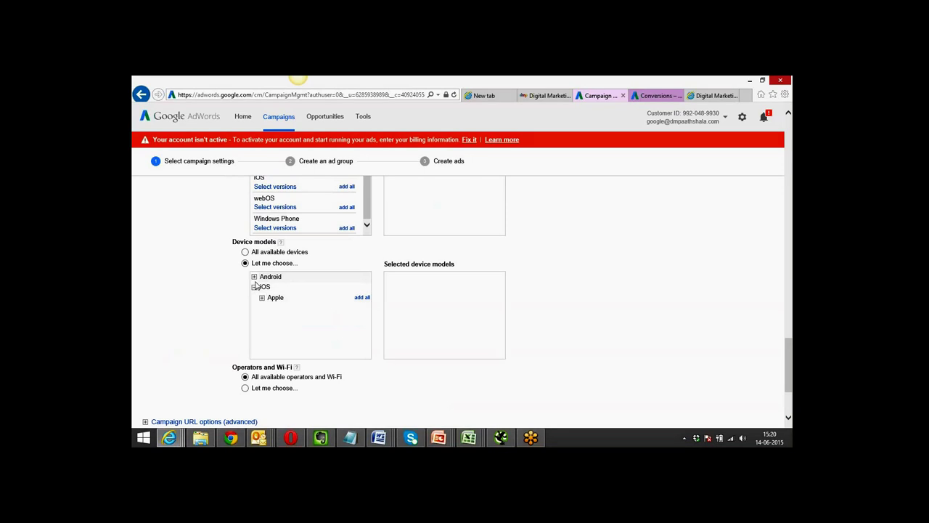
{"action": "left_click", "coordinate": [254, 276]}
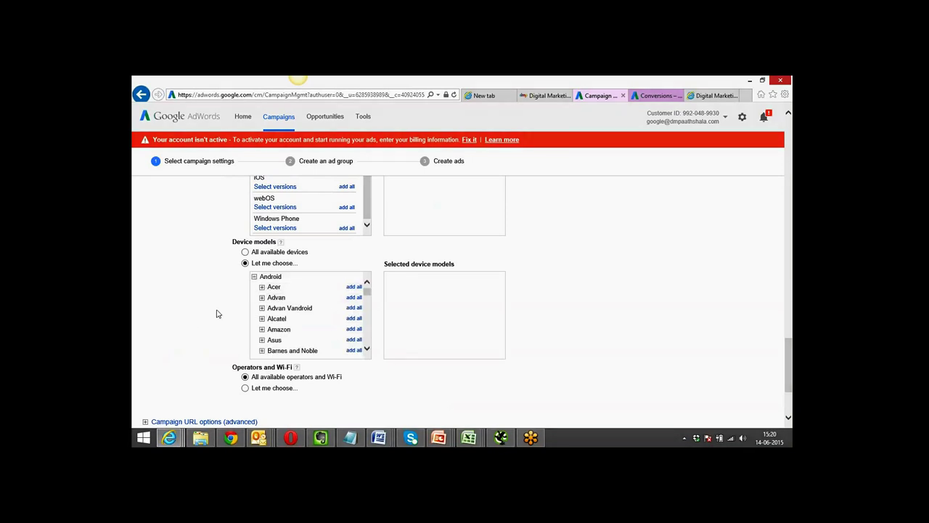
Keep specific device models selected and collapse the Android and iOS lists.
{"action": "left_click", "coordinate": [246, 253]}
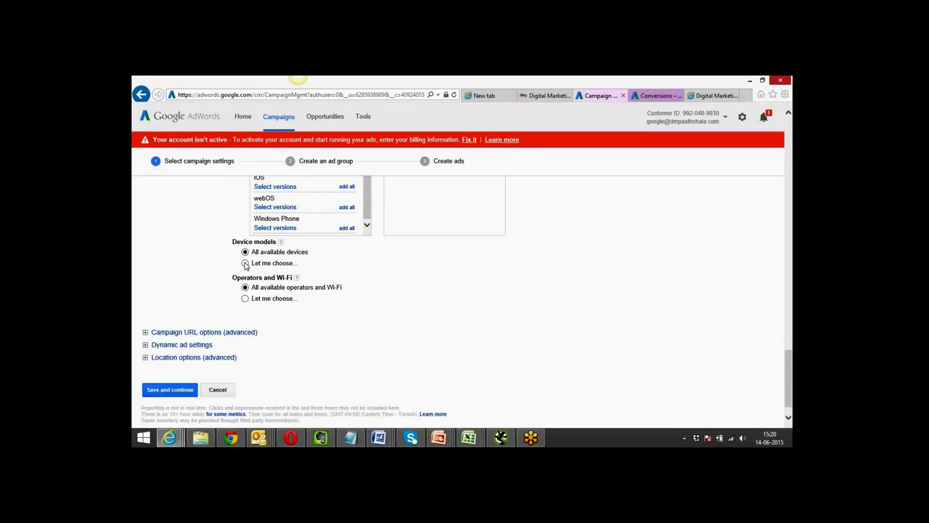
{"action": "left_click", "coordinate": [245, 264]}
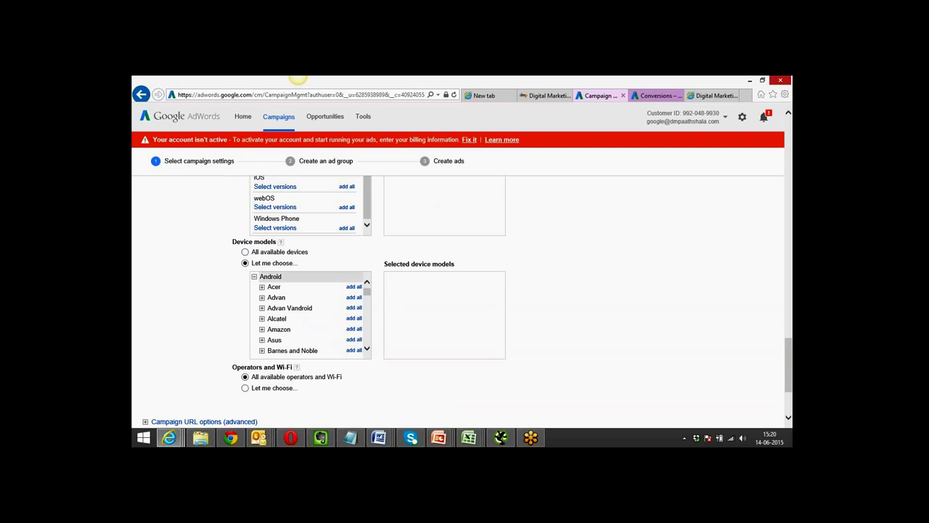
{"action": "left_click", "coordinate": [254, 277]}
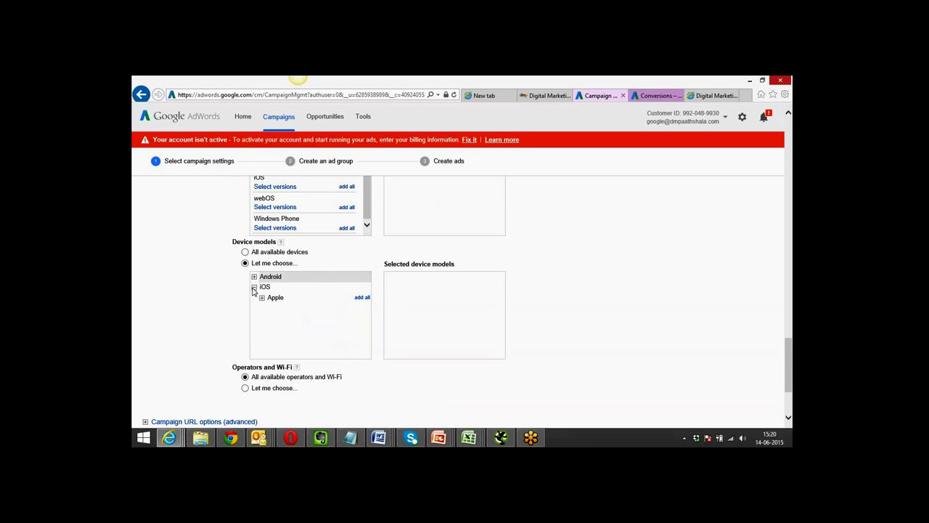
{"action": "left_click", "coordinate": [254, 287]}
{"action": "left_click", "coordinate": [254, 276]}
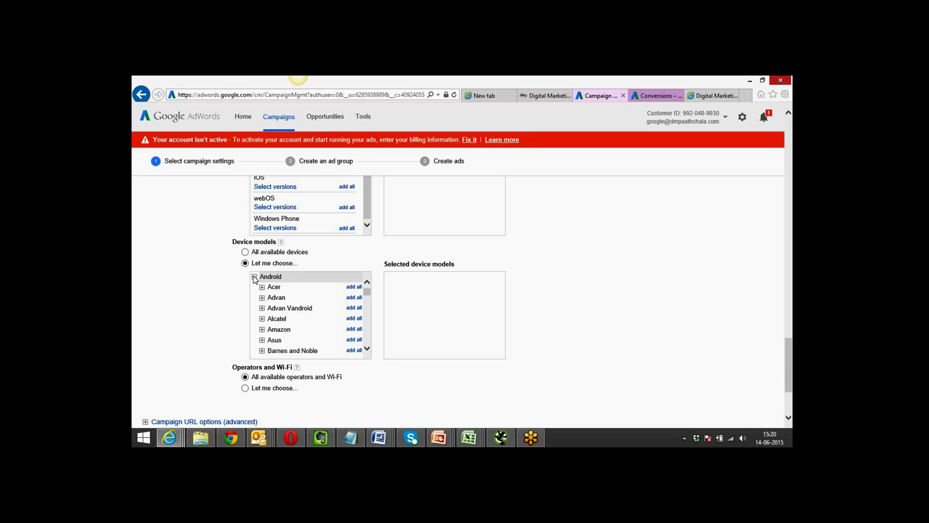
{"action": "left_click", "coordinate": [254, 277]}
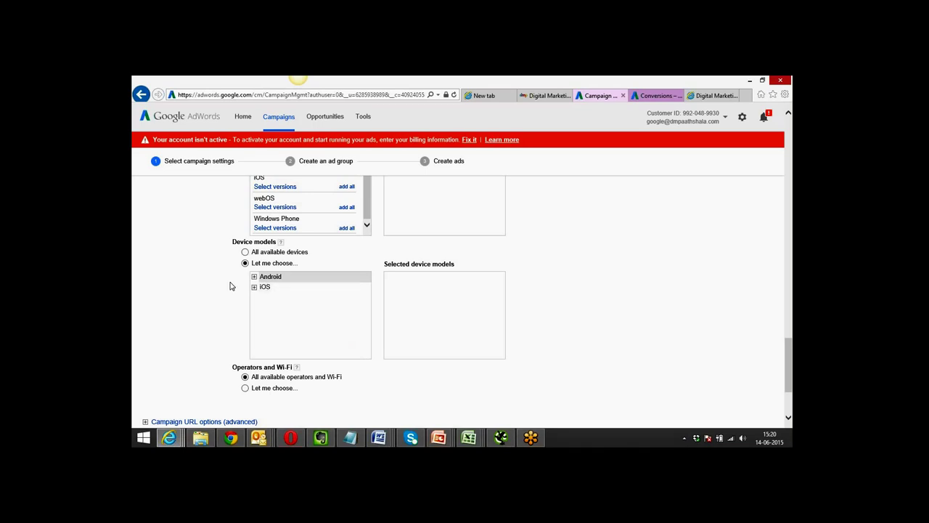
{"action": "scroll", "coordinate": [216, 292], "scroll_direction": "up", "scroll_amount": 1}
{"action": "scroll", "coordinate": [216, 291], "scroll_direction": "up", "scroll_amount": 3}
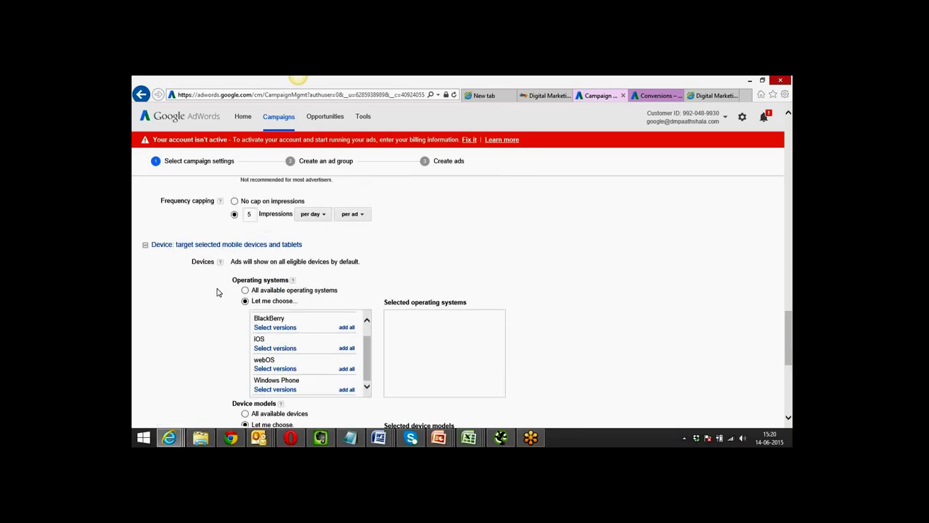
{"action": "scroll", "coordinate": [217, 292], "scroll_direction": "down", "scroll_amount": 2}
{"action": "scroll", "coordinate": [216, 292], "scroll_direction": "down", "scroll_amount": 5}
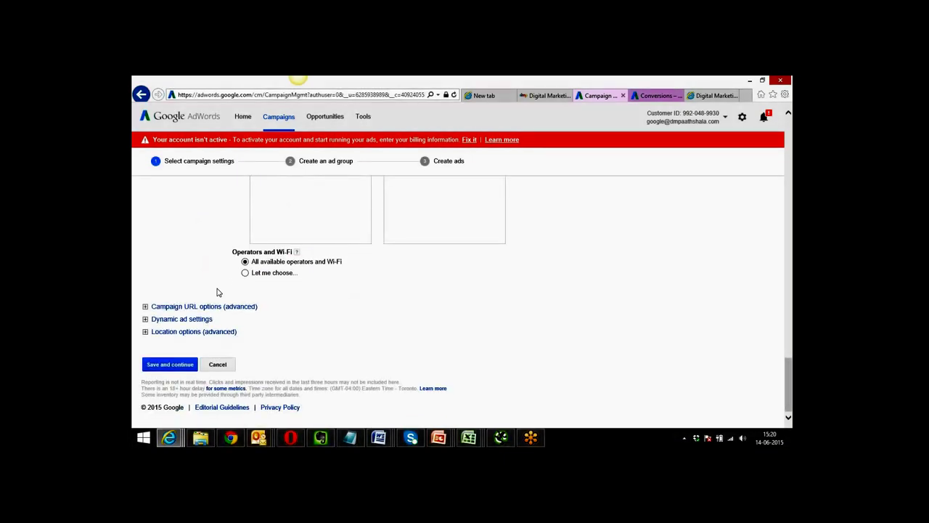
{"action": "left_click", "coordinate": [246, 274]}
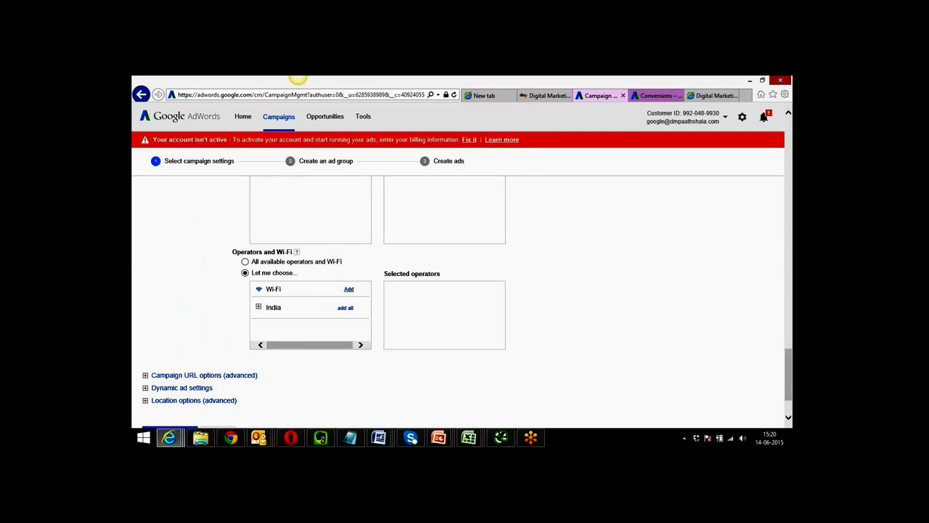
{"action": "left_click", "coordinate": [258, 307]}
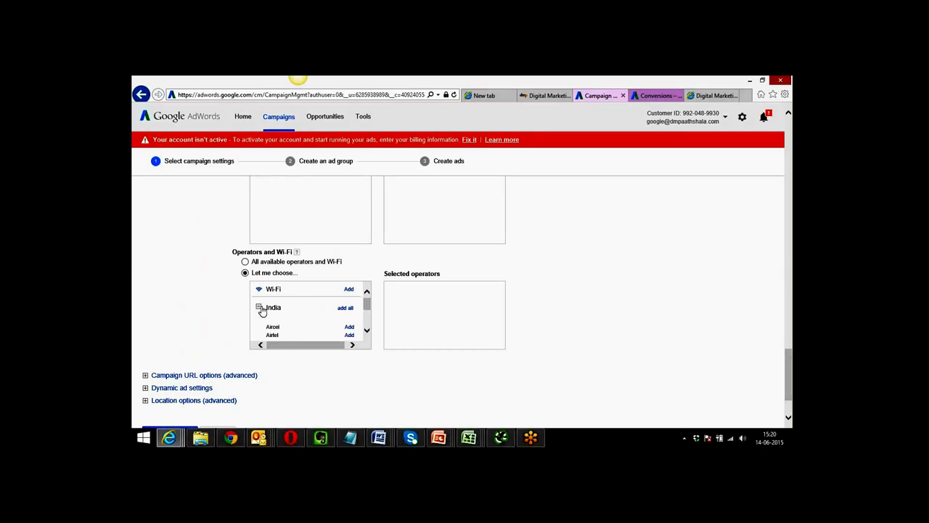
{"action": "left_click", "coordinate": [367, 330]}
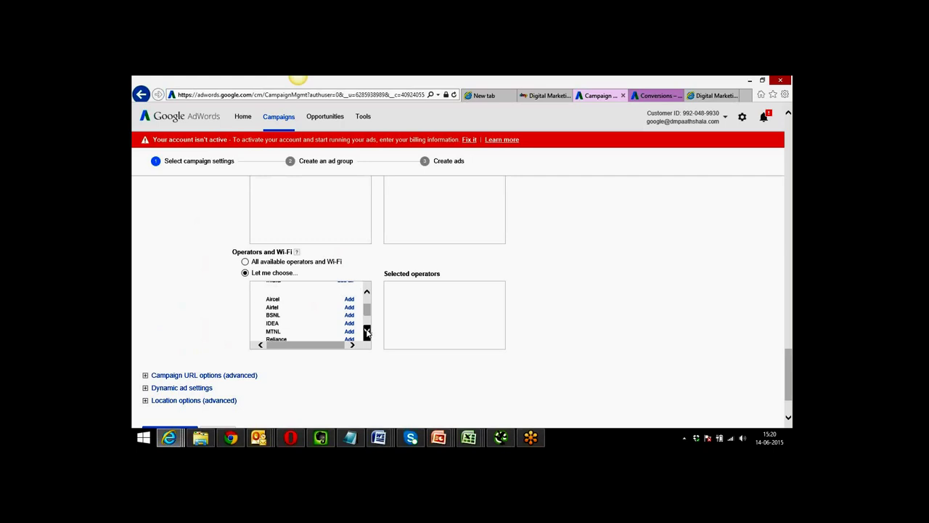
{"action": "left_click", "coordinate": [366, 332]}
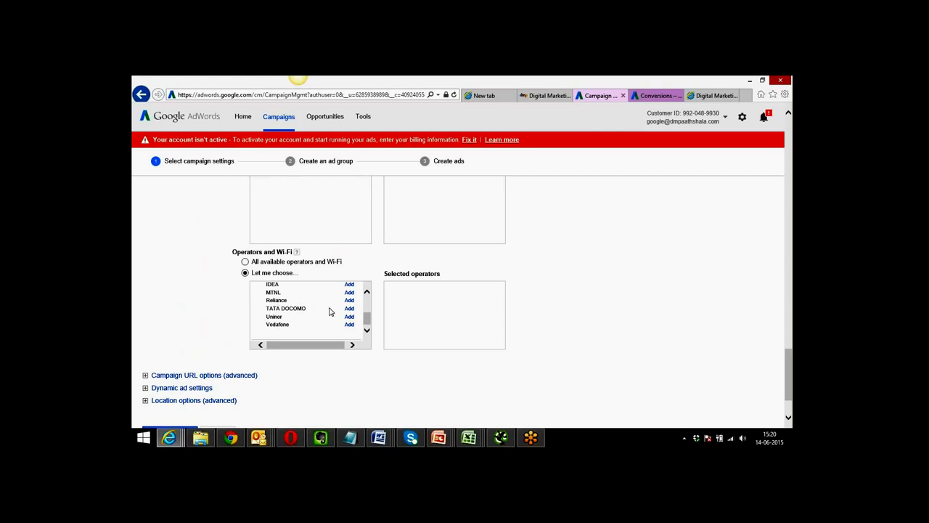
{"action": "left_click_drag", "start_coordinate": [365, 317], "coordinate": [366, 312]}
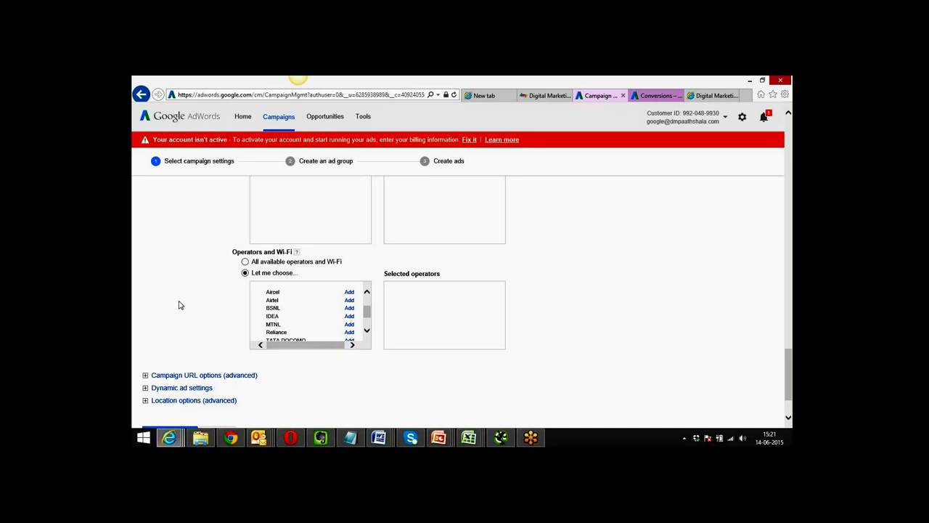
Save the Display Network campaign settings, which come back asking to correct errors.
{"action": "scroll", "coordinate": [181, 306], "scroll_direction": "up", "scroll_amount": 1}
{"action": "scroll", "coordinate": [180, 307], "scroll_direction": "up", "scroll_amount": 5}
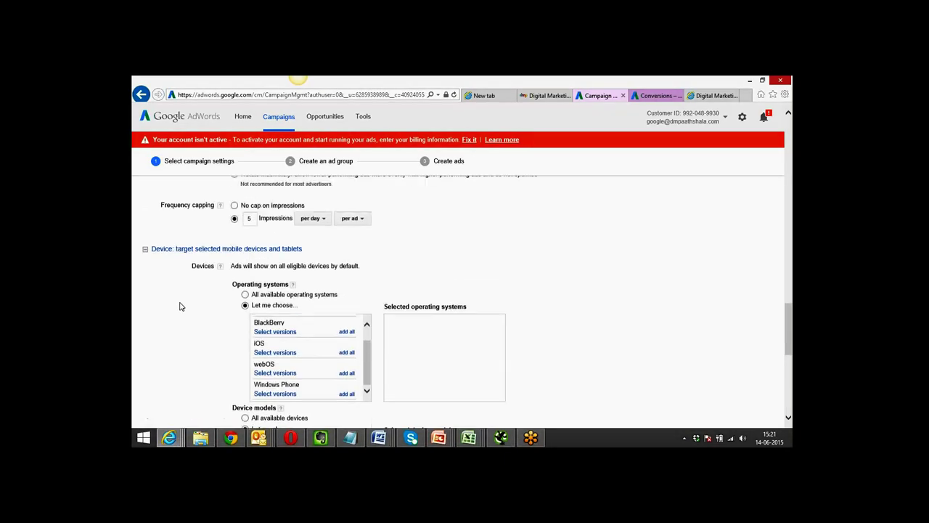
{"action": "scroll", "coordinate": [181, 307], "scroll_direction": "down", "scroll_amount": 8}
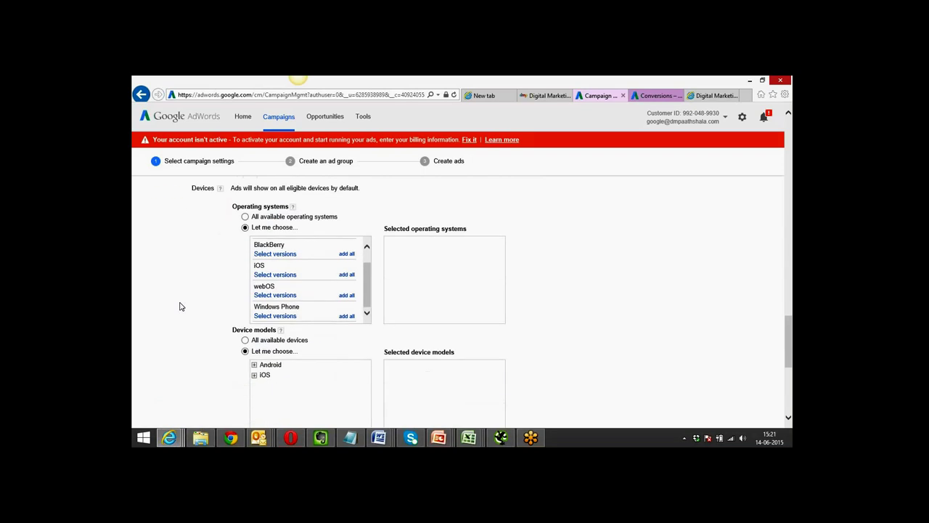
{"action": "scroll", "coordinate": [180, 306], "scroll_direction": "up", "scroll_amount": 1}
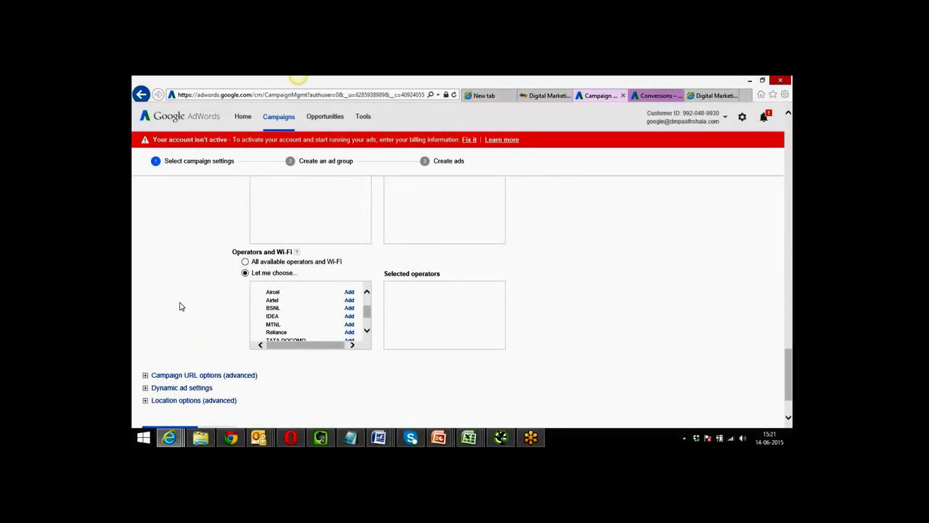
{"action": "scroll", "coordinate": [181, 307], "scroll_direction": "down", "scroll_amount": 2}
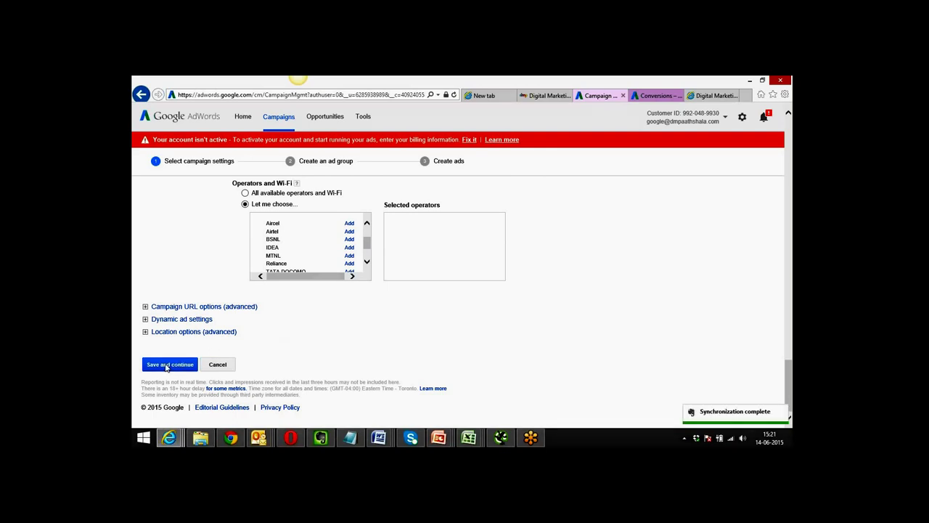
{"action": "left_click", "coordinate": [166, 367]}
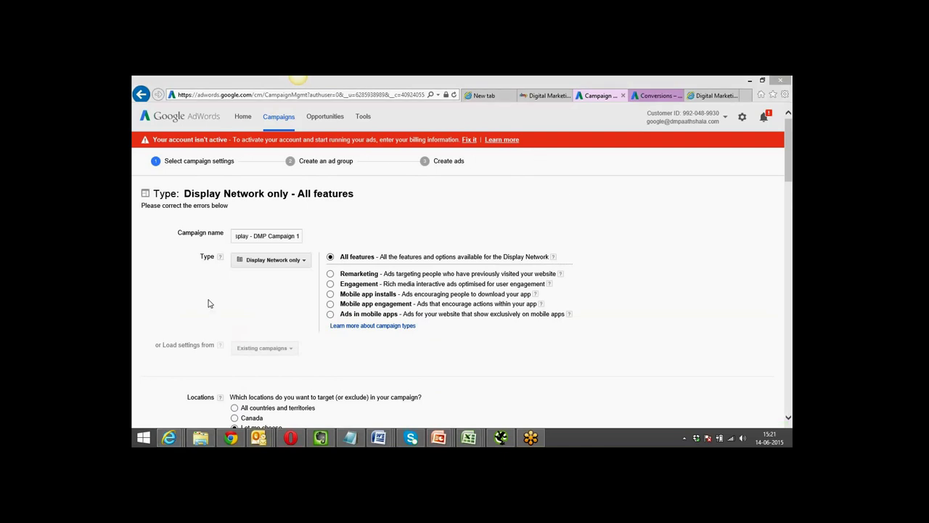
Target all available operating systems and device models, then save the campaign settings.
{"action": "scroll", "coordinate": [206, 304], "scroll_direction": "down", "scroll_amount": 1}
{"action": "scroll", "coordinate": [205, 304], "scroll_direction": "down", "scroll_amount": 10}
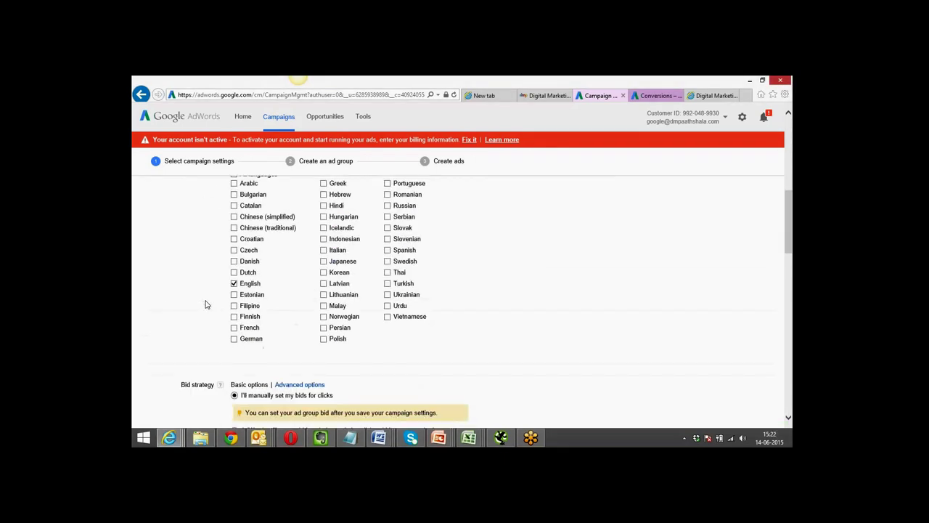
{"action": "scroll", "coordinate": [205, 304], "scroll_direction": "down", "scroll_amount": 3}
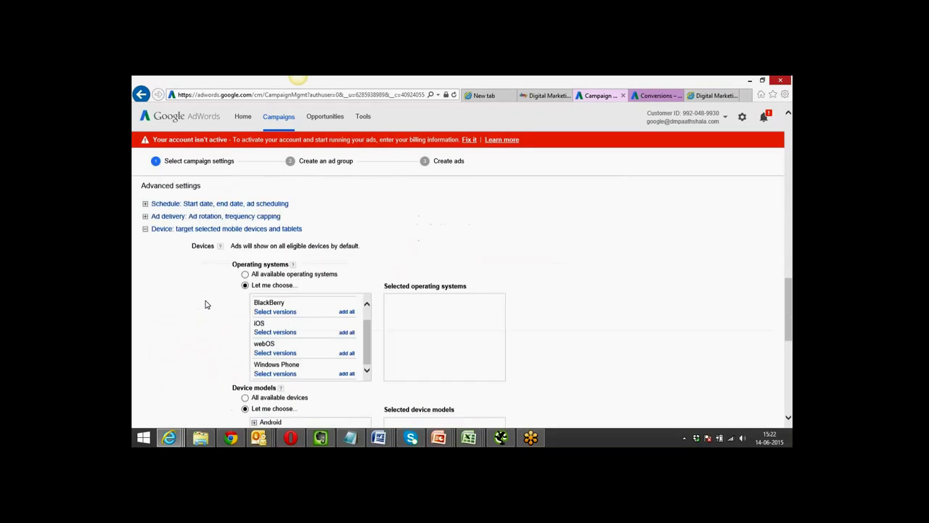
{"action": "left_click", "coordinate": [245, 233]}
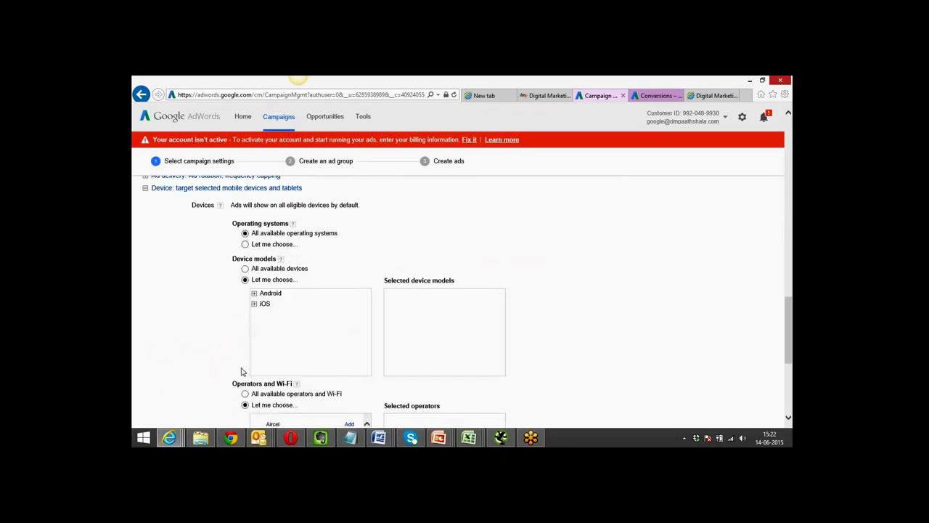
{"action": "scroll", "coordinate": [206, 385], "scroll_direction": "down", "scroll_amount": 4}
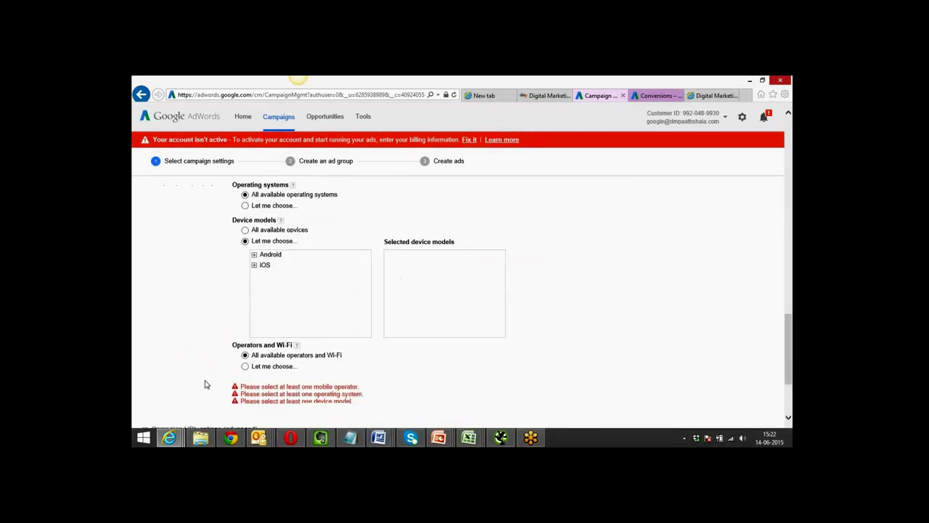
{"action": "scroll", "coordinate": [205, 384], "scroll_direction": "up", "scroll_amount": 2}
{"action": "scroll", "coordinate": [205, 385], "scroll_direction": "up", "scroll_amount": 2}
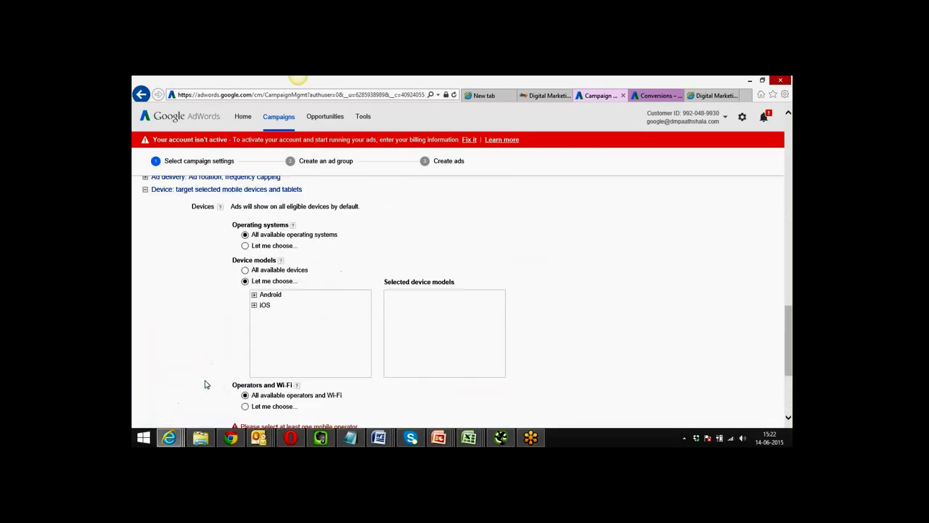
{"action": "left_click", "coordinate": [245, 311]}
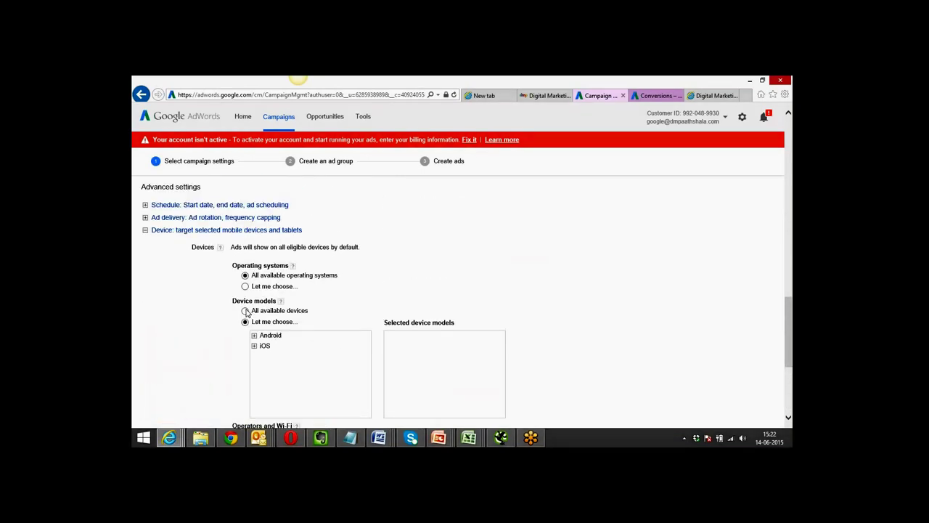
{"action": "scroll", "coordinate": [209, 326], "scroll_direction": "down", "scroll_amount": 3}
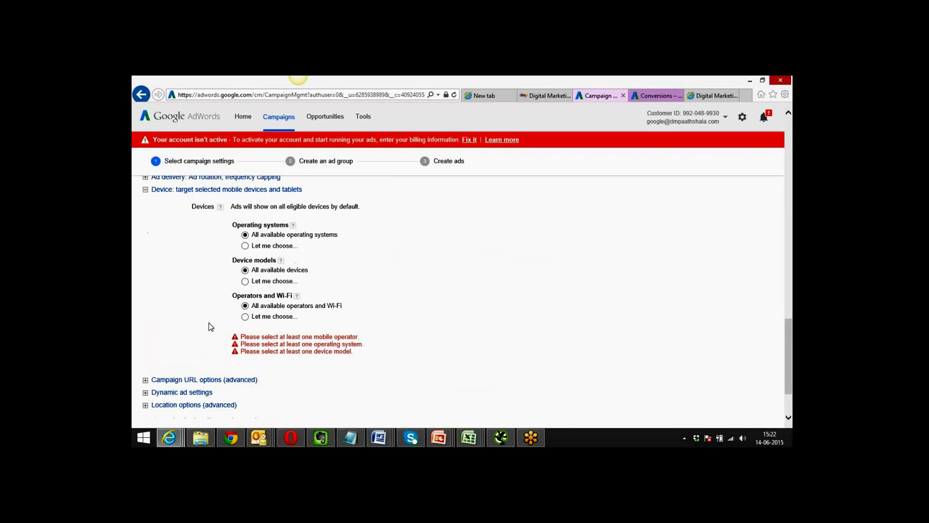
{"action": "left_click", "coordinate": [171, 365]}
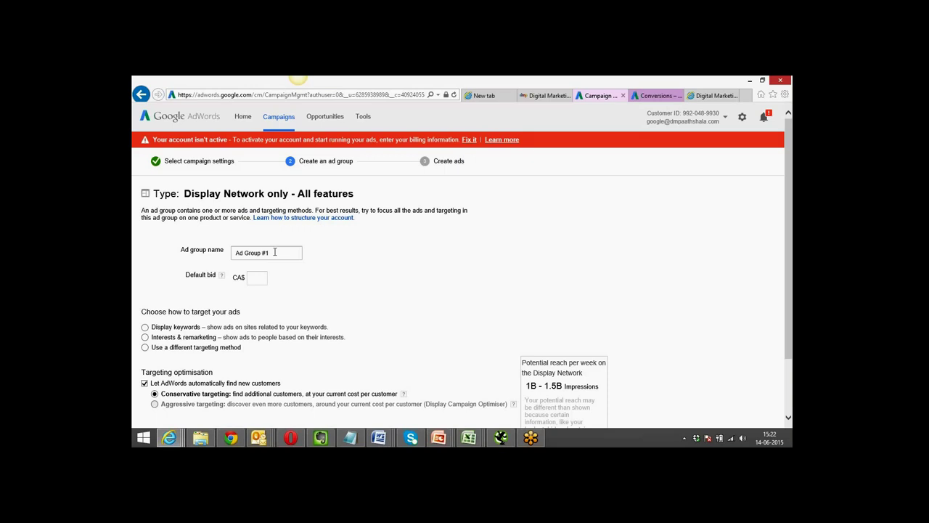
Rename the ad group to 'Ad Group #1 Display' with a CA$ 0.20 default bid.
{"action": "left_click", "coordinate": [274, 252]}
{"action": "left_click_drag", "start_coordinate": [275, 252], "coordinate": [234, 251]}
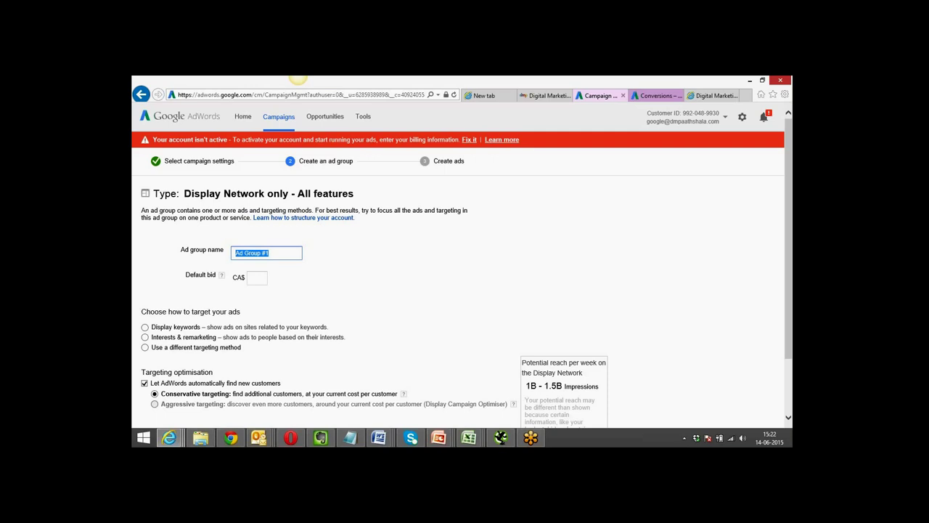
{"action": "key", "text": "End"}
{"action": "type", "text": "Display"}
{"action": "left_click", "coordinate": [257, 278]}
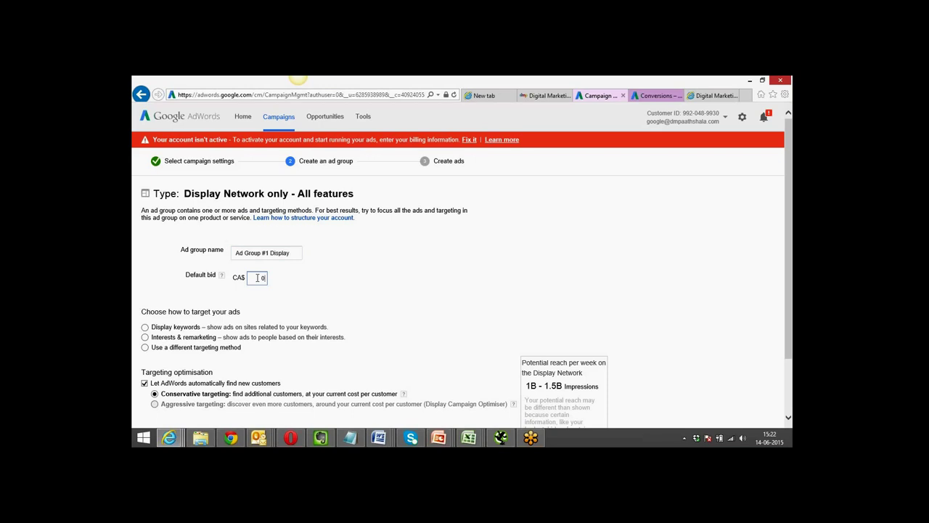
{"action": "type", "text": "0.20"}
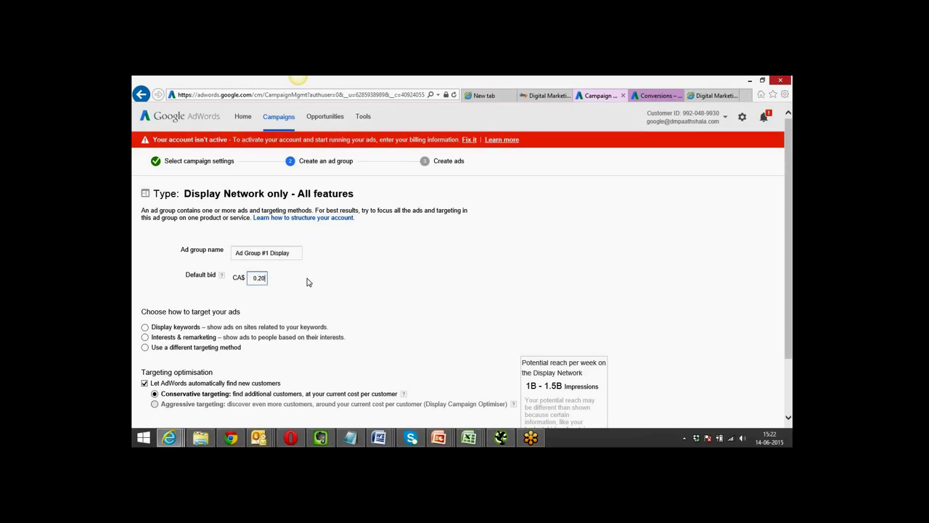
{"action": "scroll", "coordinate": [306, 282], "scroll_direction": "down", "scroll_amount": 2}
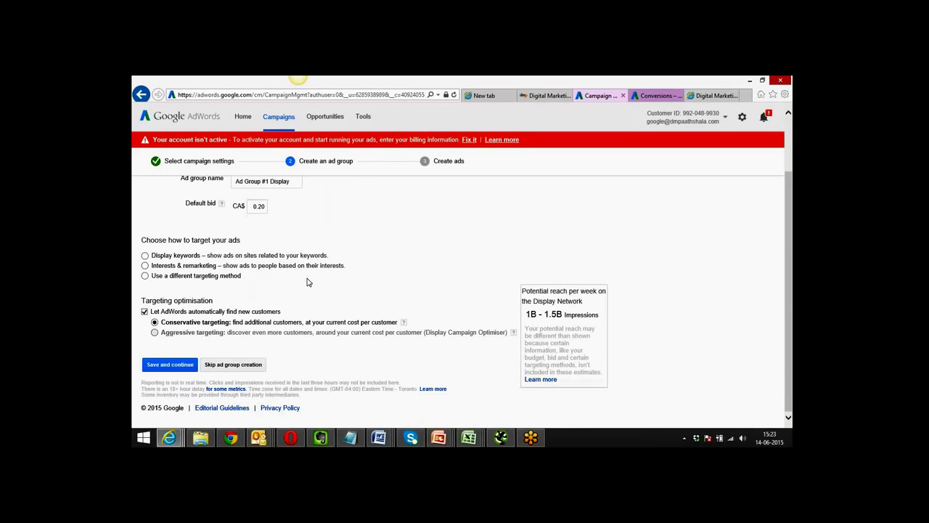
{"action": "left_click_drag", "start_coordinate": [267, 206], "coordinate": [254, 206]}
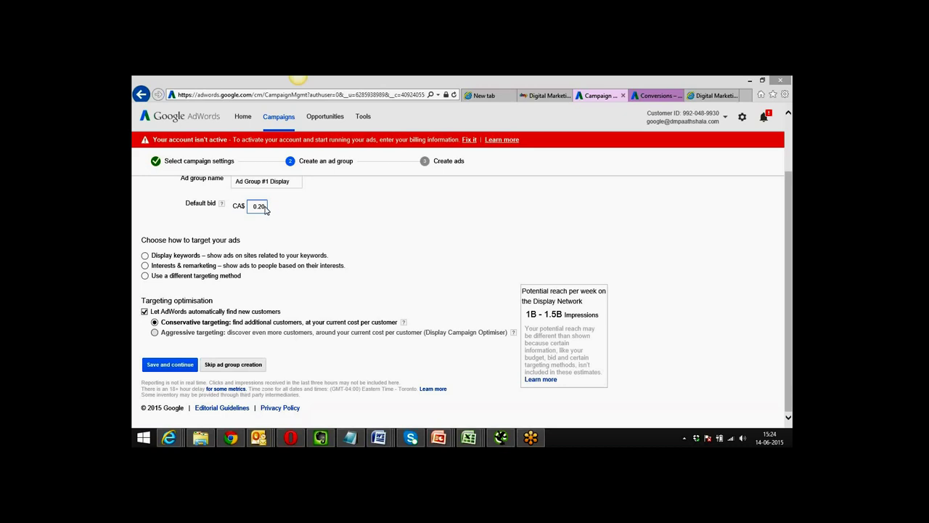
{"action": "left_click", "coordinate": [266, 209]}
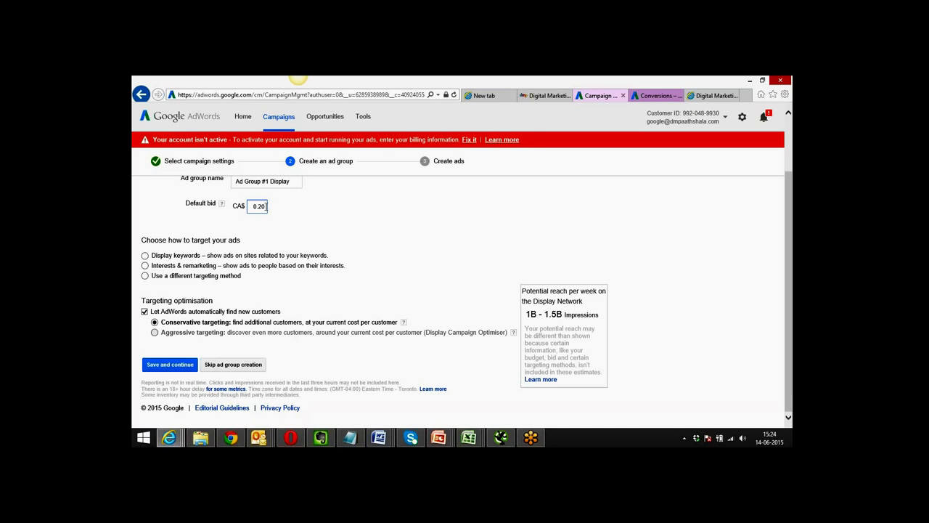
{"action": "left_click", "coordinate": [304, 224]}
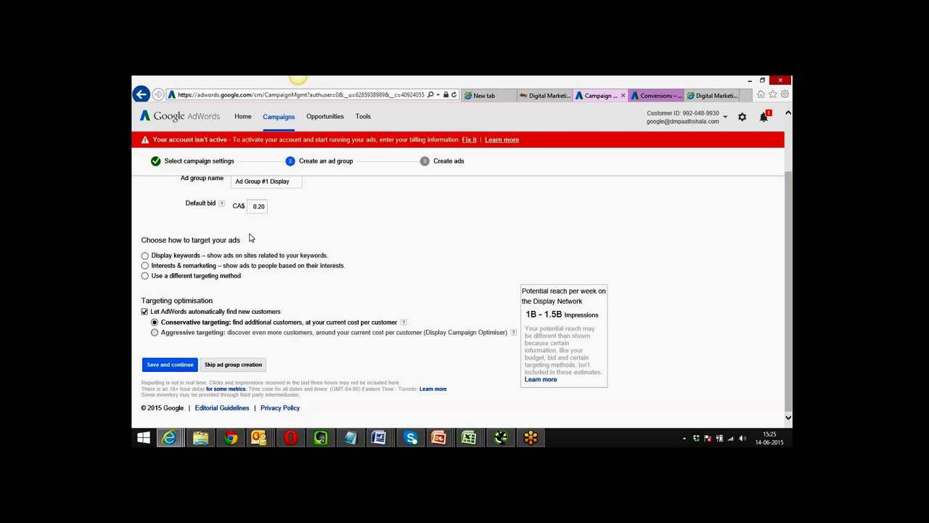
Choose display keyword targeting, enter 'internet marketing' and 'digital marketing', then switch to the Paathshala site.
{"action": "left_click", "coordinate": [145, 255]}
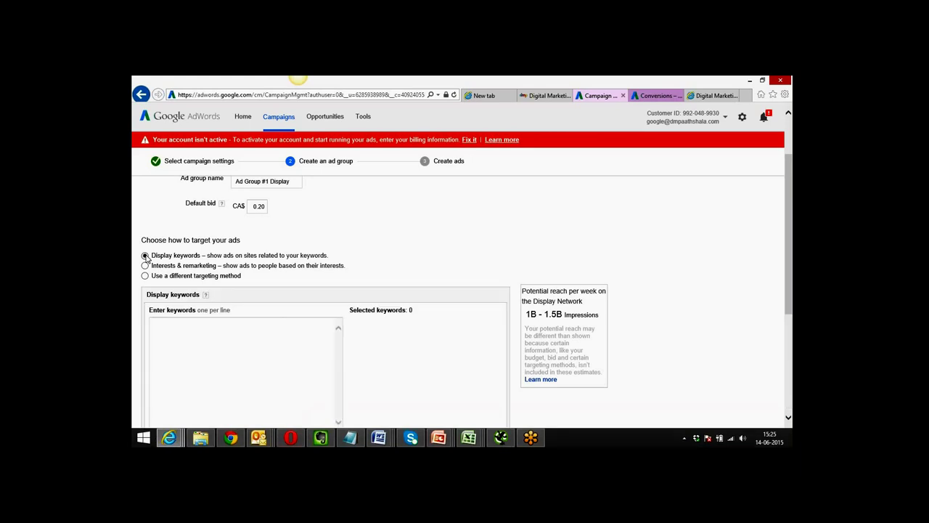
{"action": "left_click_drag", "start_coordinate": [787, 171], "coordinate": [791, 208]}
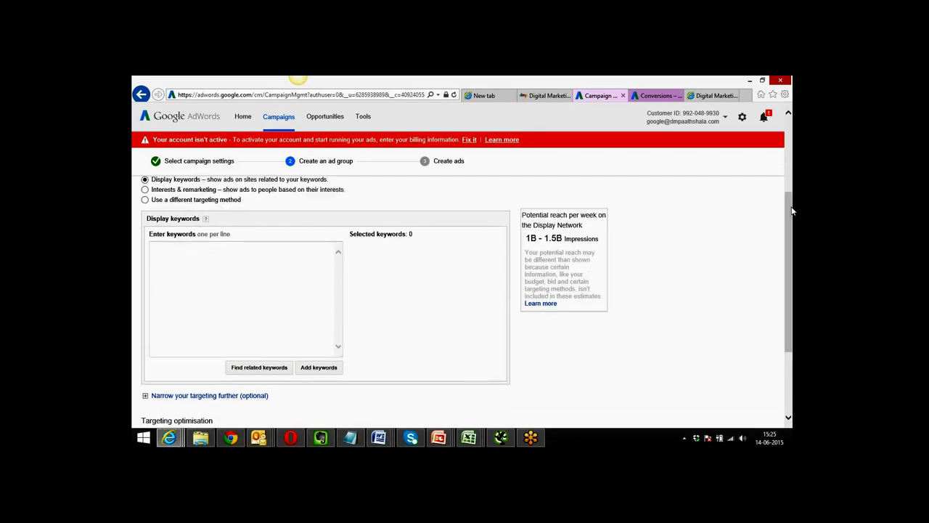
{"action": "left_click", "coordinate": [251, 251]}
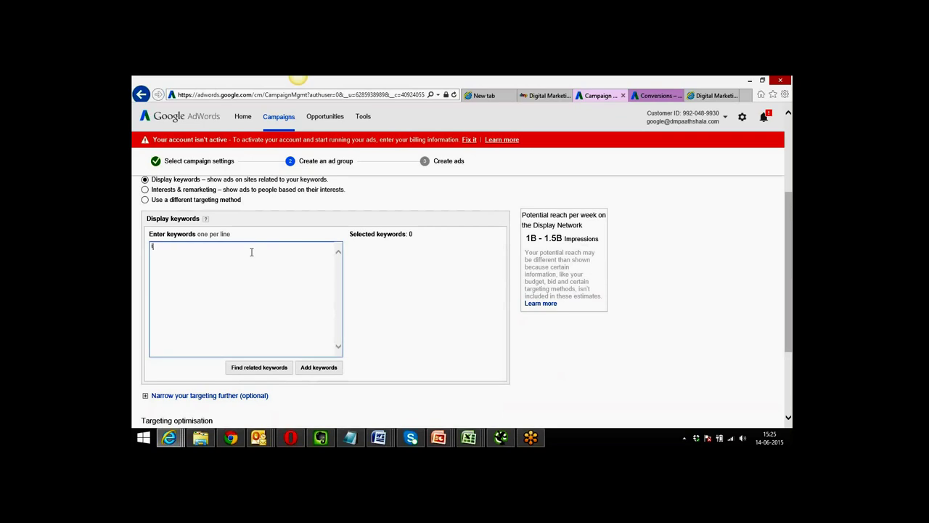
{"action": "type", "text": "internet marke"}
{"action": "type", "text": "ting "}
{"action": "type", "text": "display"}
{"action": "key", "text": "BackSpace"}
{"action": "key", "text": "BackSpace"}
{"action": "key", "text": "BackSpace"}
{"action": "key", "text": "BackSpace"}
{"action": "type", "text": "gital marketing"}
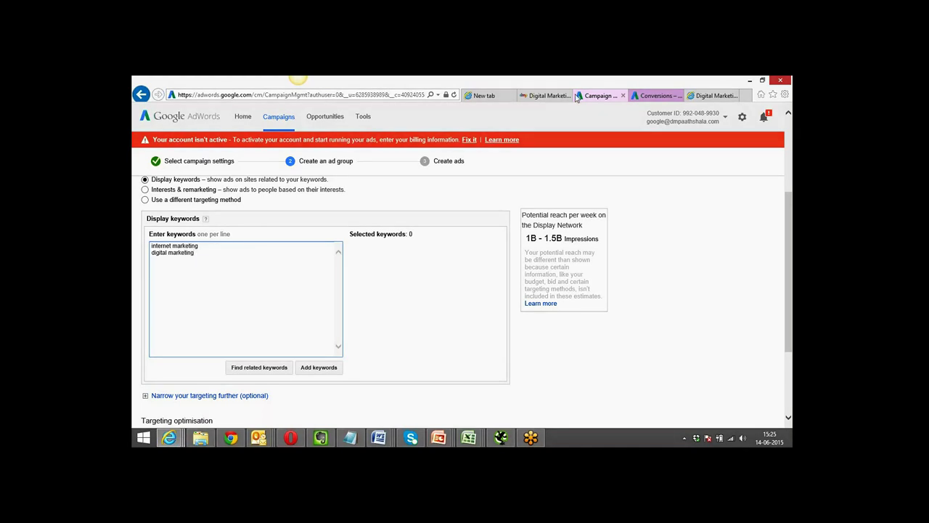
{"action": "left_click", "coordinate": [545, 95]}
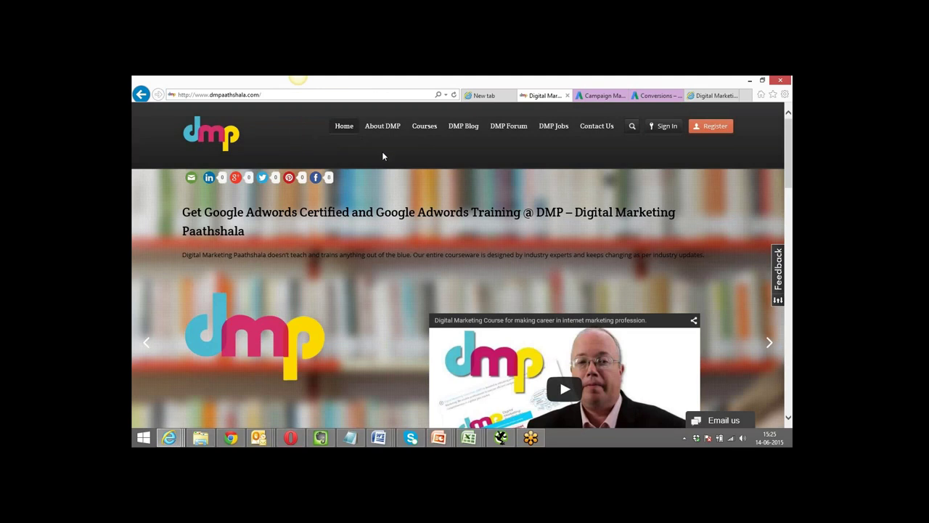
Glance at the Paathshala homepage, then bring up the channel's YouTube playlists page.
{"action": "left_click", "coordinate": [595, 97]}
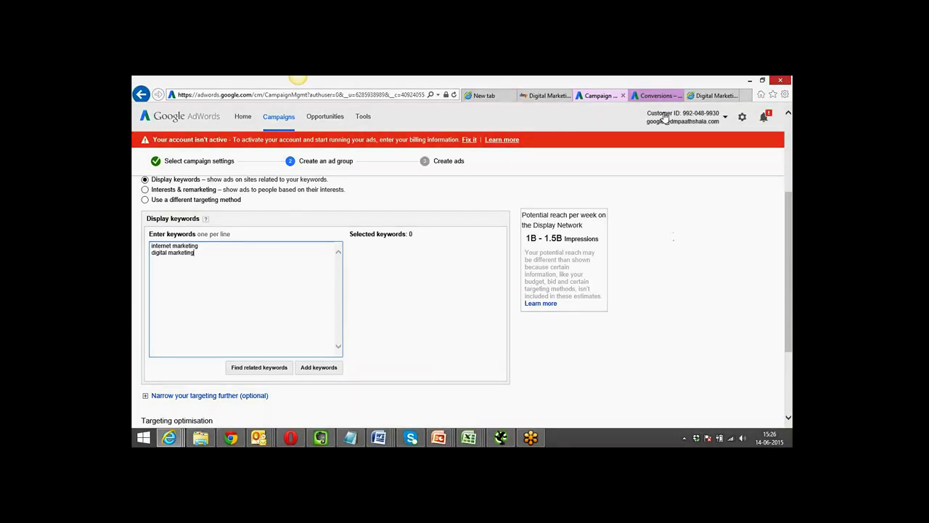
{"action": "left_click", "coordinate": [703, 96]}
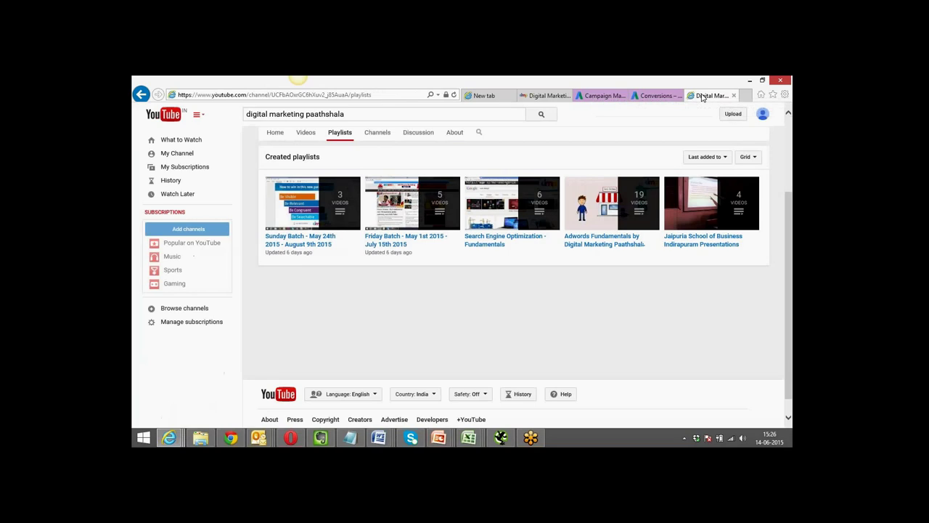
Open the 'Sunday Batch - May 24th 2015 - August 9th 2015' playlist, then go back to the AdWords ad group.
{"action": "left_click", "coordinate": [399, 96]}
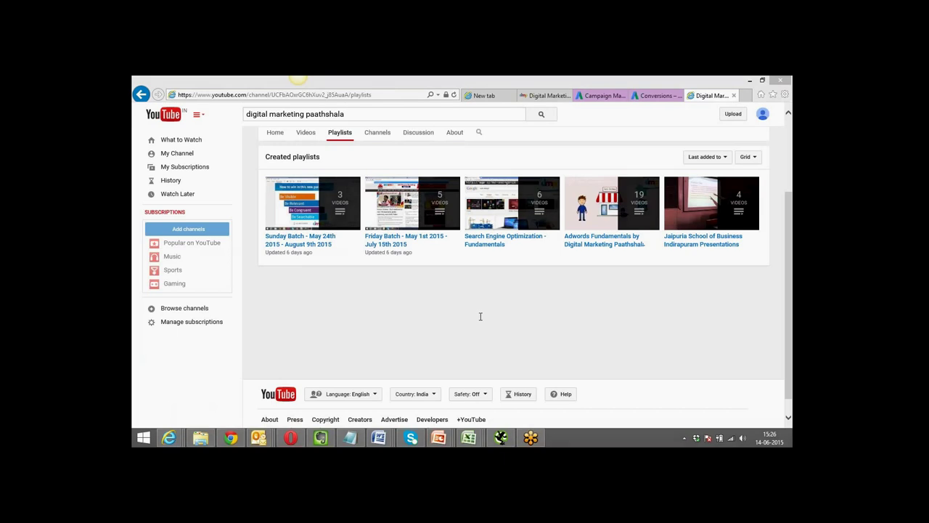
{"action": "left_click", "coordinate": [298, 239]}
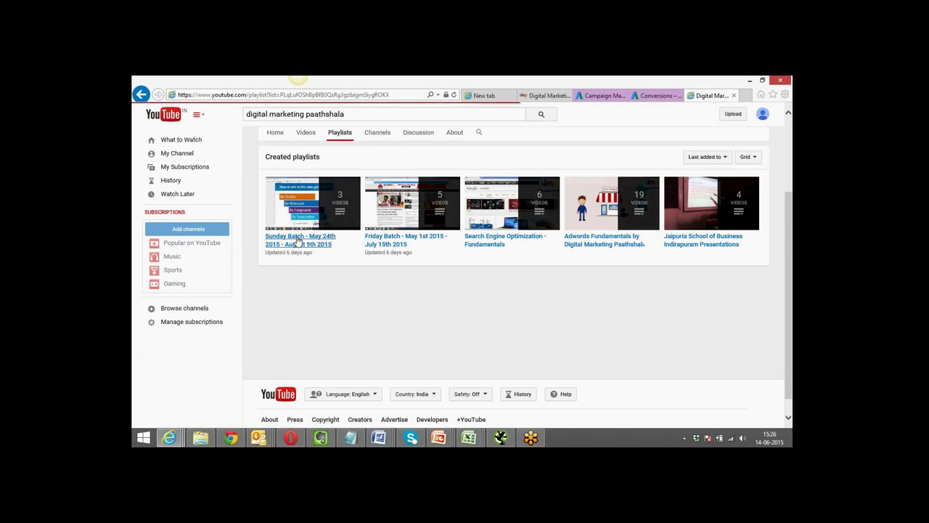
{"action": "left_click", "coordinate": [405, 95]}
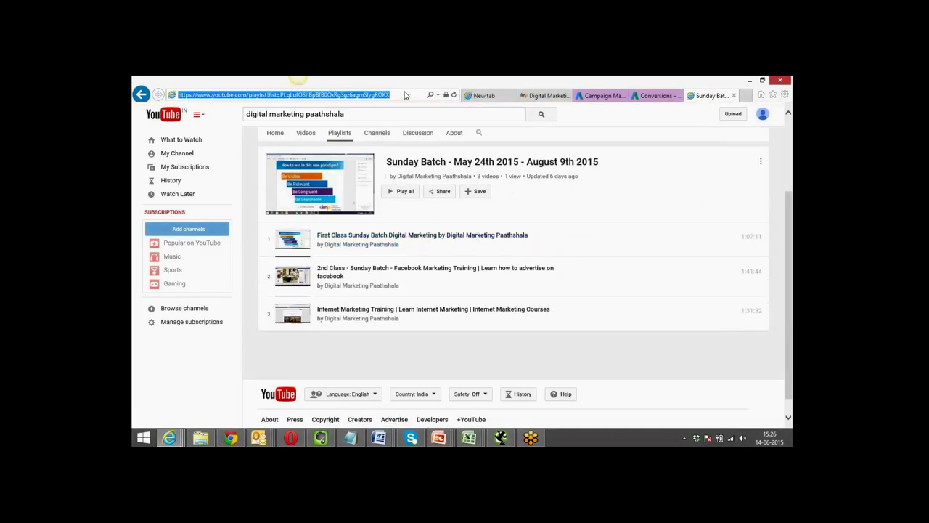
{"action": "left_click", "coordinate": [485, 314]}
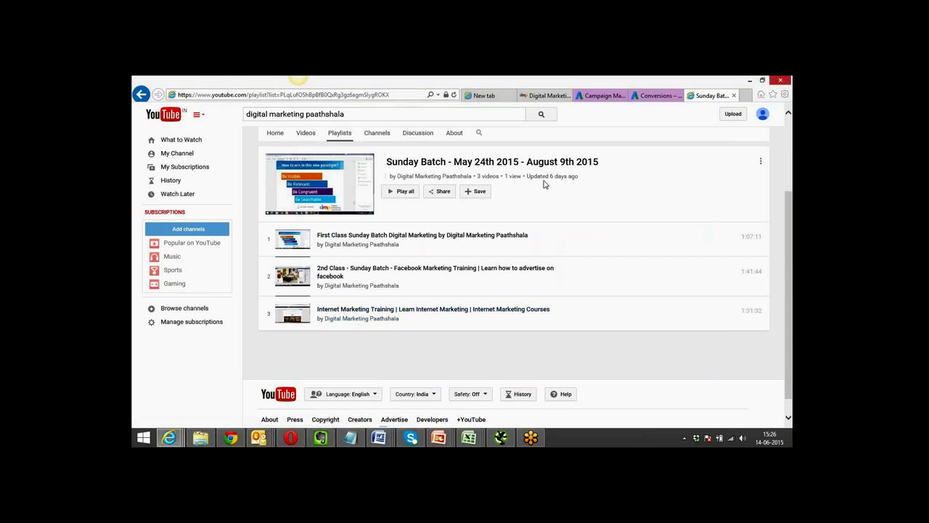
{"action": "left_click", "coordinate": [606, 101]}
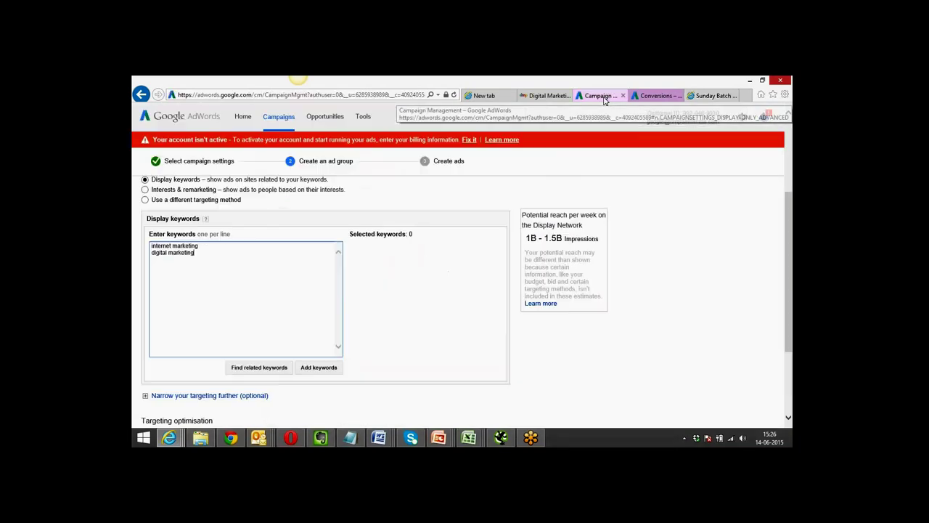
{"action": "left_click", "coordinate": [653, 95]}
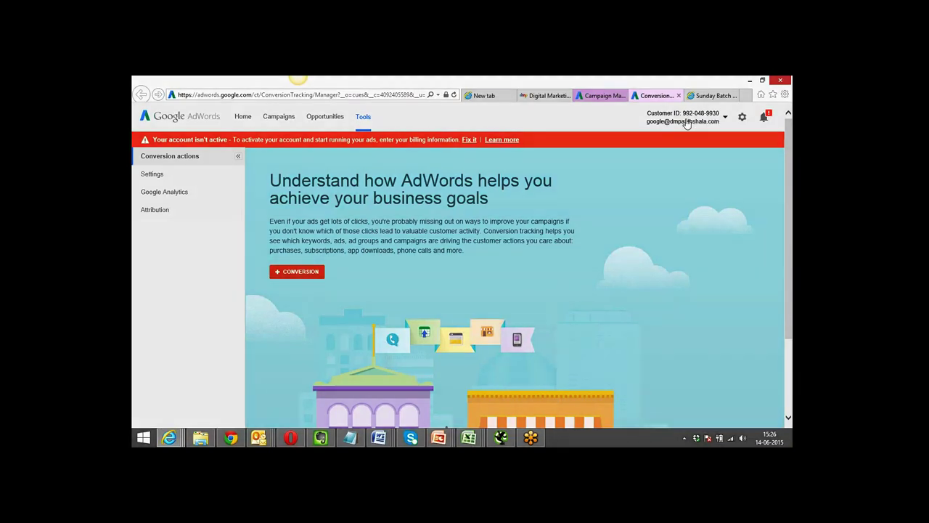
{"action": "left_click", "coordinate": [540, 97]}
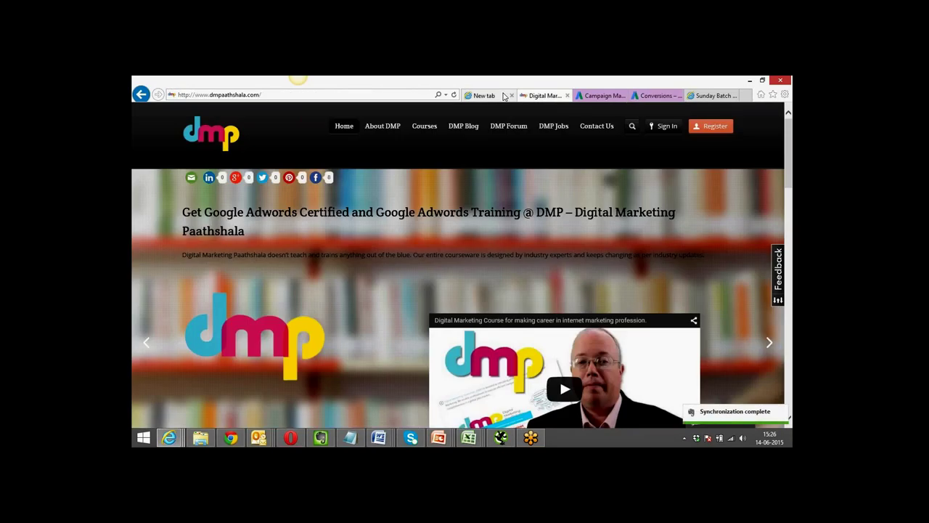
{"action": "left_click", "coordinate": [599, 95]}
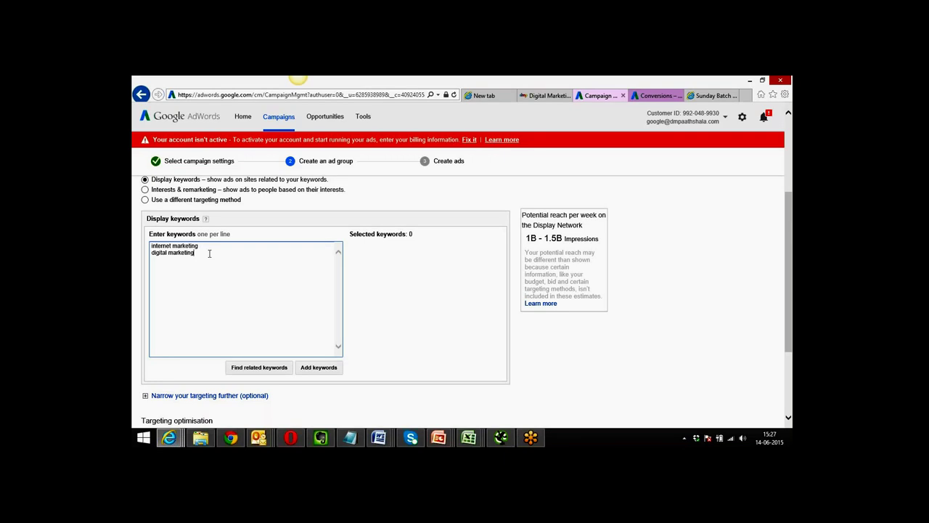
Select the 'digital marketing' and 'internet marketing' keyword text in the keywords box.
{"action": "left_click_drag", "start_coordinate": [209, 253], "coordinate": [151, 253]}
{"action": "left_click", "coordinate": [196, 252]}
{"action": "left_click_drag", "start_coordinate": [192, 252], "coordinate": [151, 253]}
{"action": "left_click", "coordinate": [160, 256]}
{"action": "triple_click", "coordinate": [177, 253]}
{"action": "left_click_drag", "start_coordinate": [198, 247], "coordinate": [151, 245]}
Find related keywords and browse the loaded sample keyword ideas.
{"action": "left_click", "coordinate": [261, 369]}
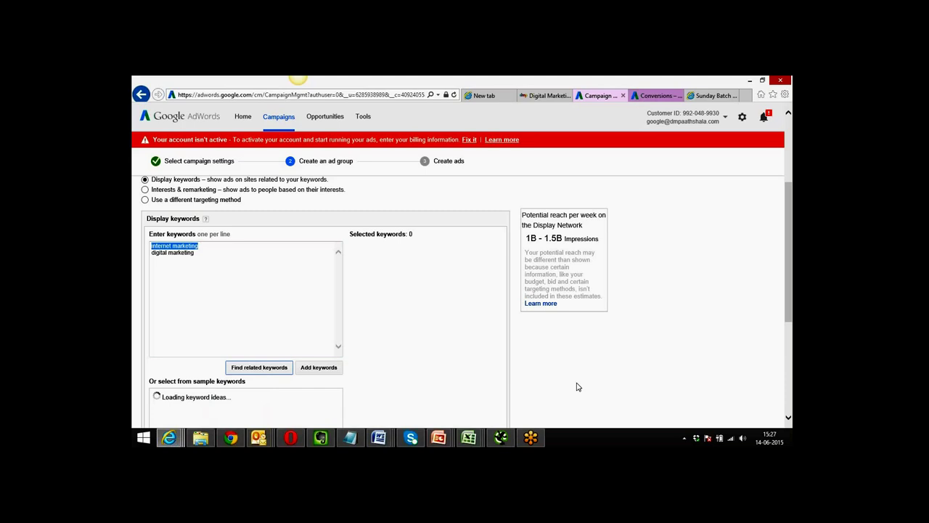
{"action": "left_click_drag", "start_coordinate": [791, 234], "coordinate": [791, 270]}
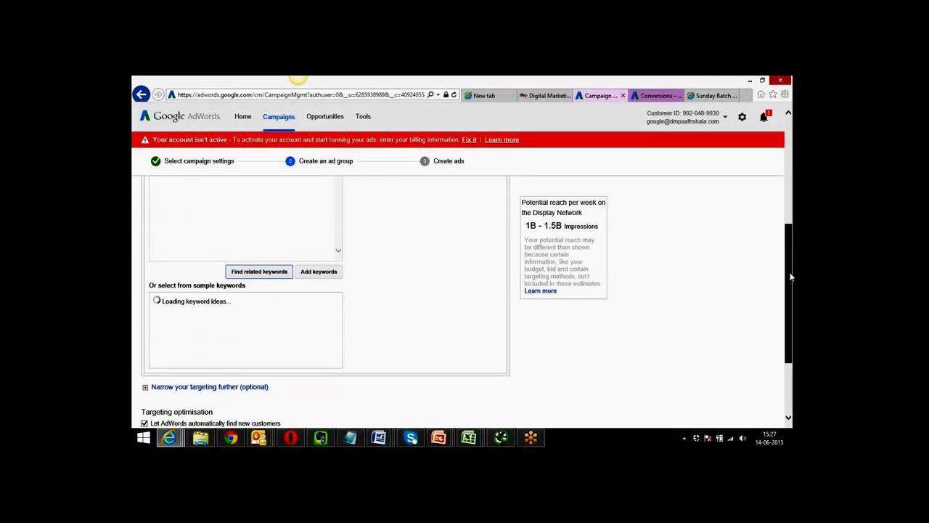
{"action": "scroll", "coordinate": [790, 236], "scroll_direction": "up", "scroll_amount": 5}
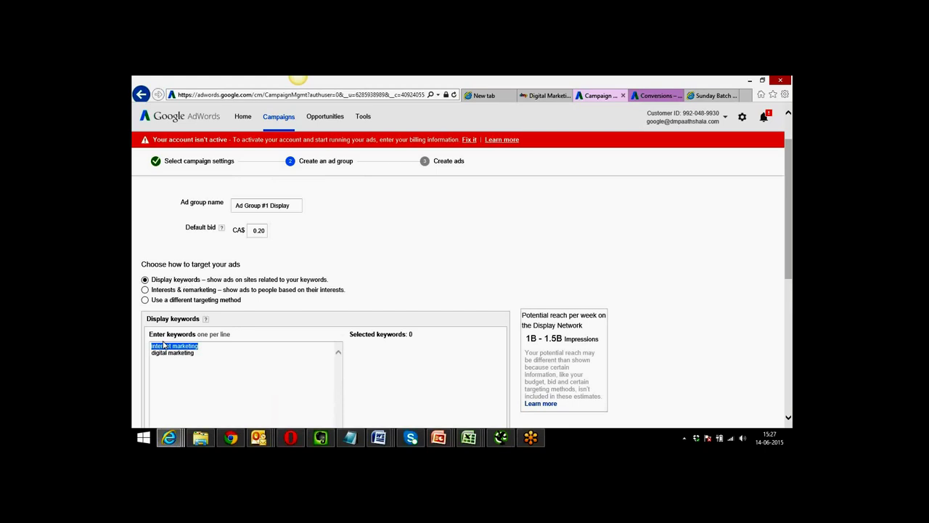
{"action": "left_click", "coordinate": [195, 352]}
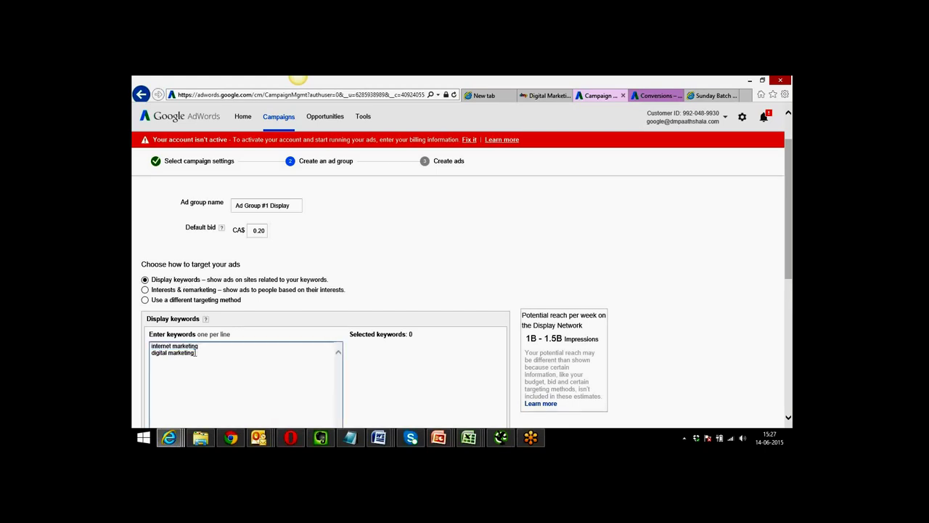
{"action": "left_click_drag", "start_coordinate": [192, 353], "coordinate": [151, 353]}
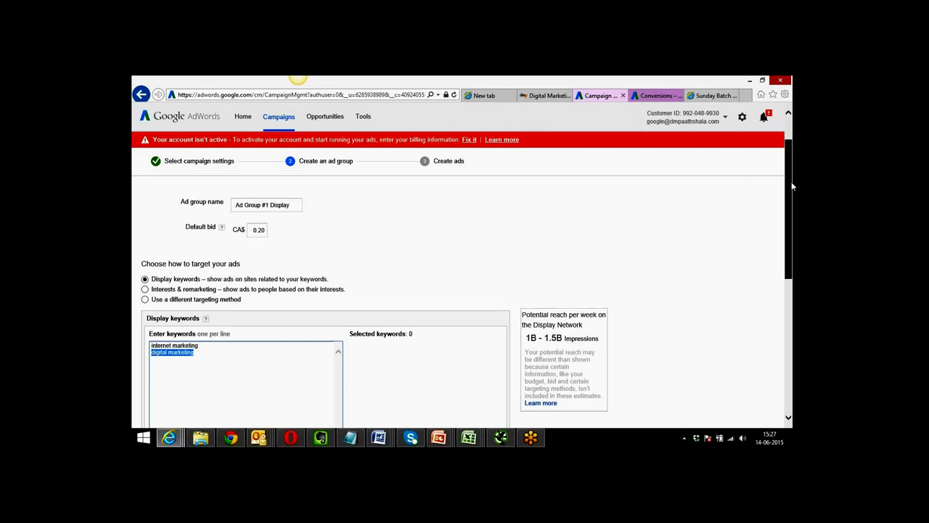
{"action": "left_click_drag", "start_coordinate": [791, 181], "coordinate": [785, 284]}
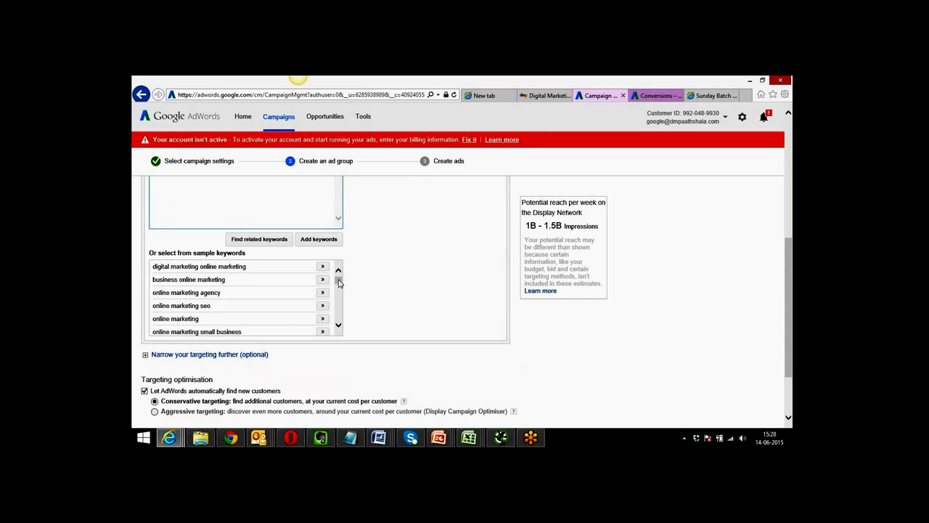
Add 'online marketing certificate programs' and 'online marketing college courses' from the suggested keywords.
{"action": "left_click_drag", "start_coordinate": [339, 283], "coordinate": [337, 276]}
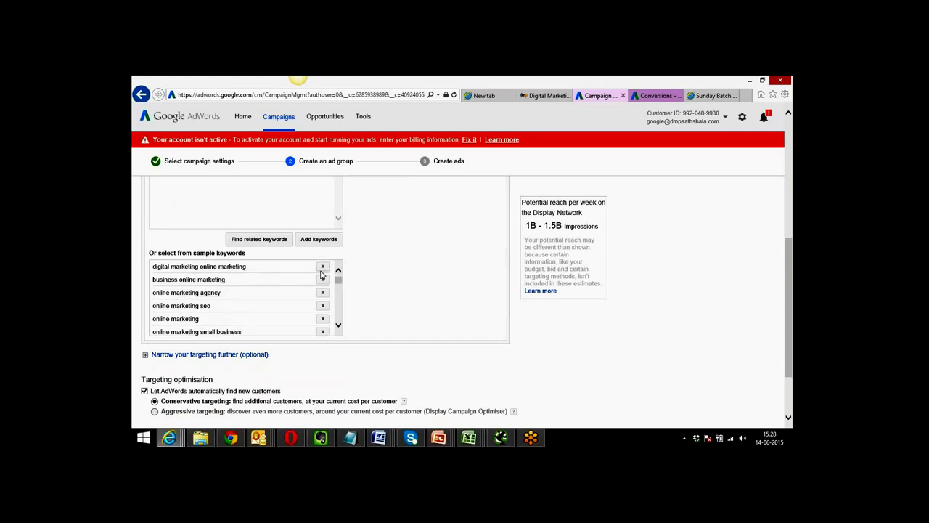
{"action": "left_click_drag", "start_coordinate": [340, 284], "coordinate": [341, 289]}
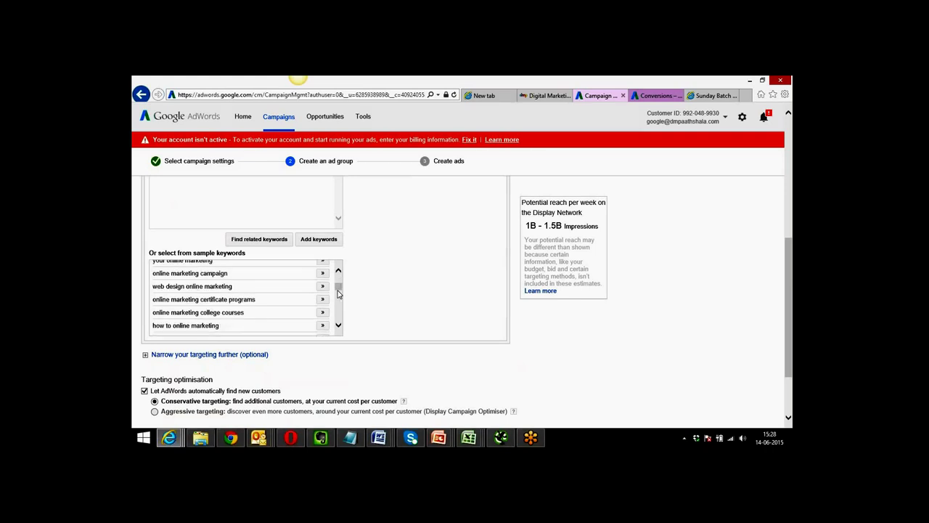
{"action": "left_click", "coordinate": [321, 299]}
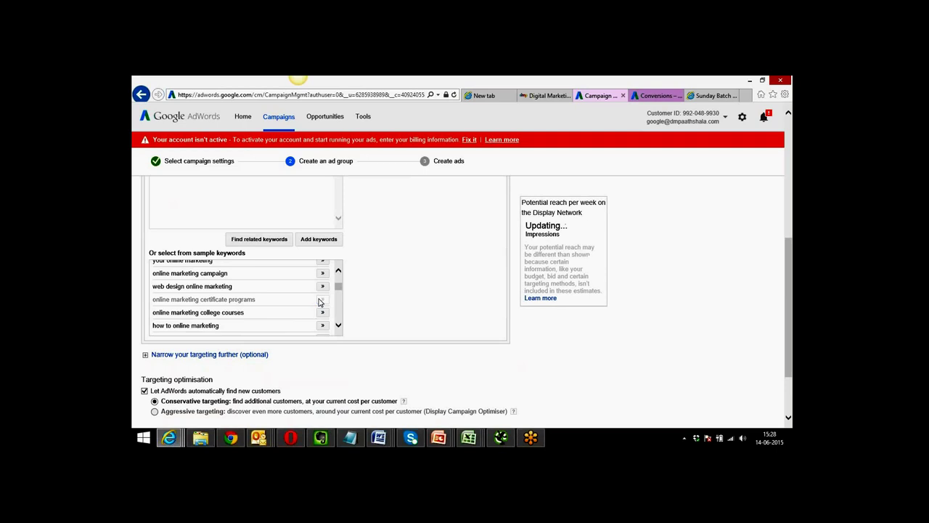
{"action": "left_click", "coordinate": [323, 313]}
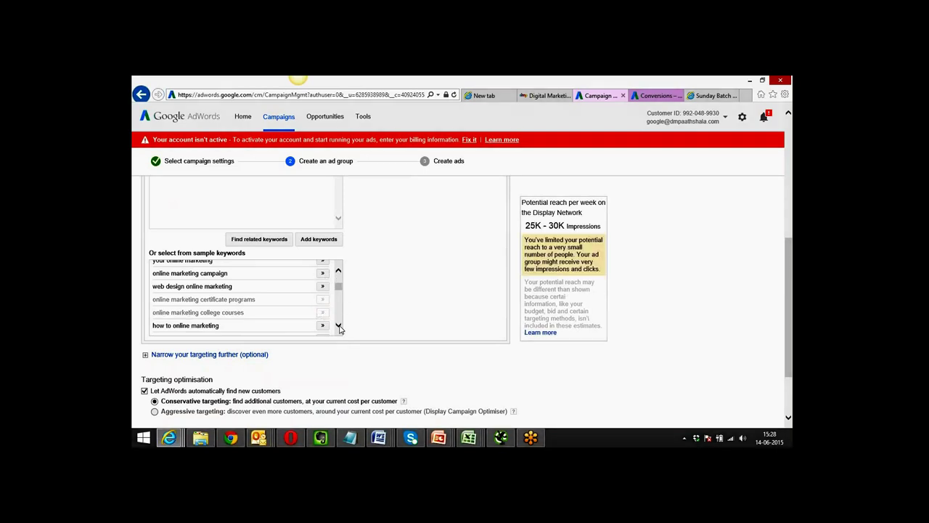
Scroll further through the suggestions to reveal the digital marketing keyword ideas.
{"action": "left_click", "coordinate": [339, 326]}
{"action": "left_click", "coordinate": [338, 326]}
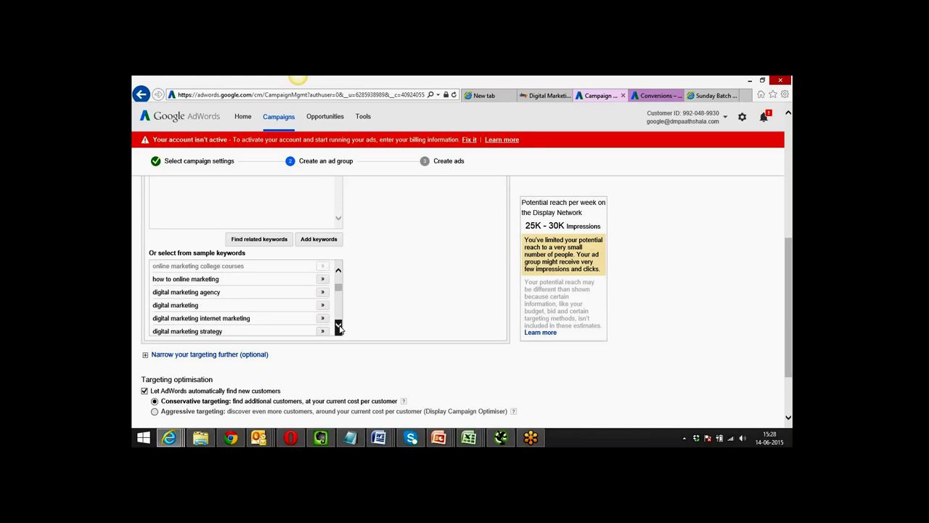
{"action": "left_click", "coordinate": [338, 326]}
{"action": "left_click", "coordinate": [338, 326]}
{"action": "left_click", "coordinate": [338, 326]}
{"action": "left_click", "coordinate": [338, 326]}
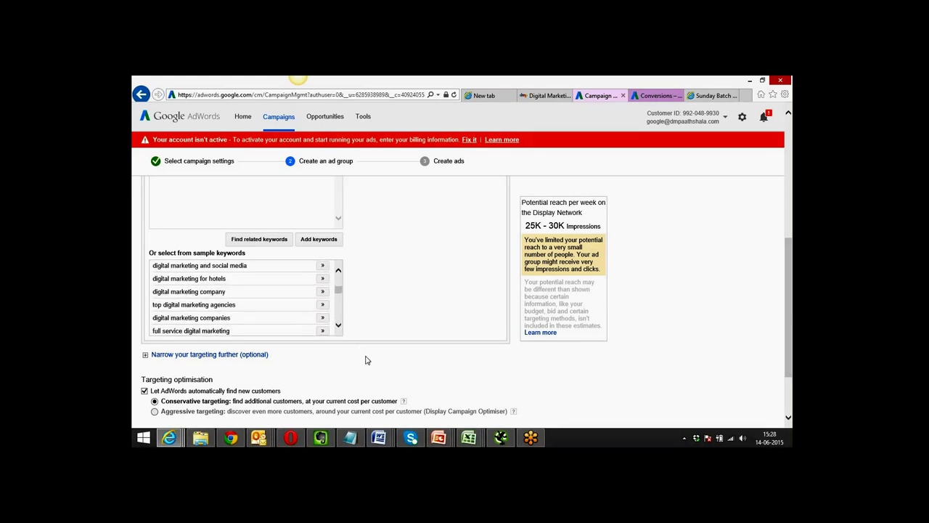
{"action": "scroll", "coordinate": [367, 360], "scroll_direction": "down", "scroll_amount": 1}
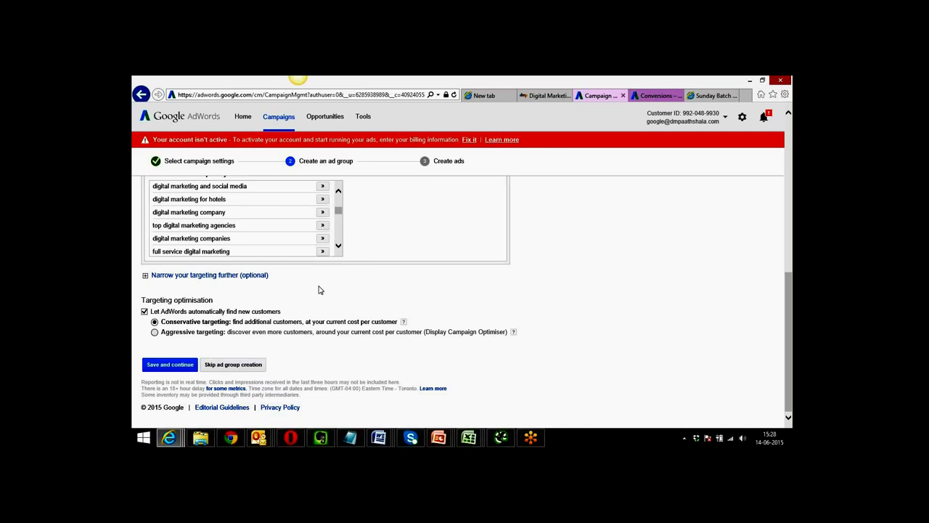
Add an Interests & remarketing narrowing section and open its Select category dropdown.
{"action": "left_click", "coordinate": [262, 275]}
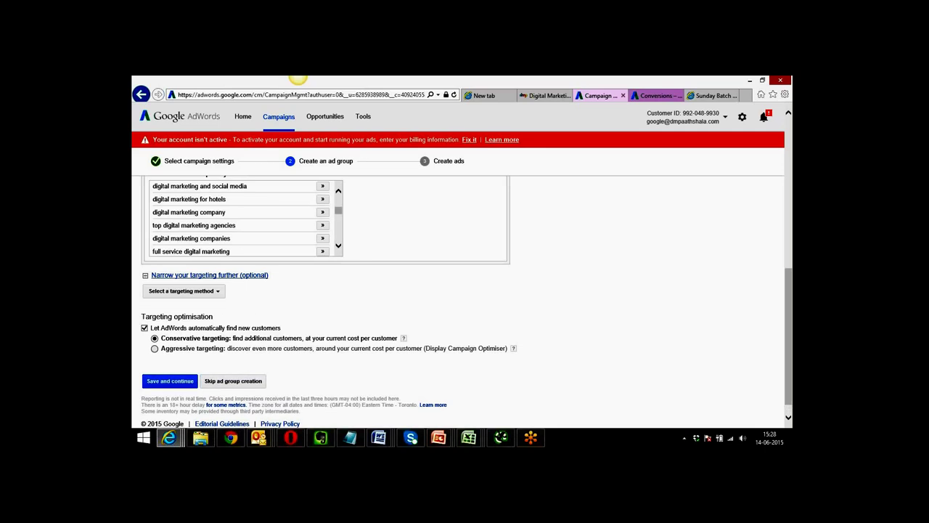
{"action": "left_click", "coordinate": [218, 291]}
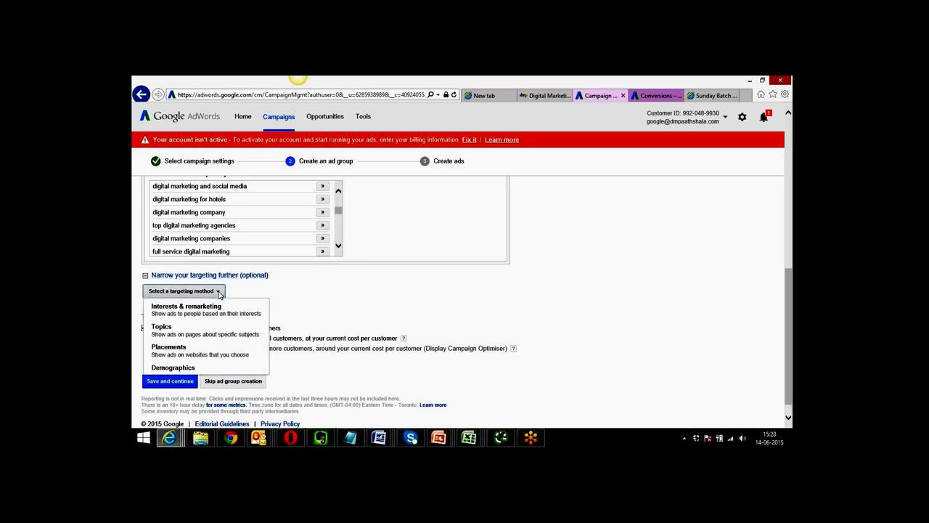
{"action": "left_click", "coordinate": [180, 319]}
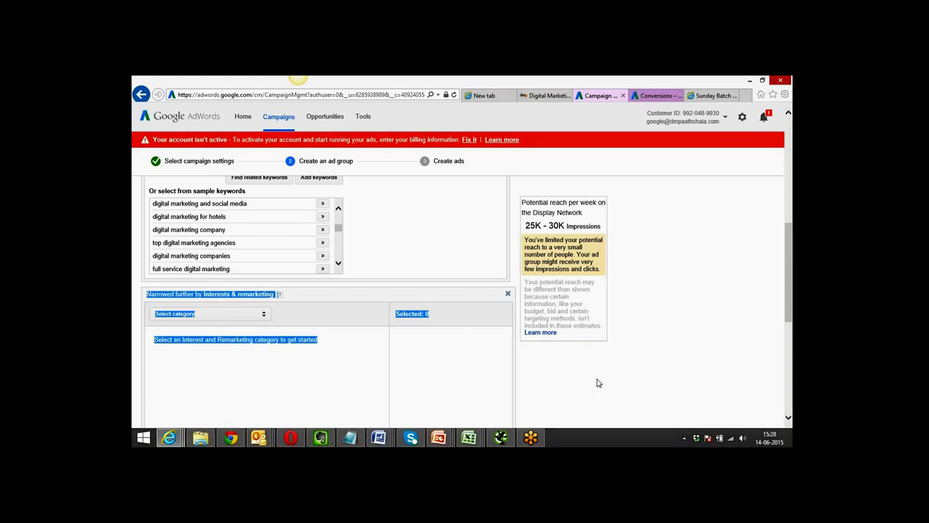
{"action": "scroll", "coordinate": [598, 382], "scroll_direction": "down", "scroll_amount": 3}
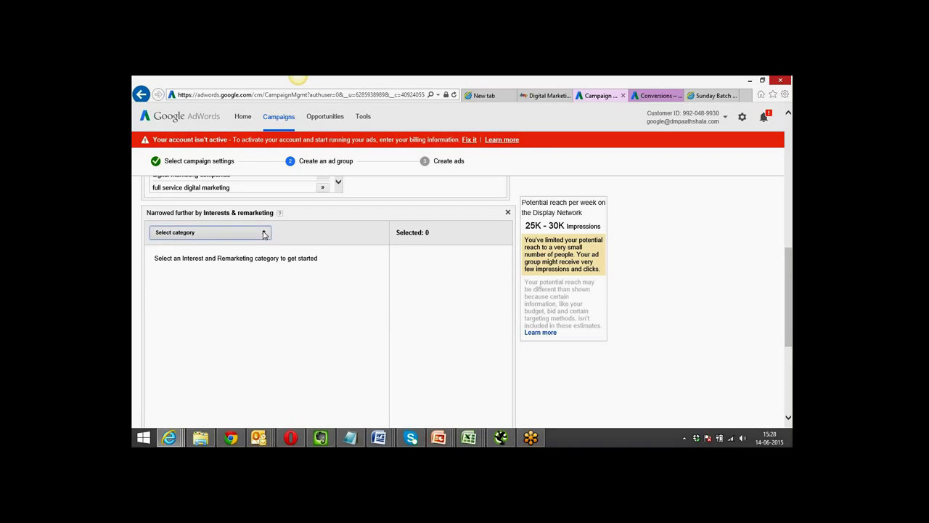
{"action": "left_click", "coordinate": [264, 233]}
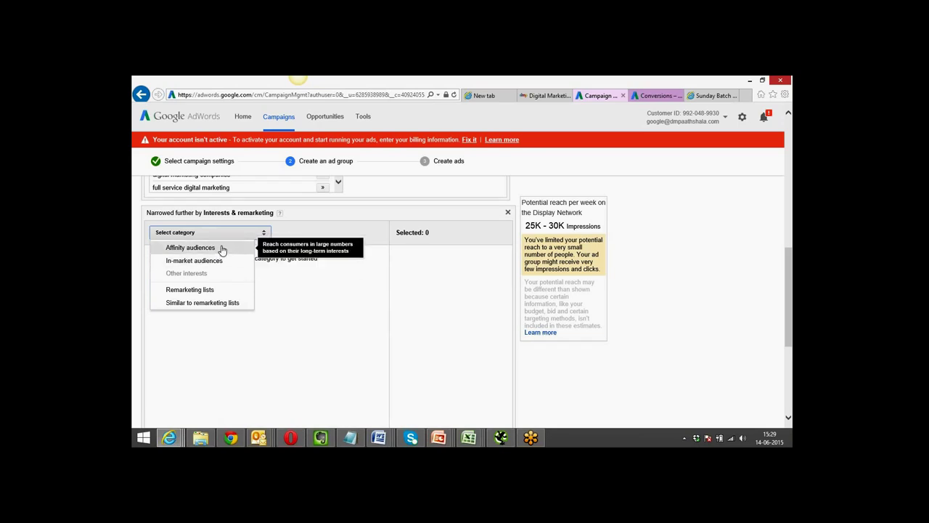
Under Affinity audiences, add Business Professionals, Mobile Enthusiasts and Social Media Enthusiasts.
{"action": "left_click", "coordinate": [222, 248]}
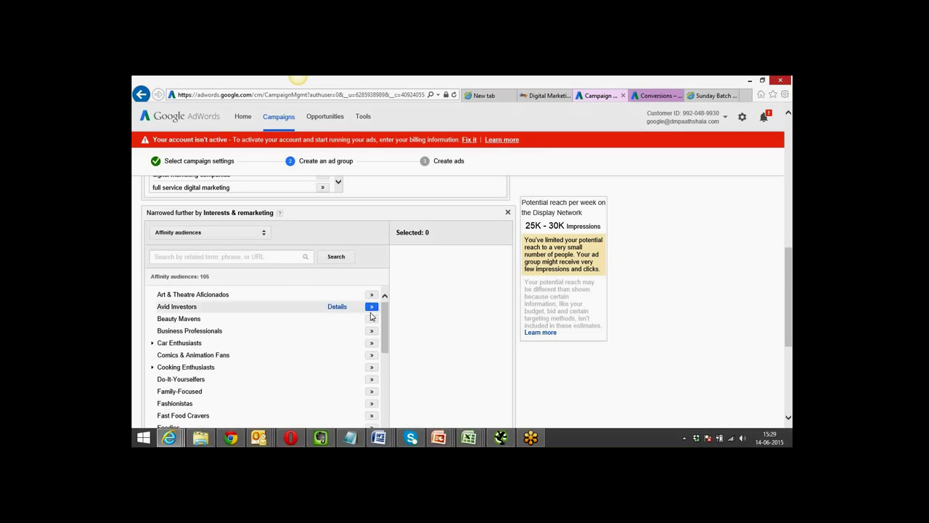
{"action": "scroll", "coordinate": [548, 390], "scroll_direction": "down", "scroll_amount": 1}
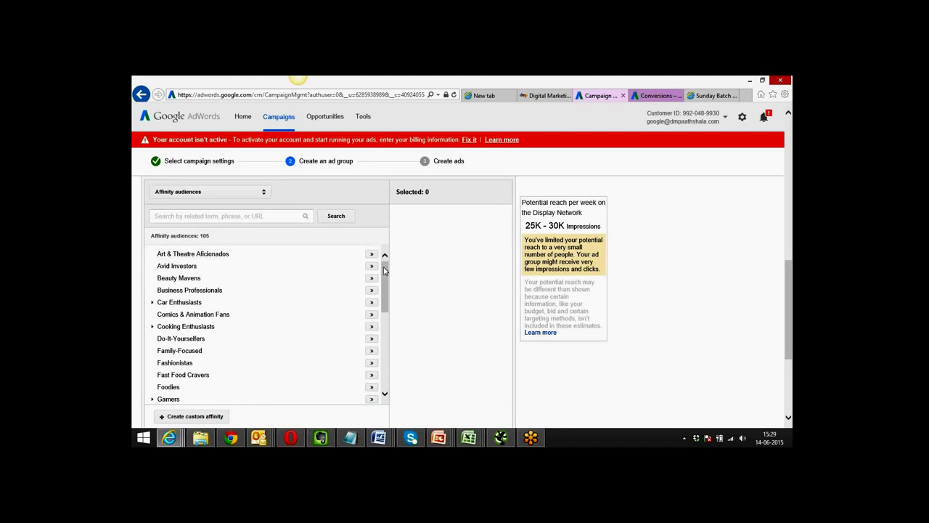
{"action": "left_click_drag", "start_coordinate": [384, 270], "coordinate": [385, 266]}
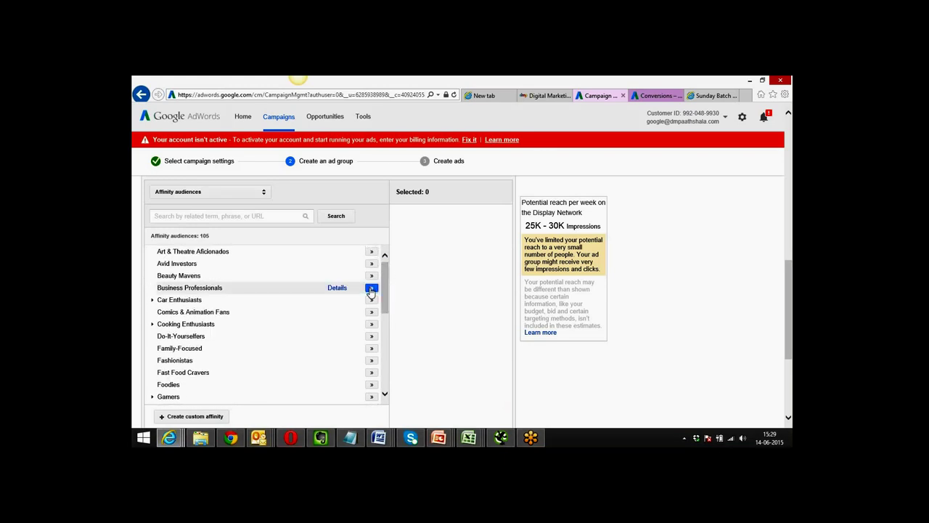
{"action": "left_click", "coordinate": [371, 289]}
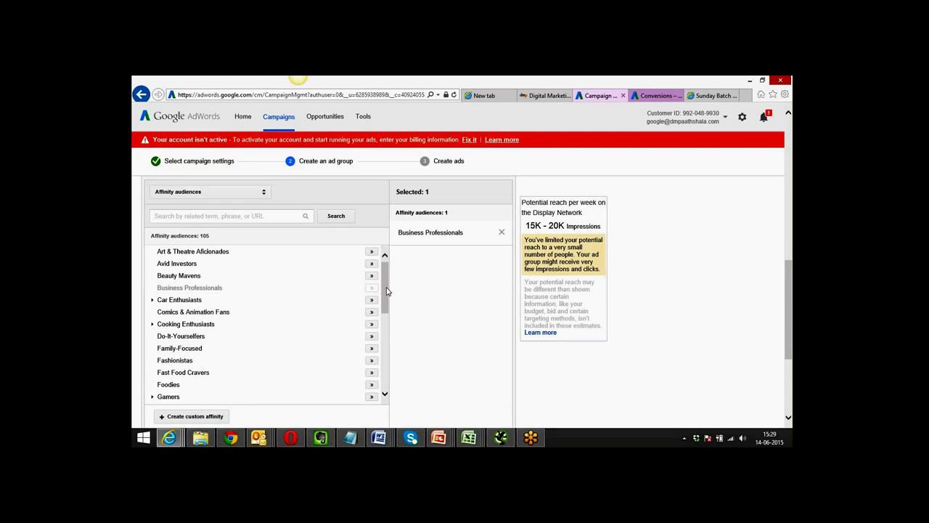
{"action": "left_click_drag", "start_coordinate": [384, 291], "coordinate": [386, 329]}
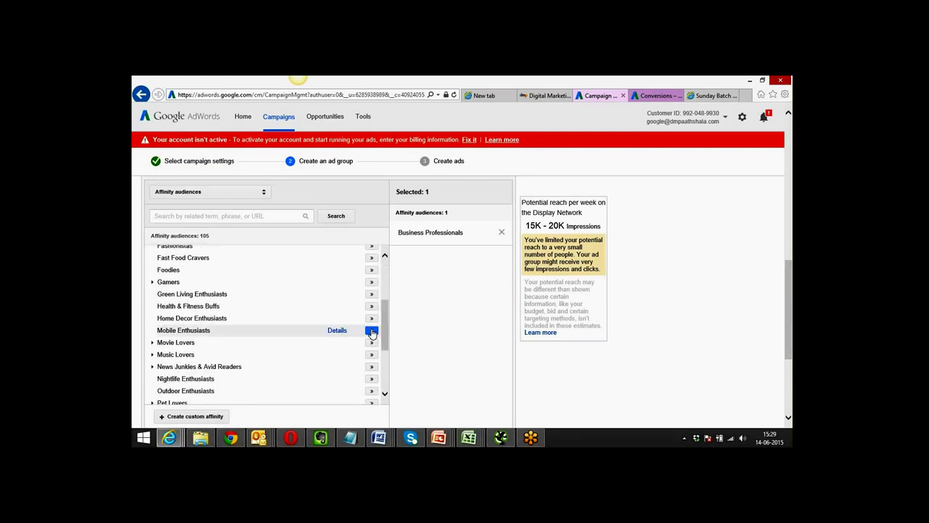
{"action": "left_click", "coordinate": [371, 332]}
{"action": "left_click_drag", "start_coordinate": [386, 328], "coordinate": [385, 365]}
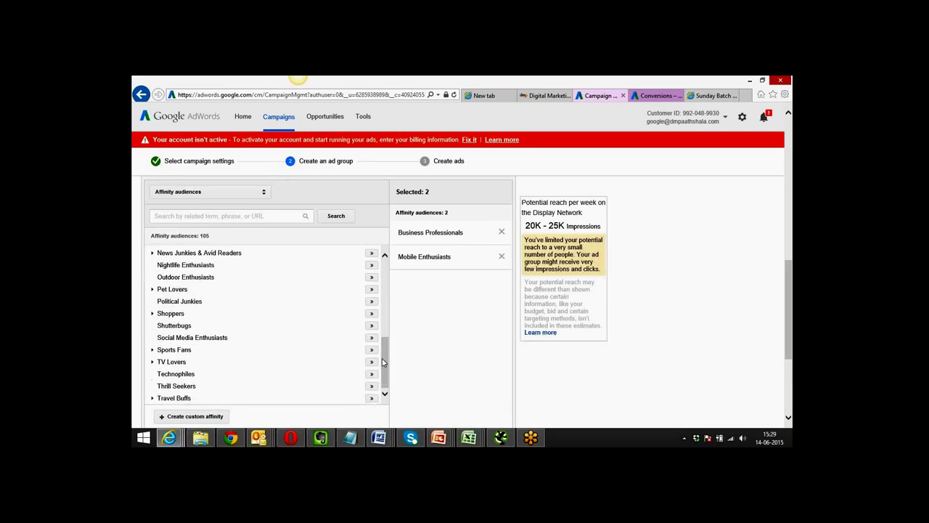
{"action": "left_click", "coordinate": [371, 340]}
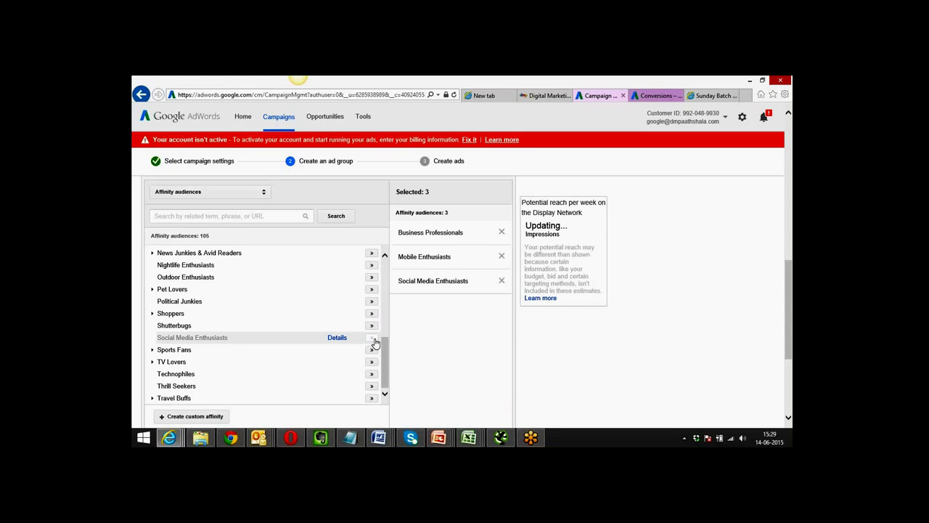
{"action": "scroll", "coordinate": [574, 381], "scroll_direction": "down", "scroll_amount": 1}
{"action": "scroll", "coordinate": [466, 297], "scroll_direction": "down", "scroll_amount": 3}
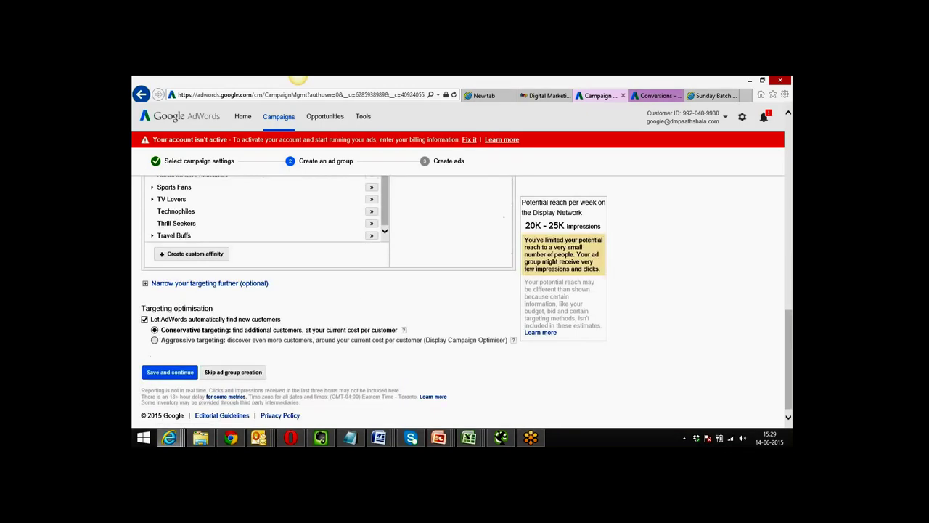
{"action": "scroll", "coordinate": [467, 297], "scroll_direction": "up", "scroll_amount": 2}
{"action": "scroll", "coordinate": [467, 297], "scroll_direction": "up", "scroll_amount": 4}
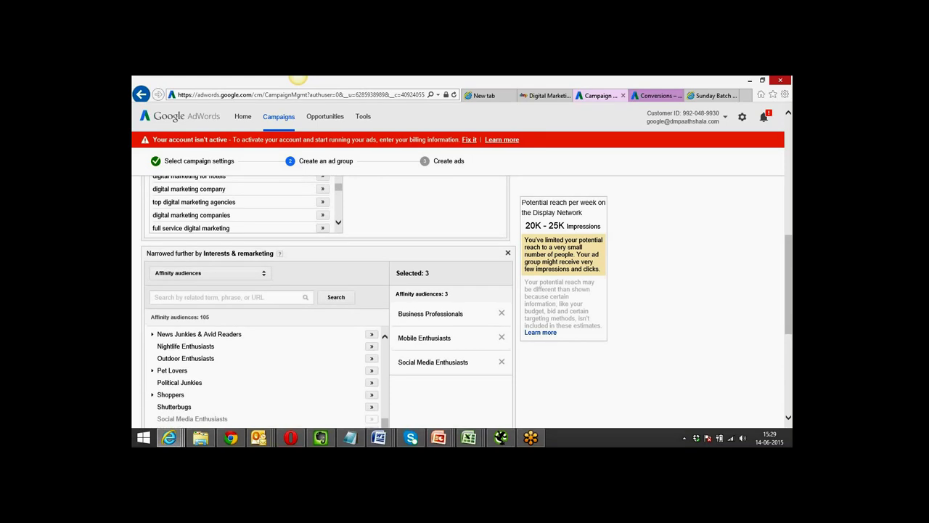
{"action": "scroll", "coordinate": [570, 382], "scroll_direction": "down", "scroll_amount": 5}
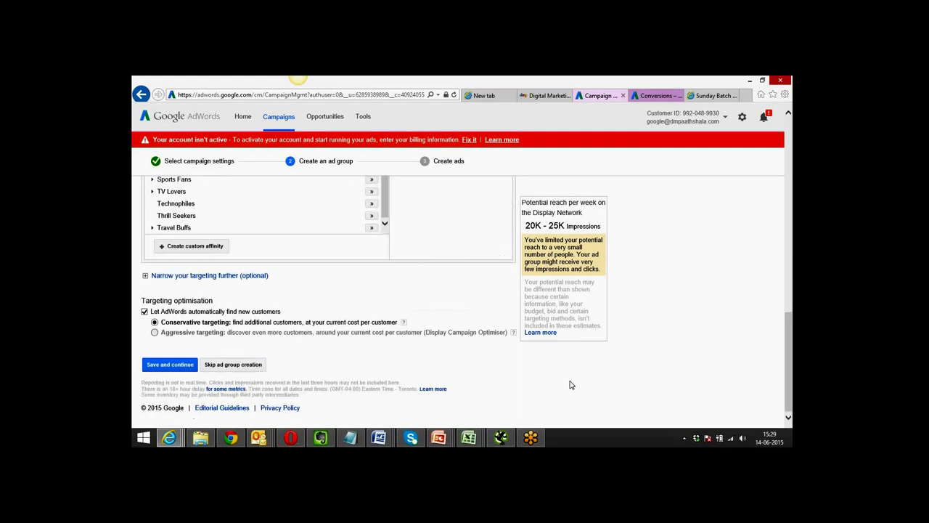
{"action": "scroll", "coordinate": [570, 385], "scroll_direction": "up", "scroll_amount": 1}
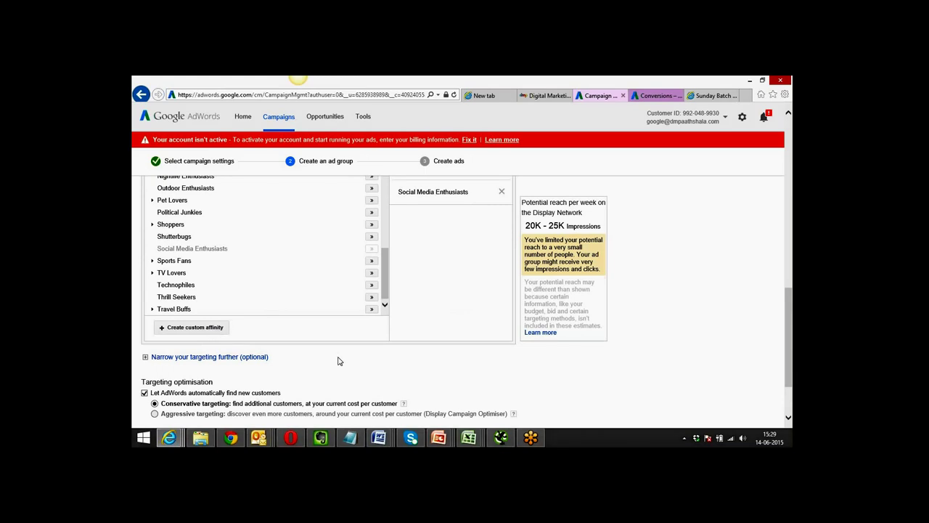
{"action": "scroll", "coordinate": [339, 361], "scroll_direction": "up", "scroll_amount": 4}
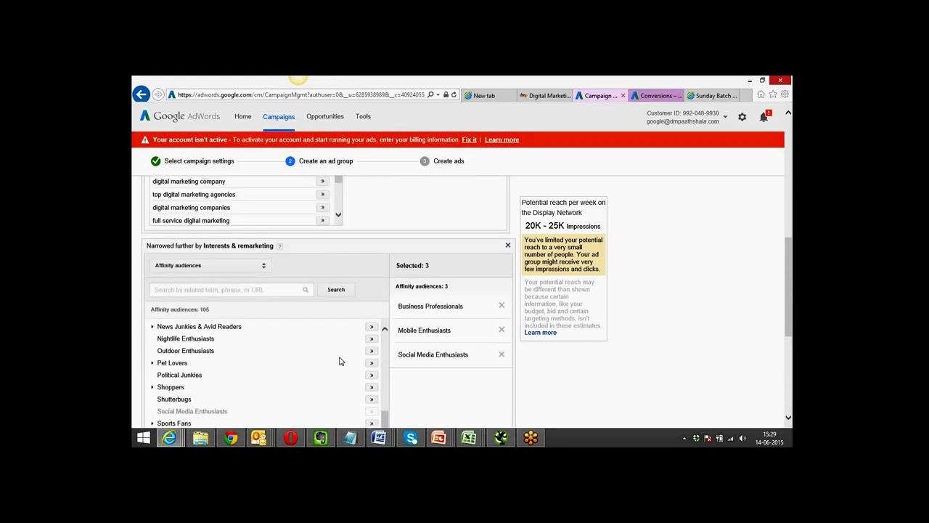
Switch the category to In-market audiences and add Education and Computers & Peripherals.
{"action": "left_click", "coordinate": [263, 270]}
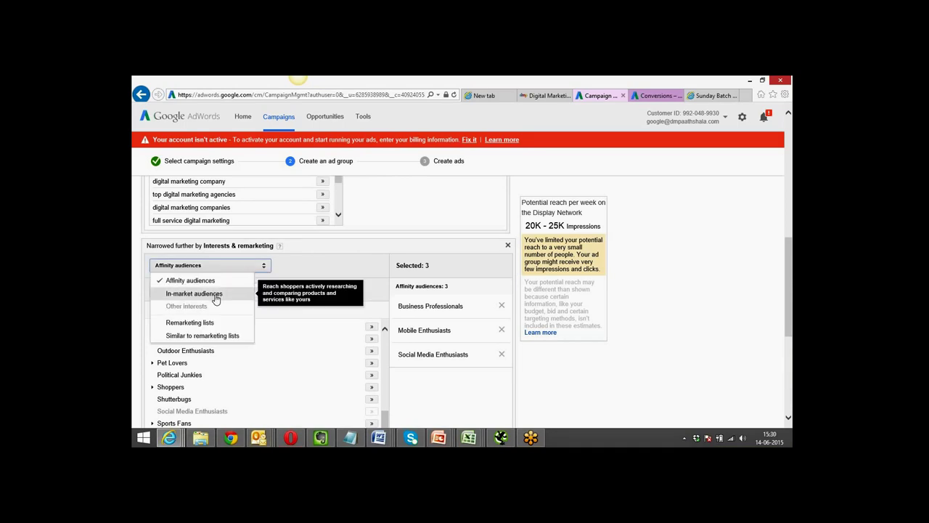
{"action": "left_click", "coordinate": [215, 295]}
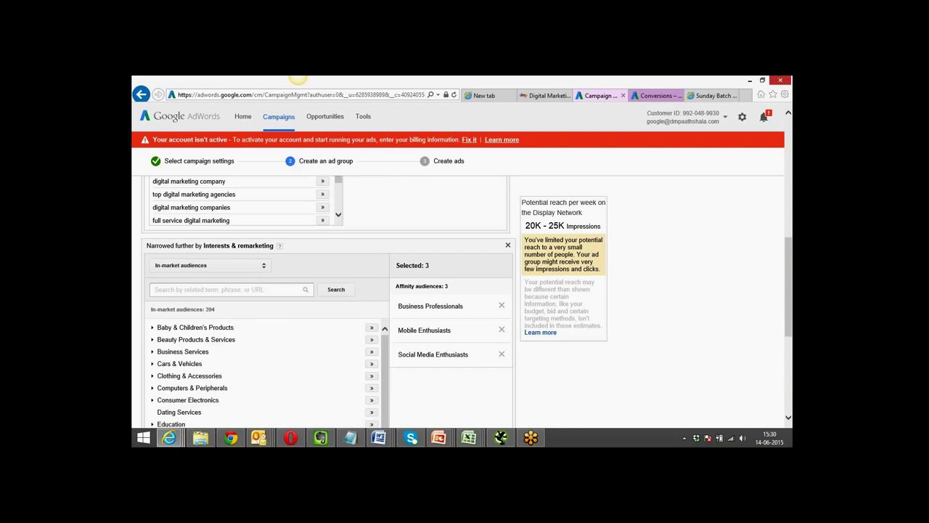
{"action": "scroll", "coordinate": [553, 375], "scroll_direction": "down", "scroll_amount": 4}
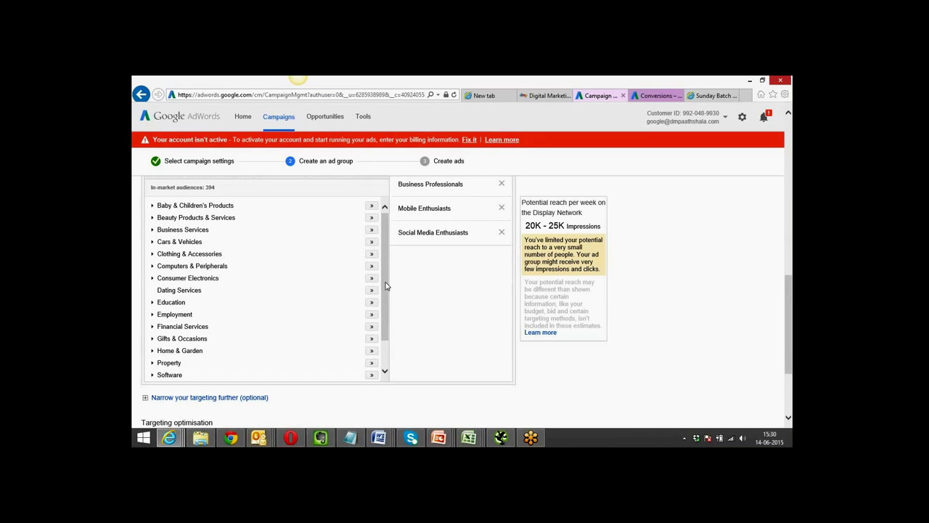
{"action": "left_click_drag", "start_coordinate": [386, 264], "coordinate": [386, 307]}
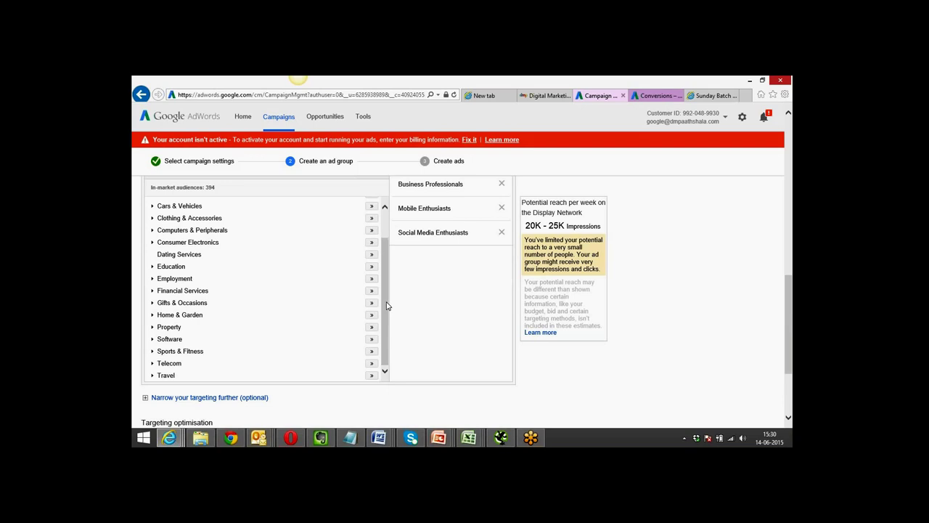
{"action": "left_click", "coordinate": [372, 268]}
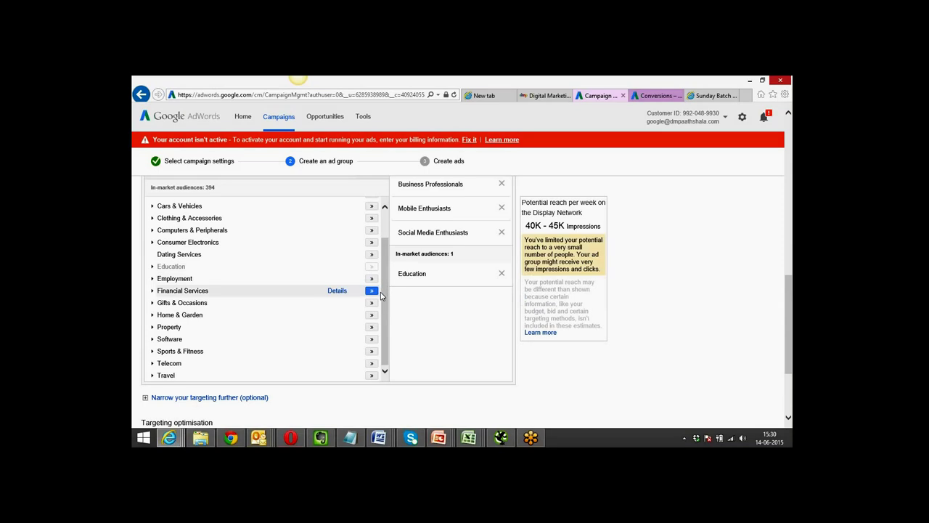
{"action": "left_click", "coordinate": [372, 232]}
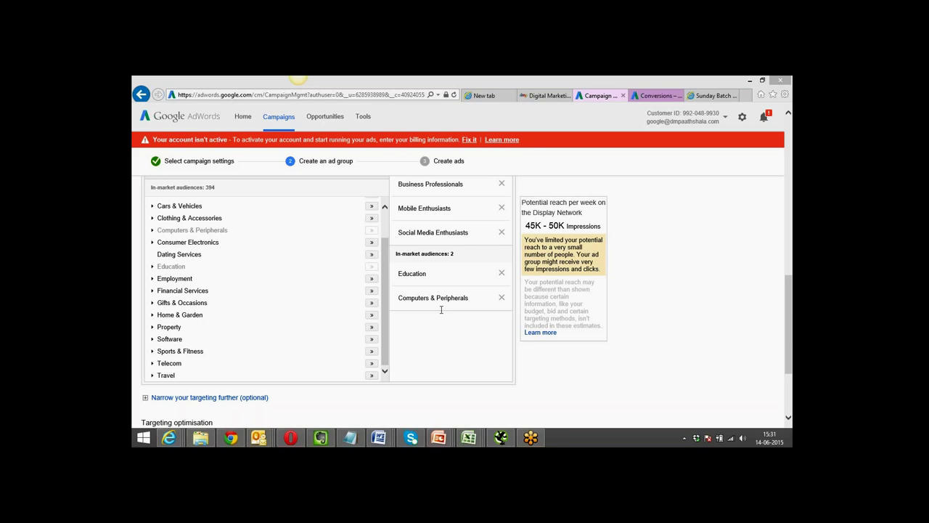
{"action": "left_click", "coordinate": [385, 323]}
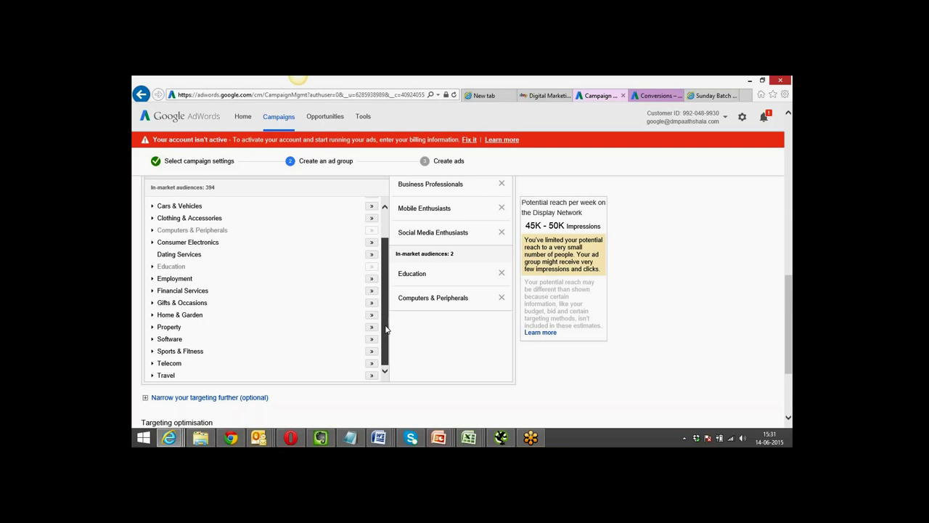
{"action": "left_click_drag", "start_coordinate": [384, 324], "coordinate": [387, 348]}
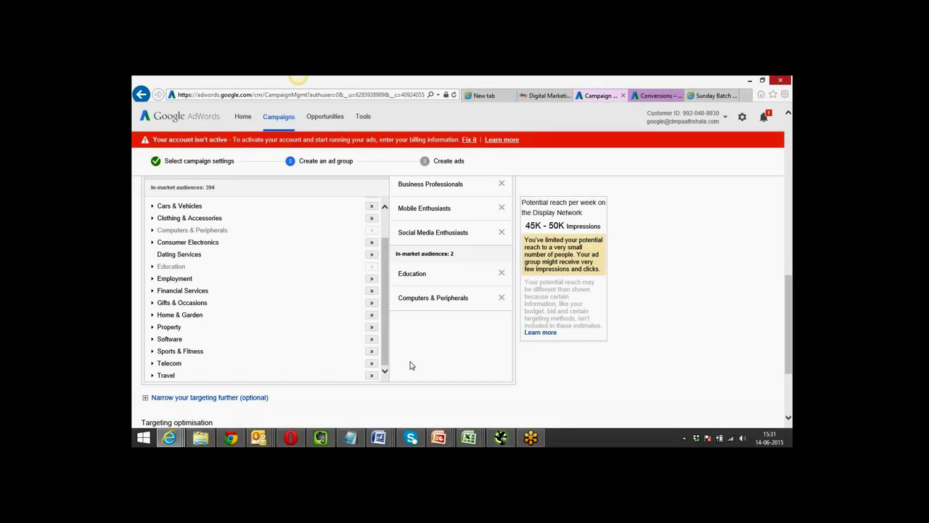
{"action": "scroll", "coordinate": [410, 365], "scroll_direction": "down", "scroll_amount": 2}
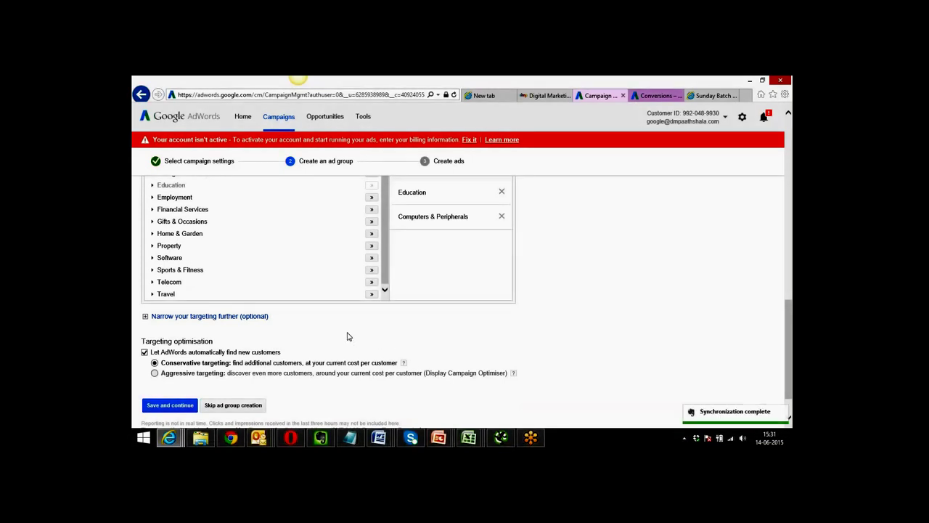
{"action": "scroll", "coordinate": [346, 336], "scroll_direction": "down", "scroll_amount": 2}
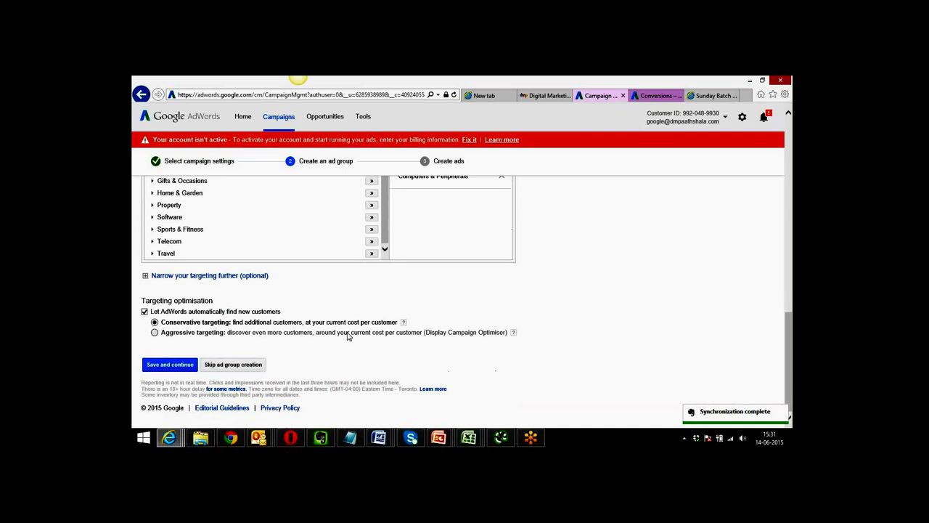
{"action": "scroll", "coordinate": [347, 336], "scroll_direction": "up", "scroll_amount": 2}
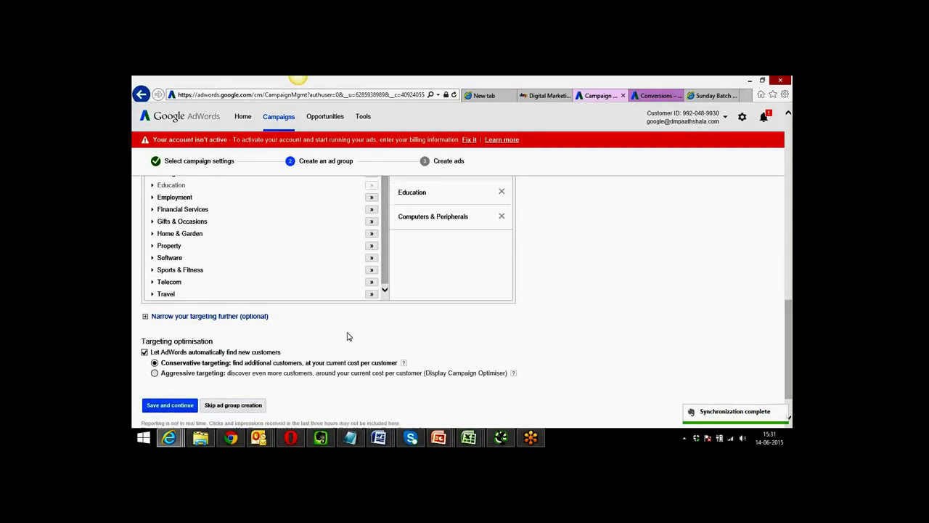
{"action": "scroll", "coordinate": [347, 336], "scroll_direction": "up", "scroll_amount": 1}
{"action": "scroll", "coordinate": [347, 336], "scroll_direction": "up", "scroll_amount": 2}
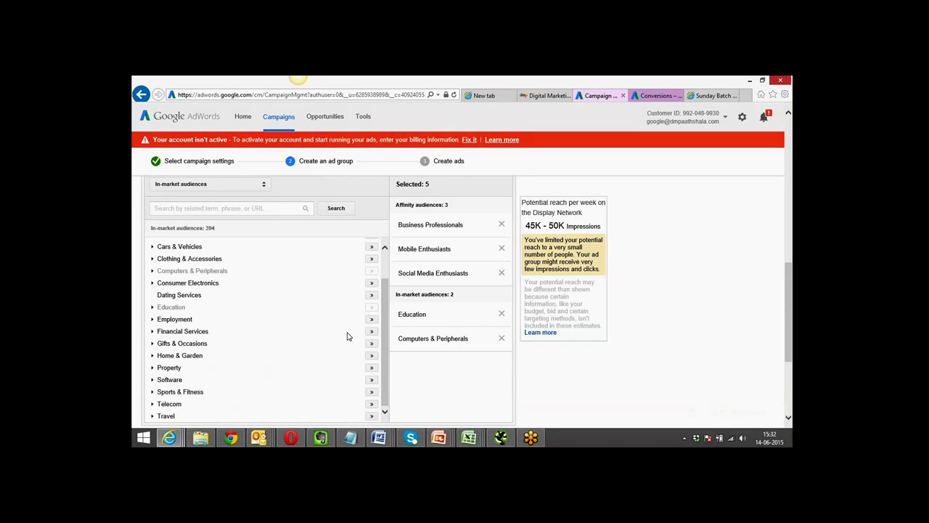
{"action": "scroll", "coordinate": [346, 336], "scroll_direction": "up", "scroll_amount": 2}
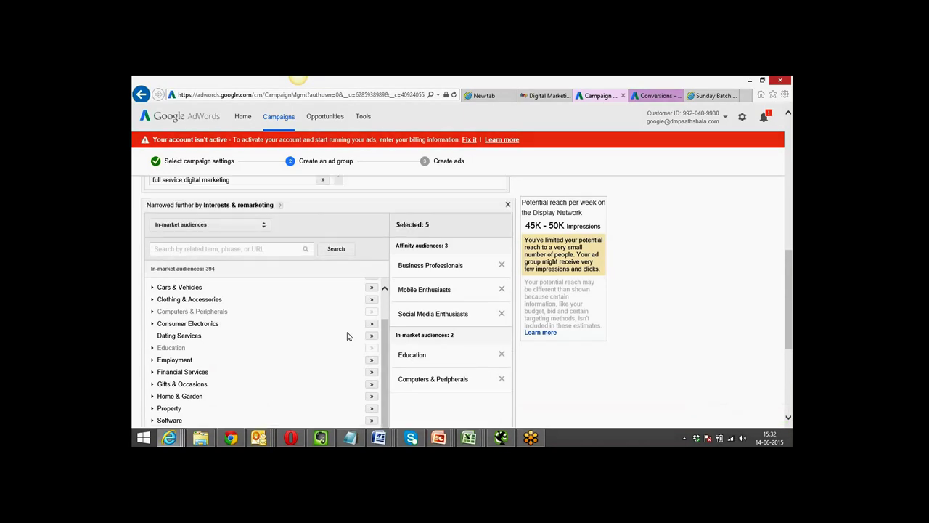
{"action": "scroll", "coordinate": [347, 336], "scroll_direction": "down", "scroll_amount": 3}
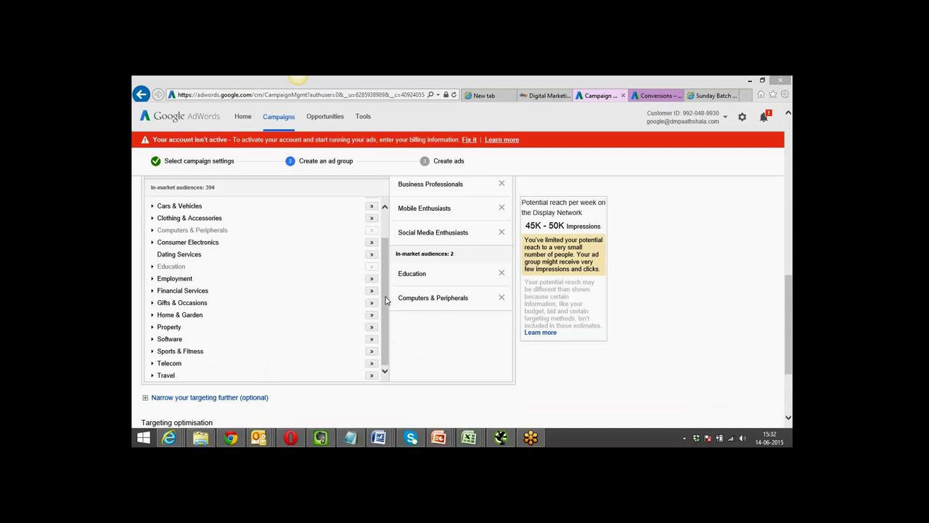
{"action": "left_click", "coordinate": [397, 336]}
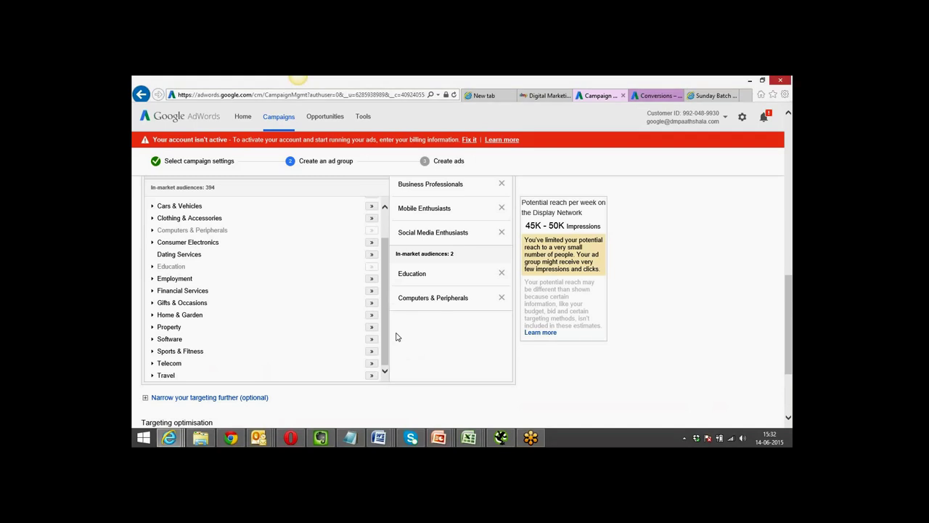
{"action": "scroll", "coordinate": [397, 336], "scroll_direction": "down", "scroll_amount": 3}
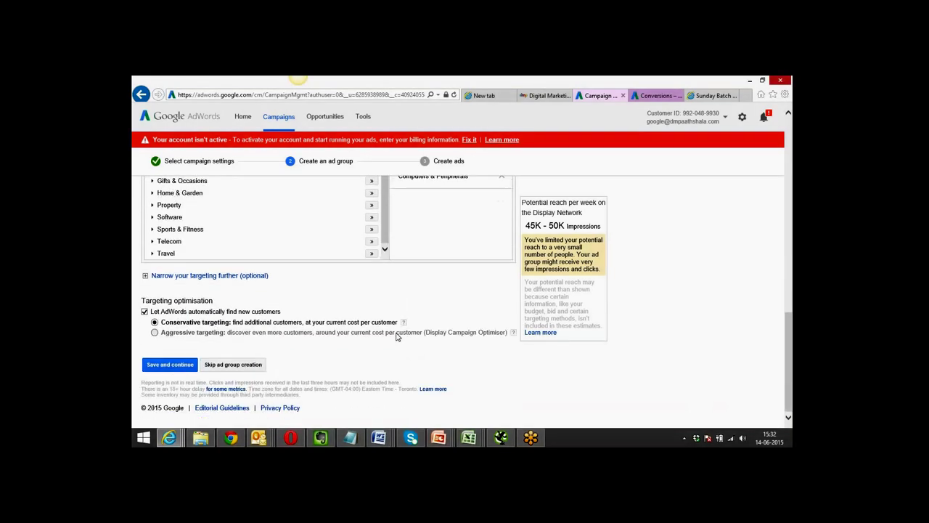
Add a Topics narrowing with Internet & Telecom and Computers & Electronics selected.
{"action": "left_click", "coordinate": [182, 275]}
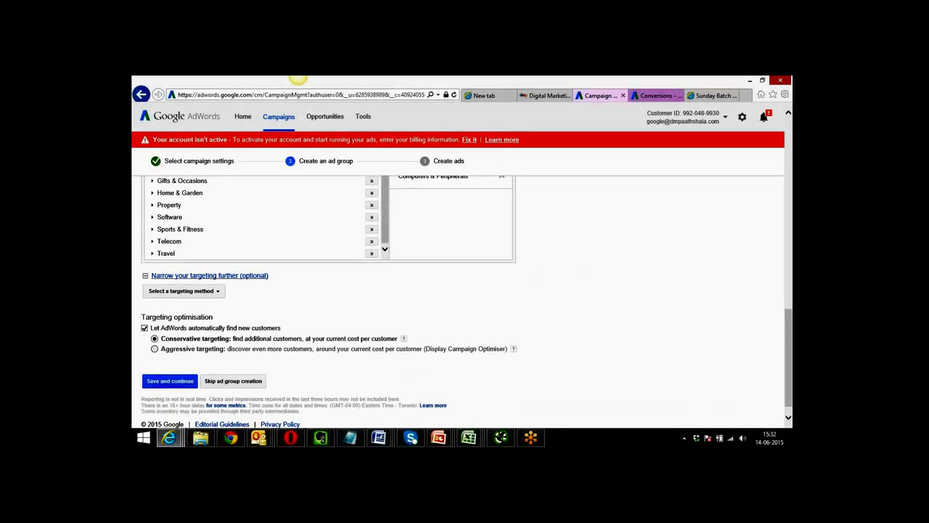
{"action": "left_click", "coordinate": [218, 291]}
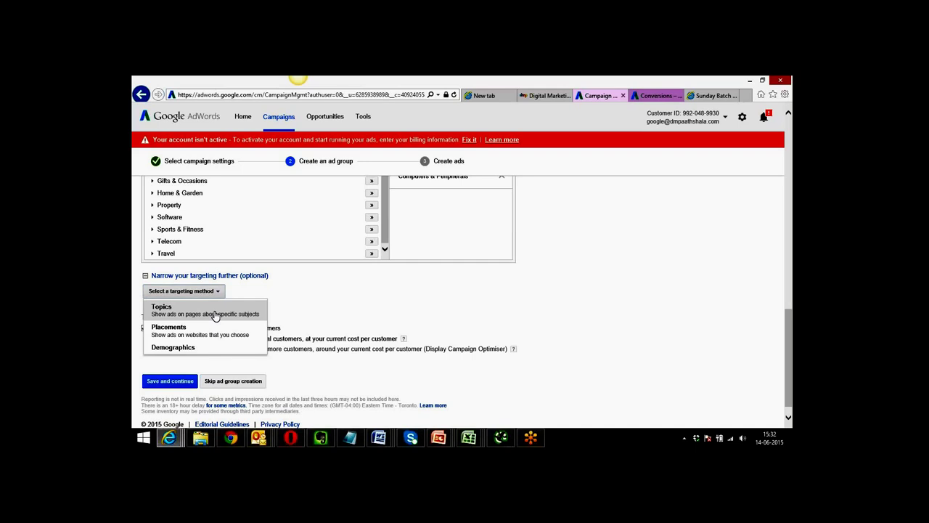
{"action": "left_click", "coordinate": [215, 316]}
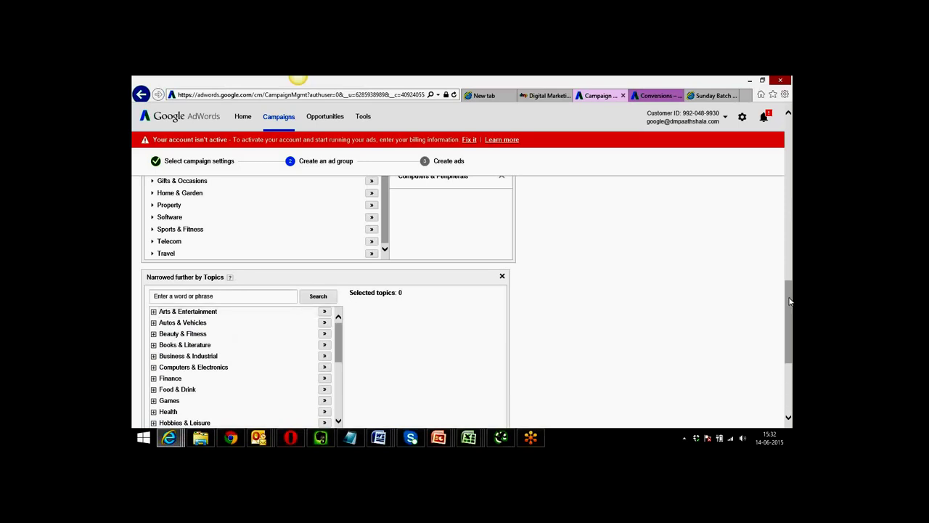
{"action": "left_click_drag", "start_coordinate": [789, 301], "coordinate": [789, 325]}
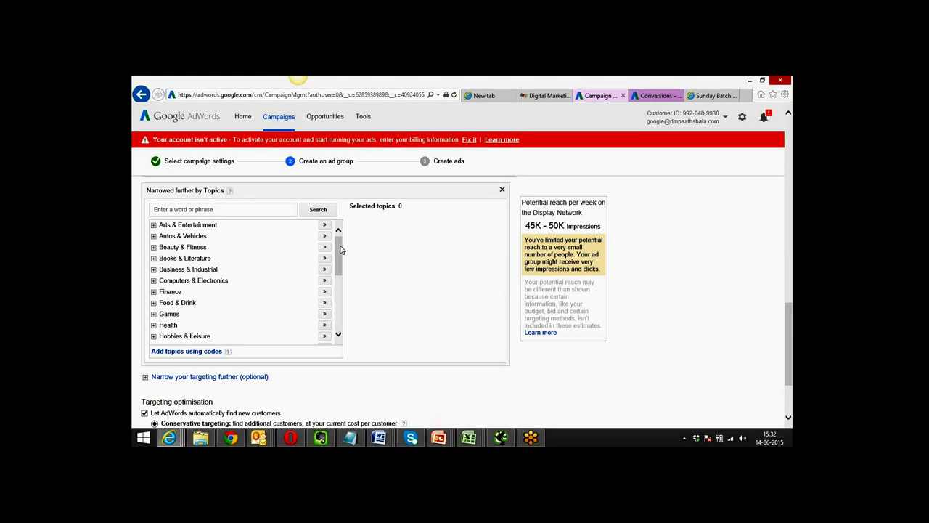
{"action": "left_click_drag", "start_coordinate": [341, 249], "coordinate": [341, 272]}
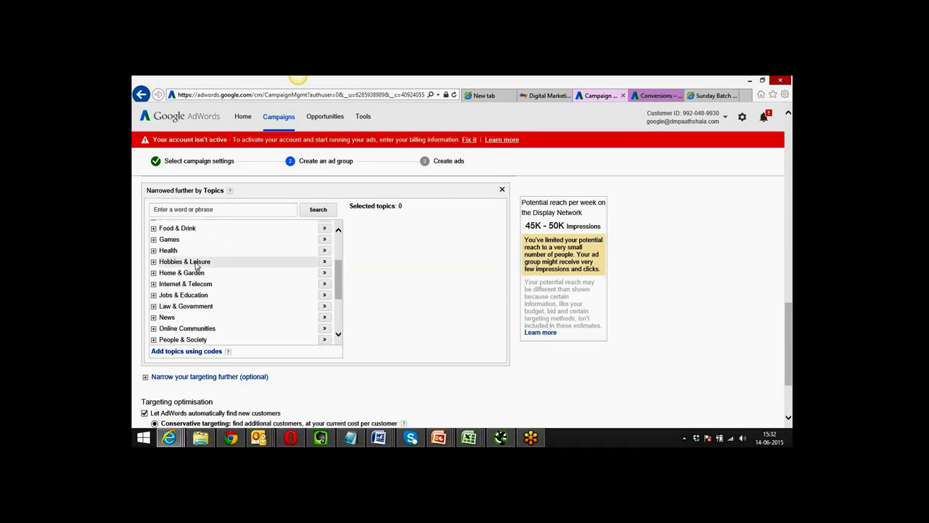
{"action": "left_click", "coordinate": [325, 284]}
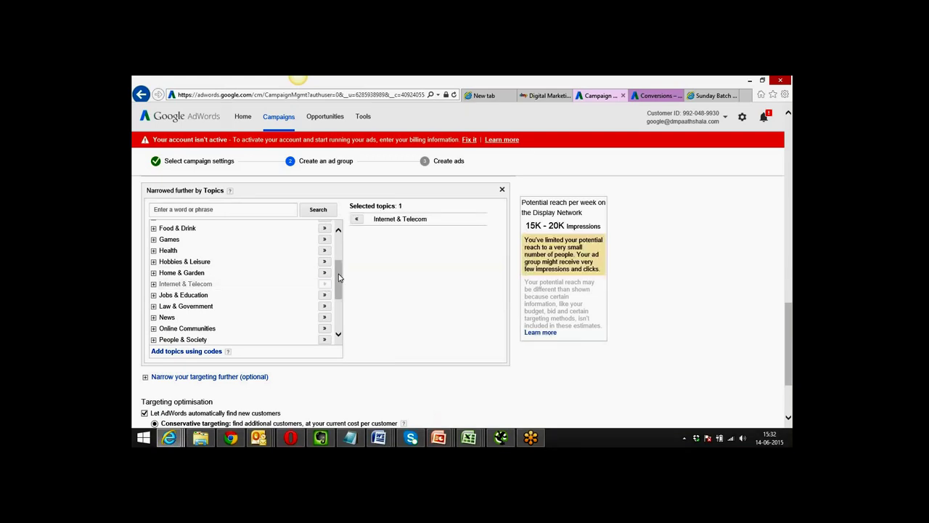
{"action": "left_click_drag", "start_coordinate": [338, 275], "coordinate": [336, 256]}
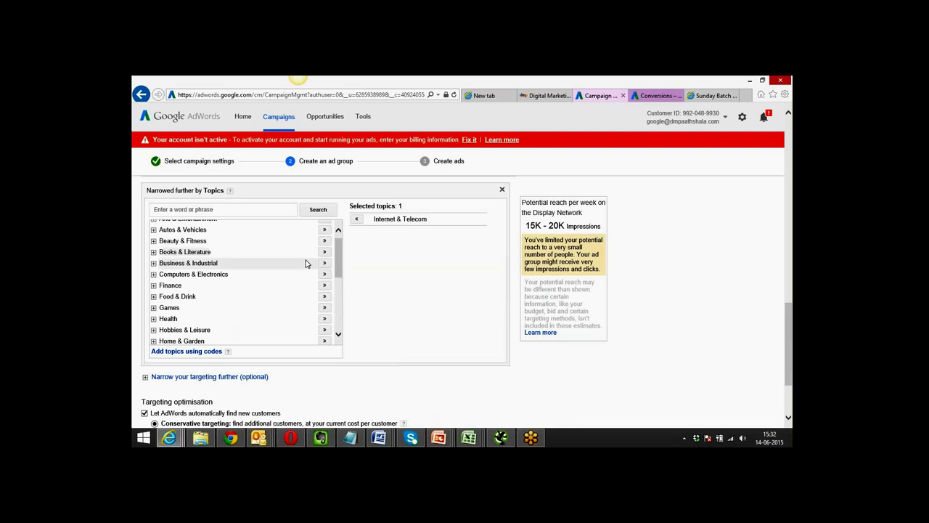
{"action": "left_click", "coordinate": [324, 274]}
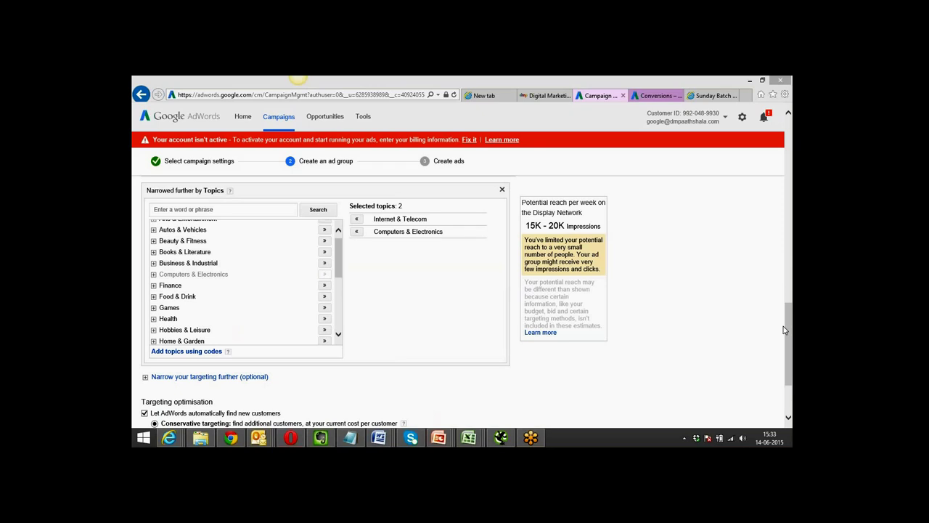
{"action": "left_click_drag", "start_coordinate": [791, 341], "coordinate": [792, 347]}
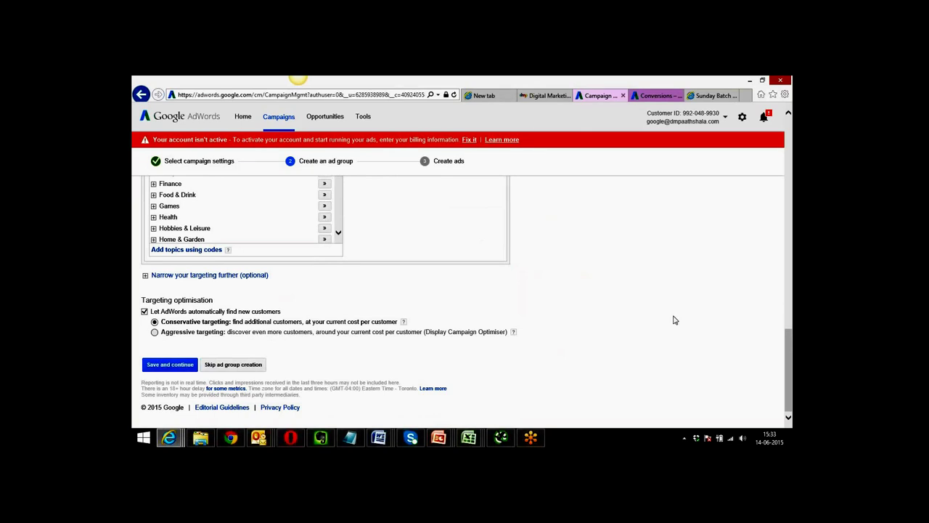
Add a Placements narrowing section and put the cursor in its empty placement search box.
{"action": "left_click", "coordinate": [197, 278]}
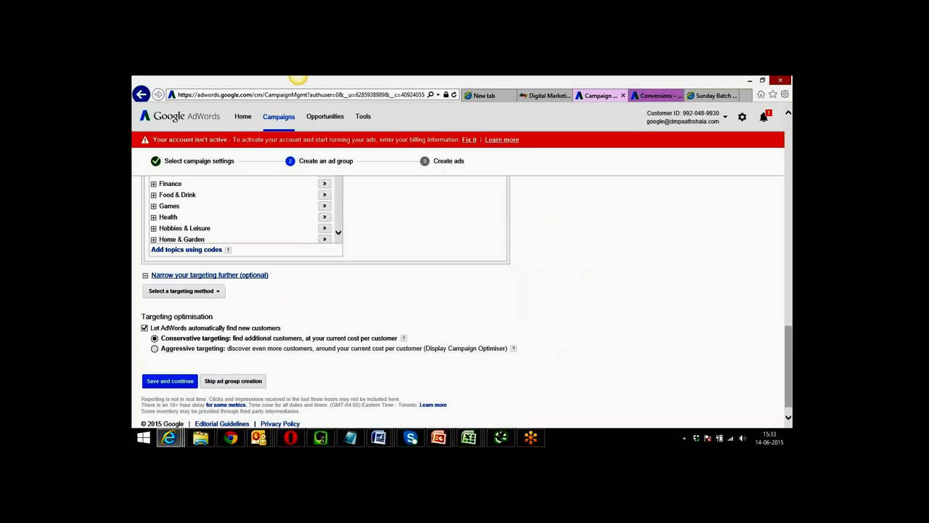
{"action": "left_click", "coordinate": [210, 291]}
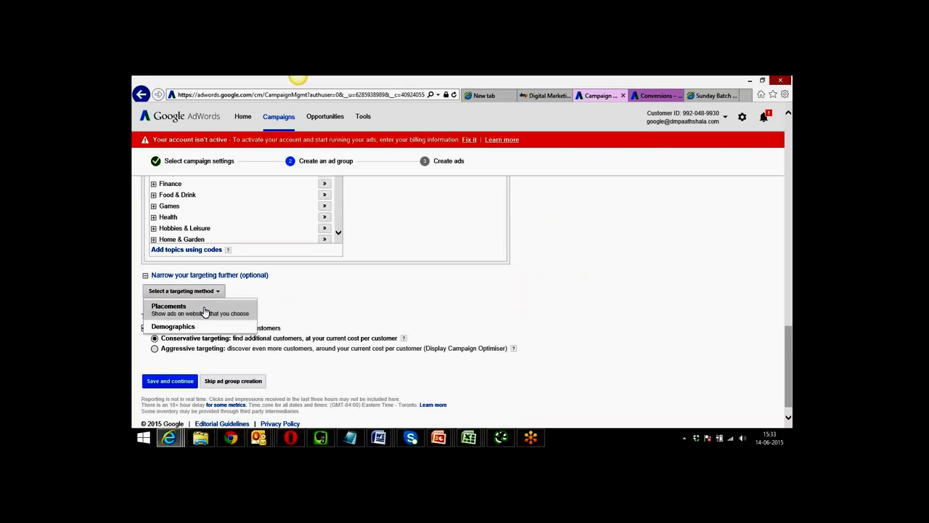
{"action": "left_click", "coordinate": [204, 310]}
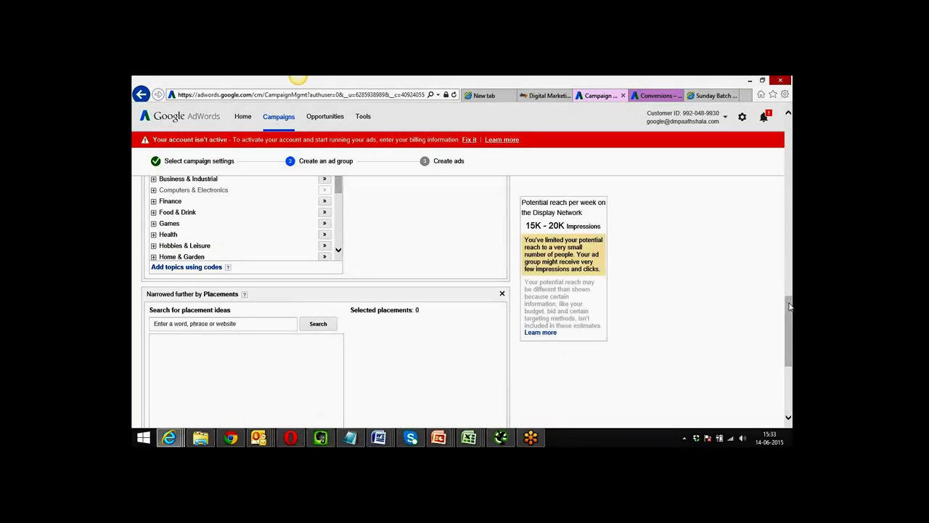
{"action": "left_click_drag", "start_coordinate": [790, 306], "coordinate": [791, 329]}
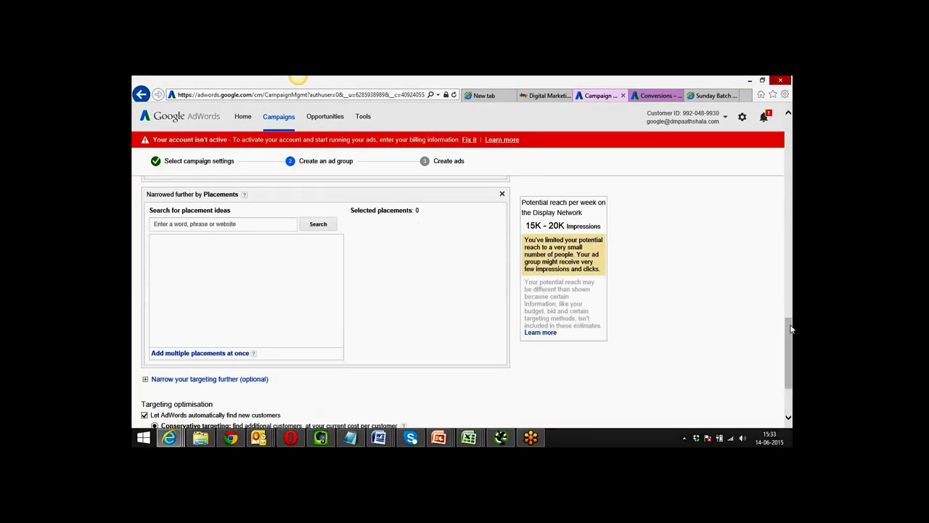
{"action": "left_click", "coordinate": [213, 221]}
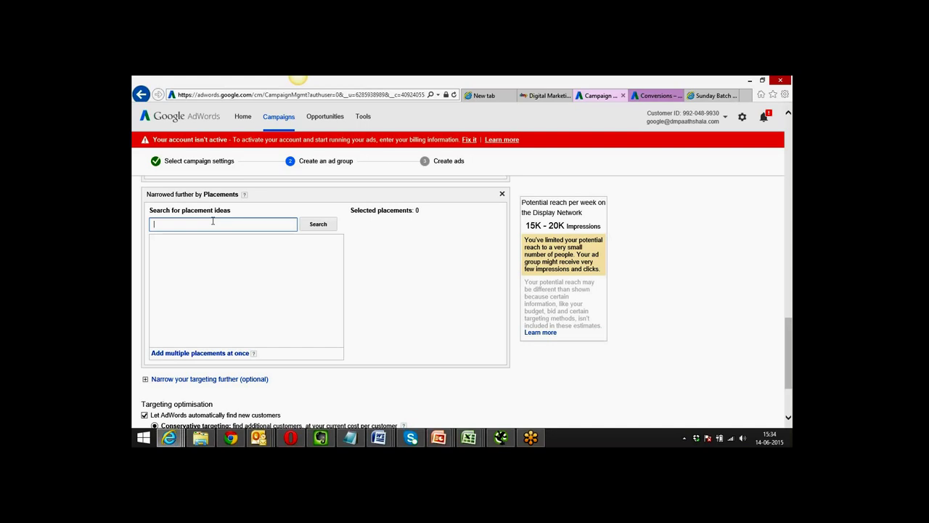
Search placement ideas for 'ndtv' and add ndtv.com and timesofindia.com.
{"action": "type", "text": "ndtv"}
{"action": "key", "text": "Return"}
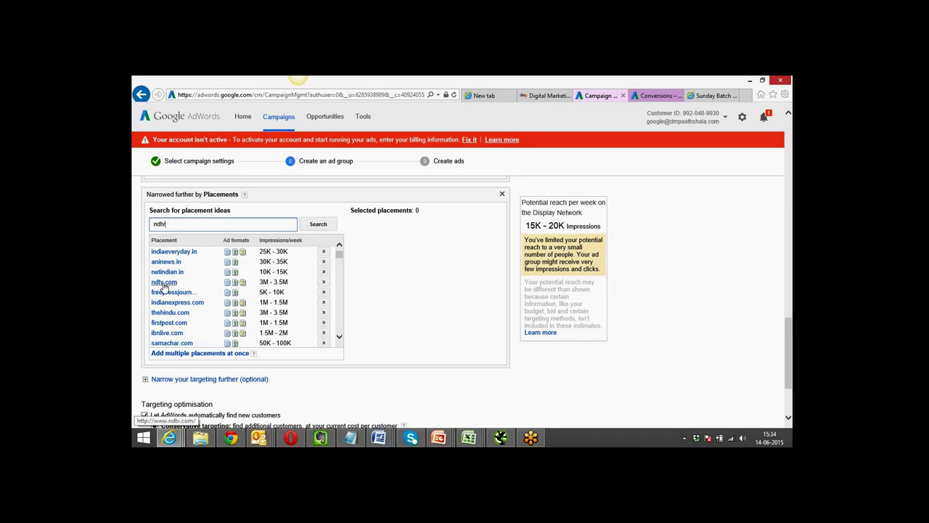
{"action": "left_click", "coordinate": [323, 282]}
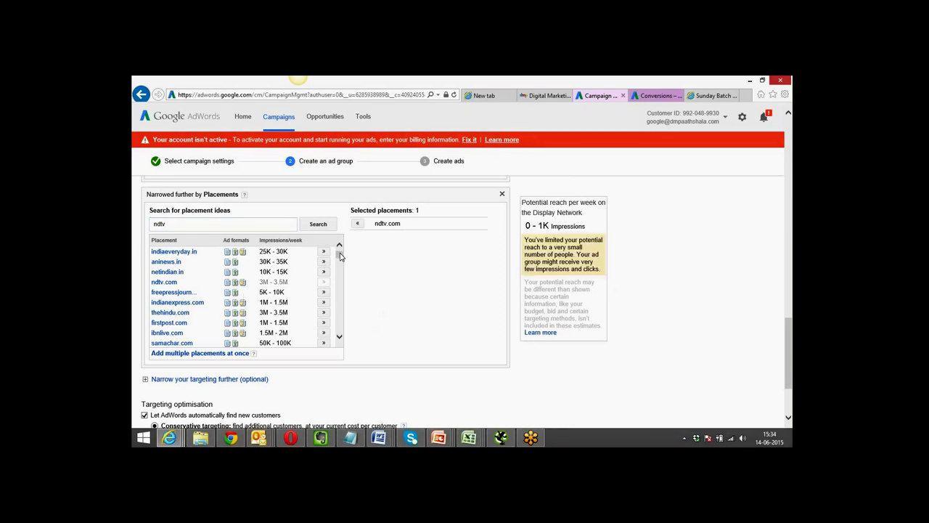
{"action": "left_click_drag", "start_coordinate": [339, 255], "coordinate": [341, 255]}
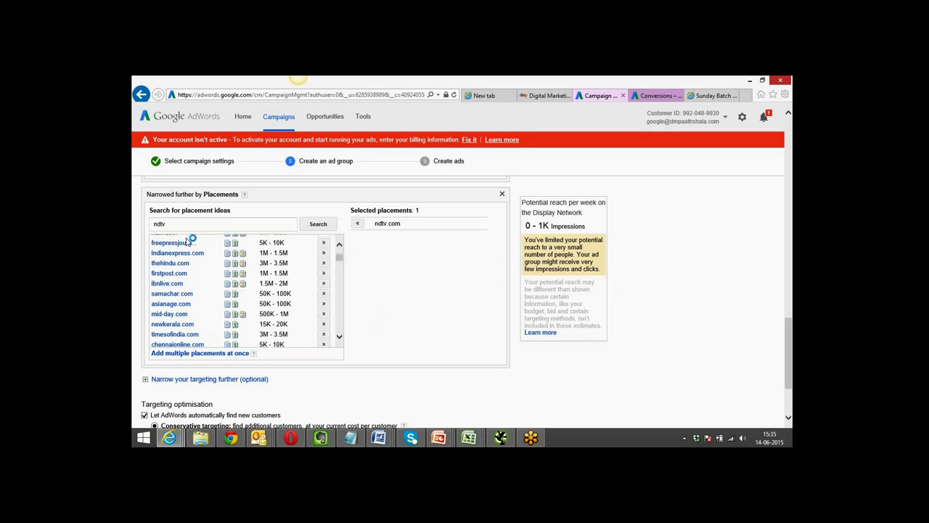
{"action": "left_click", "coordinate": [323, 335]}
Search placement ideas for 'naukri' and add timesjobs.com and shine.com.
{"action": "left_click_drag", "start_coordinate": [187, 225], "coordinate": [151, 224]}
{"action": "type", "text": "naukri"}
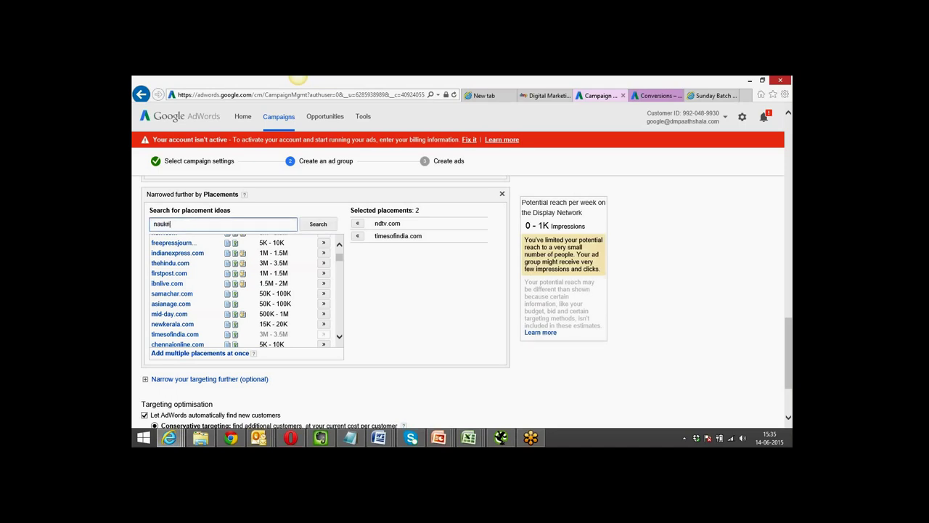
{"action": "key", "text": "Return"}
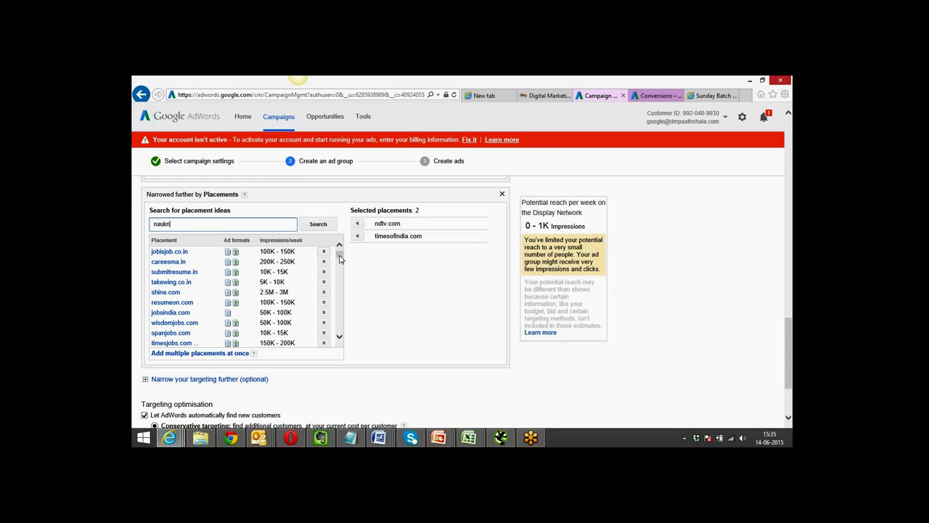
{"action": "left_click", "coordinate": [339, 255]}
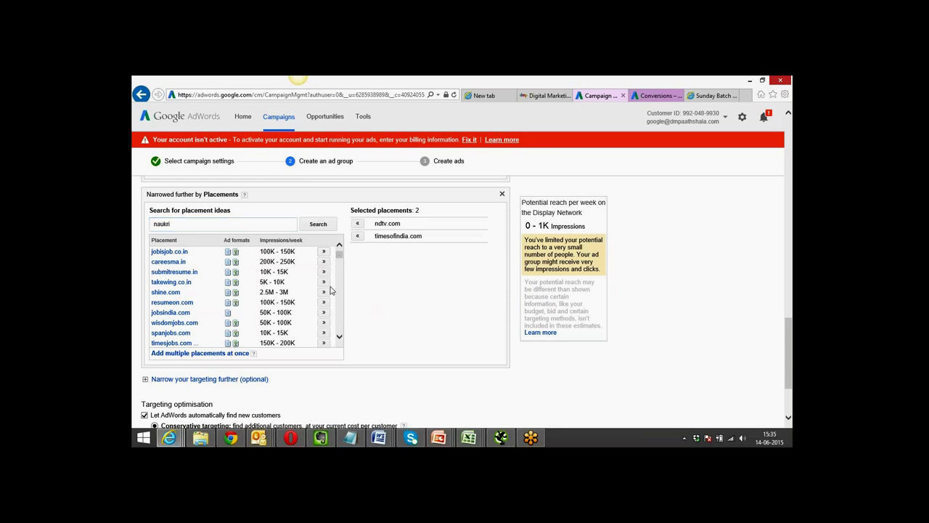
{"action": "left_click", "coordinate": [324, 344]}
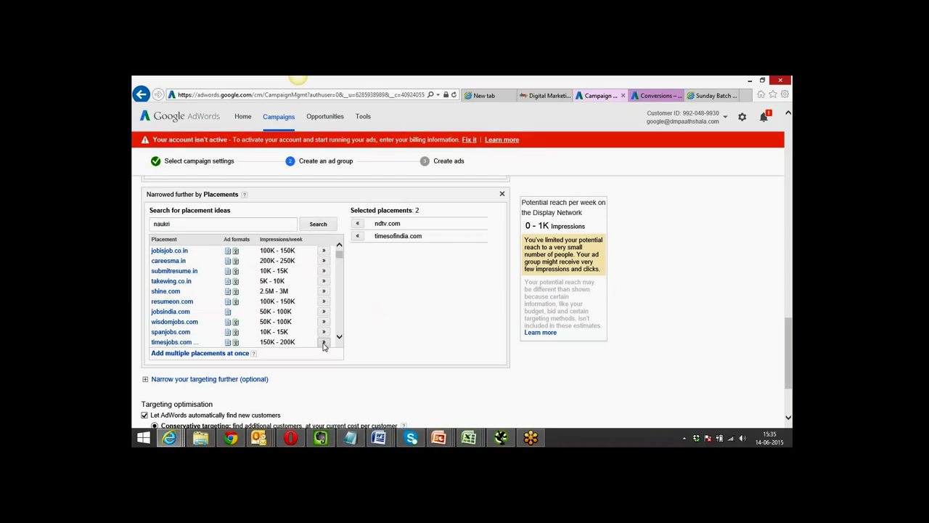
{"action": "left_click", "coordinate": [324, 291]}
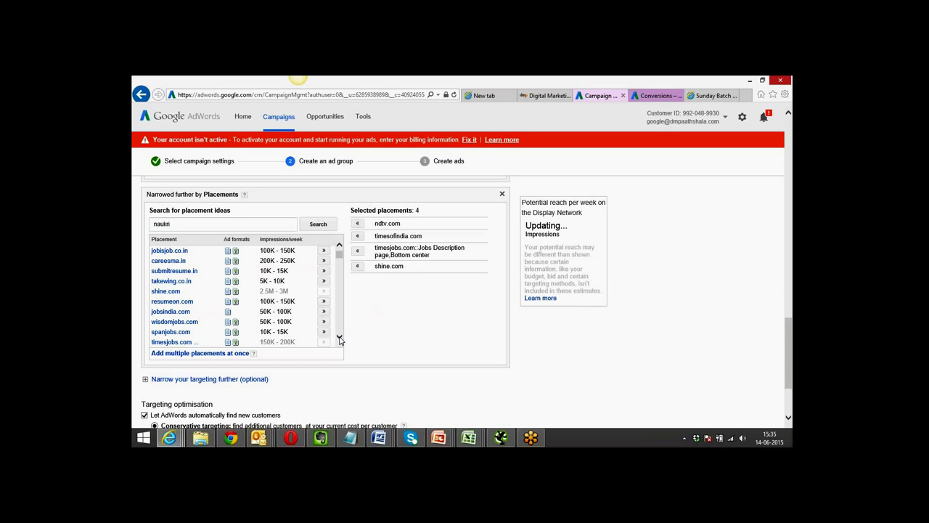
Go through more results, add naukri.com and clickindia.com, and drop naukrigulf.com.
{"action": "left_click", "coordinate": [339, 339]}
{"action": "left_click", "coordinate": [339, 339]}
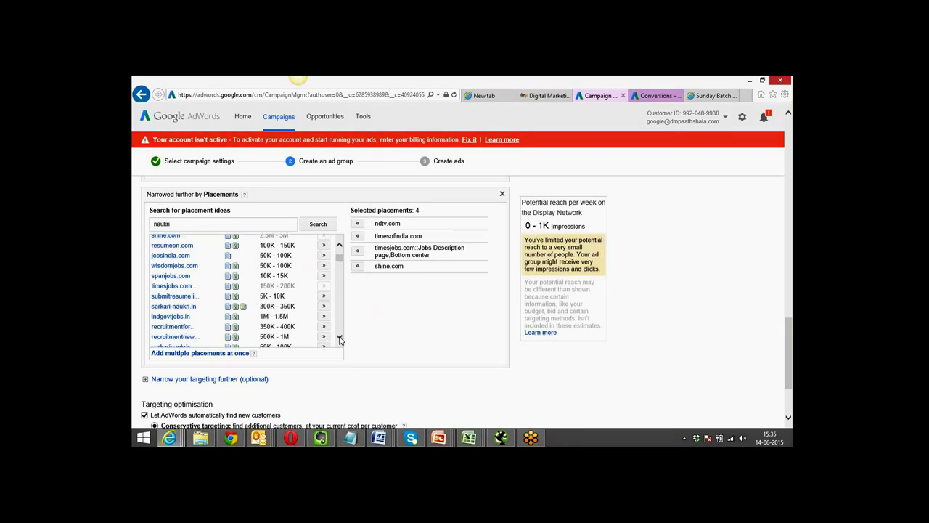
{"action": "left_click", "coordinate": [339, 339]}
{"action": "left_click", "coordinate": [339, 338]}
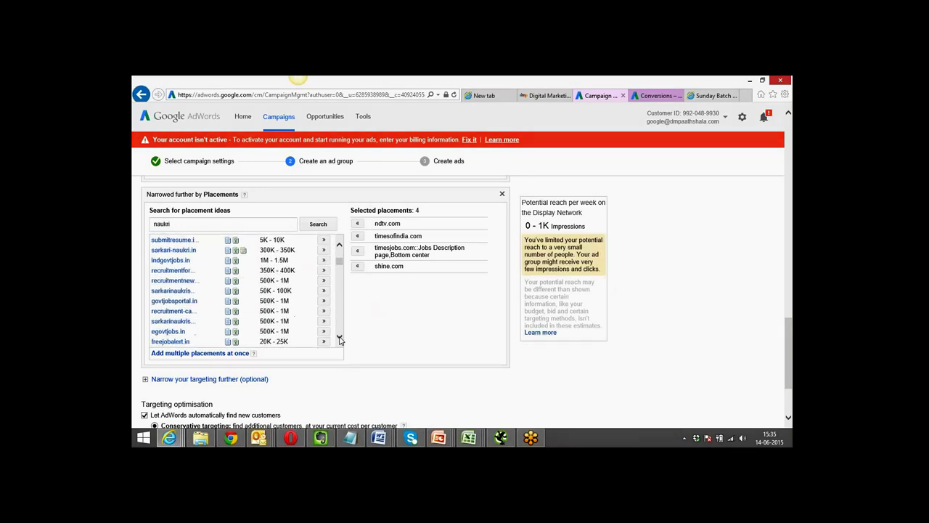
{"action": "left_click", "coordinate": [339, 339]}
{"action": "left_click", "coordinate": [339, 338]}
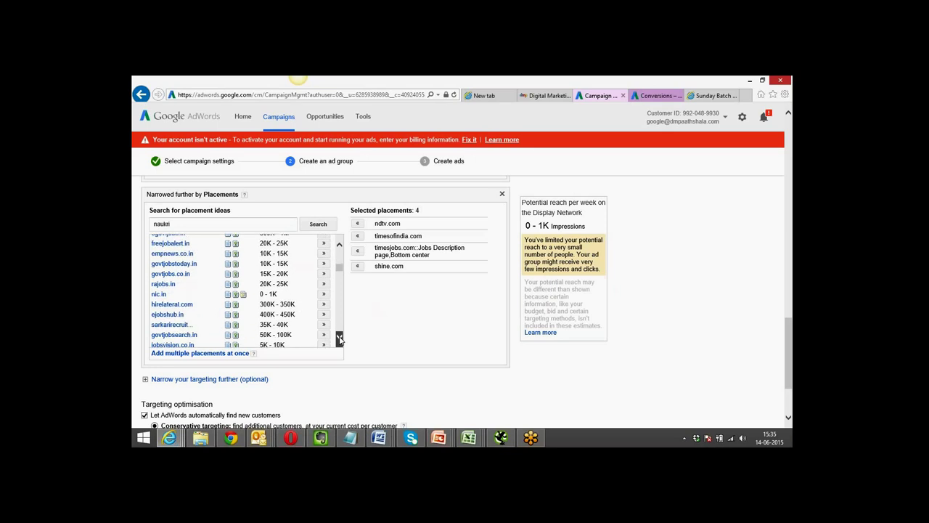
{"action": "left_click", "coordinate": [339, 339]}
{"action": "left_click", "coordinate": [339, 339]}
{"action": "left_click", "coordinate": [339, 339]}
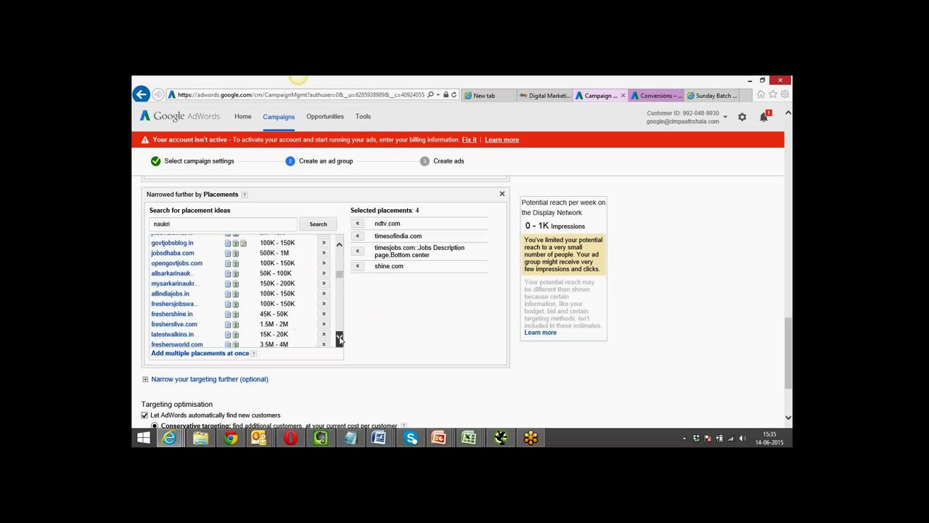
{"action": "left_click", "coordinate": [339, 339]}
{"action": "left_click", "coordinate": [339, 339]}
{"action": "left_click", "coordinate": [339, 339]}
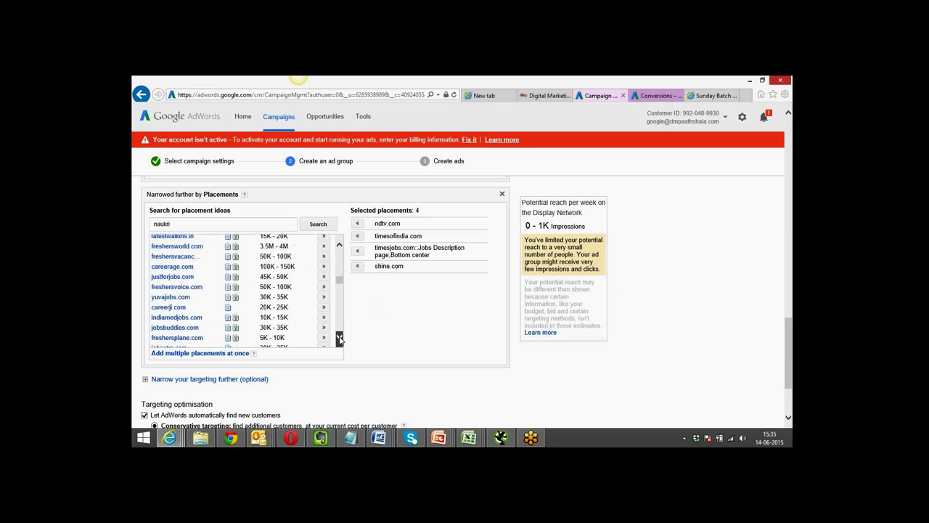
{"action": "left_click", "coordinate": [339, 339]}
{"action": "left_click", "coordinate": [339, 338]}
{"action": "left_click", "coordinate": [339, 339]}
{"action": "left_click", "coordinate": [339, 339]}
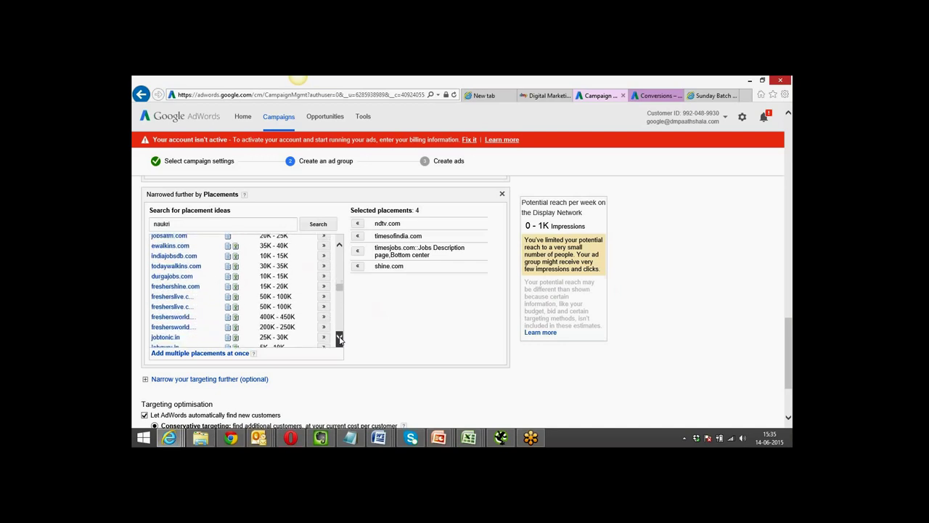
{"action": "left_click", "coordinate": [339, 339]}
{"action": "left_click", "coordinate": [339, 339]}
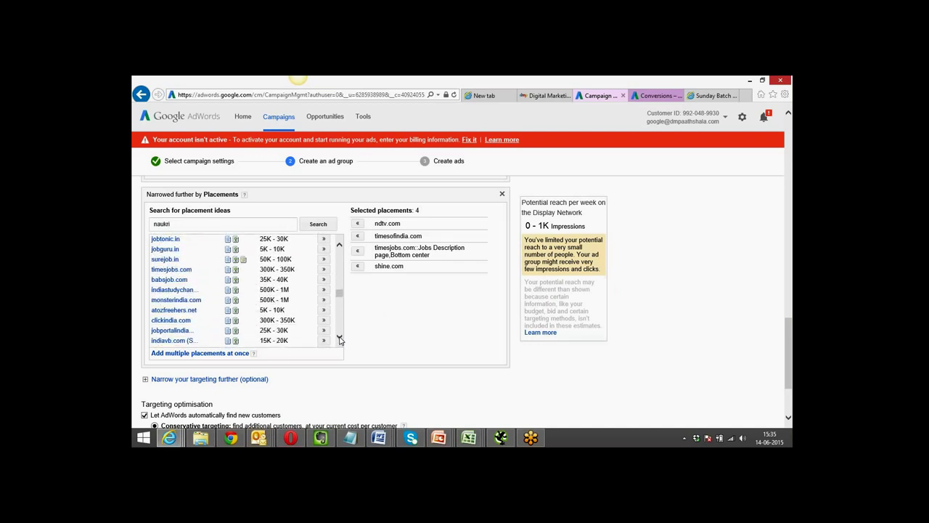
{"action": "left_click", "coordinate": [339, 338]}
{"action": "left_click", "coordinate": [339, 339]}
{"action": "left_click", "coordinate": [338, 338]}
{"action": "left_click", "coordinate": [339, 339]}
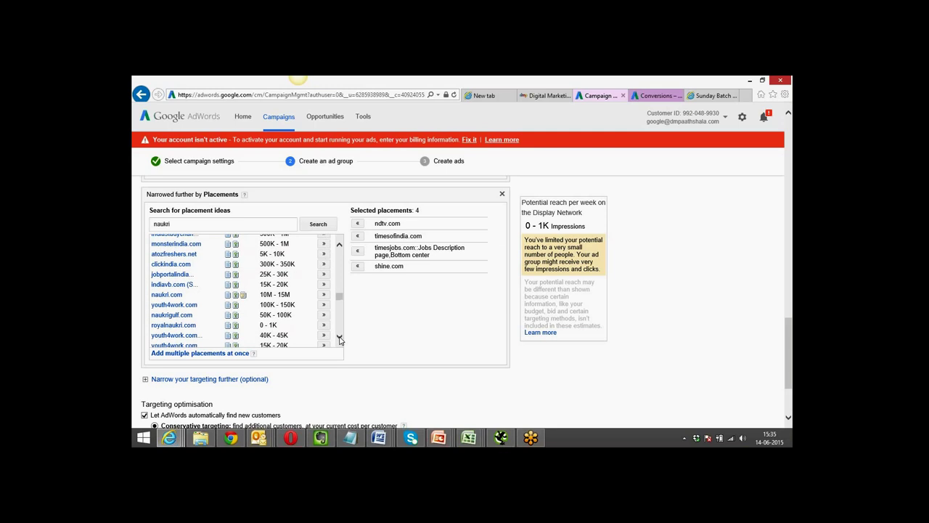
{"action": "left_click", "coordinate": [324, 295]}
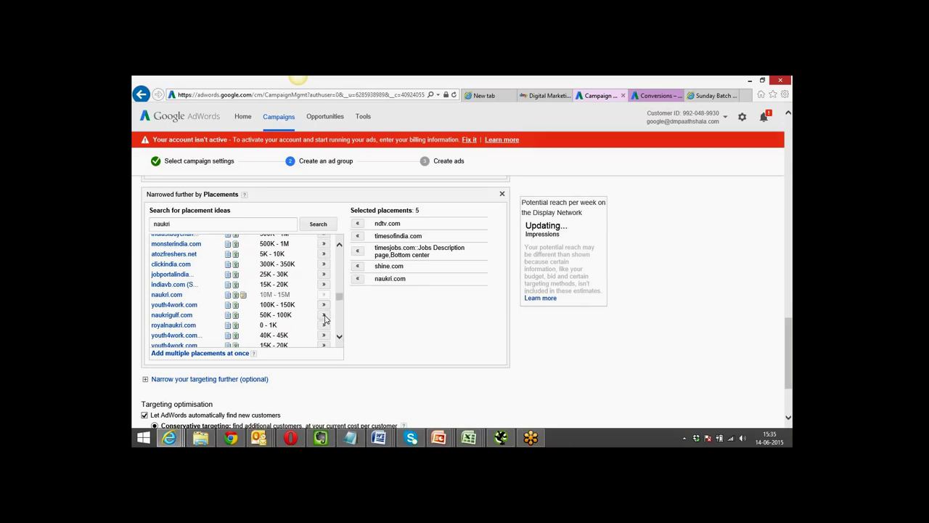
{"action": "left_click", "coordinate": [324, 316]}
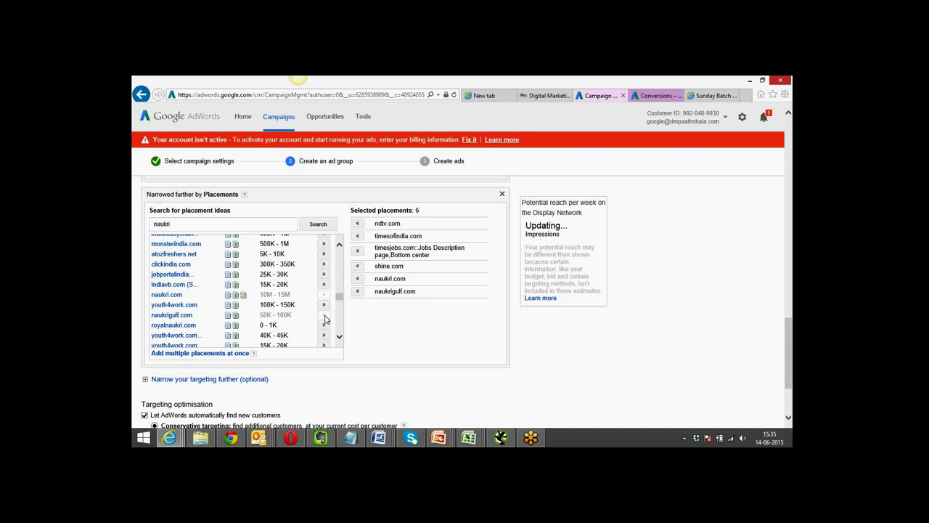
{"action": "left_click", "coordinate": [323, 264]}
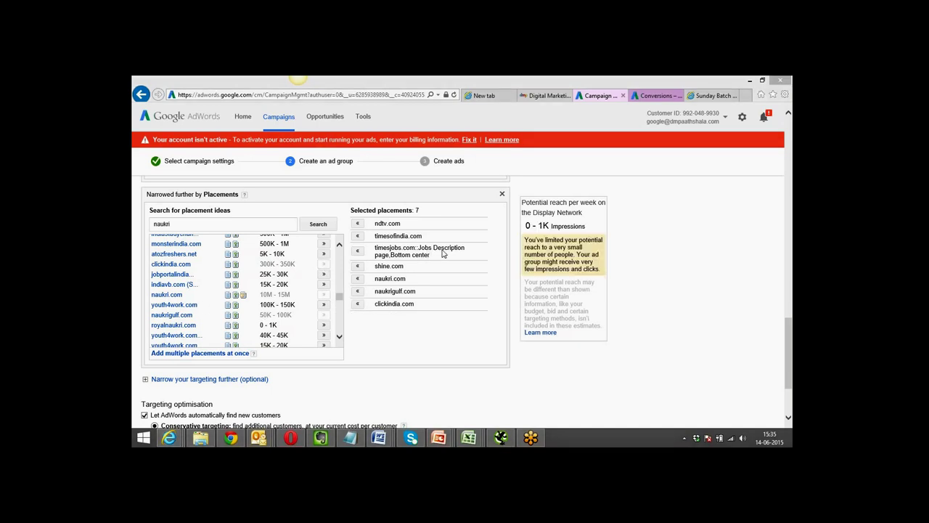
{"action": "left_click", "coordinate": [357, 291]}
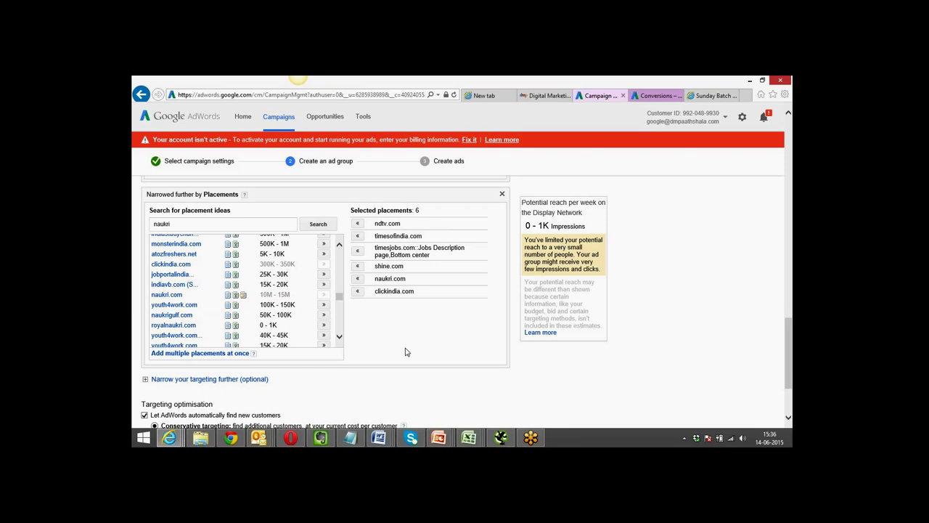
{"action": "scroll", "coordinate": [405, 352], "scroll_direction": "down", "scroll_amount": 3}
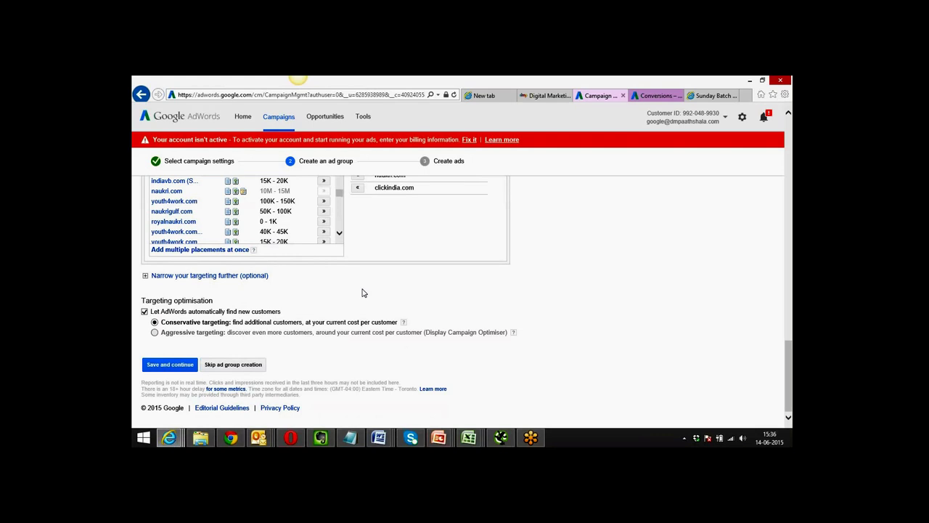
Add Demographics as a targeting method under 'Narrow your targeting further'.
{"action": "left_click", "coordinate": [240, 277]}
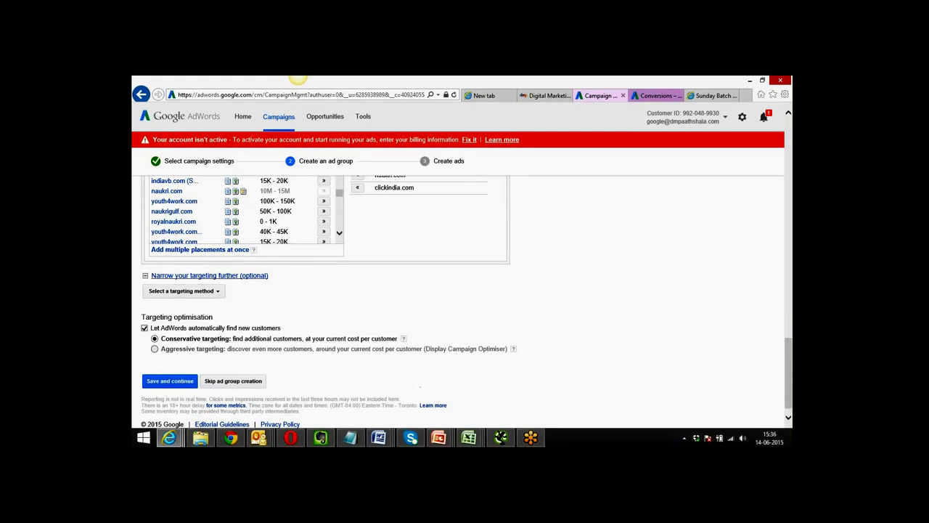
{"action": "left_click", "coordinate": [218, 291]}
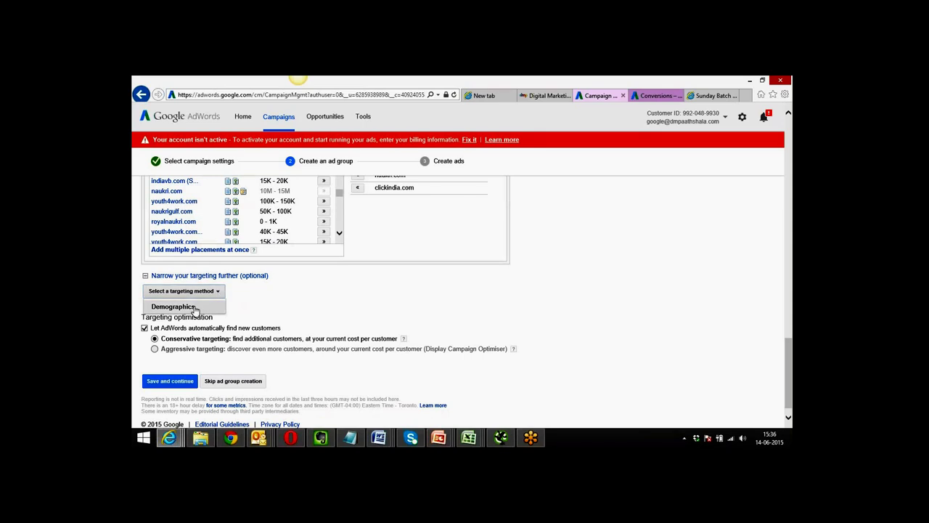
{"action": "left_click", "coordinate": [195, 308]}
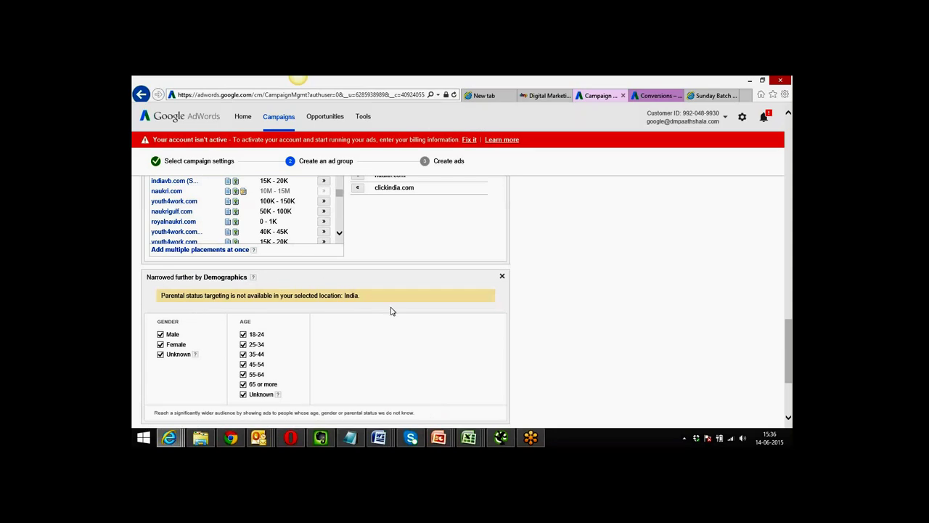
{"action": "scroll", "coordinate": [391, 311], "scroll_direction": "down", "scroll_amount": 1}
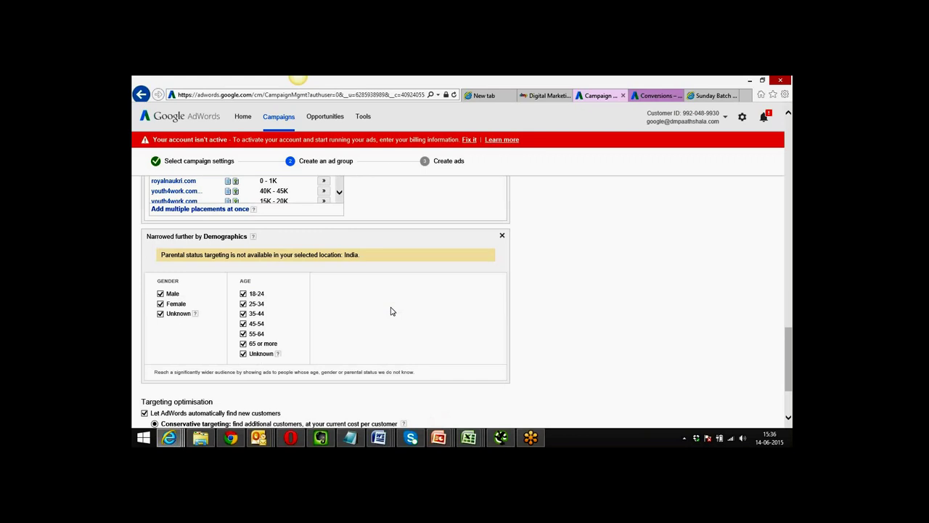
{"action": "scroll", "coordinate": [390, 311], "scroll_direction": "down", "scroll_amount": 2}
{"action": "scroll", "coordinate": [391, 310], "scroll_direction": "up", "scroll_amount": 2}
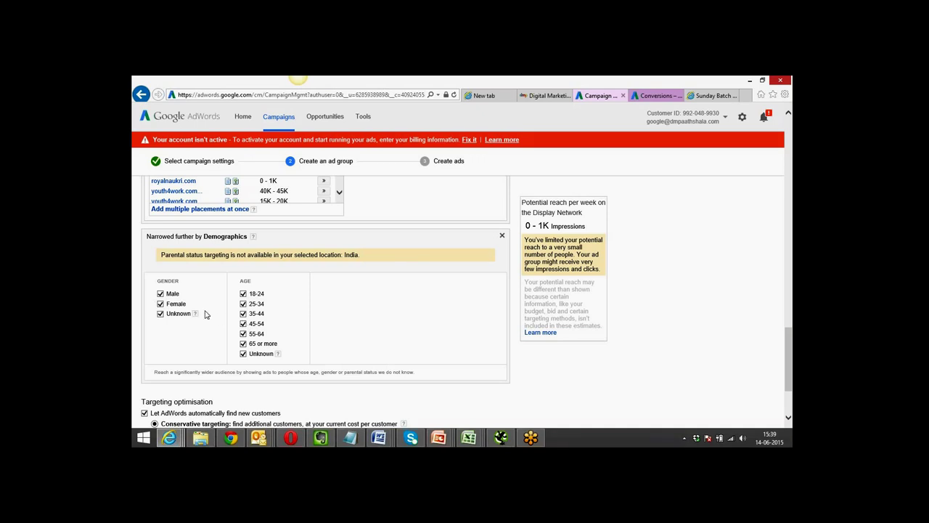
Uncheck the 45-54, 55-64 and 65 or more age groups.
{"action": "left_click", "coordinate": [243, 323]}
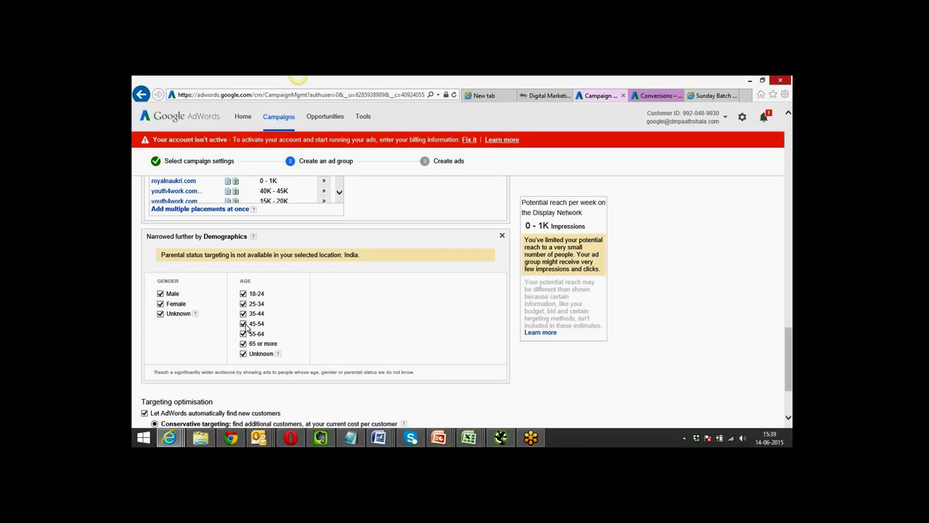
{"action": "left_click", "coordinate": [243, 333]}
{"action": "left_click", "coordinate": [243, 343]}
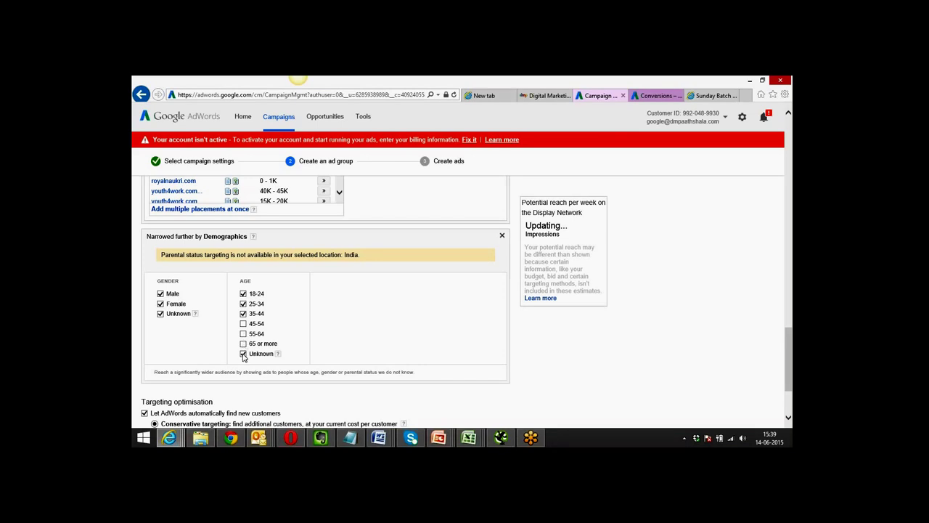
{"action": "scroll", "coordinate": [352, 338], "scroll_direction": "down", "scroll_amount": 3}
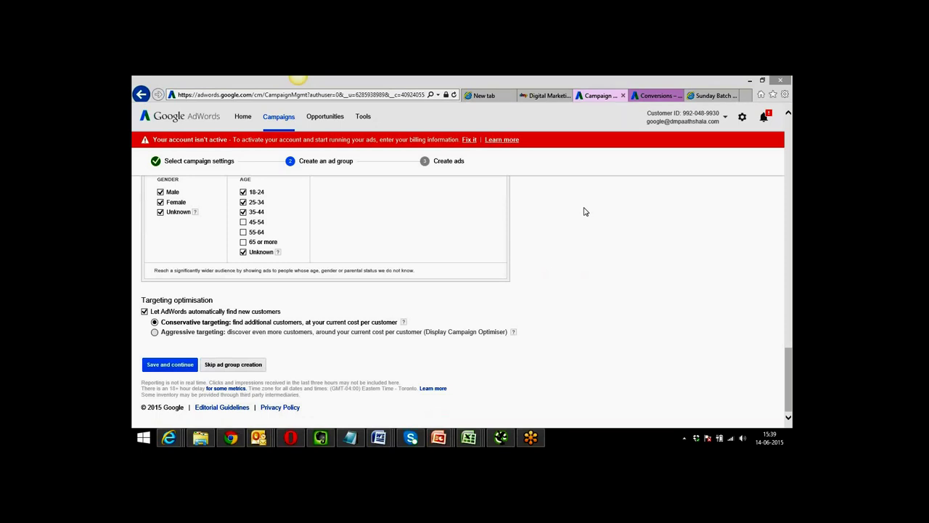
{"action": "left_click", "coordinate": [364, 119]}
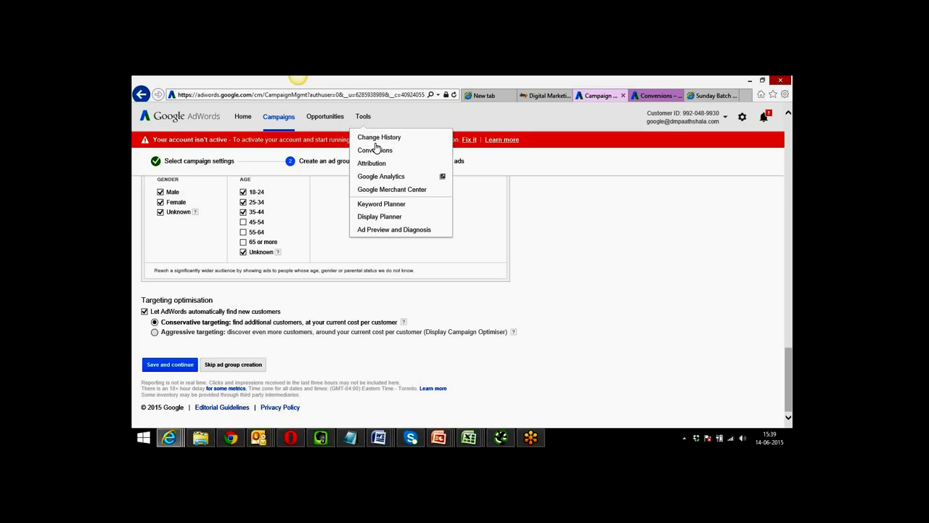
{"action": "left_click", "coordinate": [478, 117]}
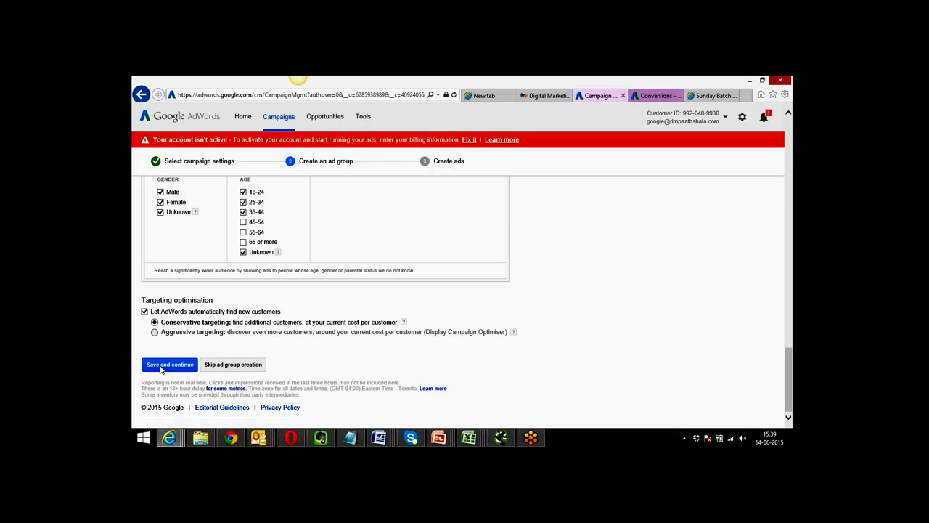
{"action": "scroll", "coordinate": [419, 368], "scroll_direction": "up", "scroll_amount": 1}
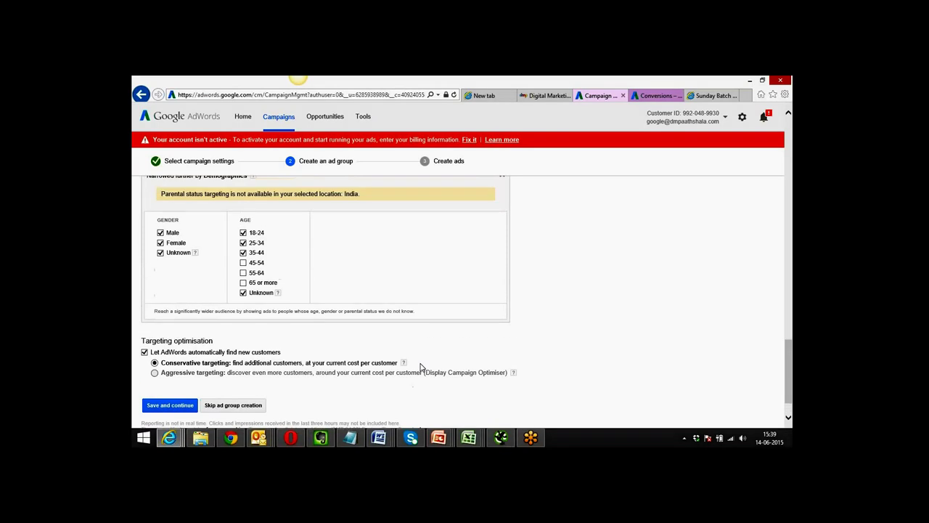
{"action": "scroll", "coordinate": [420, 369], "scroll_direction": "up", "scroll_amount": 3}
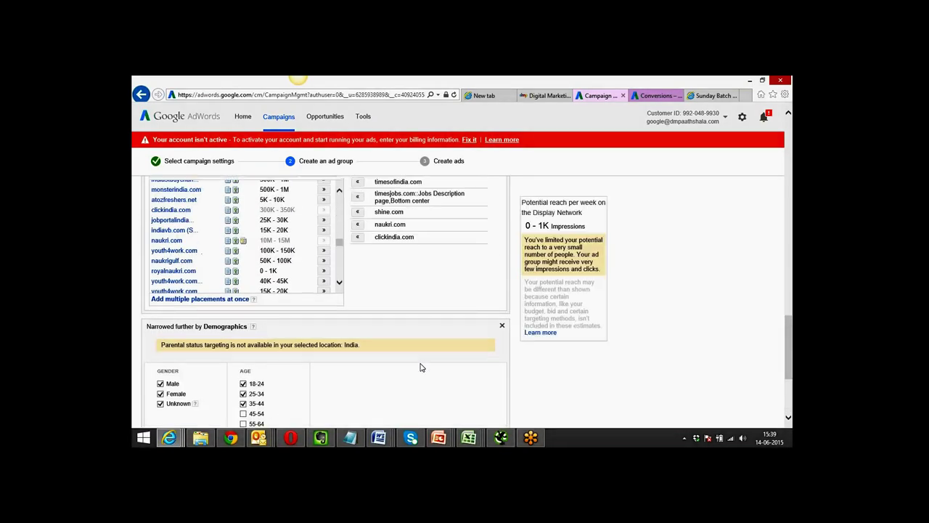
{"action": "scroll", "coordinate": [420, 368], "scroll_direction": "up", "scroll_amount": 3}
{"action": "scroll", "coordinate": [419, 367], "scroll_direction": "up", "scroll_amount": 5}
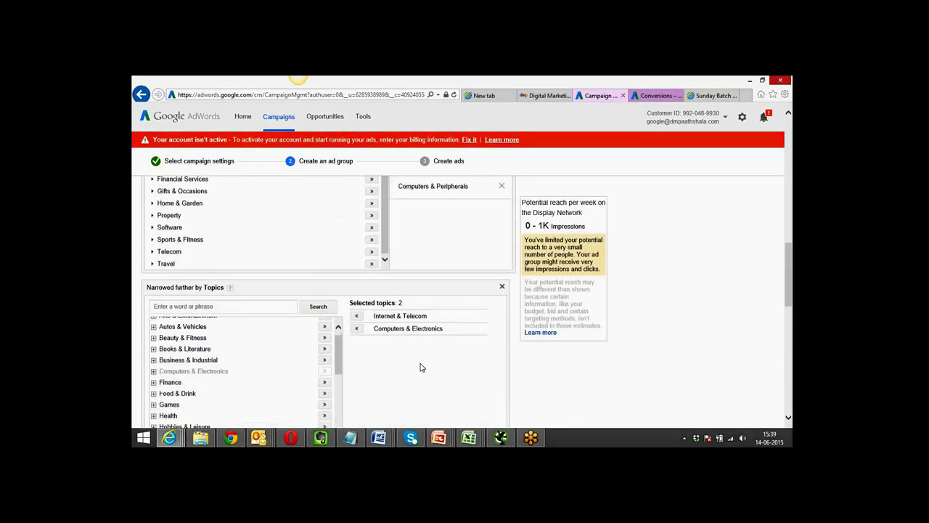
{"action": "scroll", "coordinate": [421, 367], "scroll_direction": "up", "scroll_amount": 4}
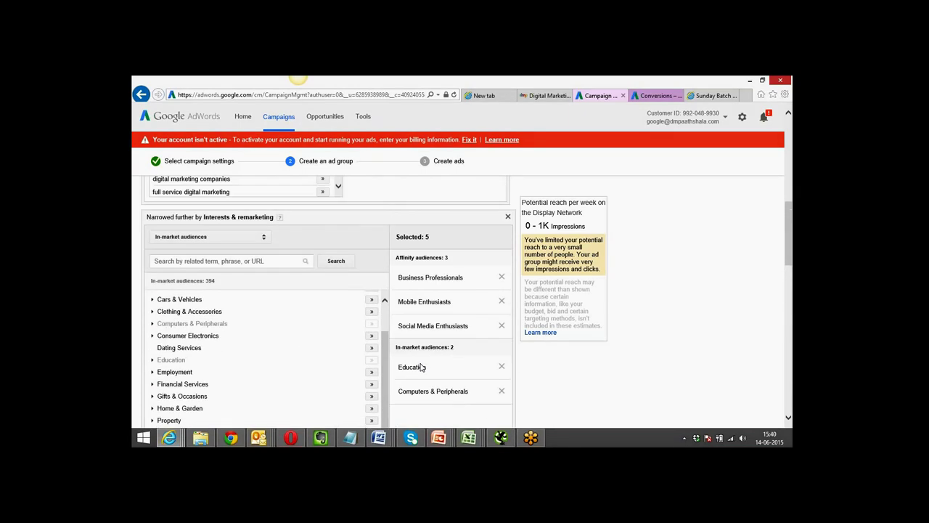
{"action": "left_click", "coordinate": [266, 239]}
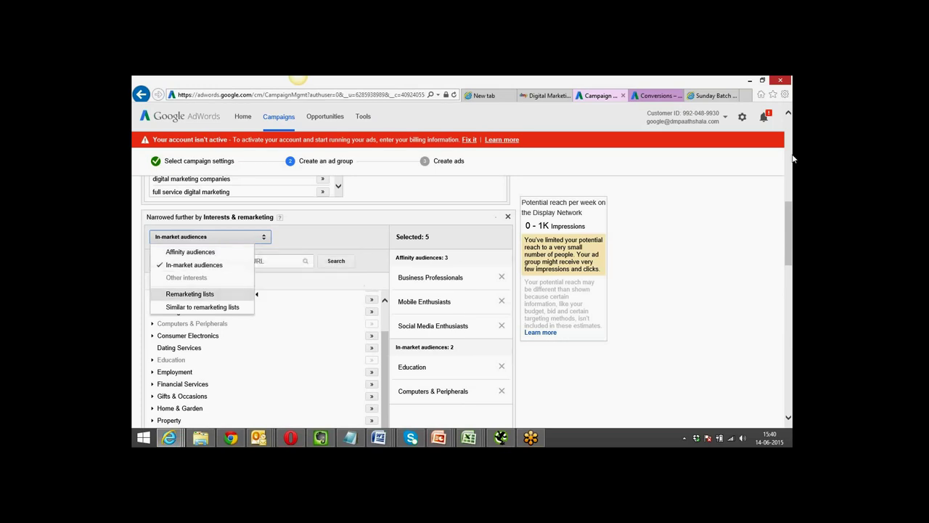
{"action": "left_click_drag", "start_coordinate": [791, 235], "coordinate": [791, 385]}
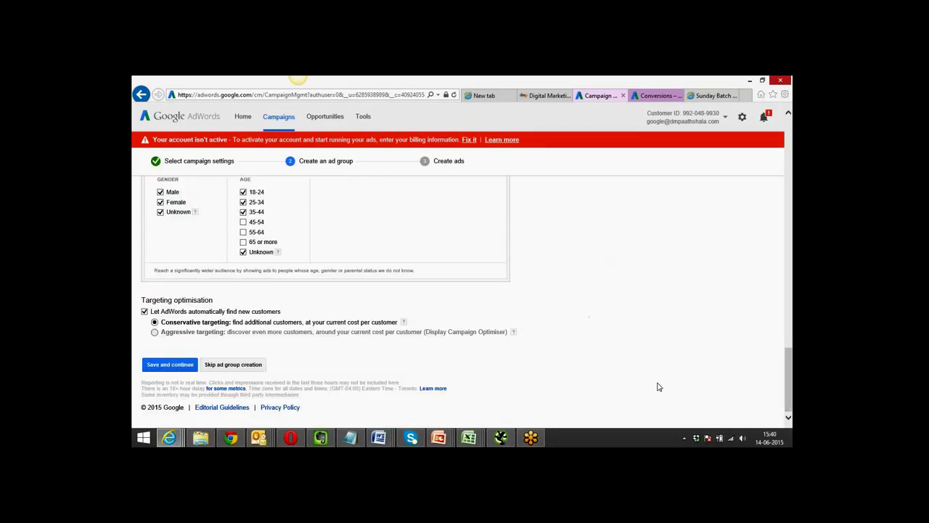
Save the ad group and continue to the Create ads step.
{"action": "left_click", "coordinate": [170, 365]}
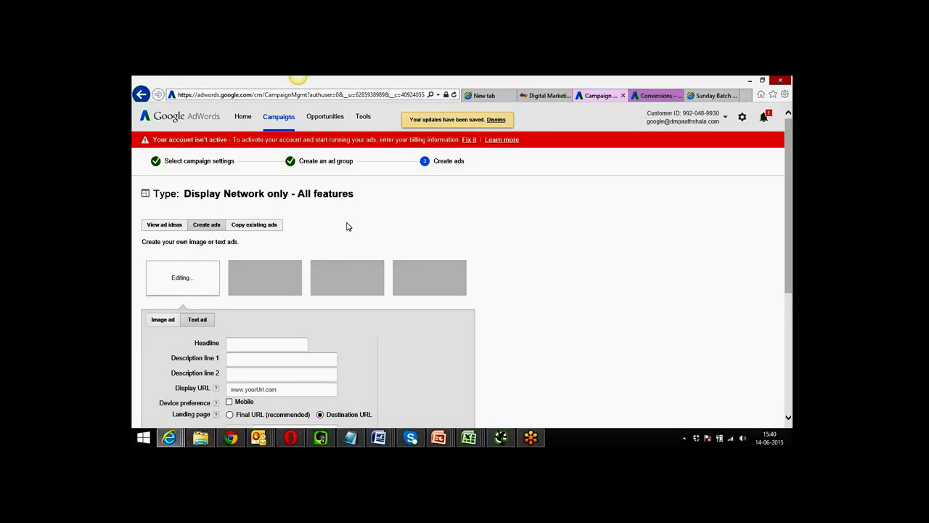
{"action": "left_click", "coordinate": [656, 96]}
{"action": "left_click", "coordinate": [708, 97]}
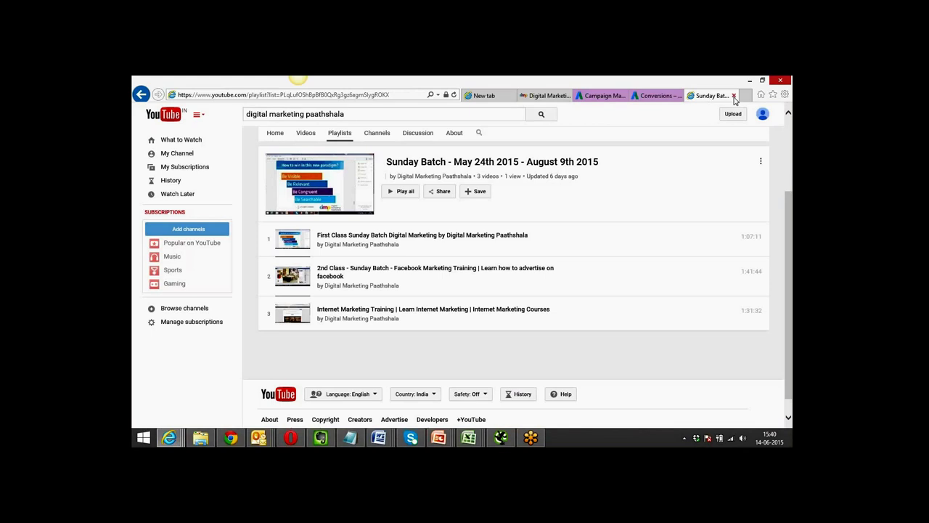
{"action": "left_click", "coordinate": [230, 437]}
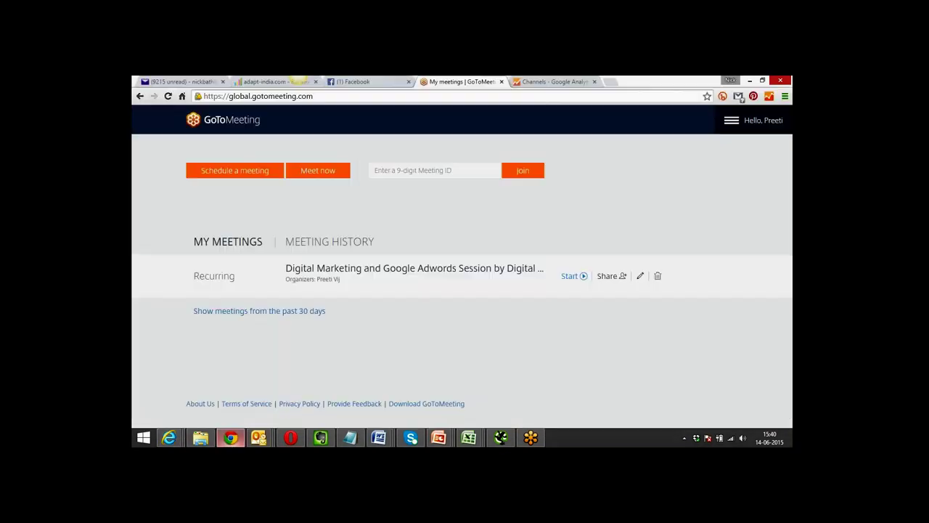
{"action": "left_click", "coordinate": [611, 82]}
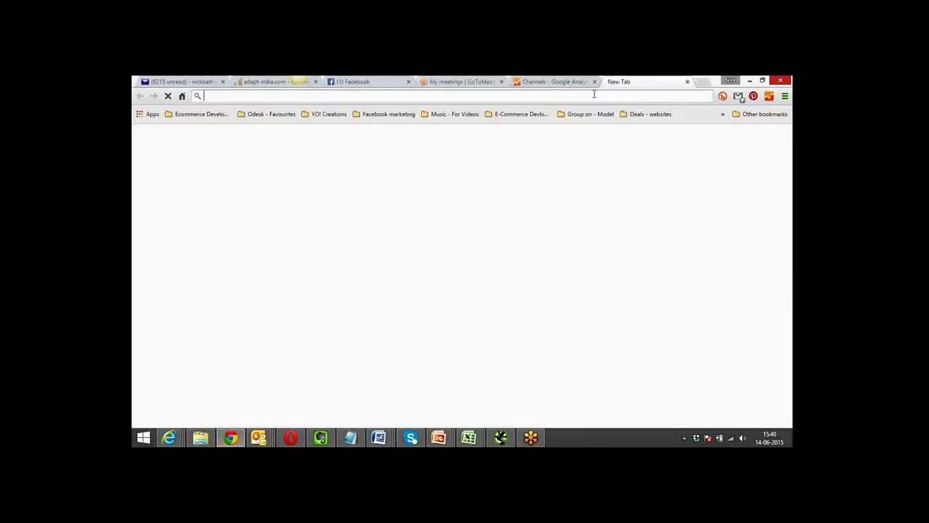
{"action": "type", "text": "dmpaathshala.com"}
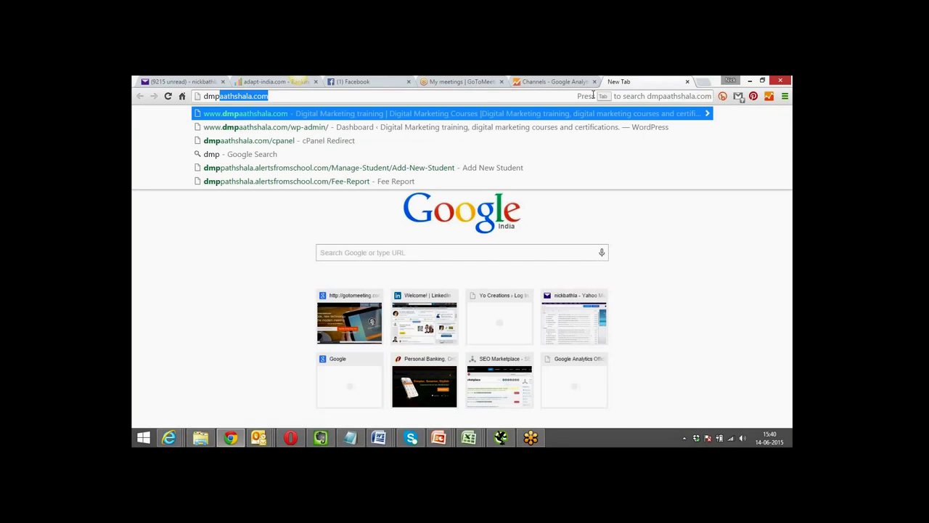
{"action": "key", "text": "End"}
{"action": "type", "text": "/"}
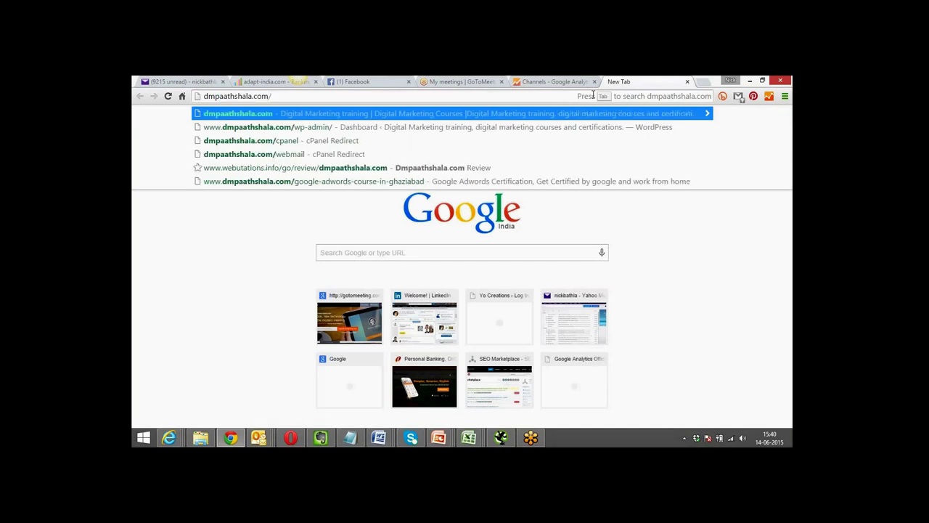
{"action": "type", "text": "go"}
{"action": "key", "text": "Down"}
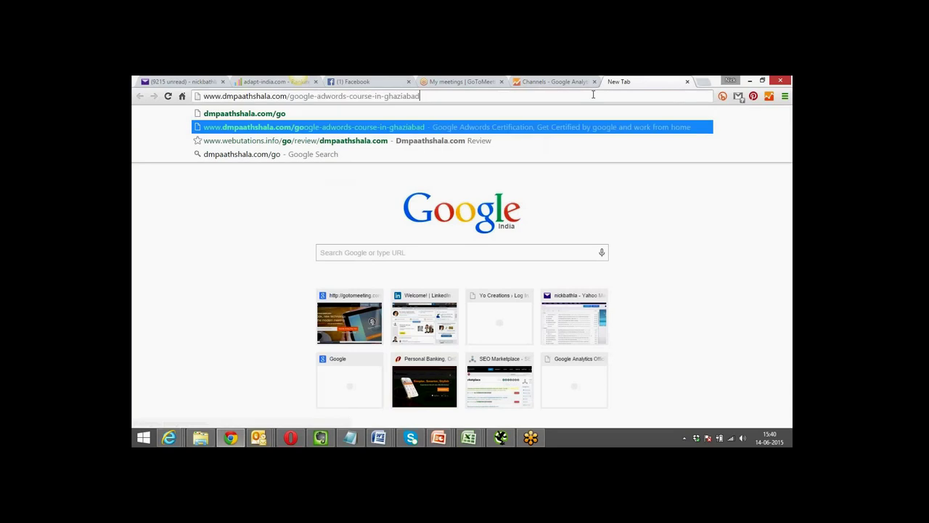
{"action": "key", "text": "Return"}
{"action": "left_click", "coordinate": [570, 94]}
{"action": "key", "text": "ctrl+c"}
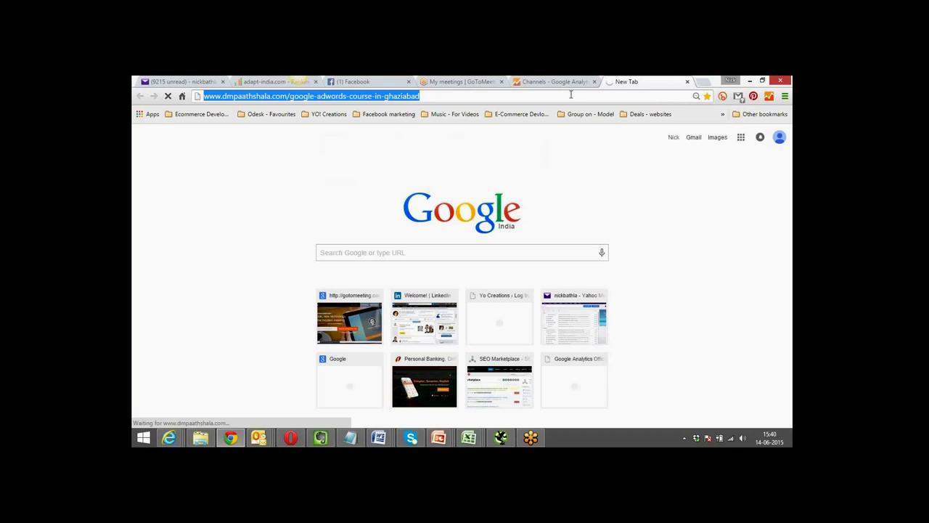
Load instapage.com in another new Chrome tab.
{"action": "left_click", "coordinate": [704, 82]}
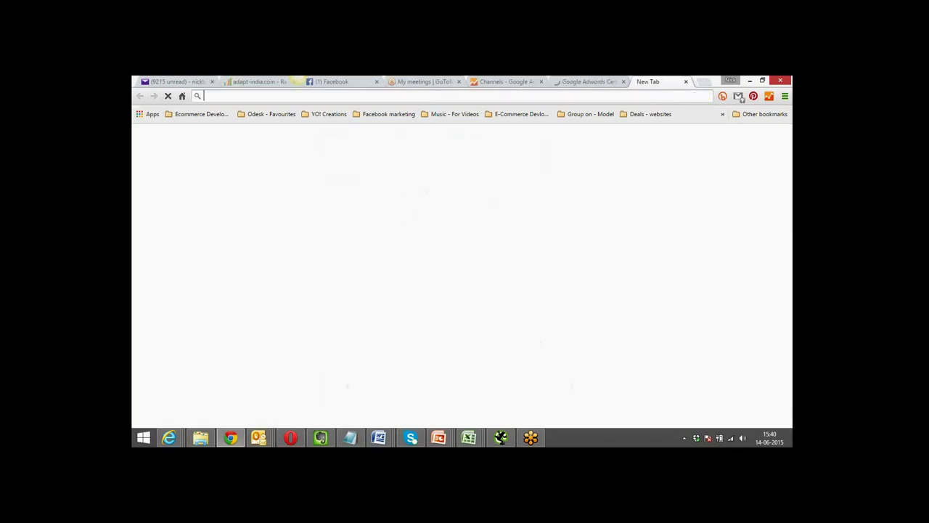
{"action": "type", "text": "inst"}
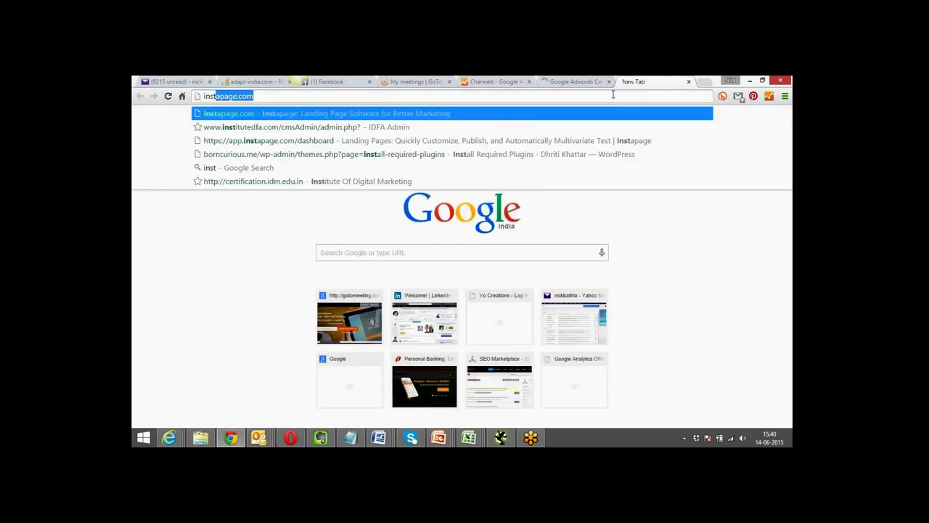
{"action": "type", "text": "apage.co"}
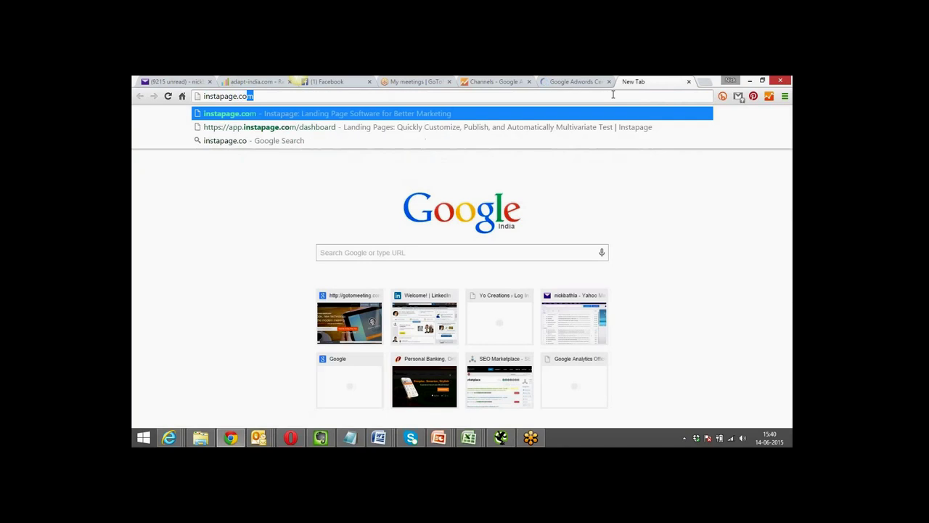
{"action": "key", "text": "Return"}
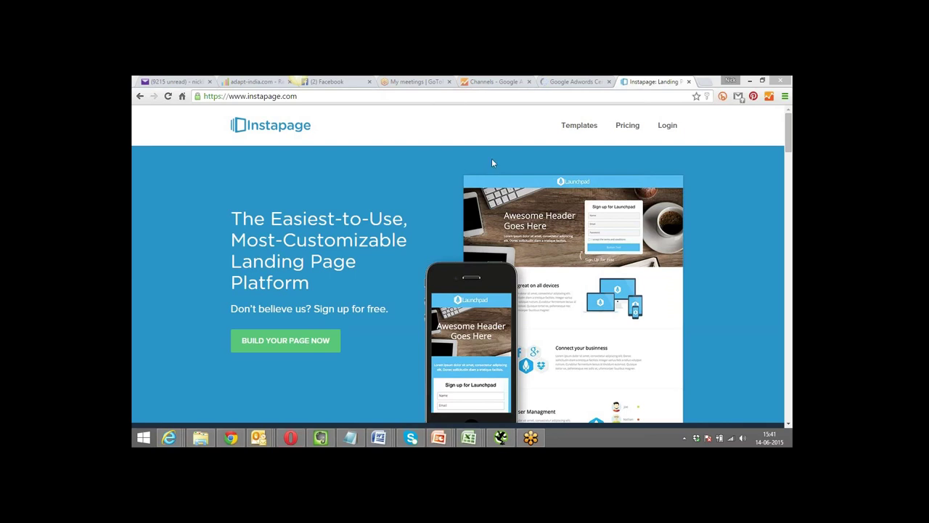
Scroll through the Google Adwords course page, then return to the AdWords Create ads page.
{"action": "left_click", "coordinate": [575, 81]}
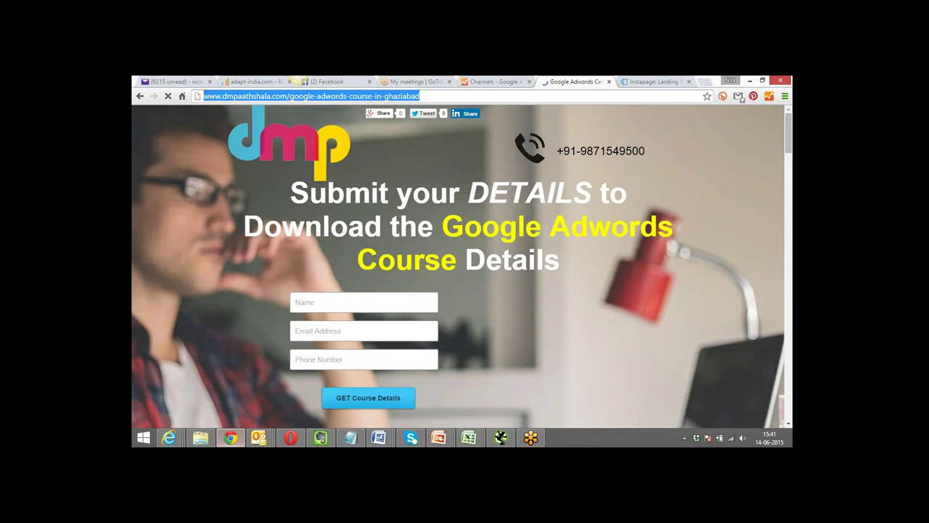
{"action": "left_click_drag", "start_coordinate": [788, 126], "coordinate": [791, 395]}
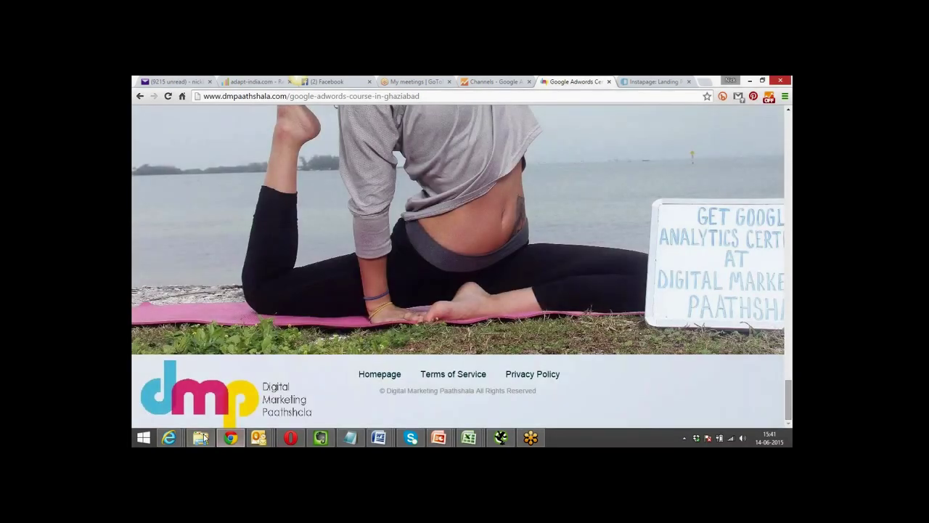
{"action": "left_click", "coordinate": [169, 437]}
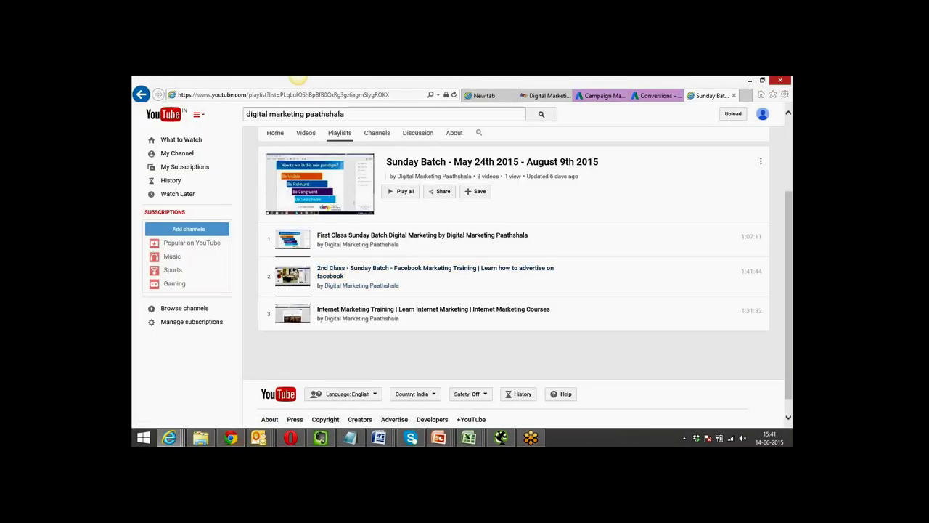
{"action": "left_click", "coordinate": [588, 98]}
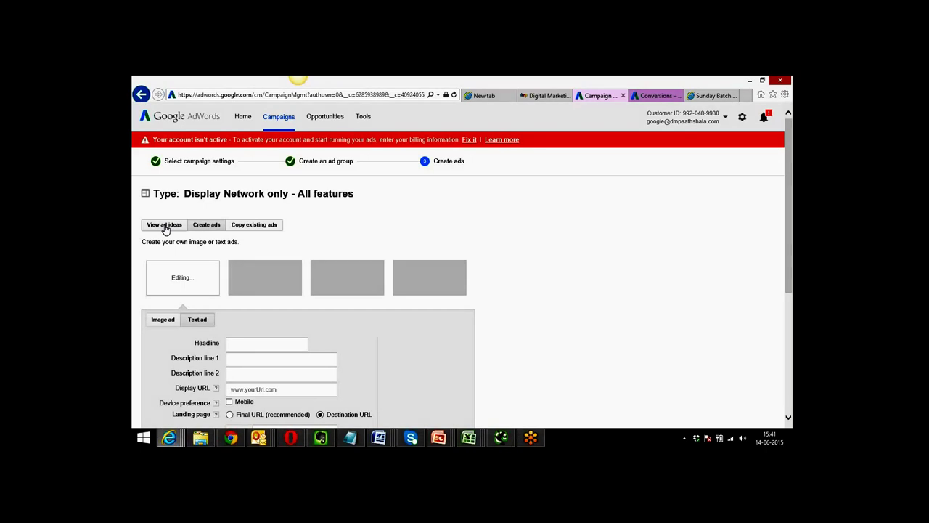
Paste the dmpaathshala.com course URL as destination and linked page, then request ad ideas.
{"action": "left_click", "coordinate": [165, 226]}
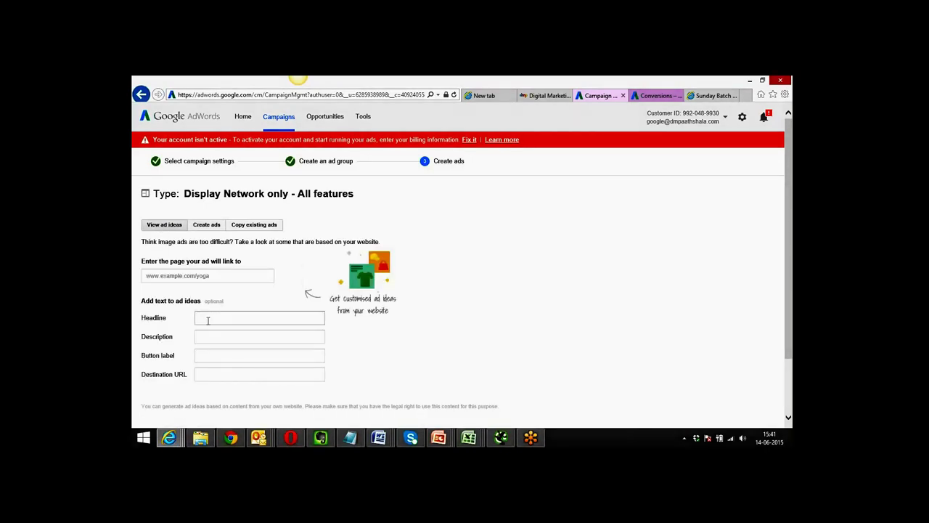
{"action": "left_click", "coordinate": [218, 373]}
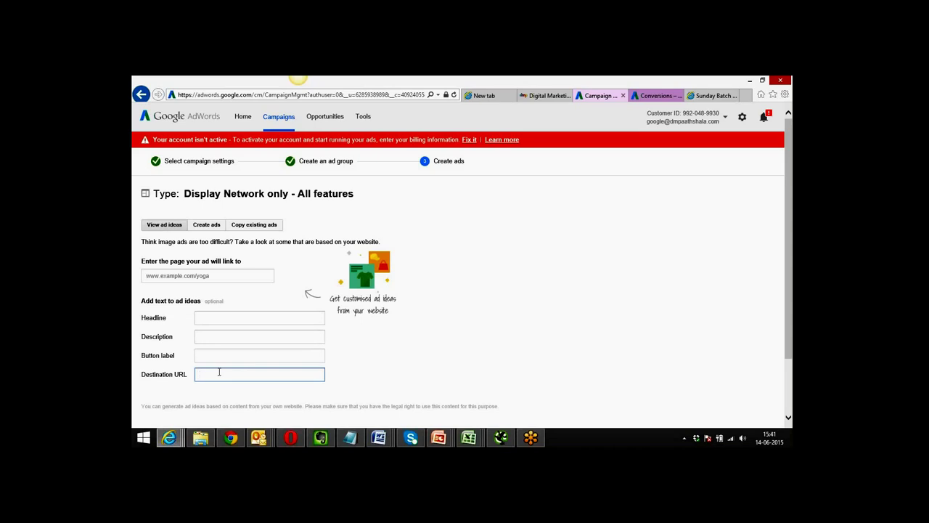
{"action": "key", "text": "ctrl+v"}
{"action": "left_click", "coordinate": [397, 363]}
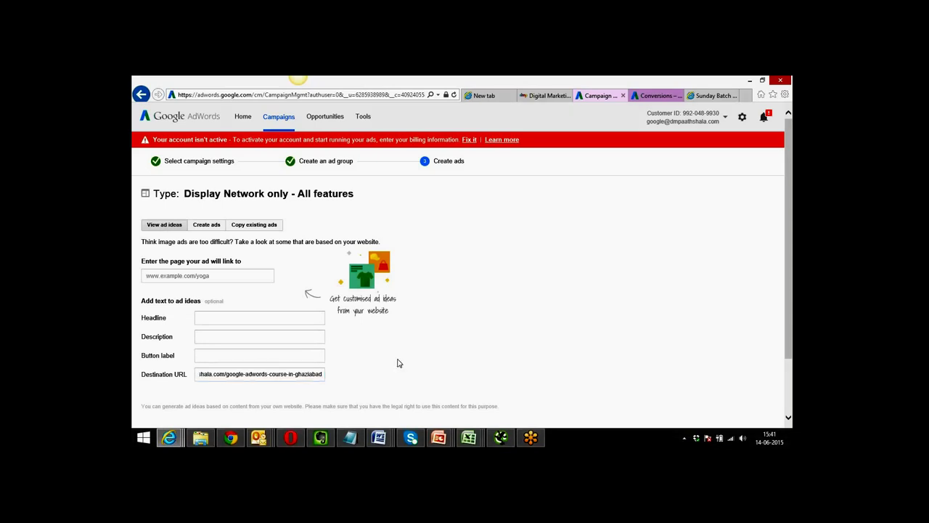
{"action": "scroll", "coordinate": [397, 363], "scroll_direction": "down", "scroll_amount": 1}
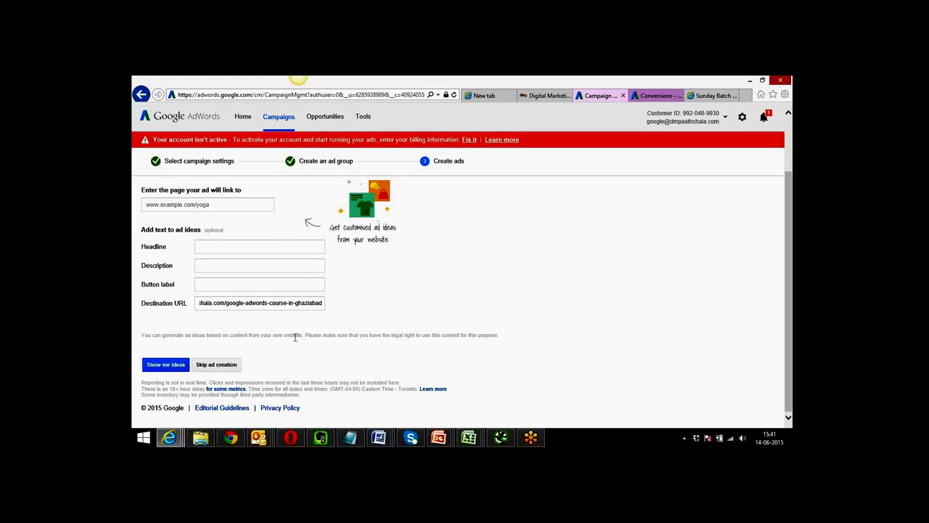
{"action": "scroll", "coordinate": [327, 361], "scroll_direction": "up", "scroll_amount": 1}
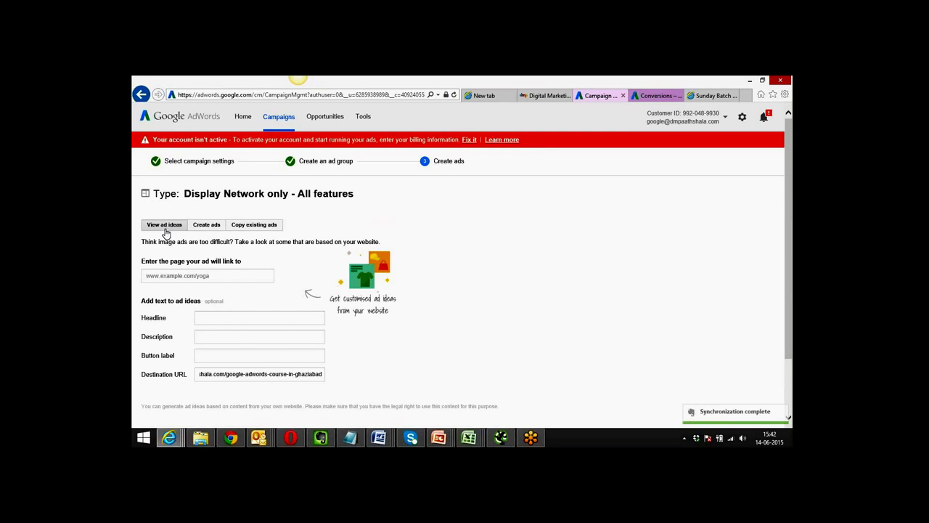
{"action": "left_click", "coordinate": [193, 277]}
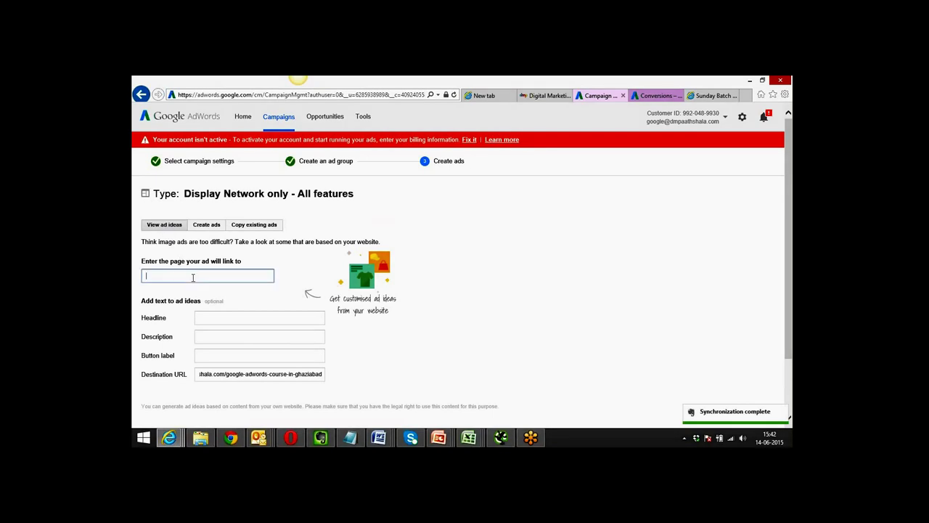
{"action": "key", "text": "ctrl+v"}
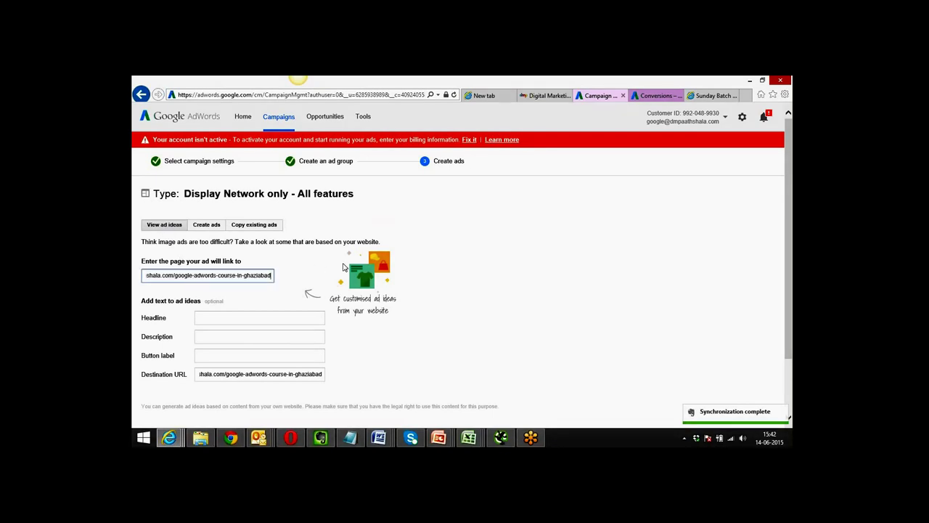
{"action": "left_click", "coordinate": [441, 296]}
{"action": "scroll", "coordinate": [443, 296], "scroll_direction": "down", "scroll_amount": 1}
{"action": "scroll", "coordinate": [441, 296], "scroll_direction": "down", "scroll_amount": 1}
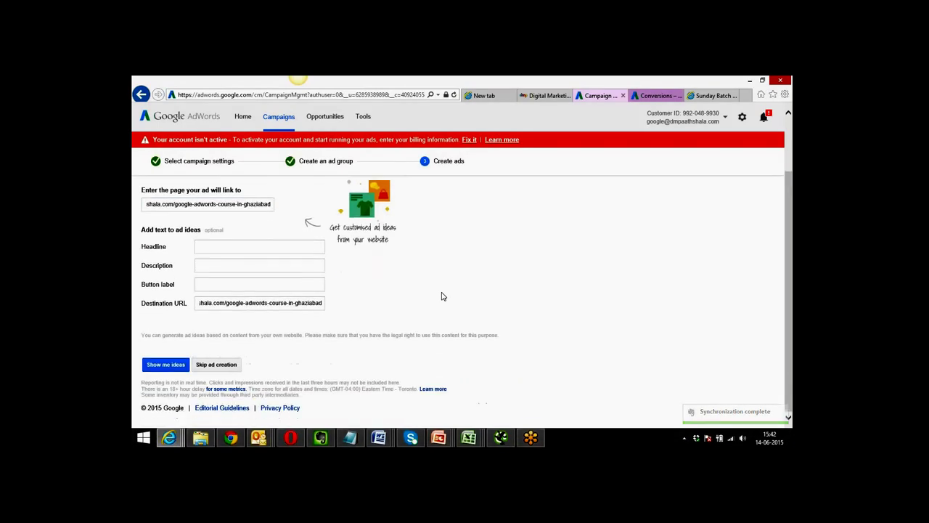
{"action": "left_click", "coordinate": [169, 366]}
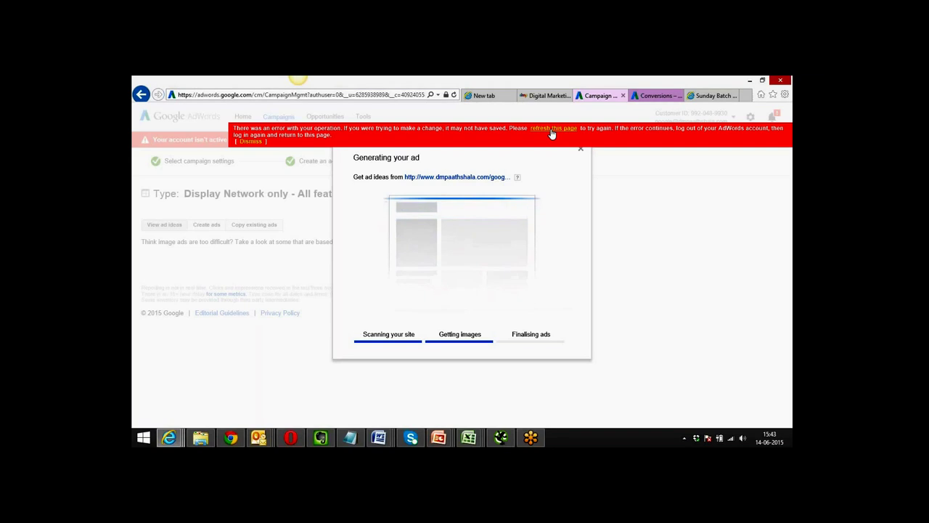
Use the error bar's 'refresh this page' link to reload AdWords.
{"action": "left_click", "coordinate": [551, 131]}
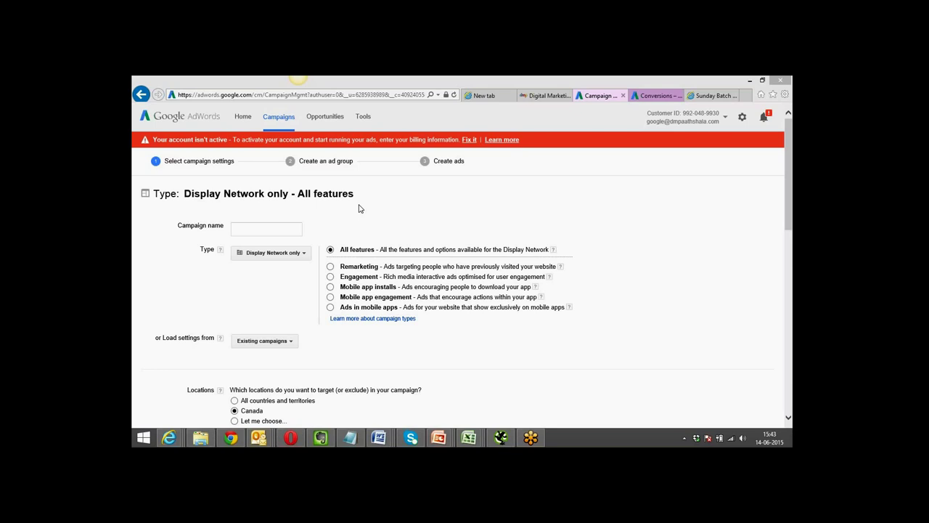
Open the All campaigns overview, cancelling the unsaved-changes prompt.
{"action": "left_click", "coordinate": [279, 120]}
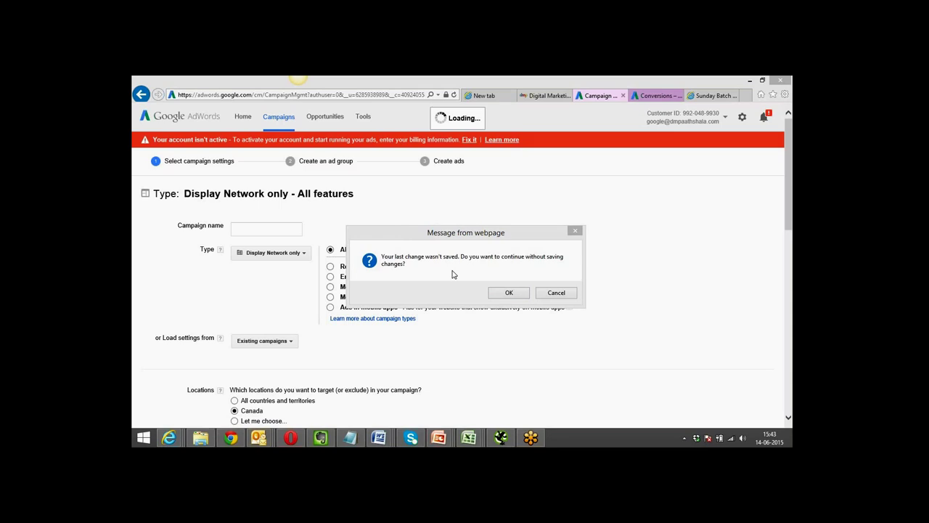
{"action": "left_click", "coordinate": [556, 294]}
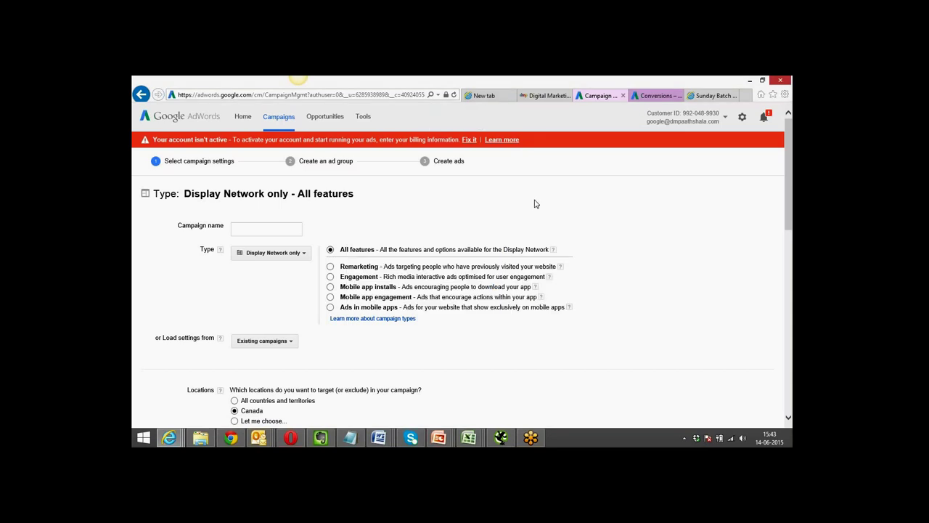
{"action": "left_click", "coordinate": [656, 95]}
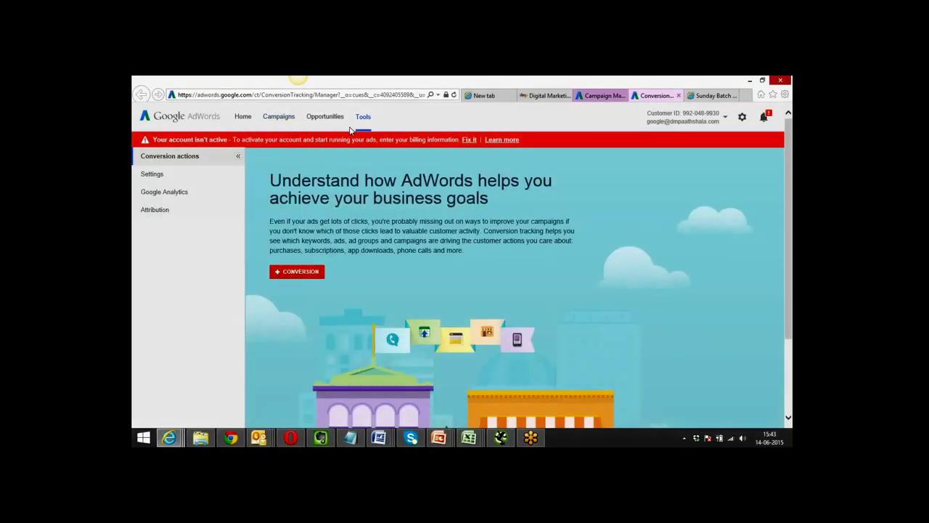
{"action": "left_click", "coordinate": [280, 118]}
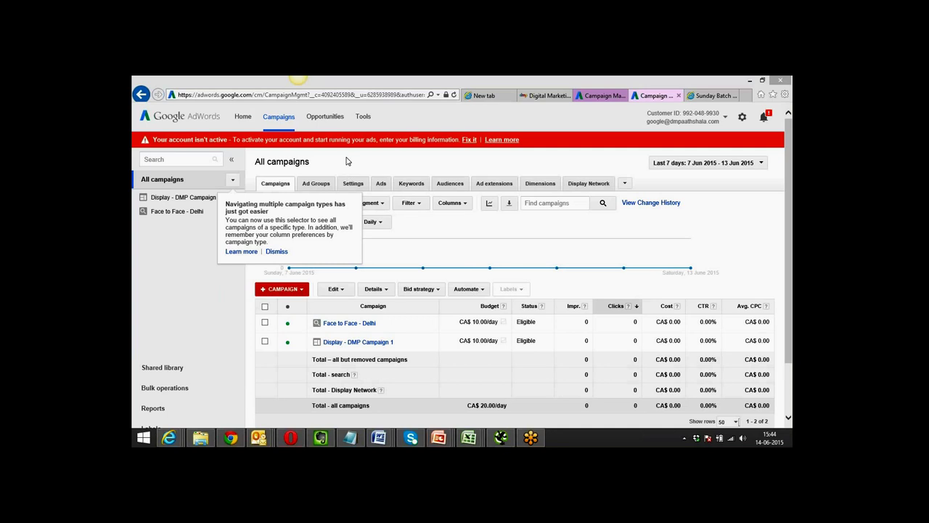
Open Display - DMP Campaign 1 from the campaigns table to view its Ad Group #1 Display.
{"action": "left_click", "coordinate": [233, 180]}
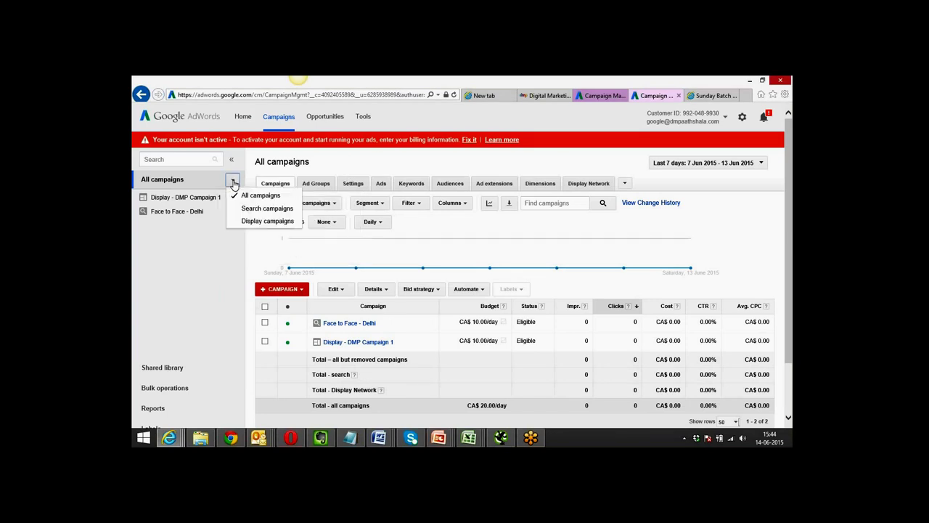
{"action": "left_click", "coordinate": [370, 161]}
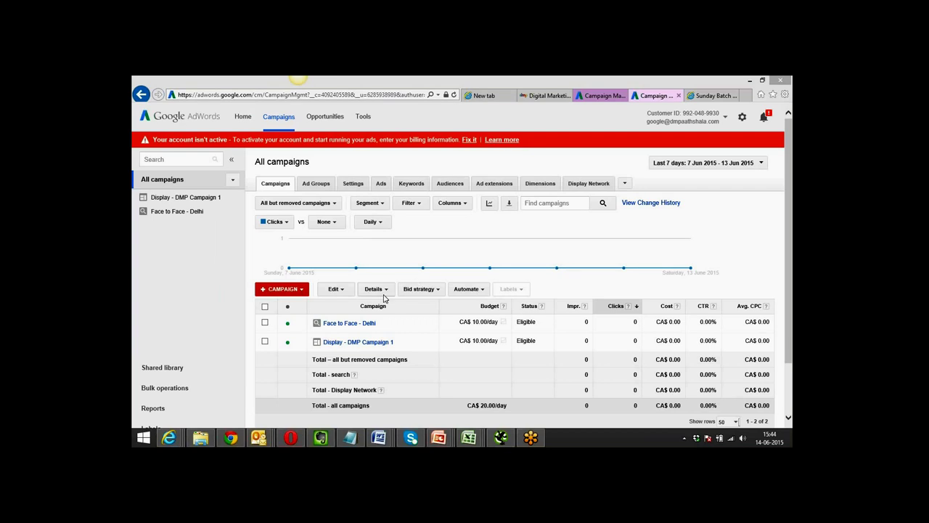
{"action": "left_click", "coordinate": [354, 344]}
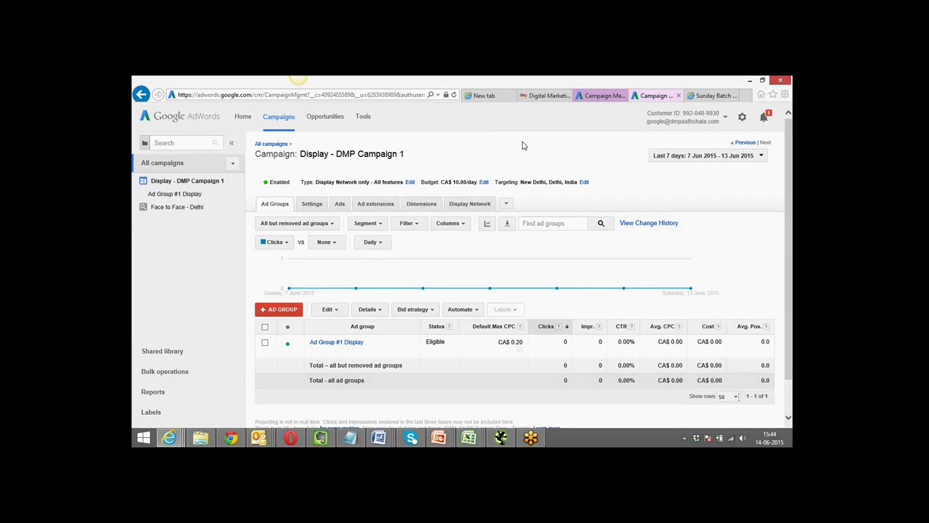
{"action": "left_click", "coordinate": [230, 437]}
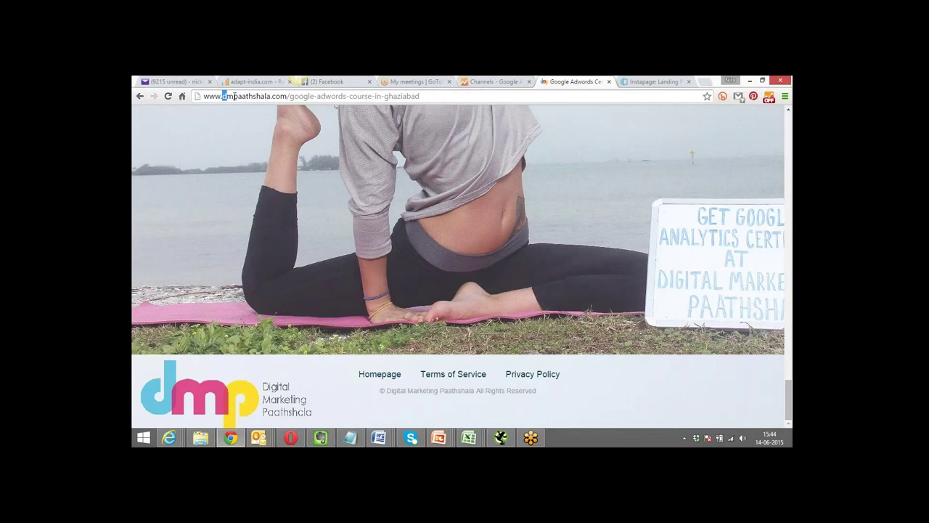
Copy the course landing page URL from Chrome's address bar and return to AdWords.
{"action": "left_click_drag", "start_coordinate": [222, 96], "coordinate": [424, 101]}
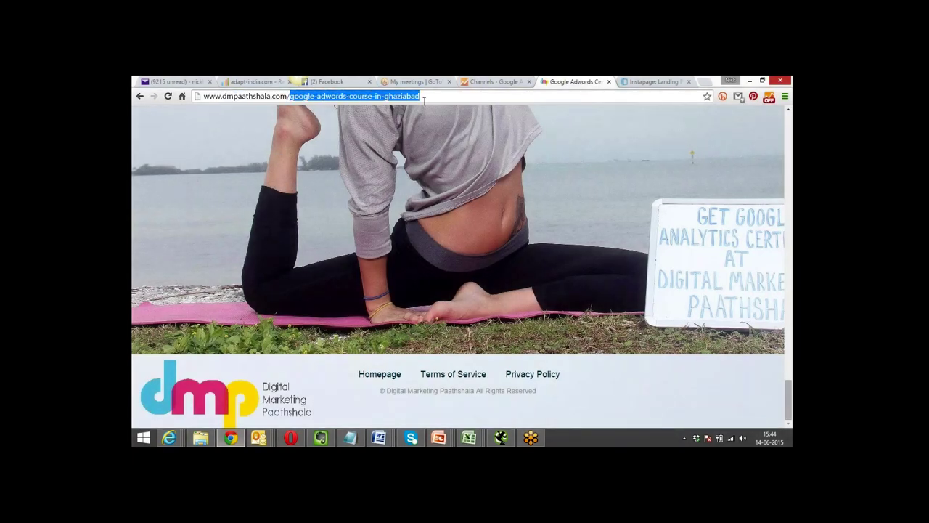
{"action": "key", "text": "alt+Tab"}
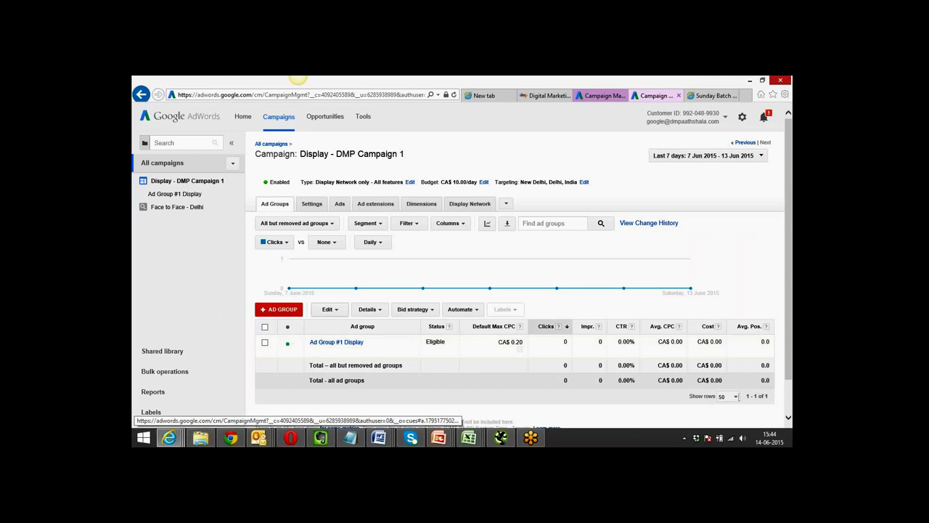
Start a new image ad, with ad ideas taken from the pasted google-adwords-course-in-ghaziabad page URL.
{"action": "left_click", "coordinate": [339, 205]}
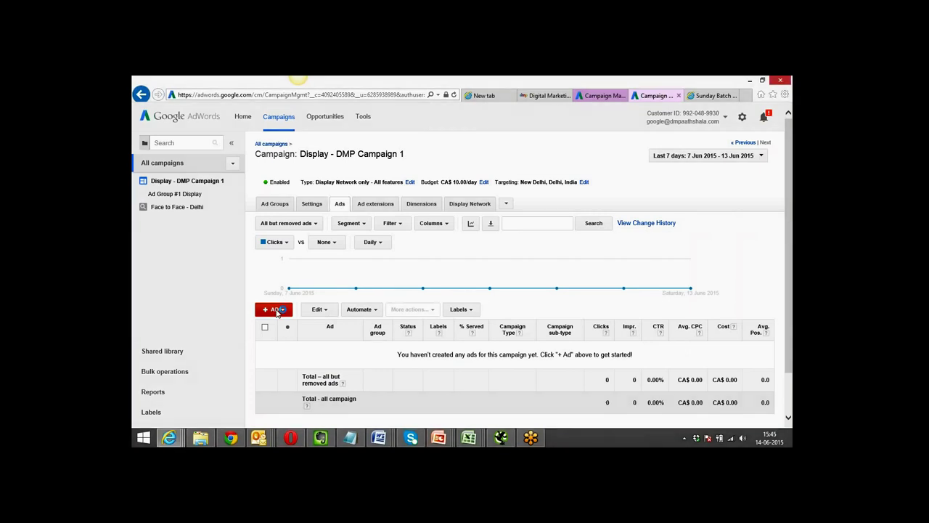
{"action": "left_click", "coordinate": [276, 310]}
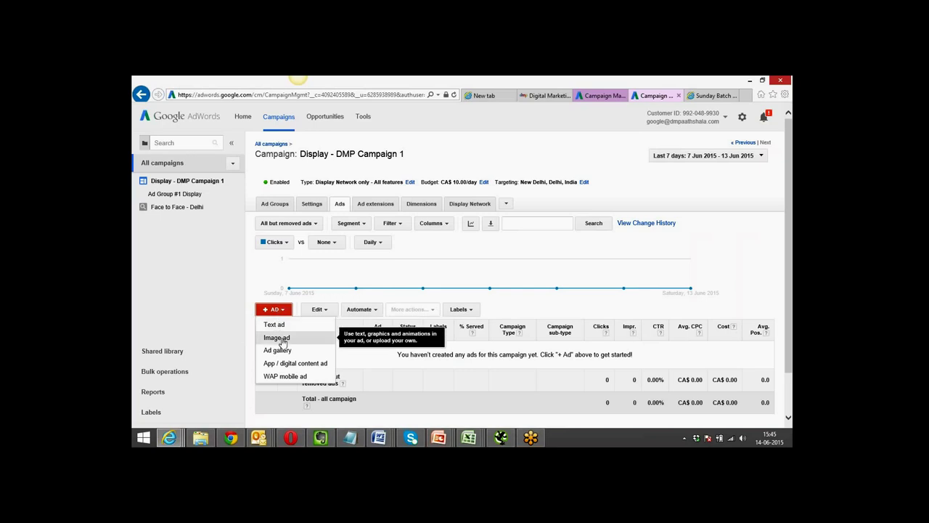
{"action": "left_click", "coordinate": [276, 338]}
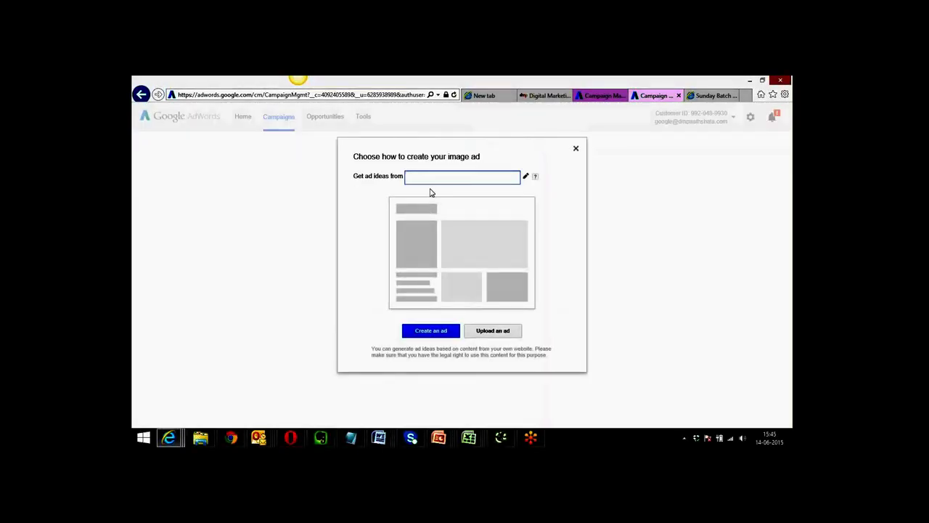
{"action": "key", "text": "ctrl+v"}
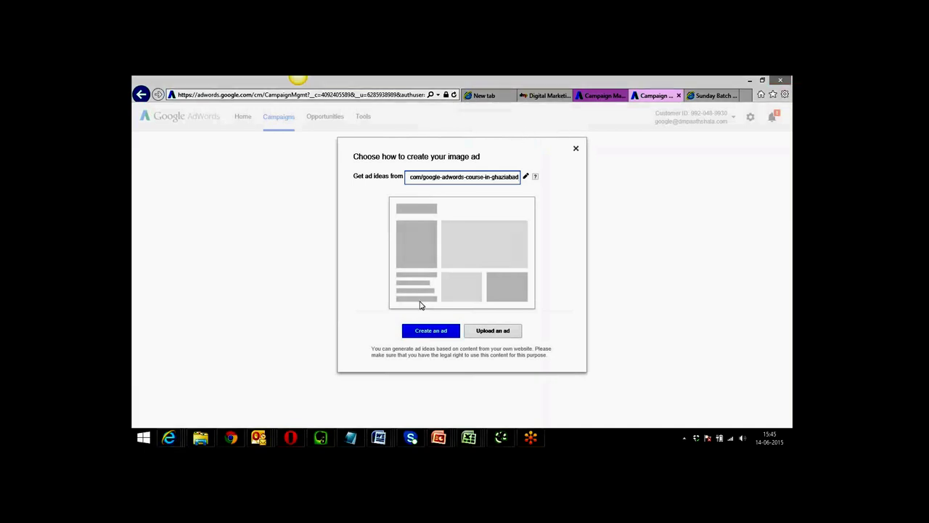
Generate image ad designs from the course page, then open the Minimalist design in the Editor.
{"action": "left_click", "coordinate": [422, 331]}
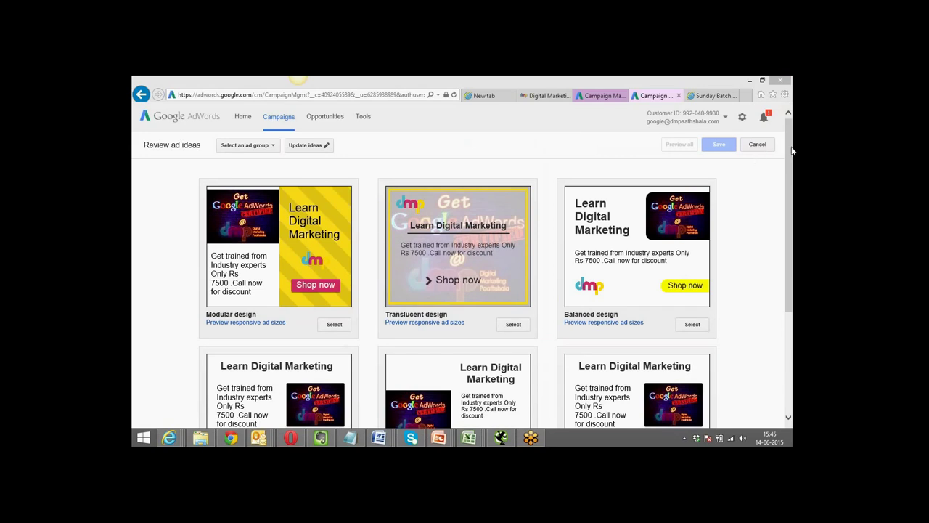
{"action": "left_click_drag", "start_coordinate": [789, 152], "coordinate": [792, 257]}
{"action": "left_click", "coordinate": [456, 358]}
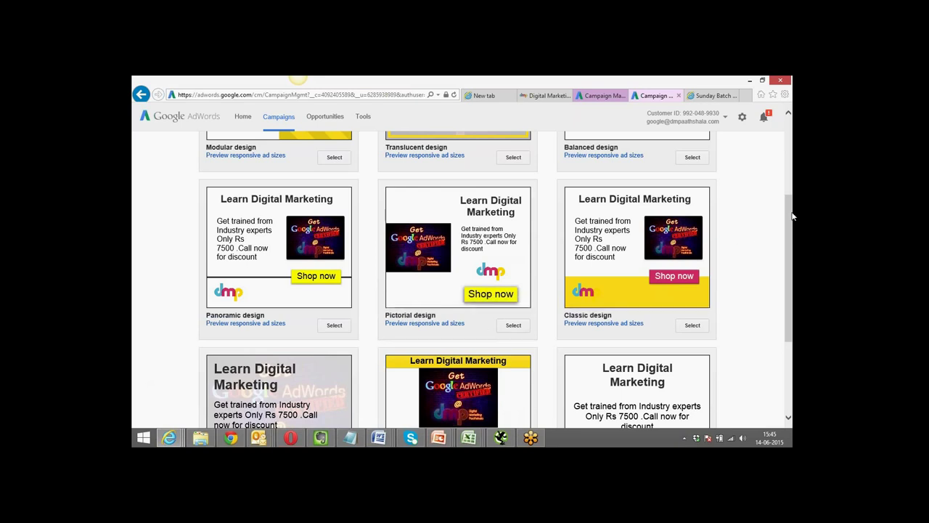
{"action": "left_click_drag", "start_coordinate": [792, 216], "coordinate": [791, 298]}
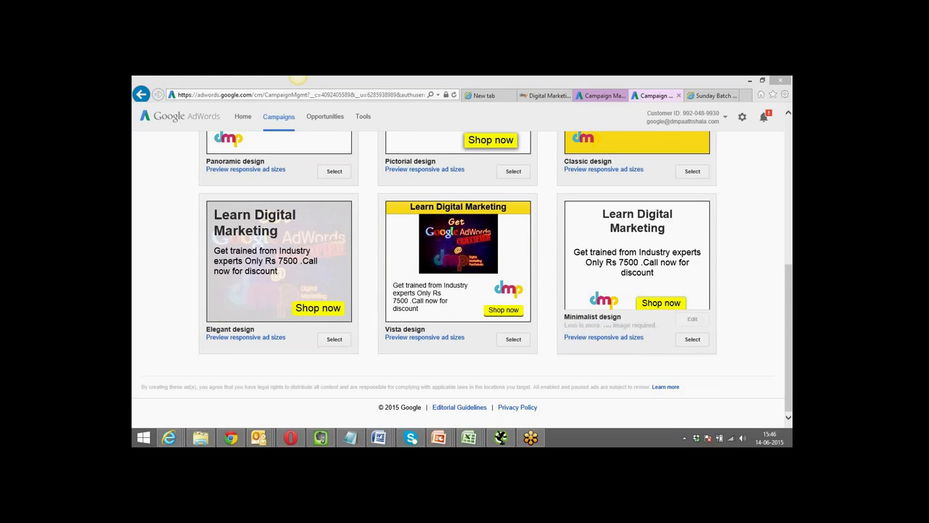
{"action": "mouse_move", "coordinate": [693, 339]}
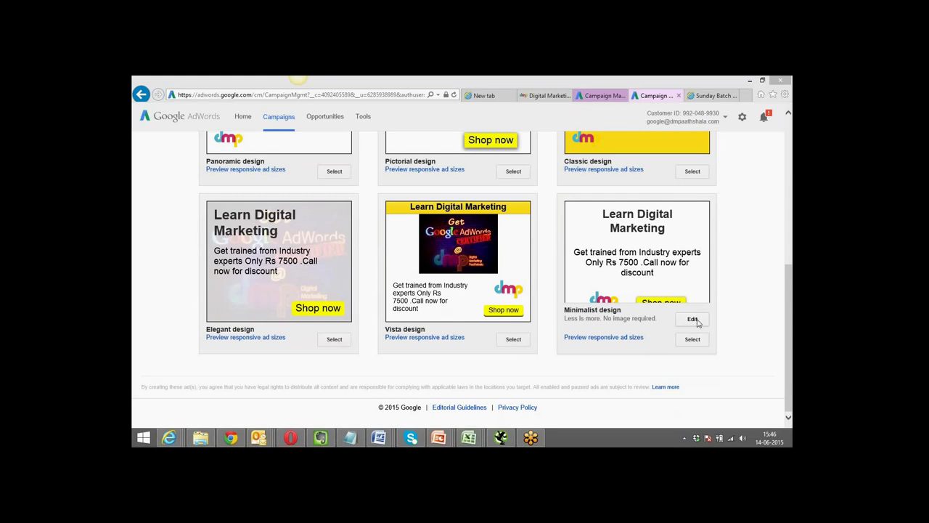
{"action": "left_click", "coordinate": [693, 319]}
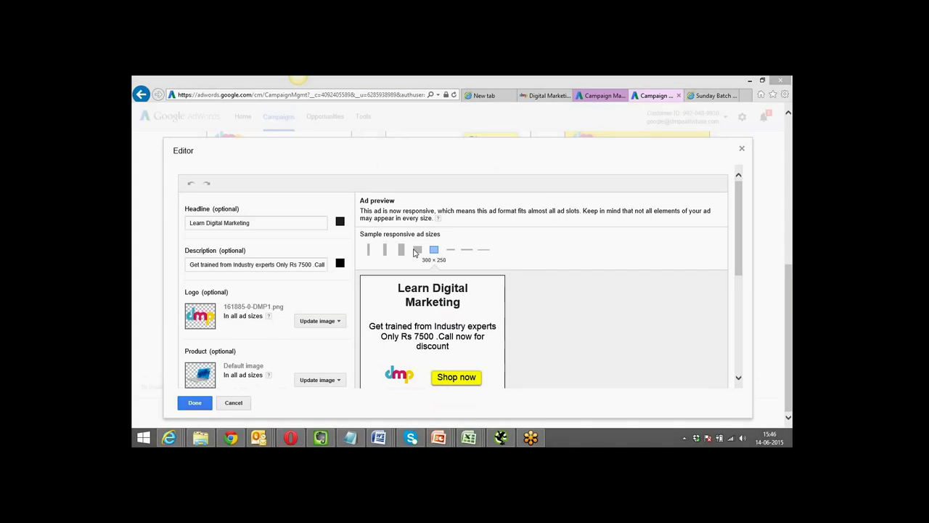
Change the Minimalist ad's button text from 'Shop now' to 'Call now' and confirm with Done.
{"action": "left_click", "coordinate": [792, 284]}
{"action": "left_click", "coordinate": [788, 279]}
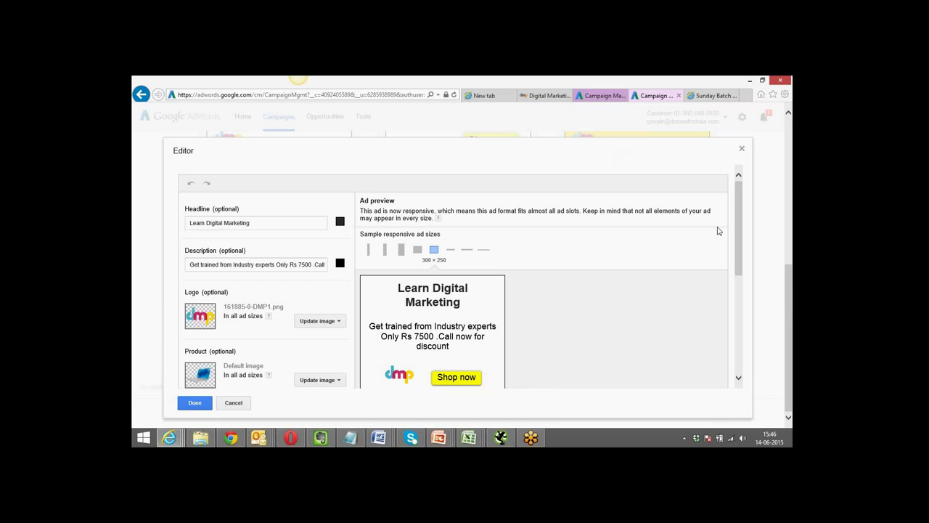
{"action": "left_click_drag", "start_coordinate": [736, 207], "coordinate": [740, 250]}
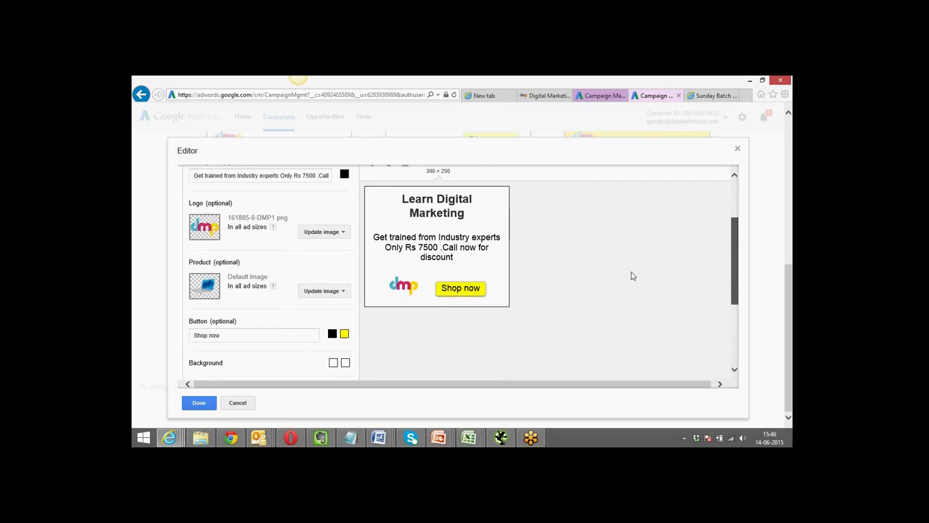
{"action": "left_click_drag", "start_coordinate": [209, 335], "coordinate": [191, 334]}
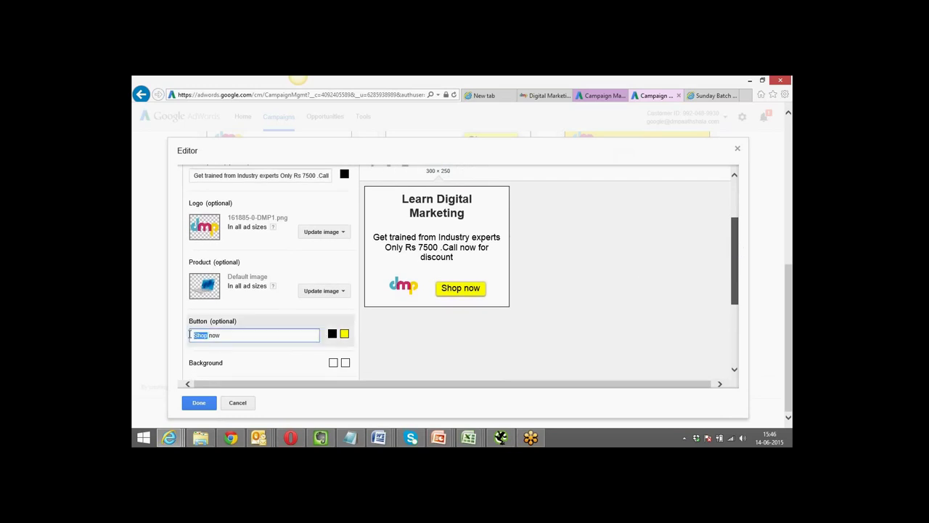
{"action": "type", "text": "CA"}
{"action": "type", "text": "ll"}
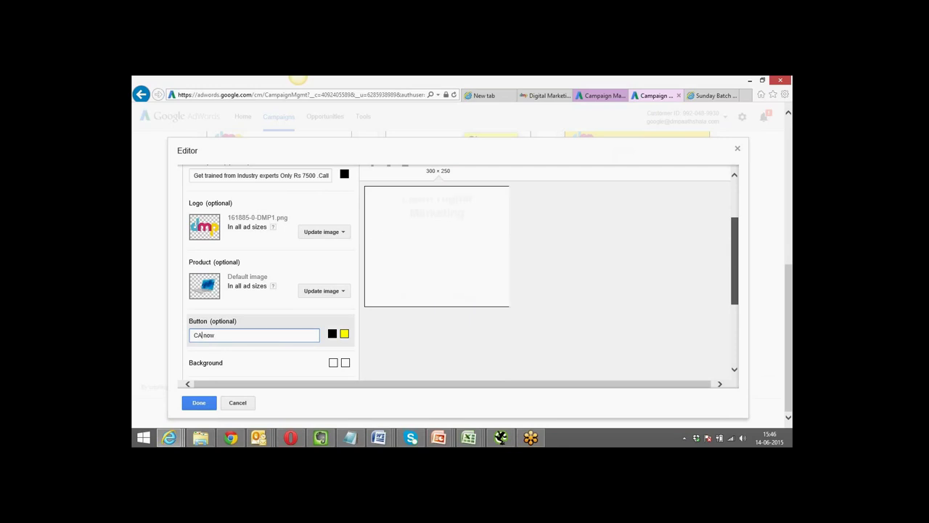
{"action": "key", "text": "BackSpace"}
{"action": "key", "text": "BackSpace"}
{"action": "key", "text": "BackSpace"}
{"action": "type", "text": "all"}
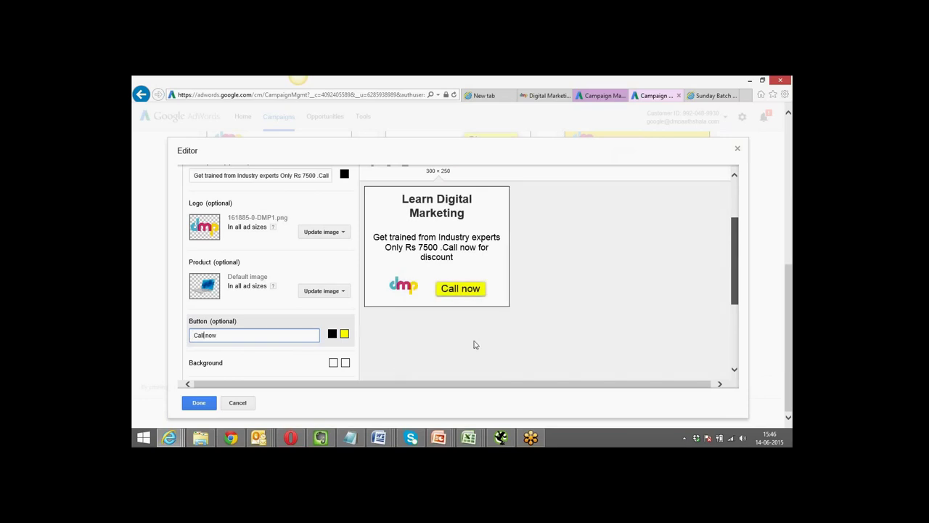
{"action": "left_click_drag", "start_coordinate": [738, 227], "coordinate": [736, 281]}
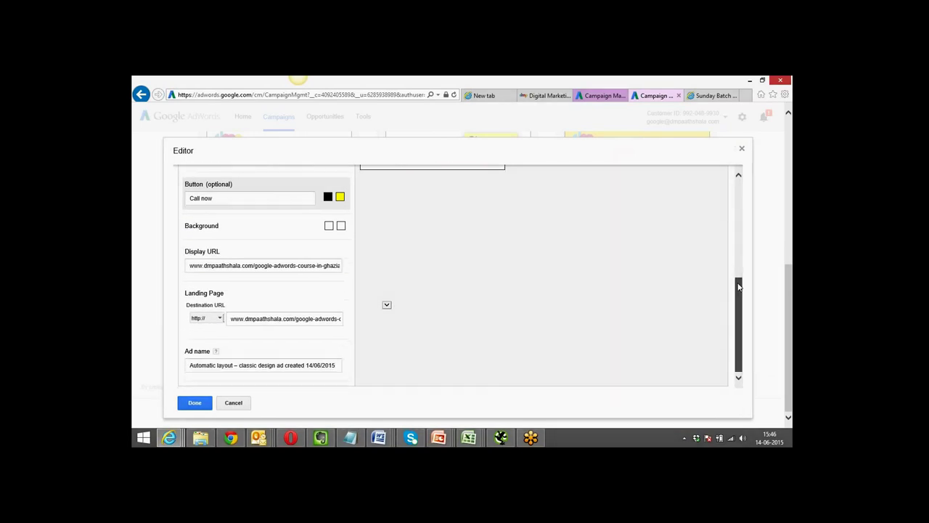
{"action": "left_click", "coordinate": [194, 403]}
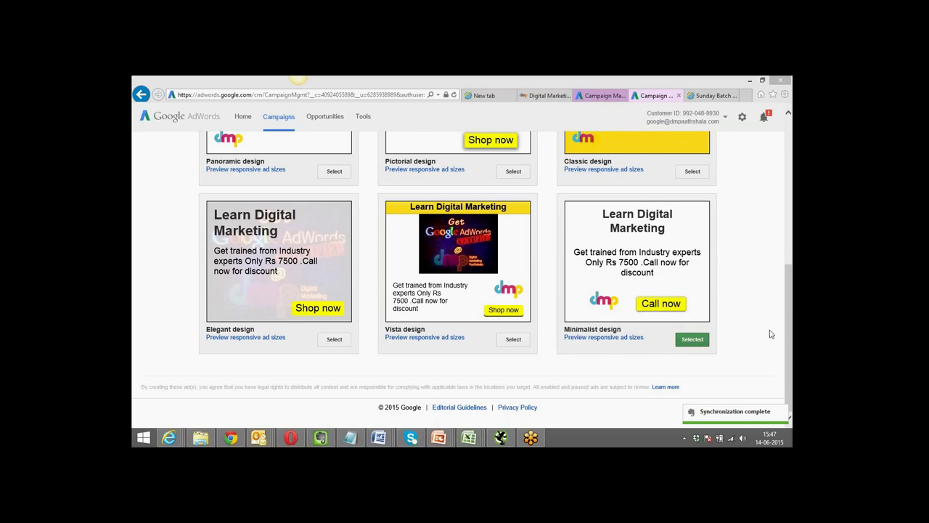
Assign the new ad to Ad Group #1 Display and save it.
{"action": "left_click_drag", "start_coordinate": [788, 340], "coordinate": [789, 297]}
{"action": "left_click_drag", "start_coordinate": [785, 270], "coordinate": [779, 183]}
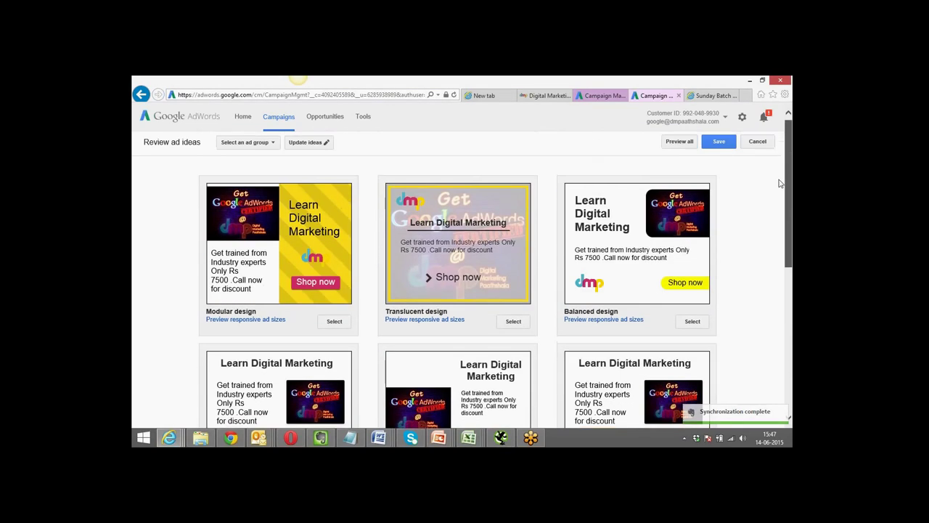
{"action": "left_click", "coordinate": [273, 147]}
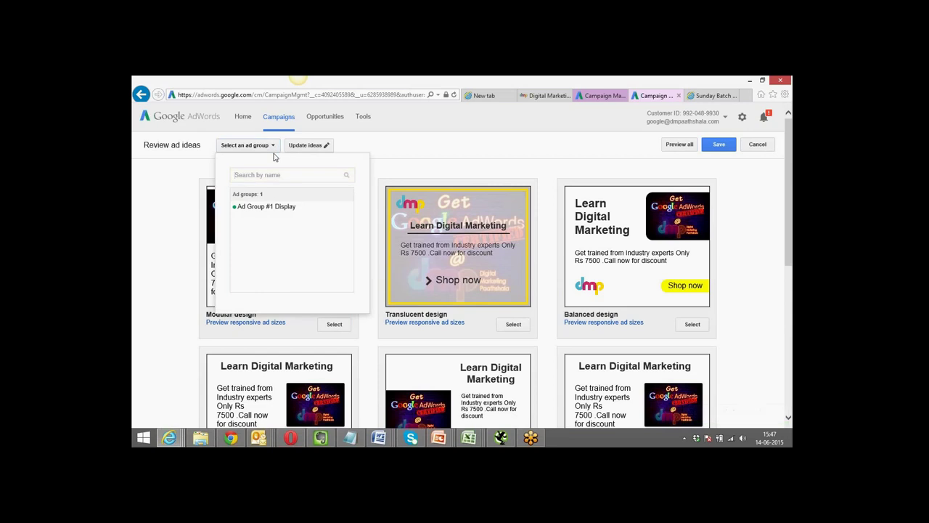
{"action": "left_click", "coordinate": [261, 207]}
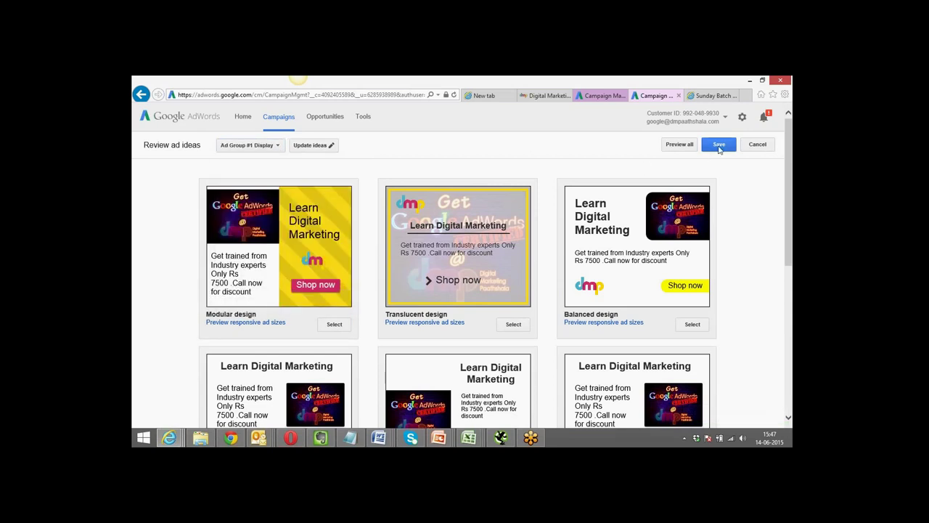
{"action": "left_click", "coordinate": [720, 148]}
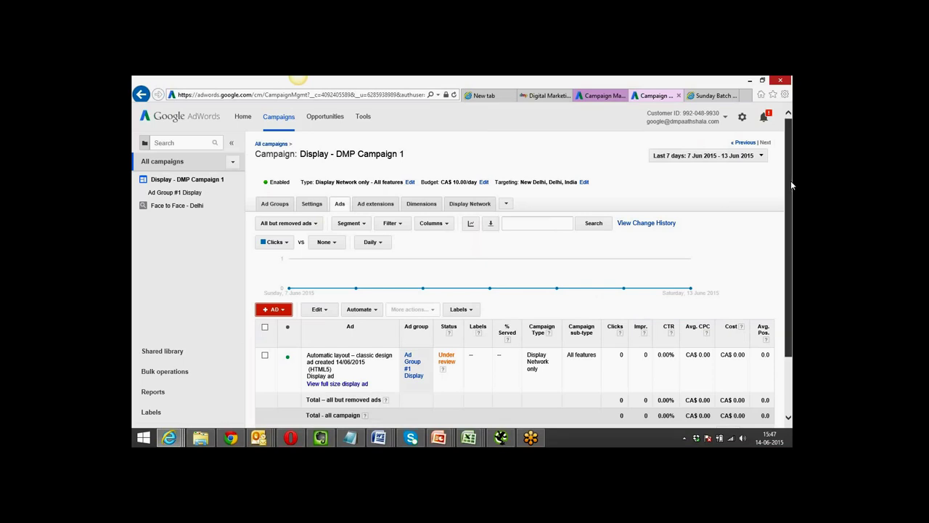
Open the full-size display ad preview and copy its shareable googleusercontent.com link.
{"action": "scroll", "coordinate": [776, 210], "scroll_direction": "down", "scroll_amount": 1}
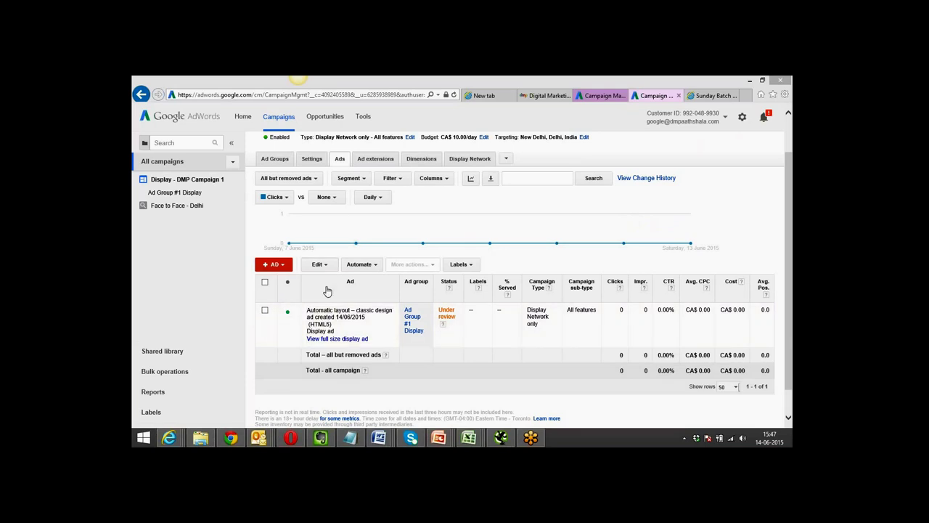
{"action": "left_click", "coordinate": [325, 340]}
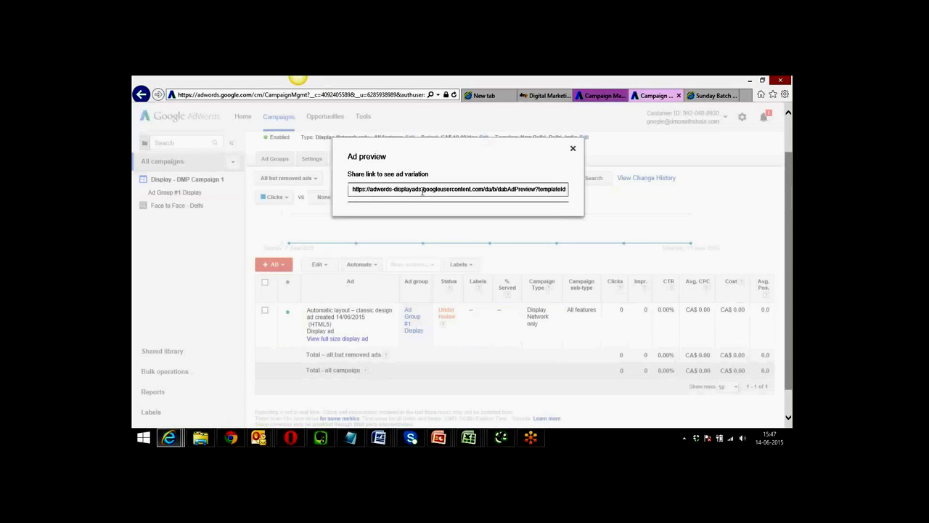
{"action": "left_click", "coordinate": [428, 191]}
{"action": "left_click", "coordinate": [427, 190]}
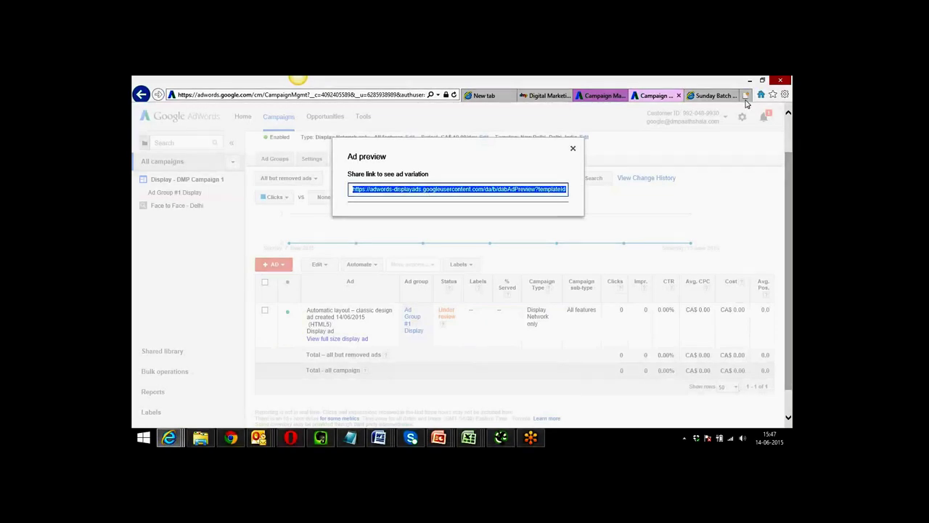
{"action": "left_click", "coordinate": [745, 95]}
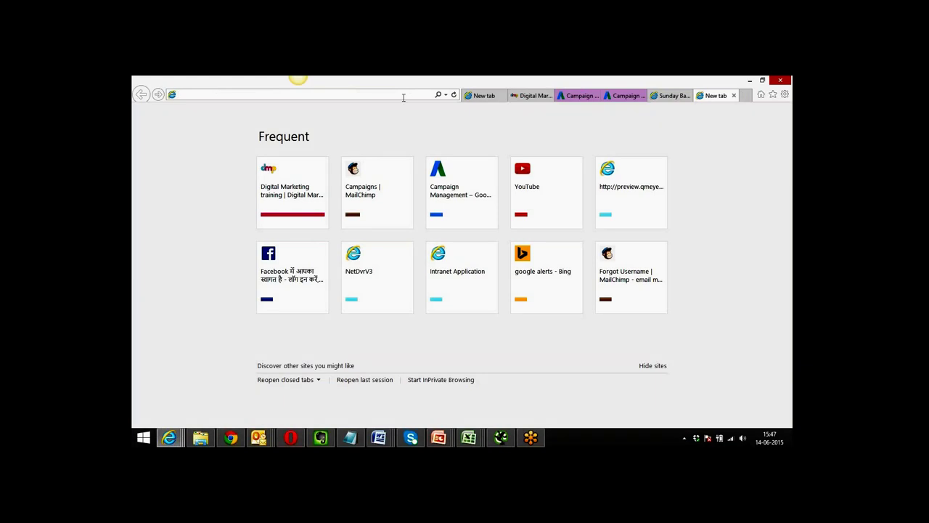
Load the copied preview link in a new tab, which says the ad isn't ready, then return to the Campaign tab.
{"action": "key", "text": "ctrl+v"}
{"action": "key", "text": "Return"}
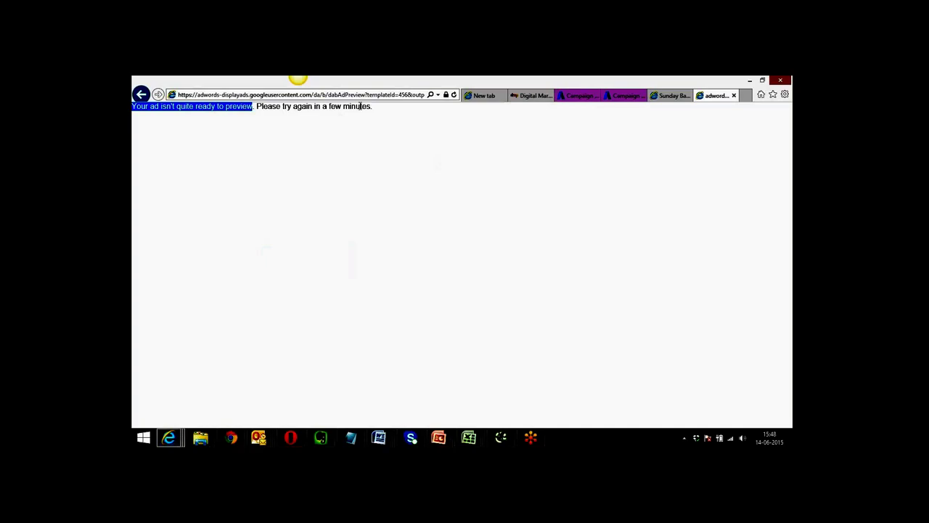
{"action": "left_click", "coordinate": [574, 96]}
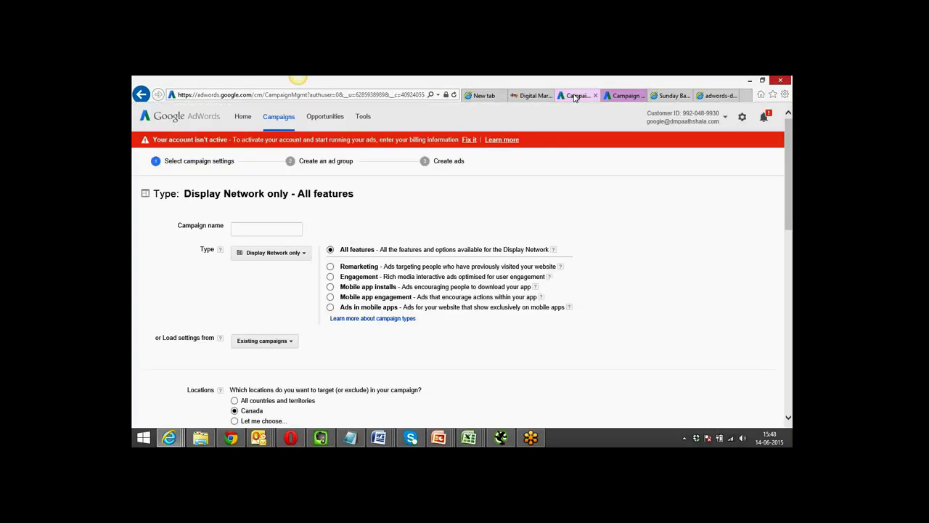
Close the Ad preview dialog to get back to Display - DMP Campaign 1's Ads list.
{"action": "left_click", "coordinate": [628, 98]}
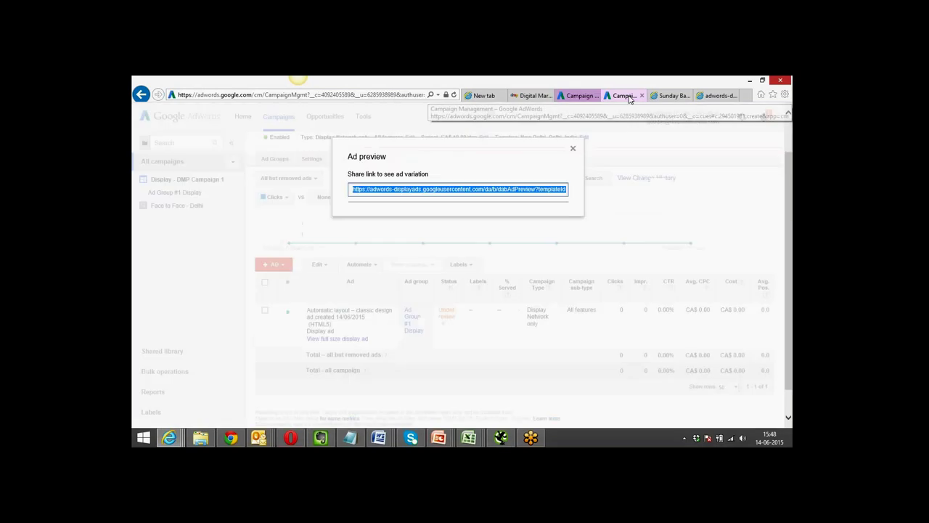
{"action": "left_click", "coordinate": [572, 148]}
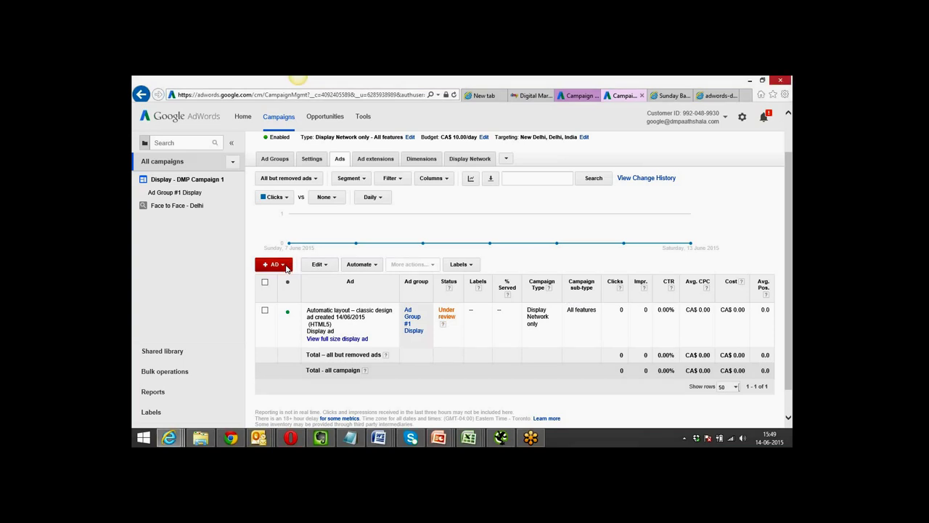
{"action": "left_click", "coordinate": [287, 268]}
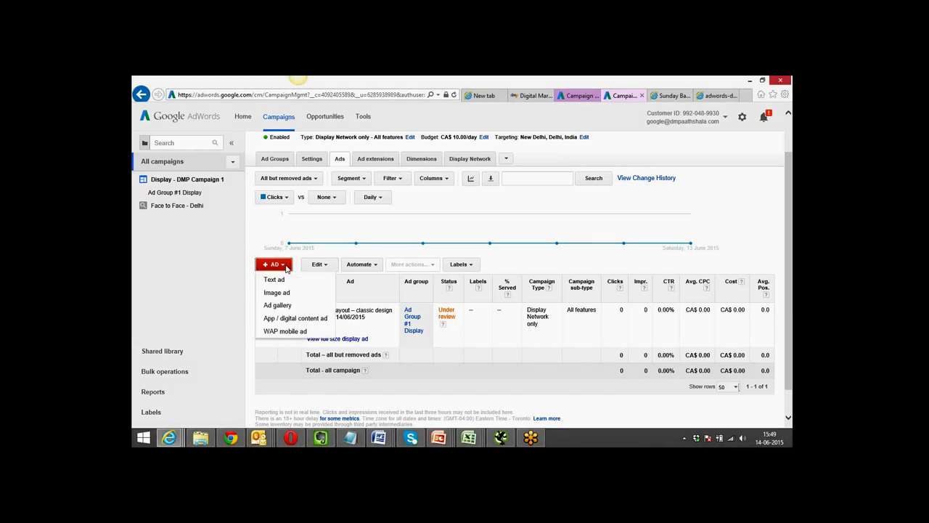
Browse the Ad gallery's Video ads formats, expanding the list to reveal Expandable video v. 1.0.
{"action": "left_click", "coordinate": [278, 306]}
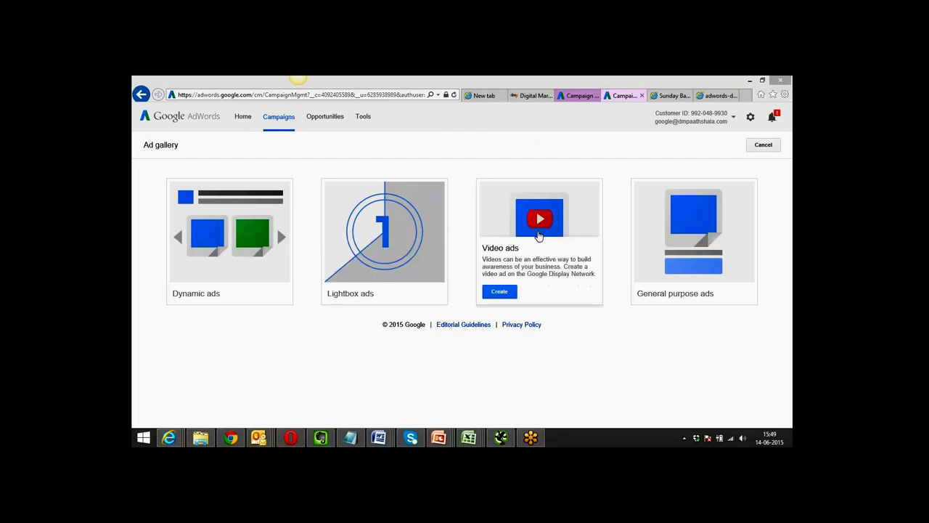
{"action": "left_click", "coordinate": [500, 293]}
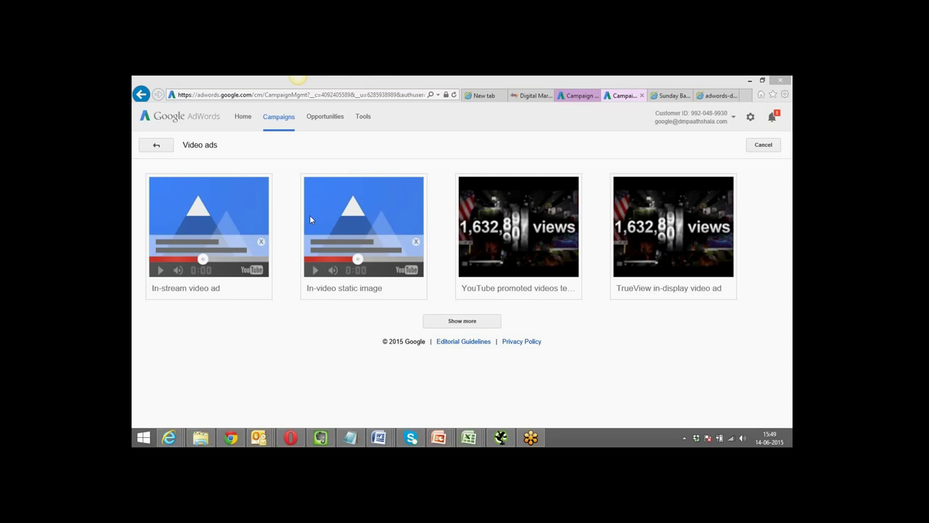
{"action": "left_click", "coordinate": [455, 323]}
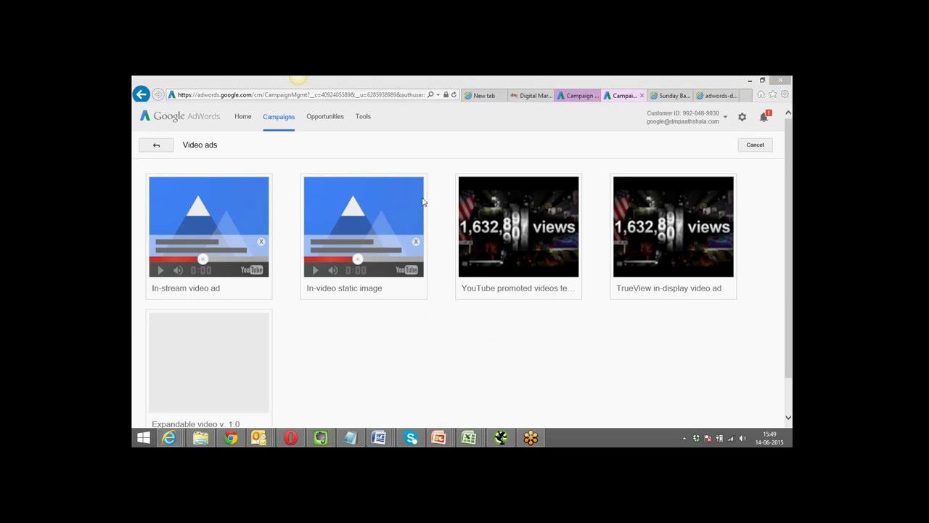
{"action": "left_click", "coordinate": [791, 152]}
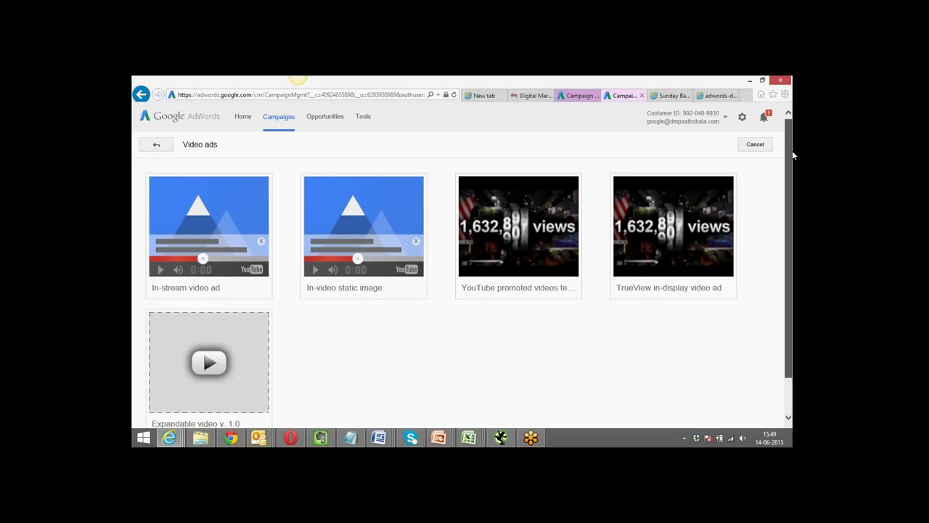
{"action": "left_click_drag", "start_coordinate": [793, 155], "coordinate": [792, 202]}
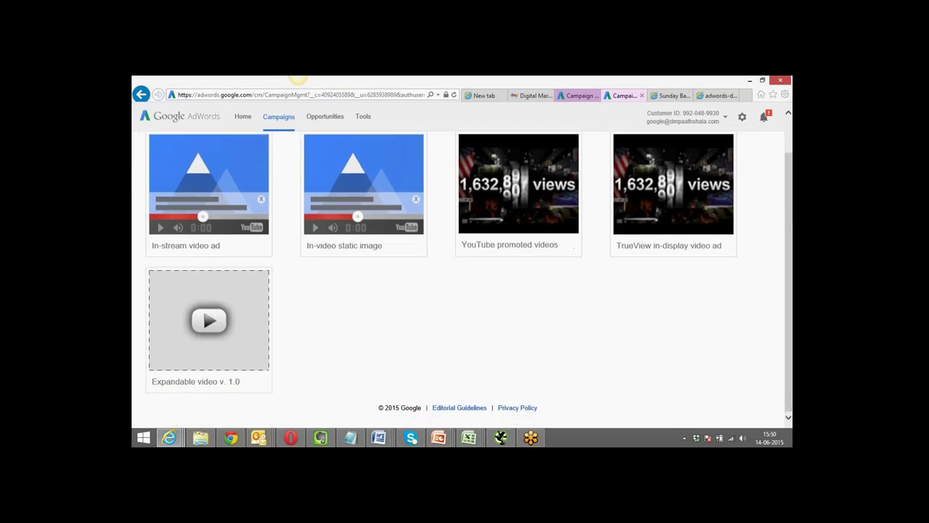
{"action": "mouse_move", "coordinate": [185, 205]}
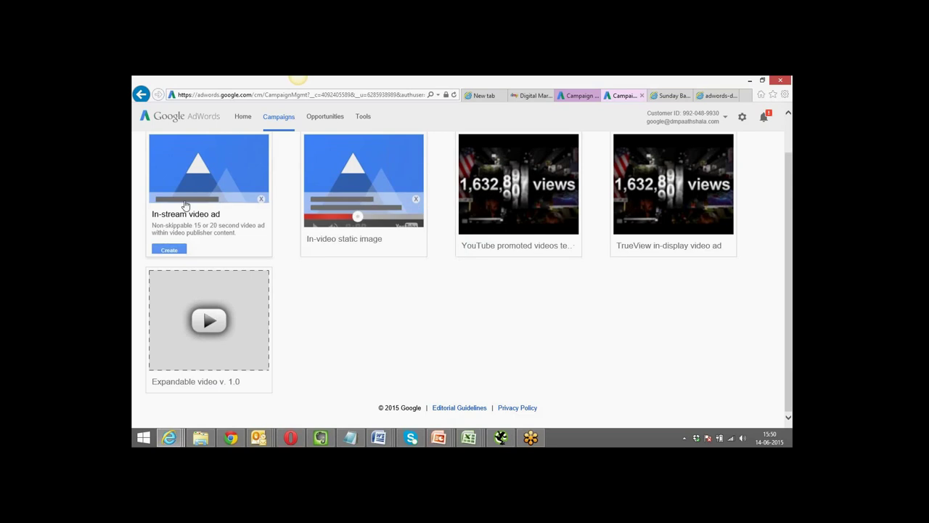
{"action": "left_click", "coordinate": [169, 244]}
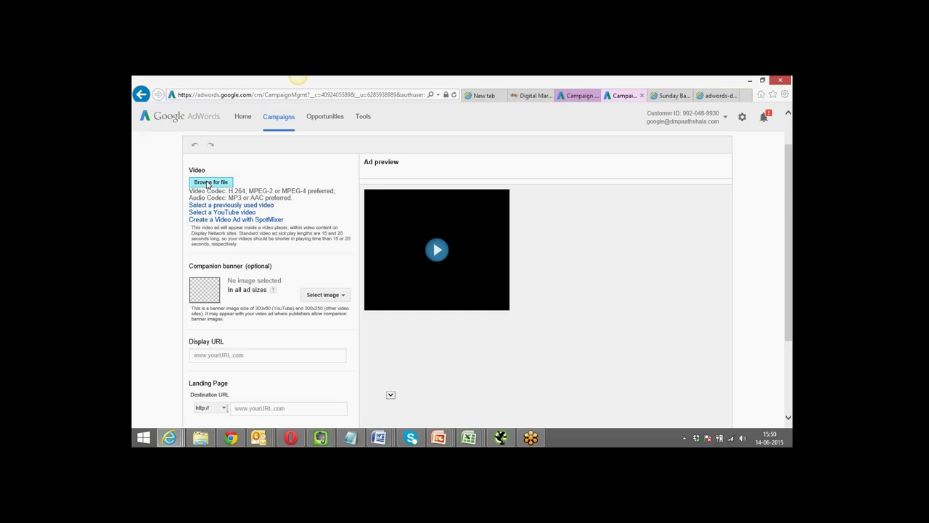
{"action": "left_click", "coordinate": [206, 183]}
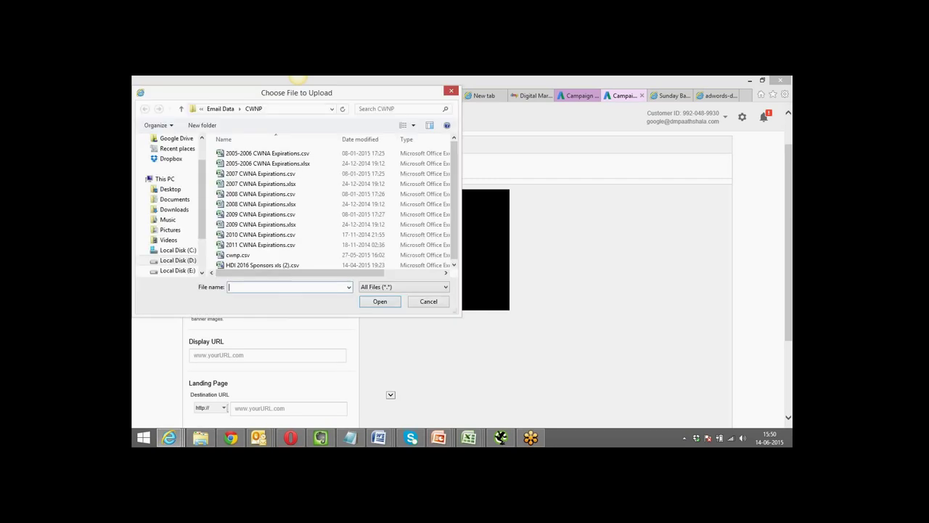
{"action": "left_click", "coordinate": [450, 92]}
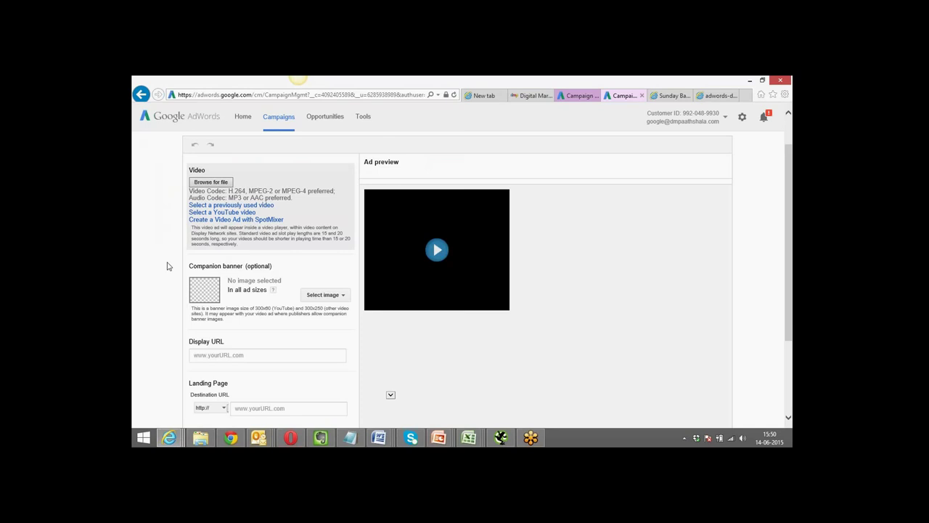
{"action": "scroll", "coordinate": [167, 265], "scroll_direction": "down", "scroll_amount": 3}
{"action": "scroll", "coordinate": [167, 266], "scroll_direction": "up", "scroll_amount": 2}
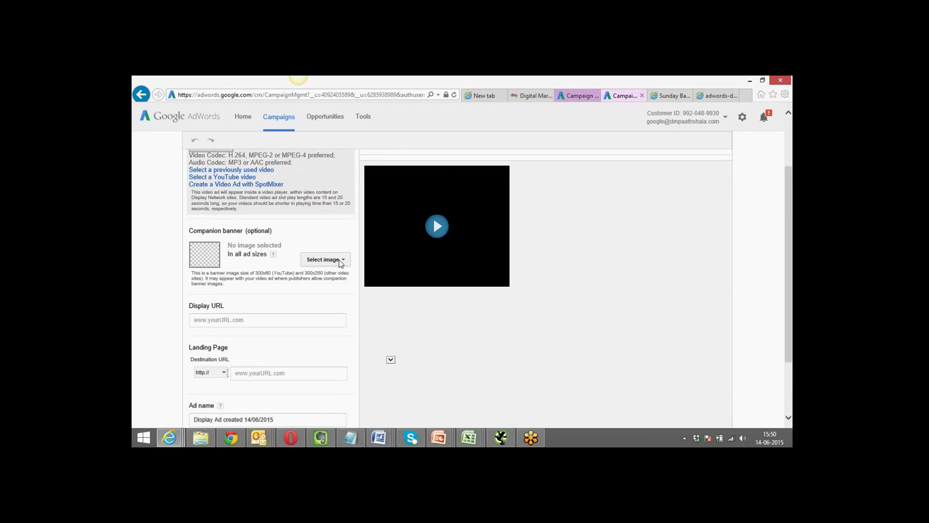
{"action": "left_click", "coordinate": [338, 262]}
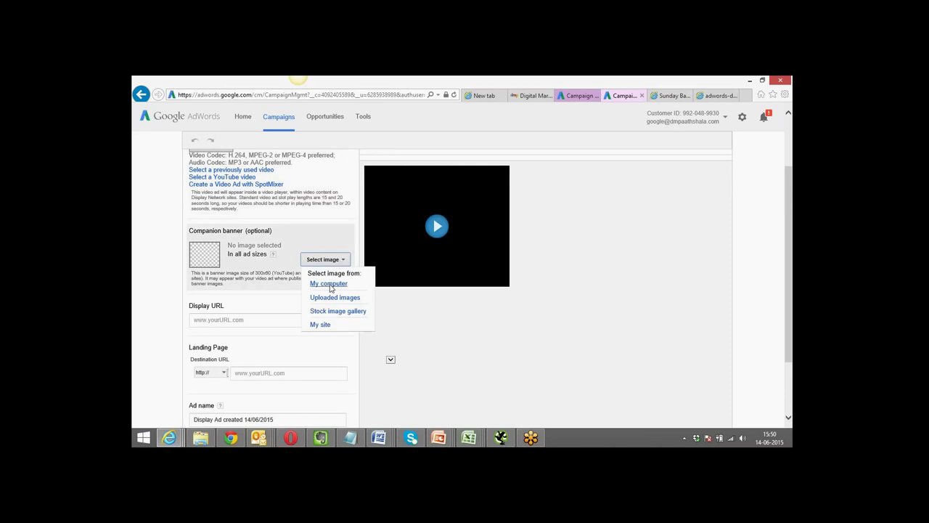
{"action": "left_click", "coordinate": [162, 297]}
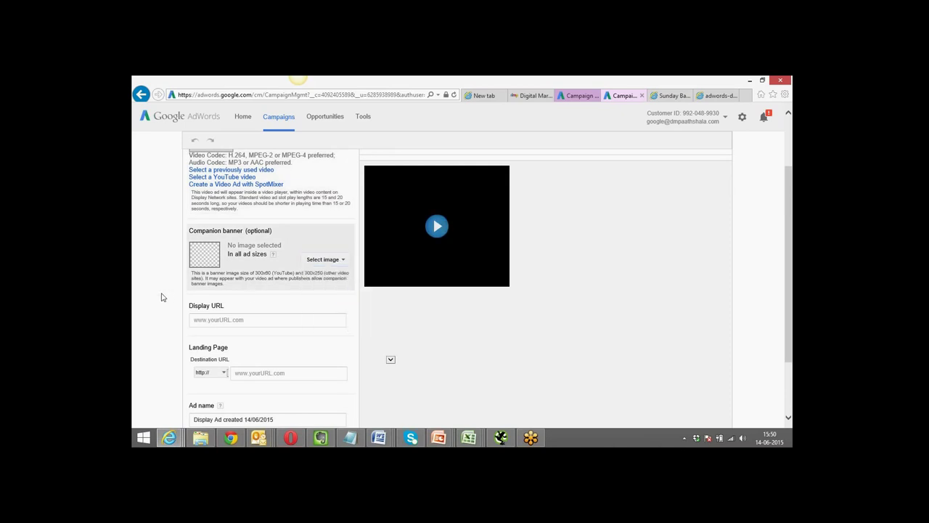
{"action": "scroll", "coordinate": [163, 297], "scroll_direction": "down", "scroll_amount": 3}
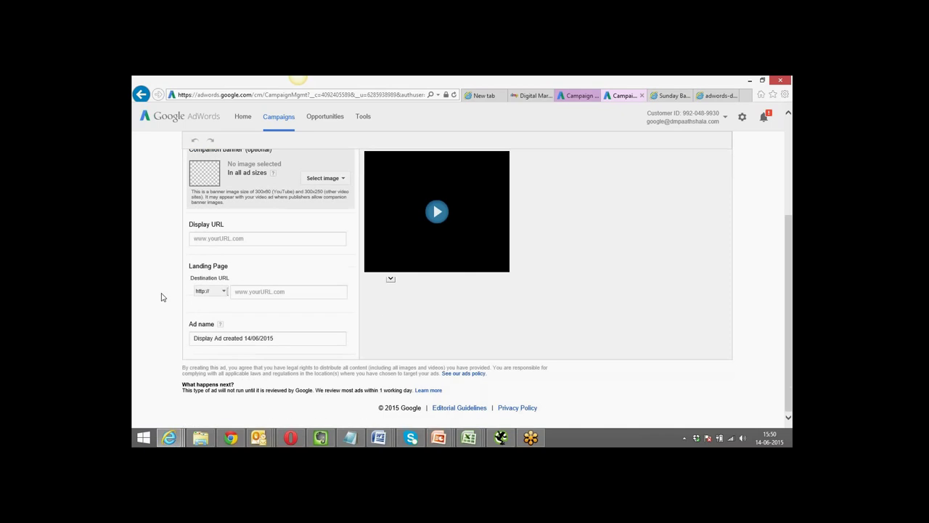
{"action": "scroll", "coordinate": [162, 297], "scroll_direction": "up", "scroll_amount": 5}
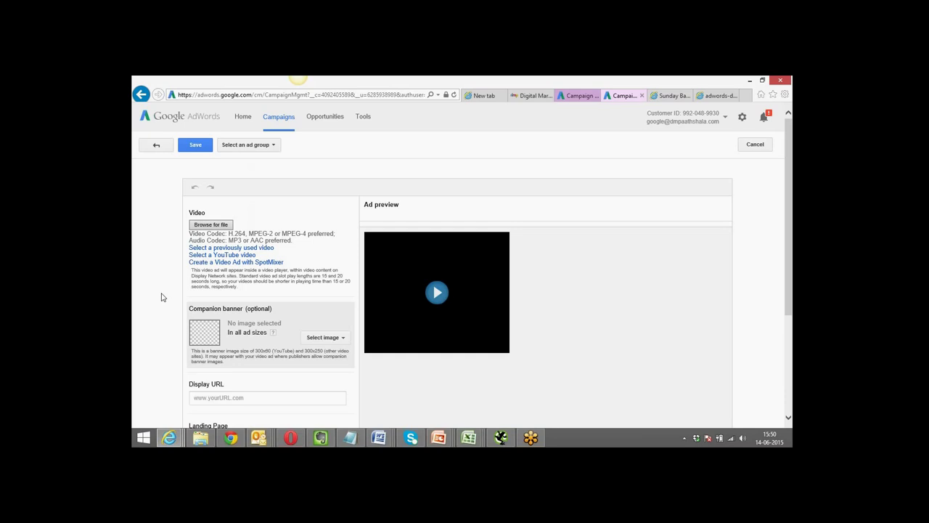
{"action": "scroll", "coordinate": [162, 296], "scroll_direction": "down", "scroll_amount": 1}
{"action": "scroll", "coordinate": [162, 297], "scroll_direction": "down", "scroll_amount": 3}
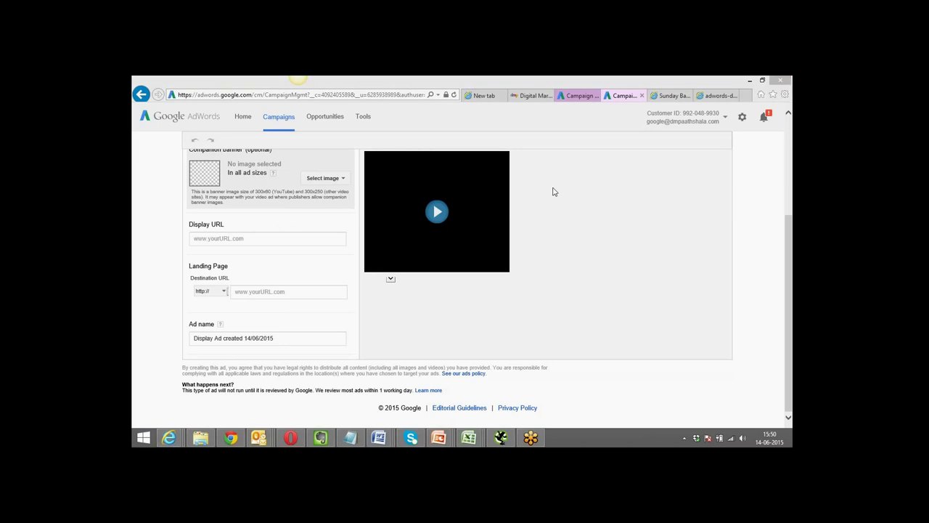
Switch the video ad's landing page type to Final URL, leaving the URL field empty.
{"action": "left_click", "coordinate": [390, 282]}
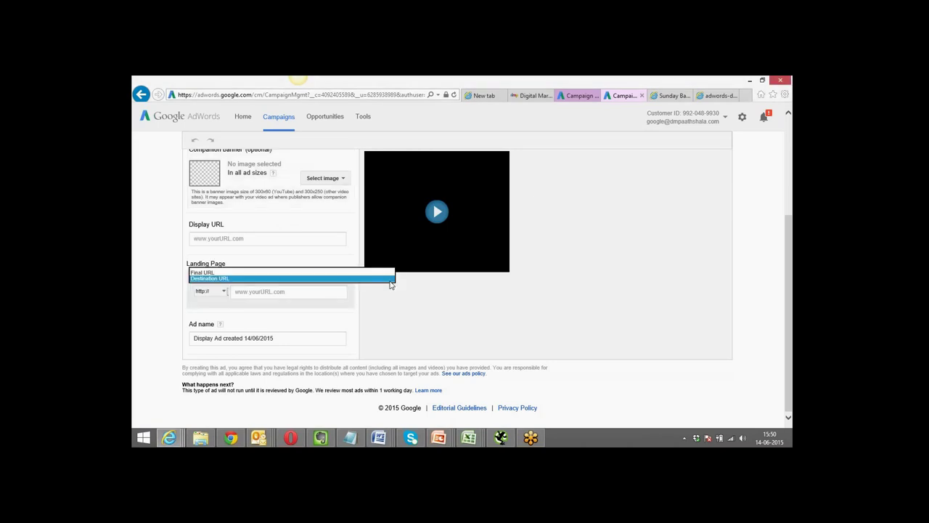
{"action": "left_click", "coordinate": [317, 274]}
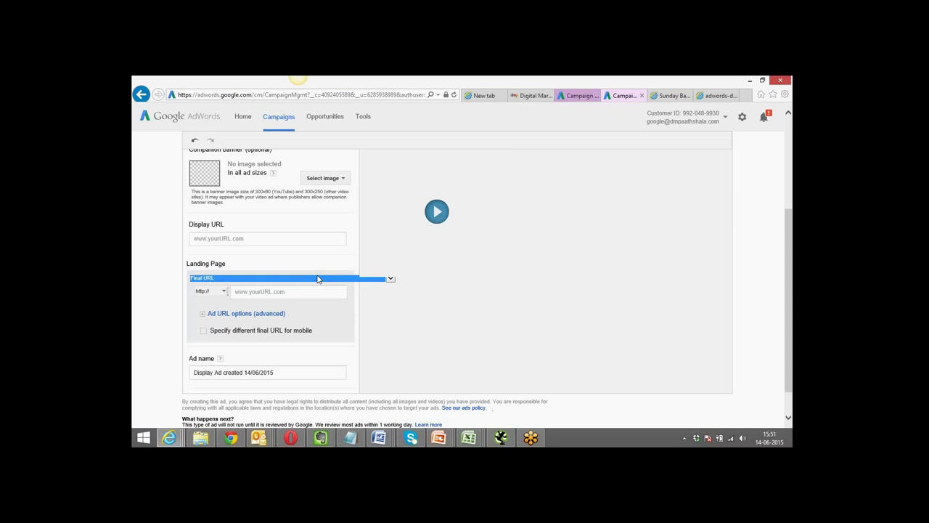
{"action": "left_click", "coordinate": [253, 291]}
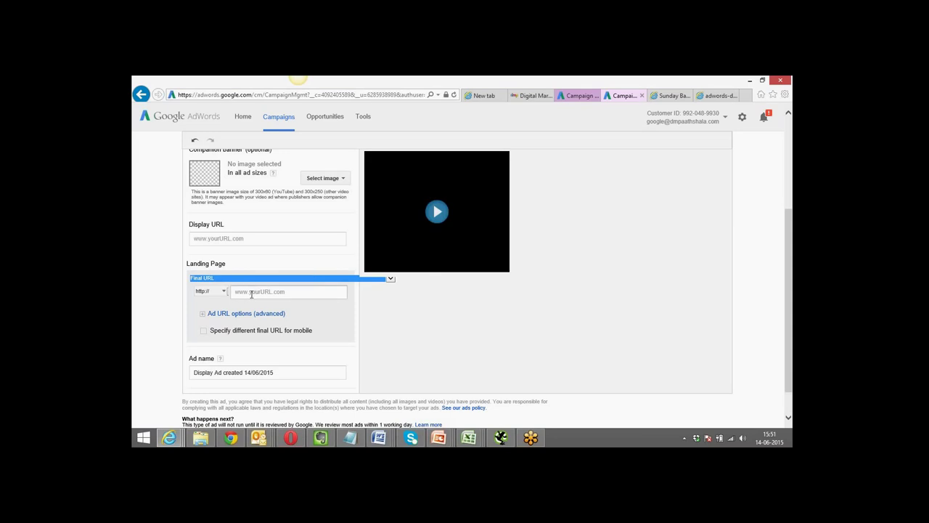
{"action": "left_click", "coordinate": [251, 293]}
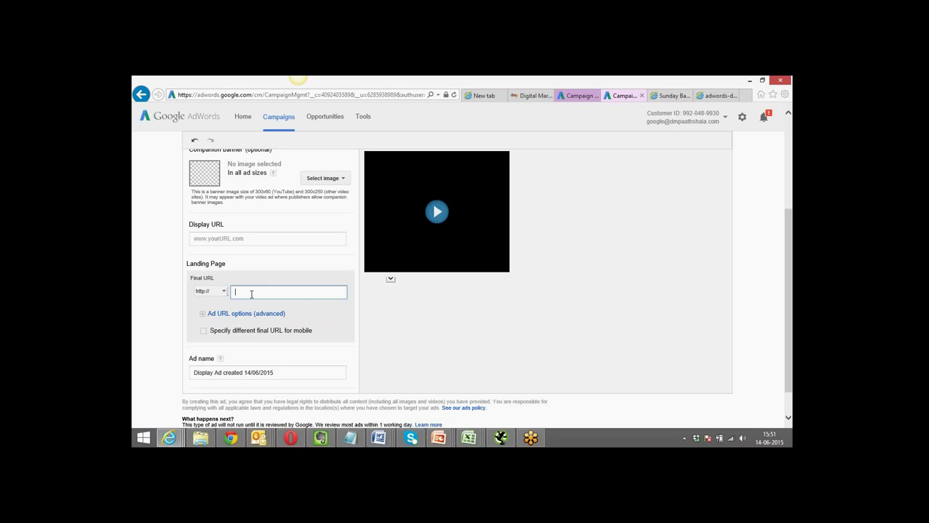
{"action": "left_click", "coordinate": [159, 310]}
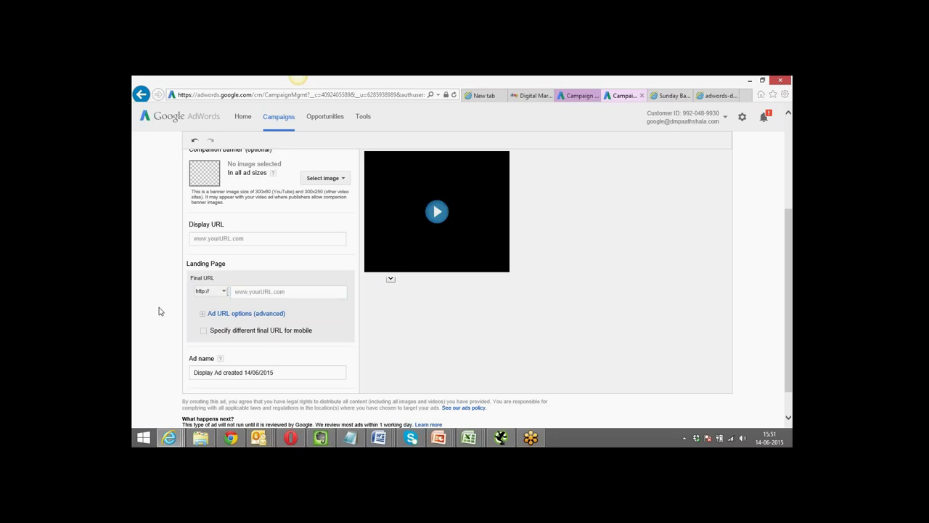
Scroll back to the top of the form and return to the Video ads gallery.
{"action": "scroll", "coordinate": [160, 310], "scroll_direction": "up", "scroll_amount": 1}
{"action": "scroll", "coordinate": [160, 311], "scroll_direction": "up", "scroll_amount": 3}
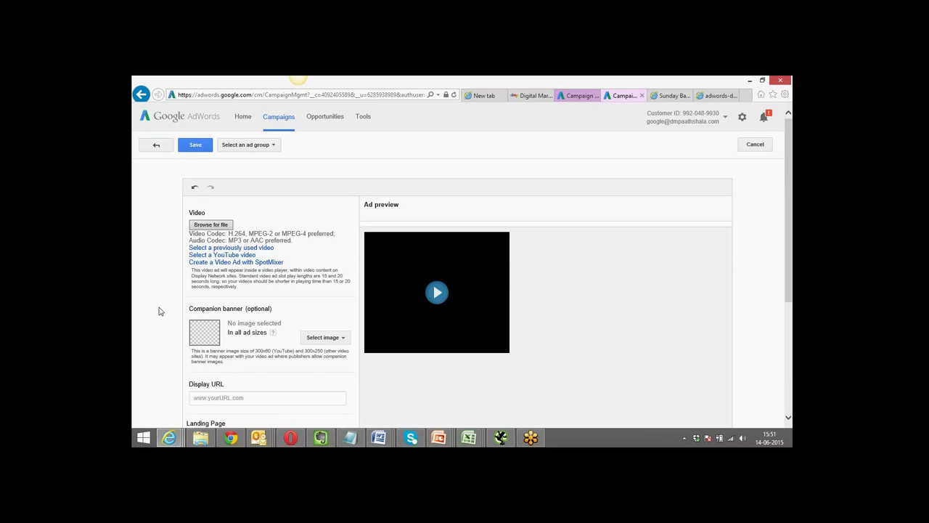
{"action": "scroll", "coordinate": [160, 310], "scroll_direction": "down", "scroll_amount": 4}
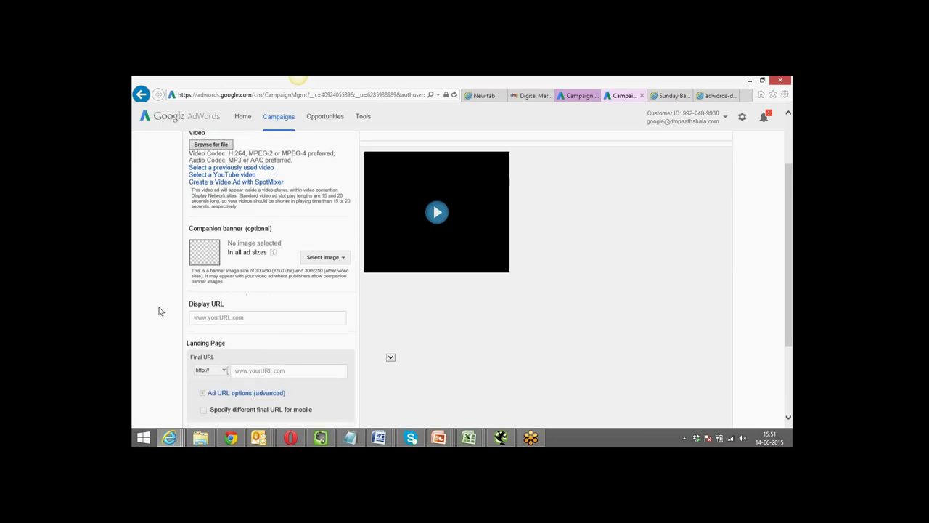
{"action": "scroll", "coordinate": [160, 311], "scroll_direction": "up", "scroll_amount": 5}
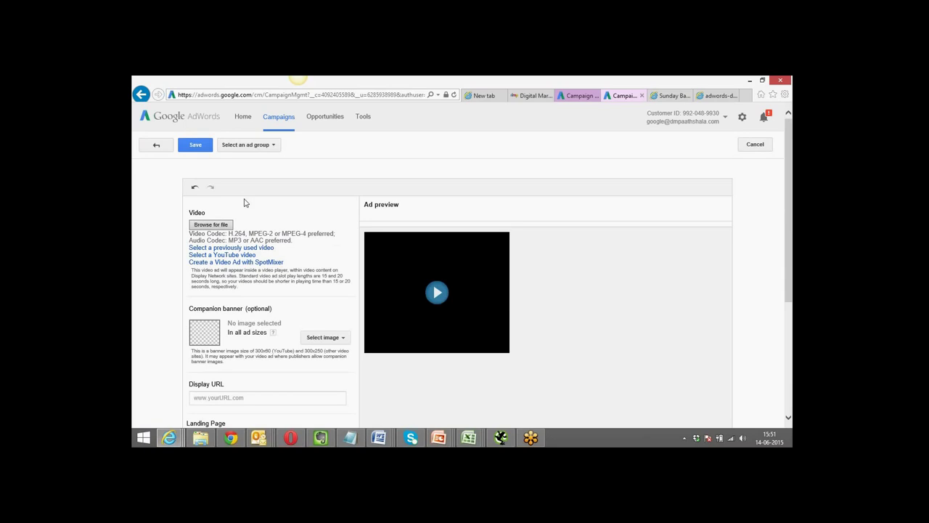
{"action": "left_click", "coordinate": [155, 148]}
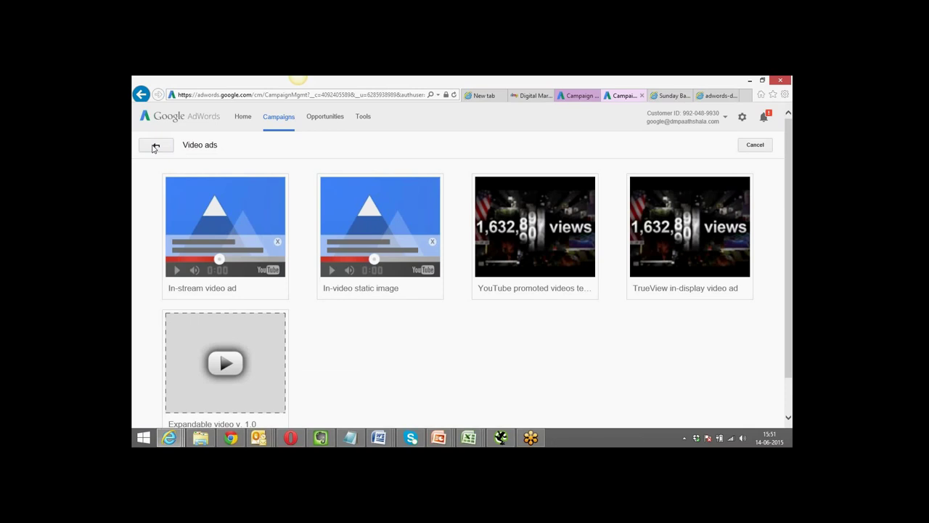
Go back from Video ads to the main Ad gallery of Dynamic, Lightbox, Video and General purpose ads.
{"action": "left_click", "coordinate": [155, 148]}
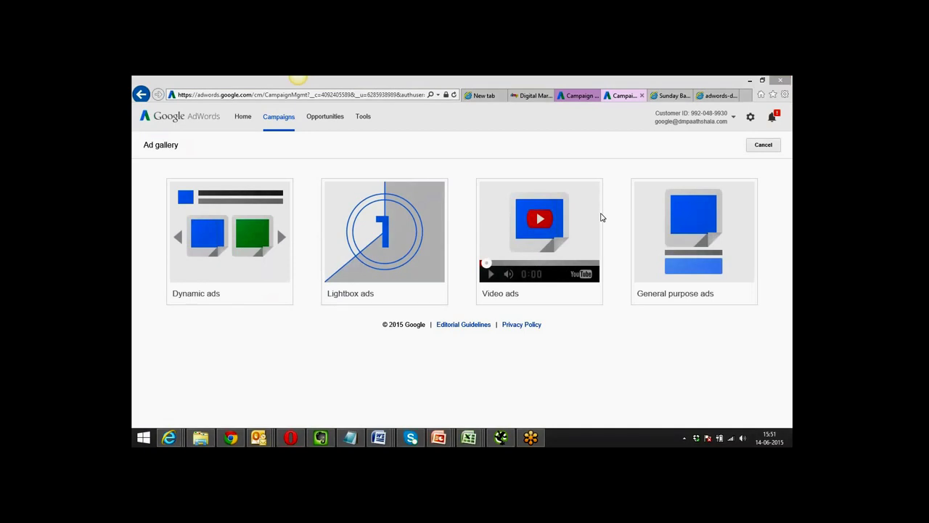
{"action": "mouse_move", "coordinate": [385, 261]}
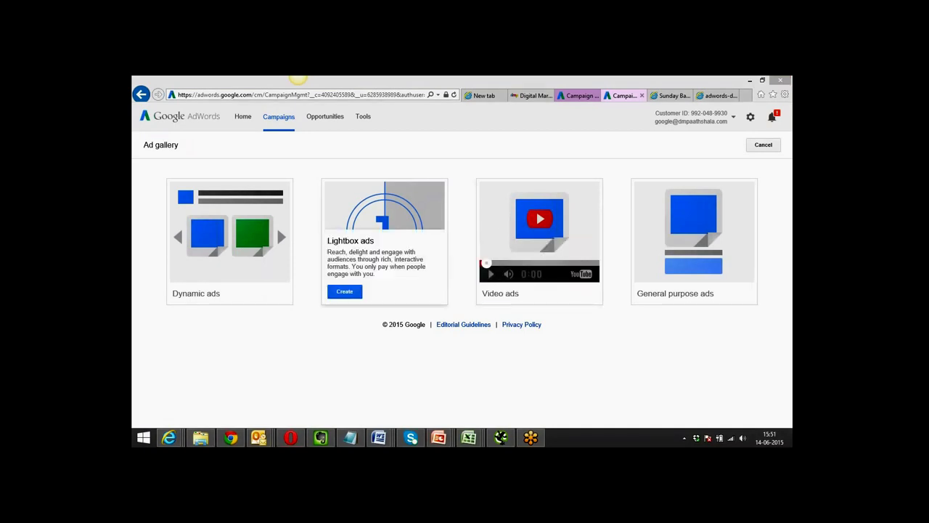
{"action": "mouse_move", "coordinate": [213, 253]}
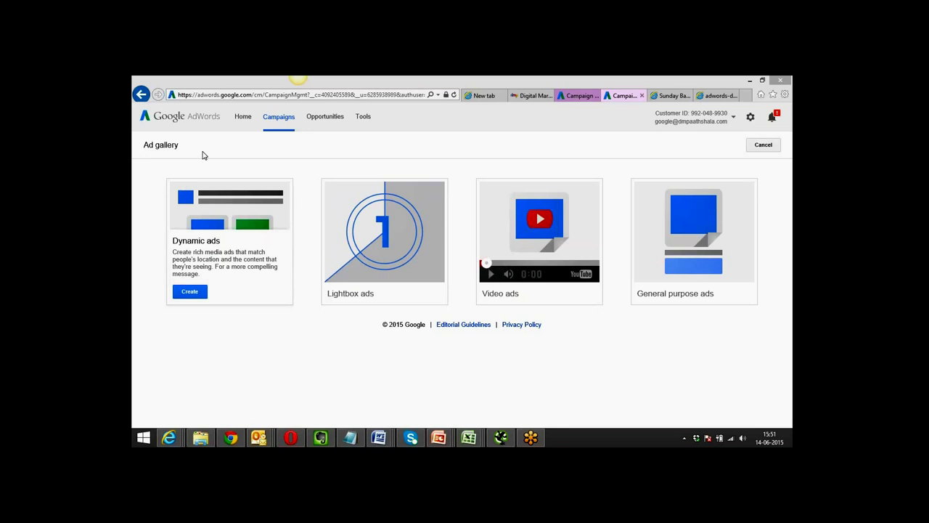
Check the All campaigns Ads list shows the display ad Under review, then open Tools > Conversions.
{"action": "left_click", "coordinate": [279, 123]}
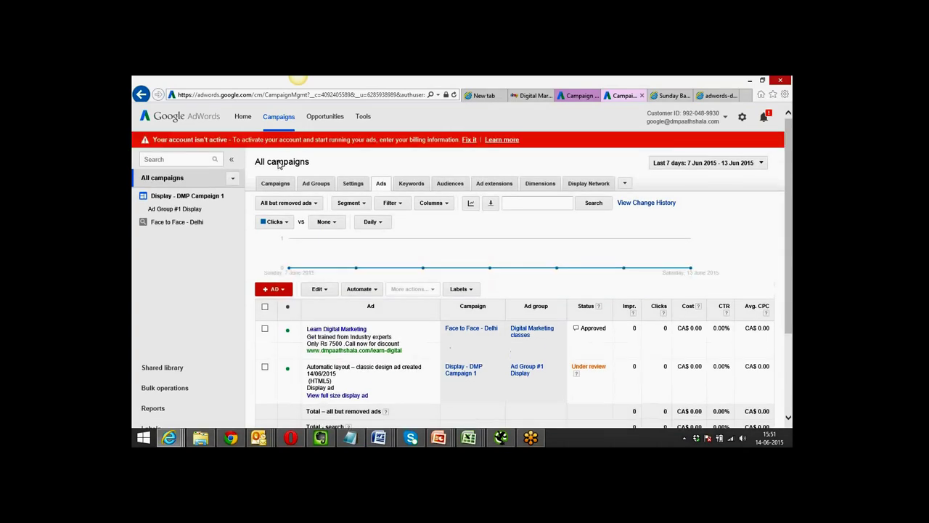
{"action": "left_click_drag", "start_coordinate": [790, 182], "coordinate": [789, 207]}
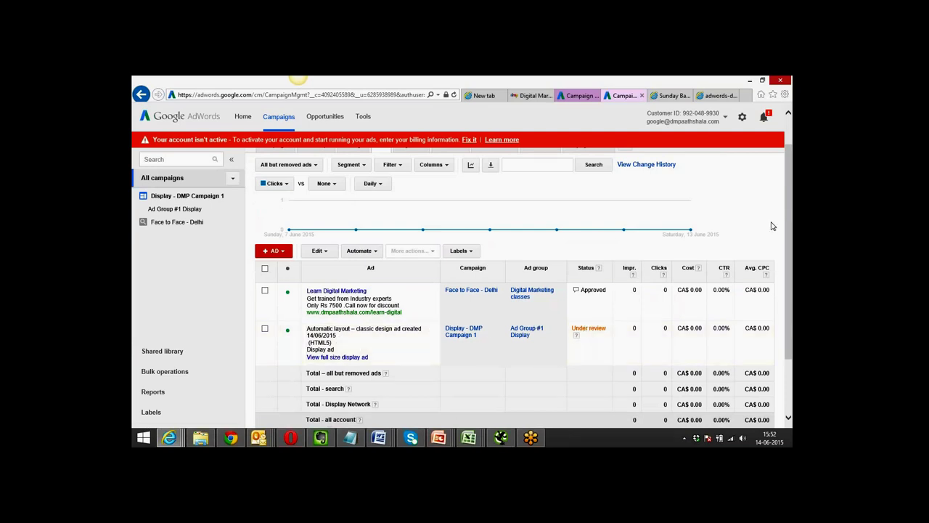
{"action": "left_click_drag", "start_coordinate": [792, 228], "coordinate": [793, 167]}
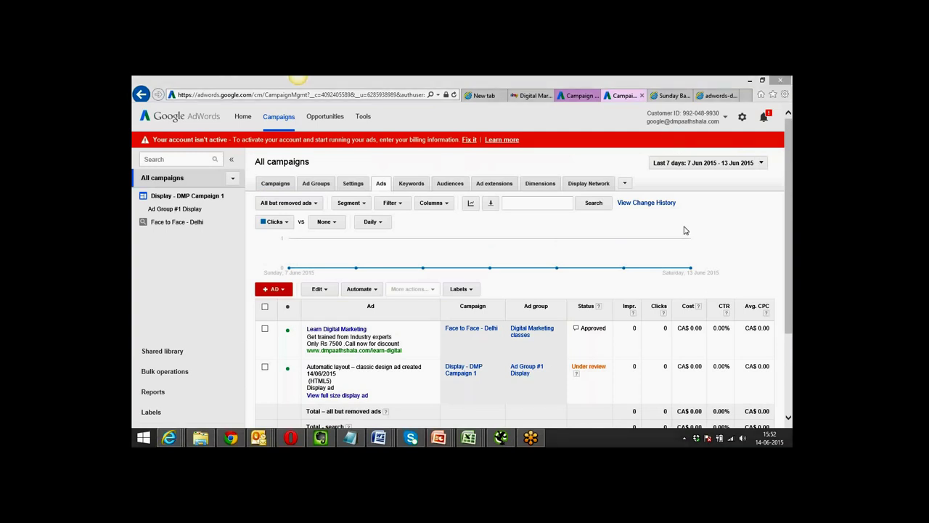
{"action": "mouse_move", "coordinate": [690, 262]}
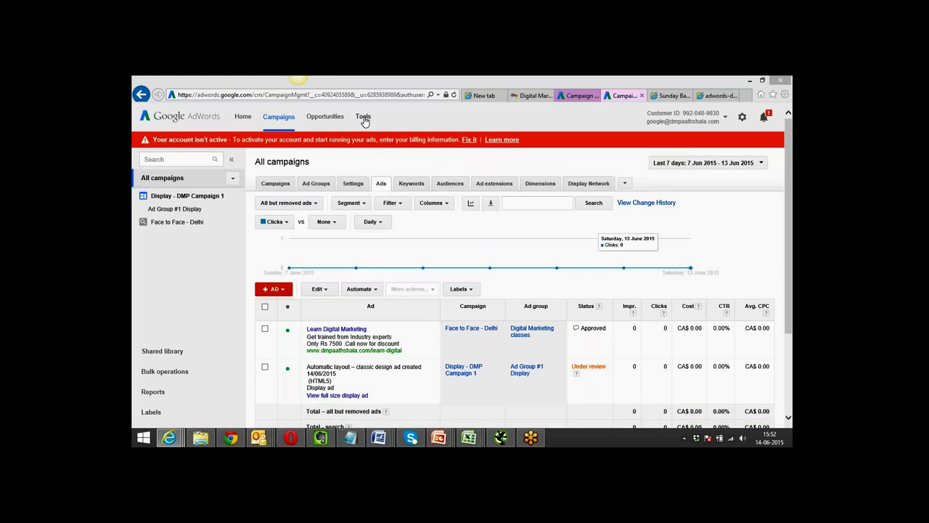
{"action": "left_click", "coordinate": [363, 118]}
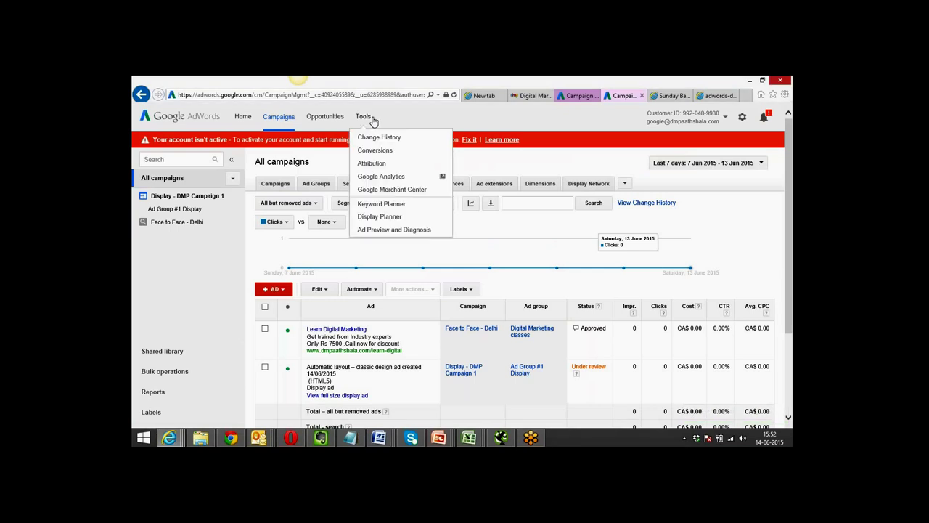
{"action": "left_click", "coordinate": [387, 153]}
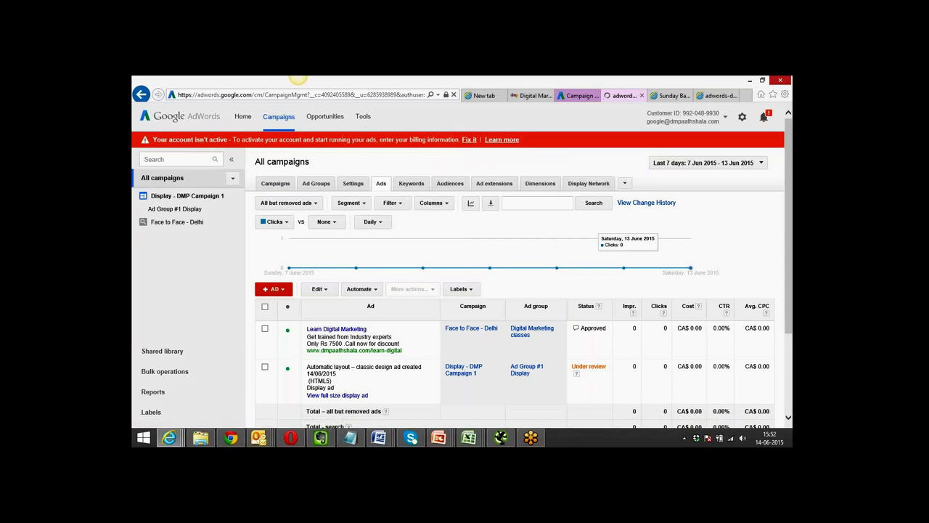
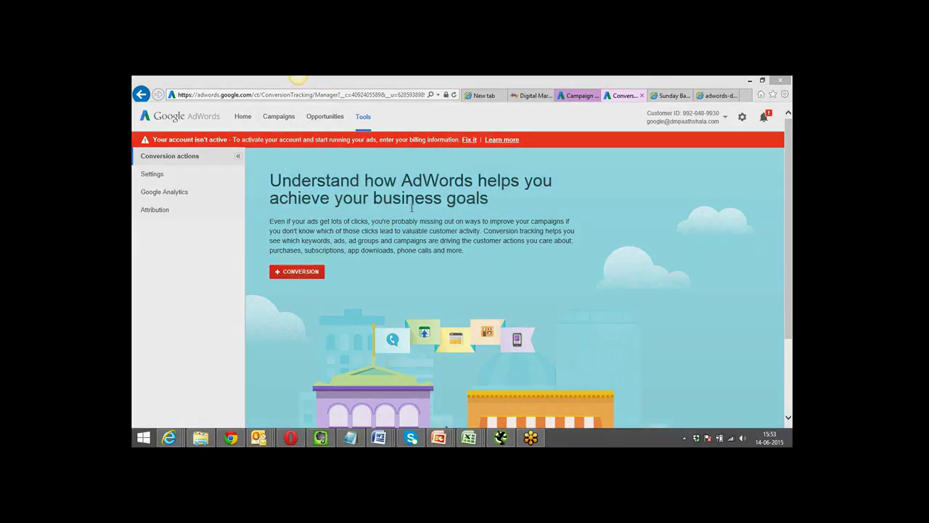
Check the course landing page address in Chrome, then return to the AdWords conversions page.
{"action": "left_click", "coordinate": [230, 437]}
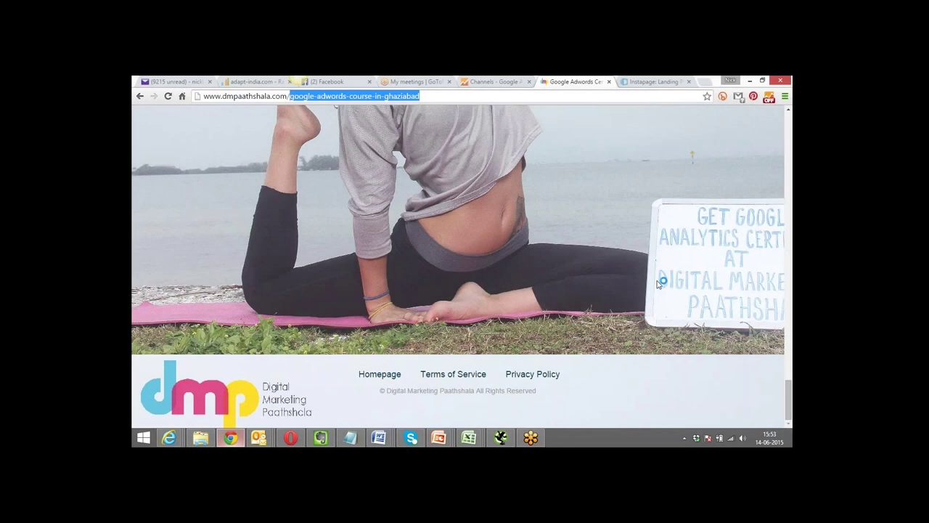
{"action": "left_click", "coordinate": [788, 186]}
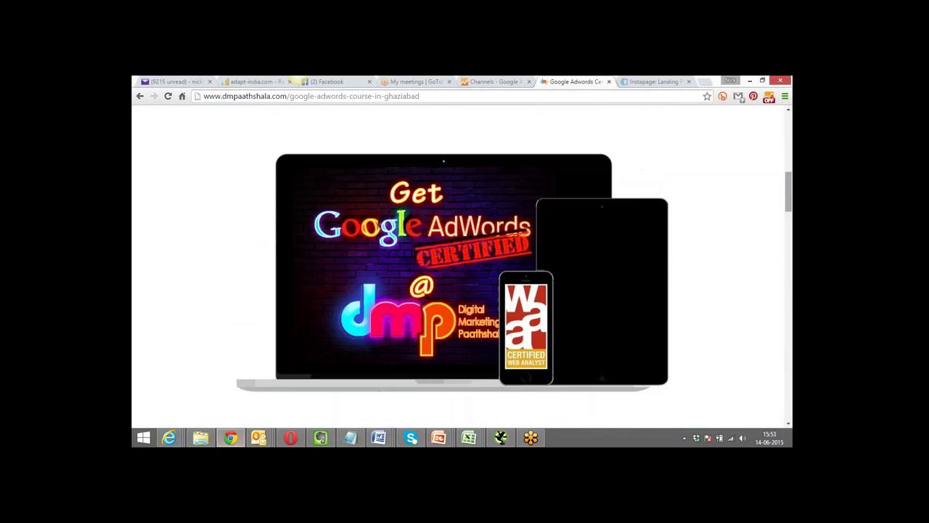
{"action": "left_click_drag", "start_coordinate": [788, 187], "coordinate": [777, 119]}
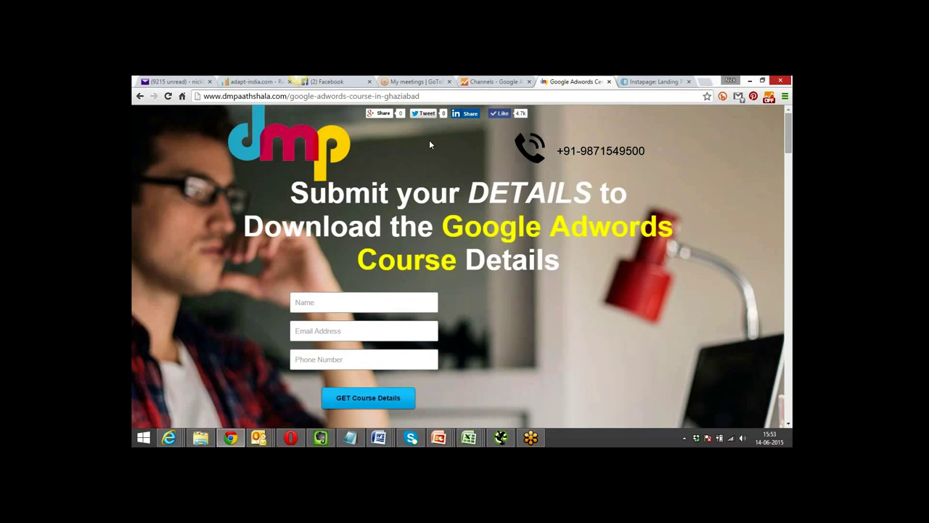
{"action": "left_click", "coordinate": [471, 95]}
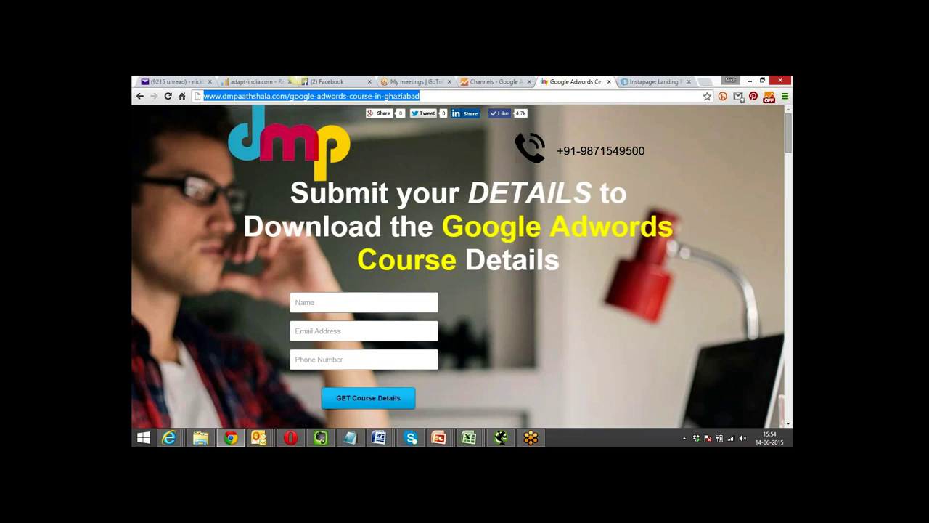
{"action": "left_click", "coordinate": [269, 208]}
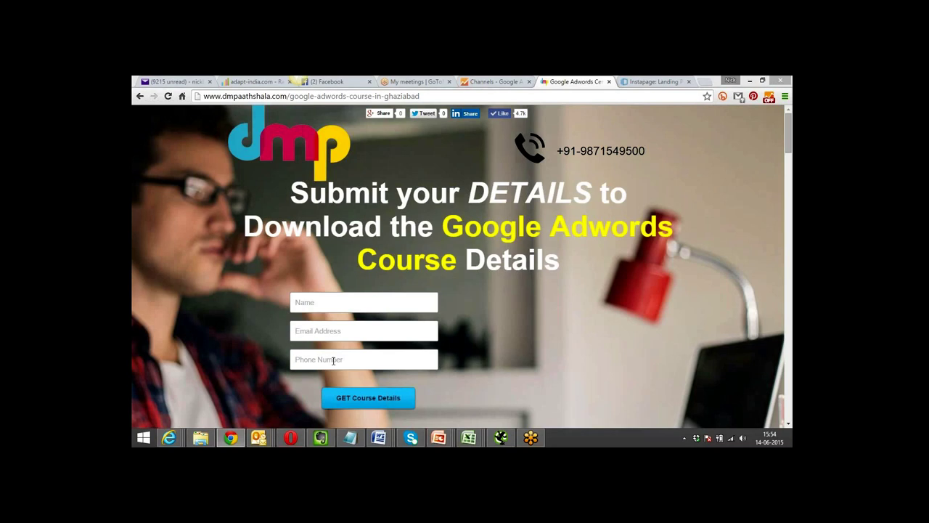
{"action": "key", "text": "alt+Tab"}
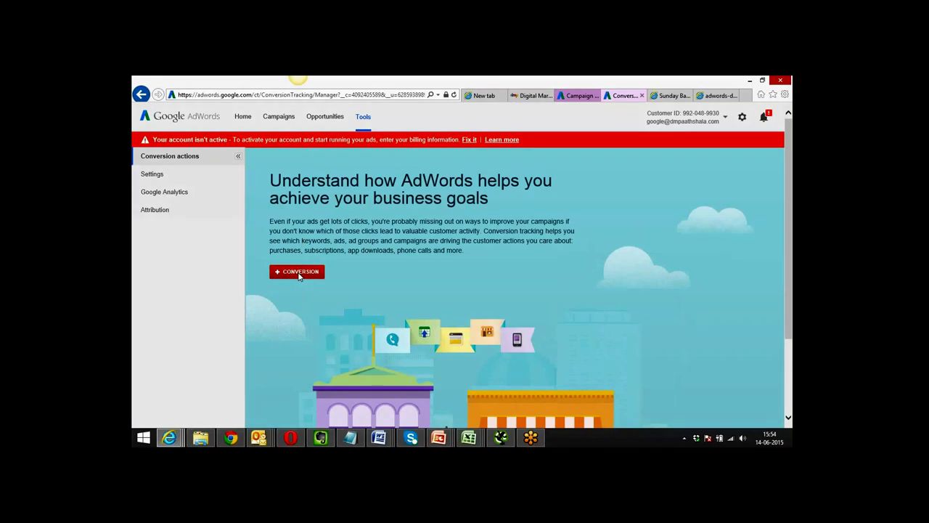
Start a new Website conversion action and name it 'Form Fill up'.
{"action": "left_click", "coordinate": [297, 272]}
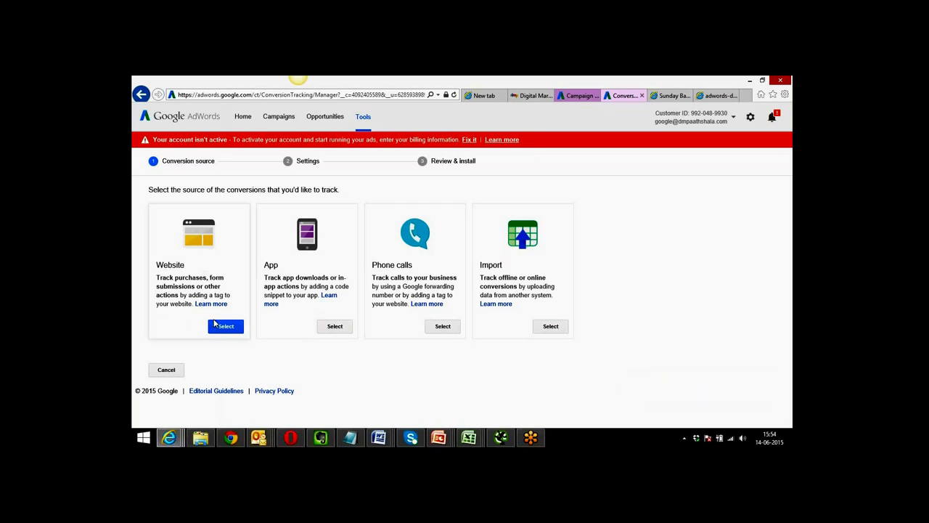
{"action": "double_click", "coordinate": [216, 278]}
{"action": "left_click", "coordinate": [177, 288]}
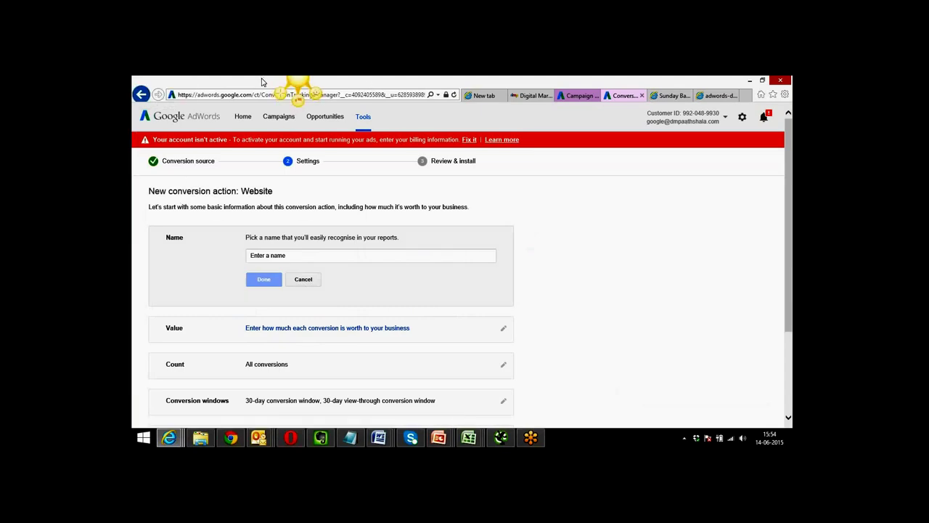
{"action": "left_click", "coordinate": [141, 94]}
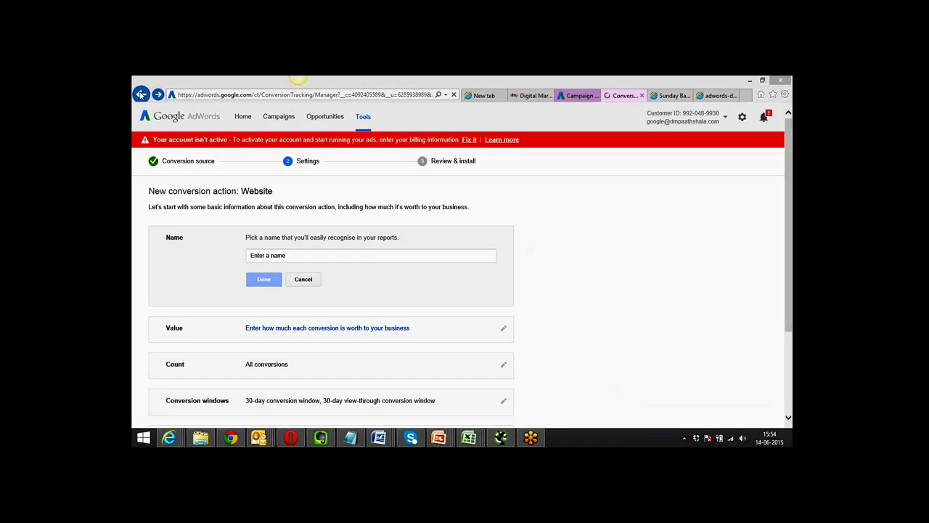
{"action": "left_click", "coordinate": [472, 292]}
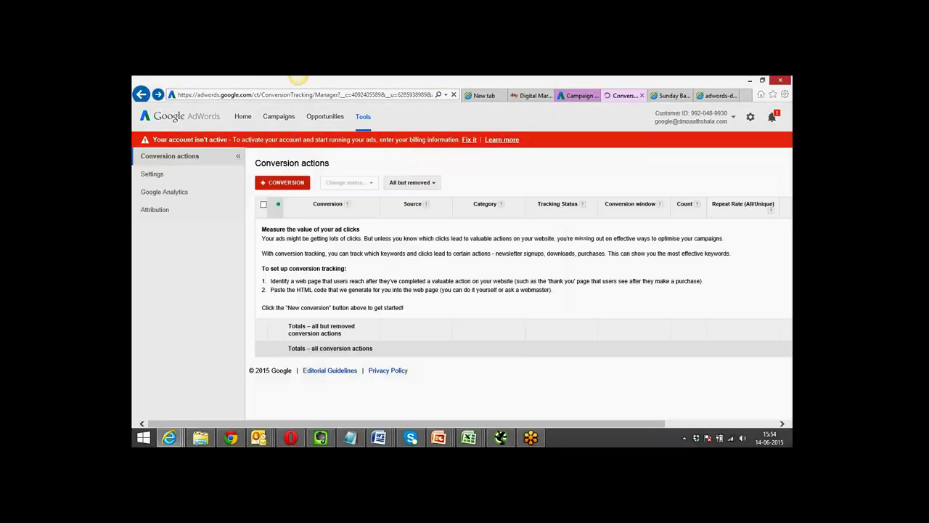
{"action": "left_click", "coordinate": [290, 183]}
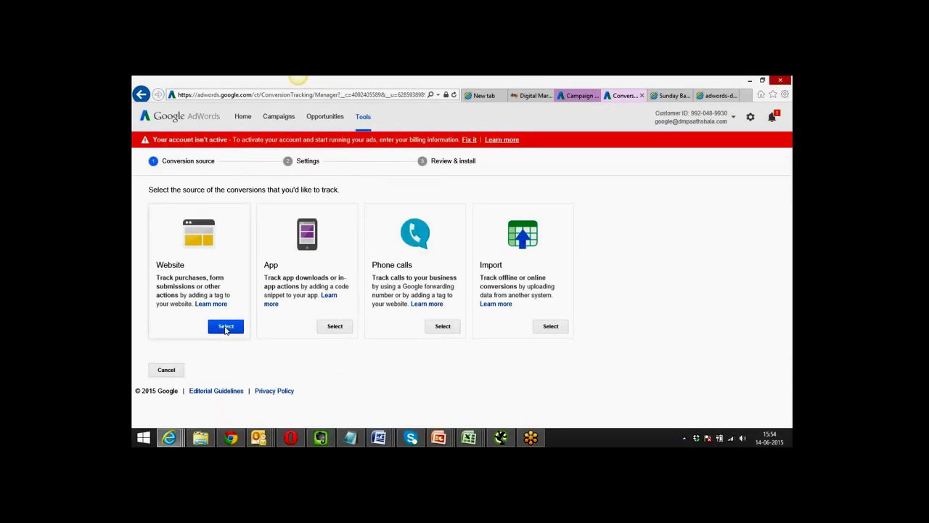
{"action": "left_click", "coordinate": [225, 326]}
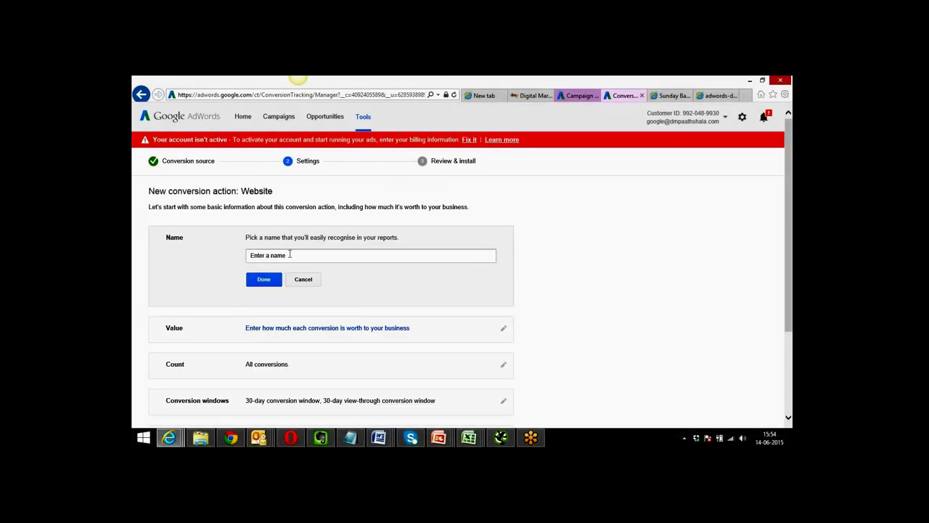
{"action": "left_click", "coordinate": [290, 254]}
{"action": "type", "text": "F"}
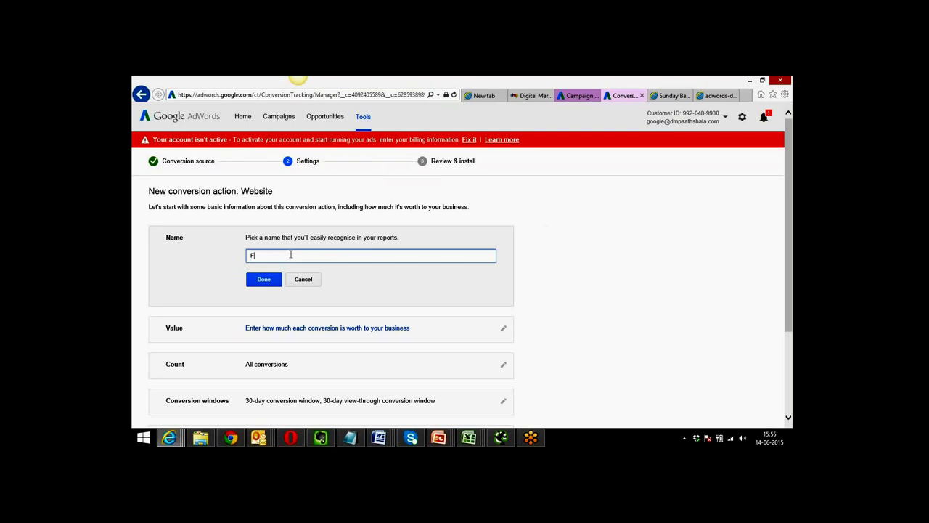
{"action": "type", "text": "orm Fill up"}
Confirm the Form Fill up name and give each conversion the same value of 2.
{"action": "left_click", "coordinate": [266, 283]}
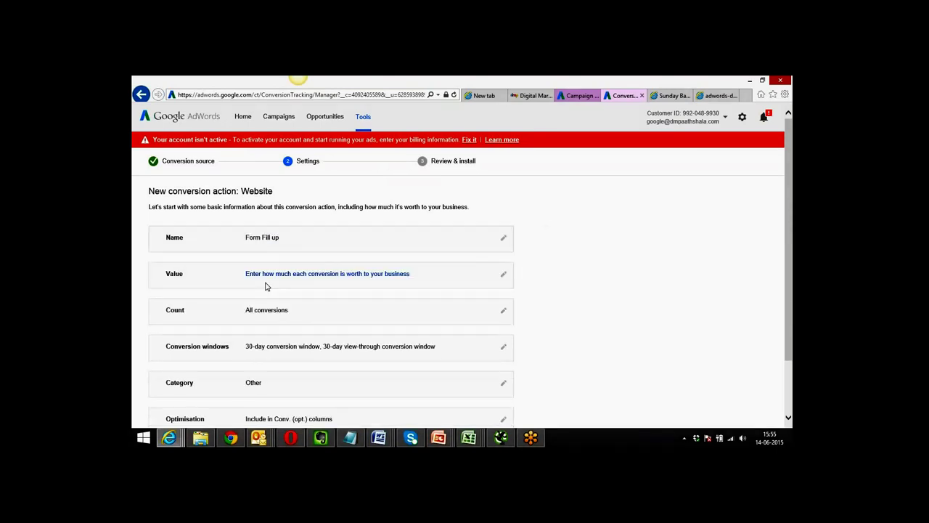
{"action": "left_click", "coordinate": [503, 276]}
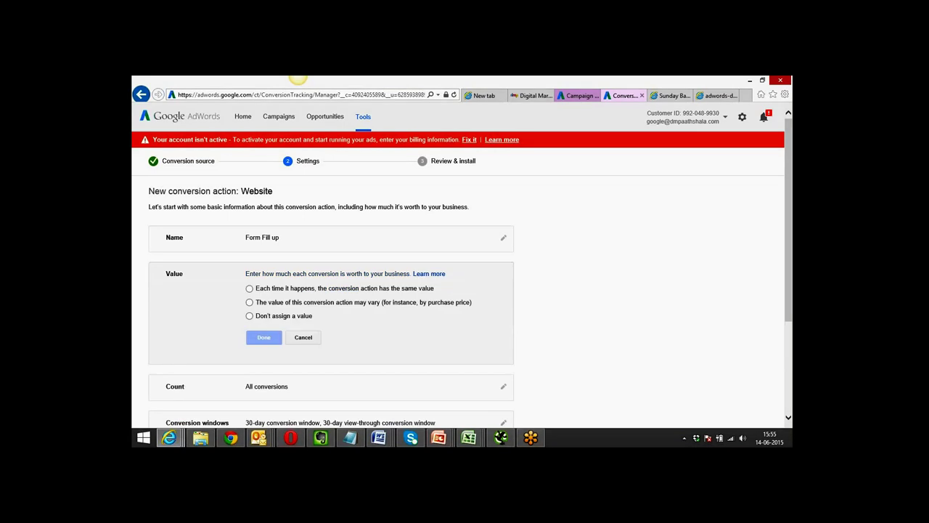
{"action": "left_click", "coordinate": [250, 289]}
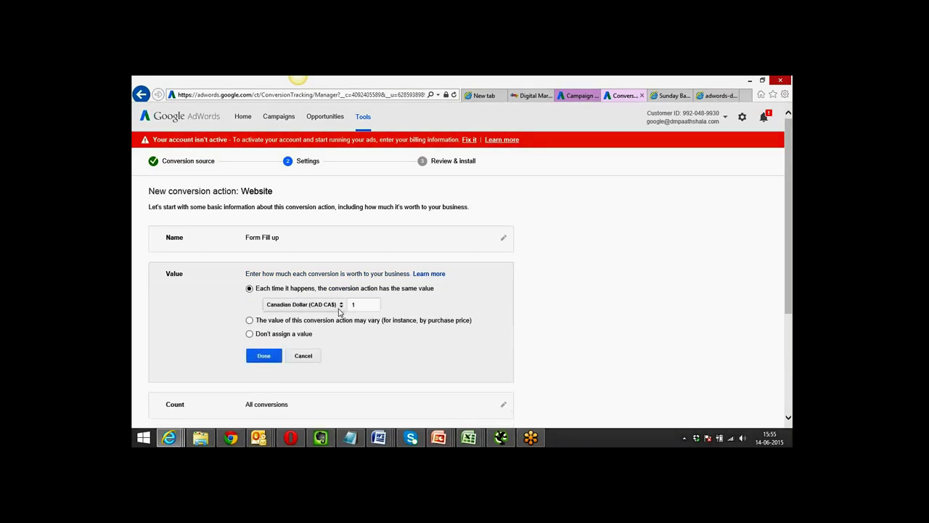
{"action": "left_click", "coordinate": [362, 304]}
{"action": "key", "text": "BackSpace"}
{"action": "type", "text": "2"}
{"action": "left_click", "coordinate": [549, 308]}
Compare the other value options, then settle on the fixed CA$2.00 value and confirm it.
{"action": "left_click", "coordinate": [249, 334]}
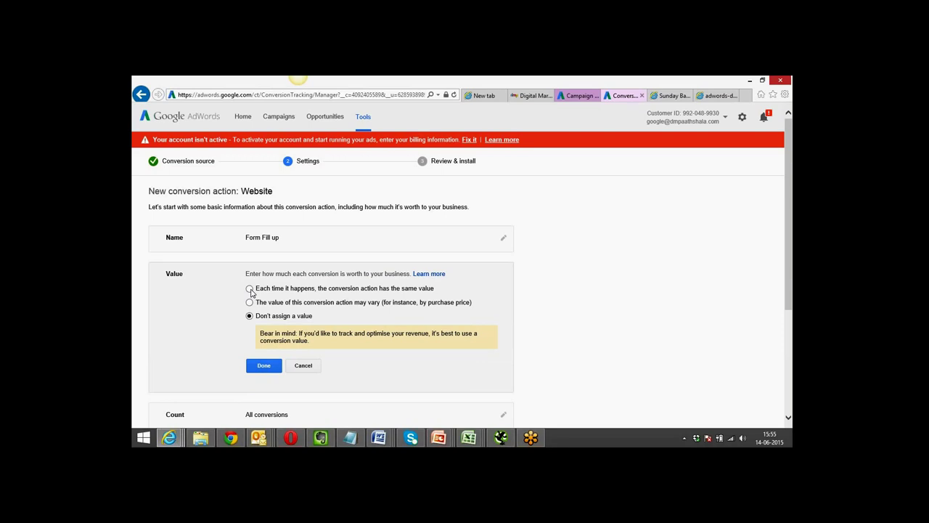
{"action": "left_click", "coordinate": [250, 288]}
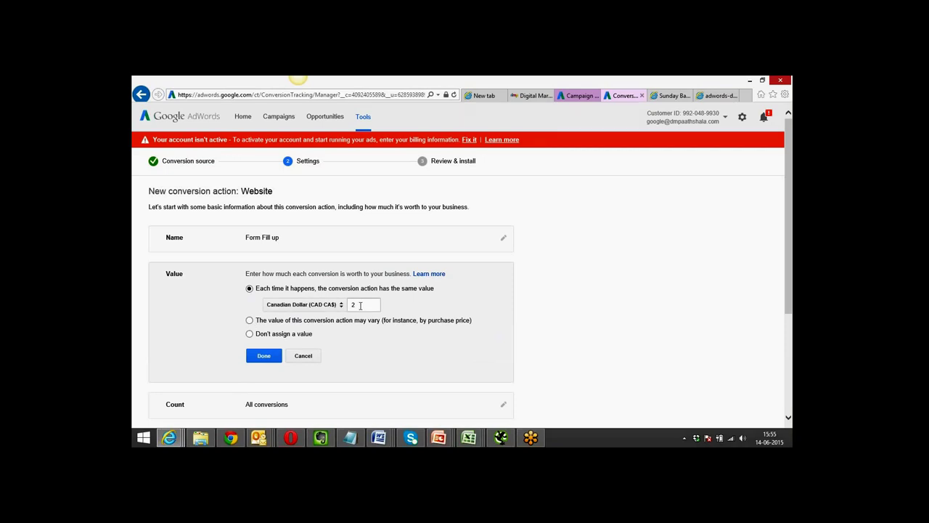
{"action": "left_click", "coordinate": [249, 322]}
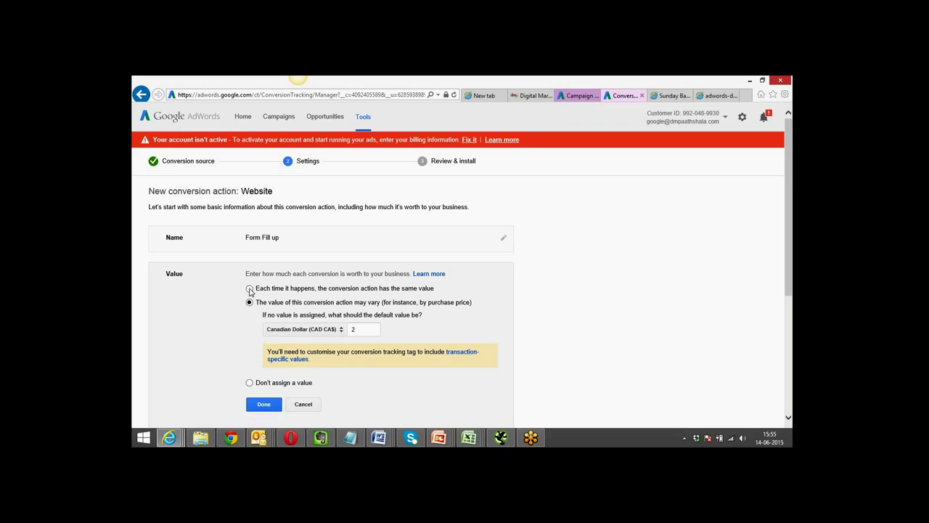
{"action": "left_click", "coordinate": [250, 289]}
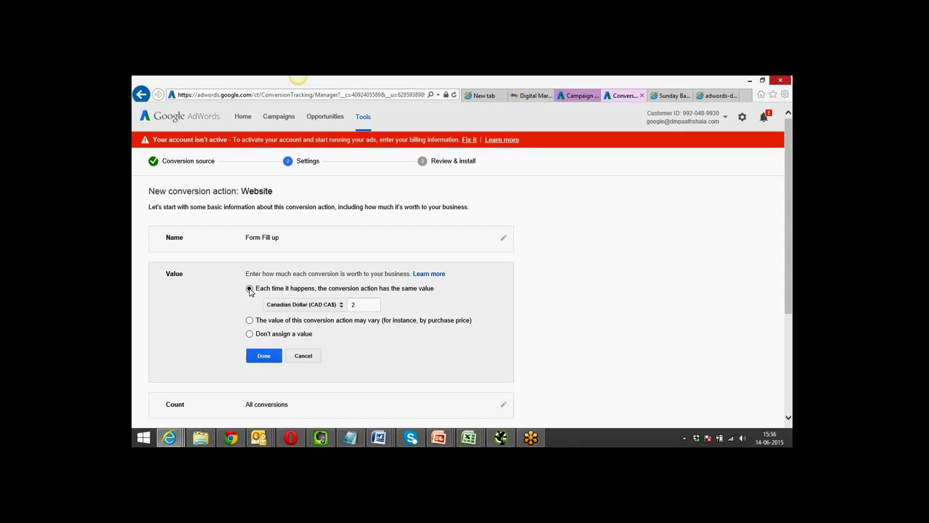
{"action": "left_click", "coordinate": [360, 305]}
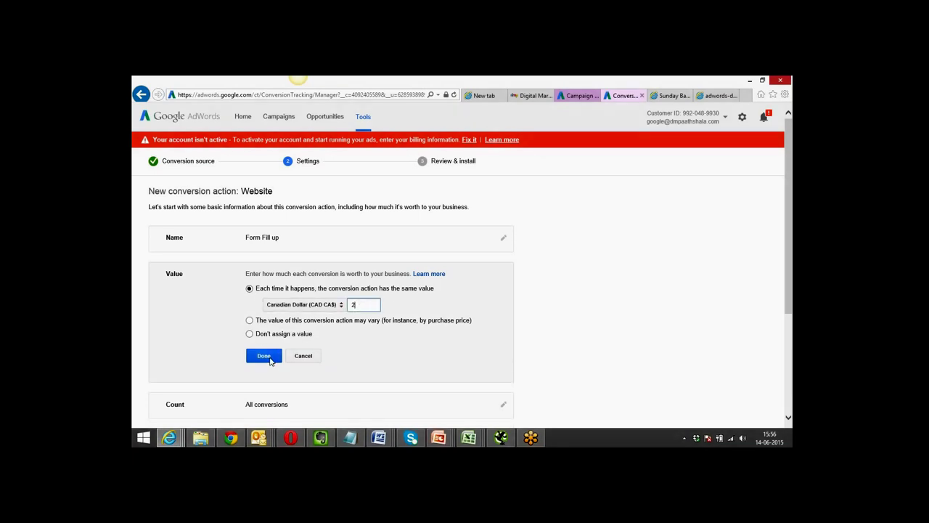
{"action": "left_click", "coordinate": [269, 358]}
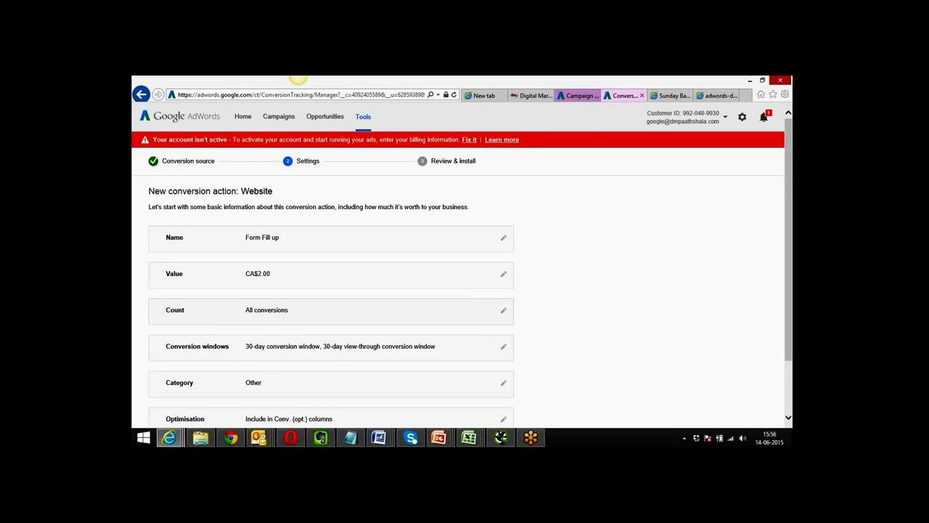
{"action": "left_click", "coordinate": [503, 311]}
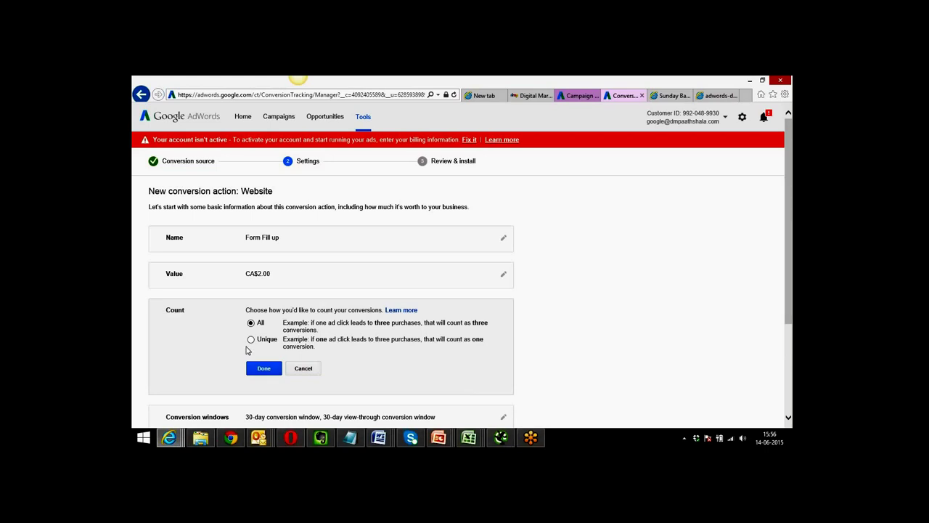
Count unique conversions and set windows to 90 days for clicks and 30 days view-through.
{"action": "left_click", "coordinate": [251, 340]}
{"action": "left_click", "coordinate": [262, 367]}
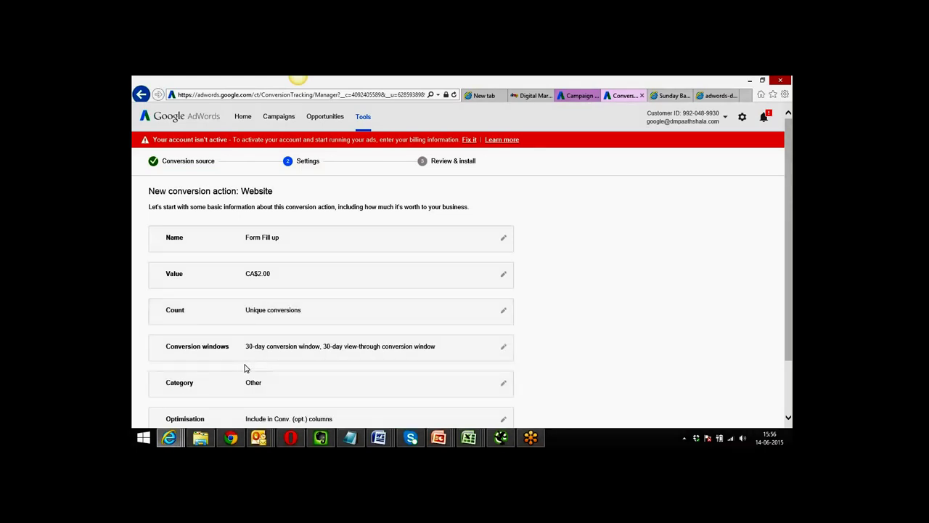
{"action": "scroll", "coordinate": [549, 336], "scroll_direction": "down", "scroll_amount": 2}
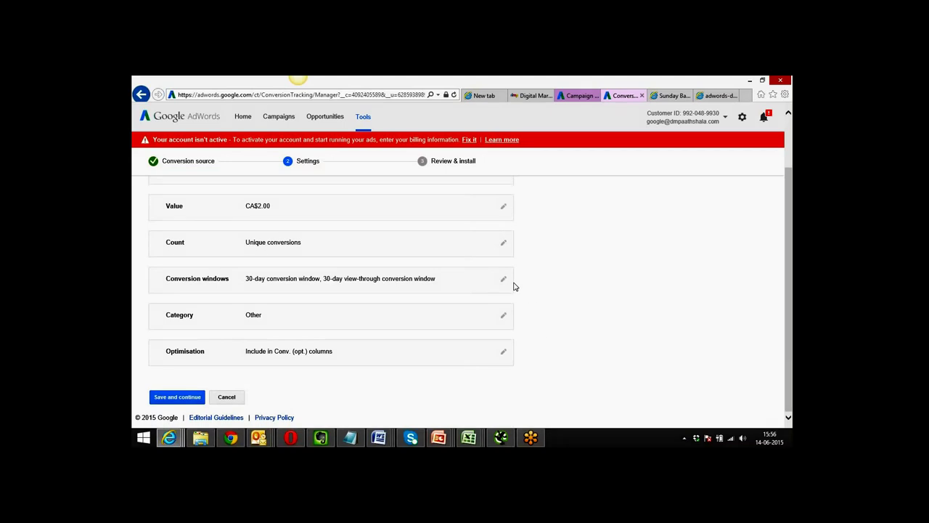
{"action": "left_click", "coordinate": [503, 279]}
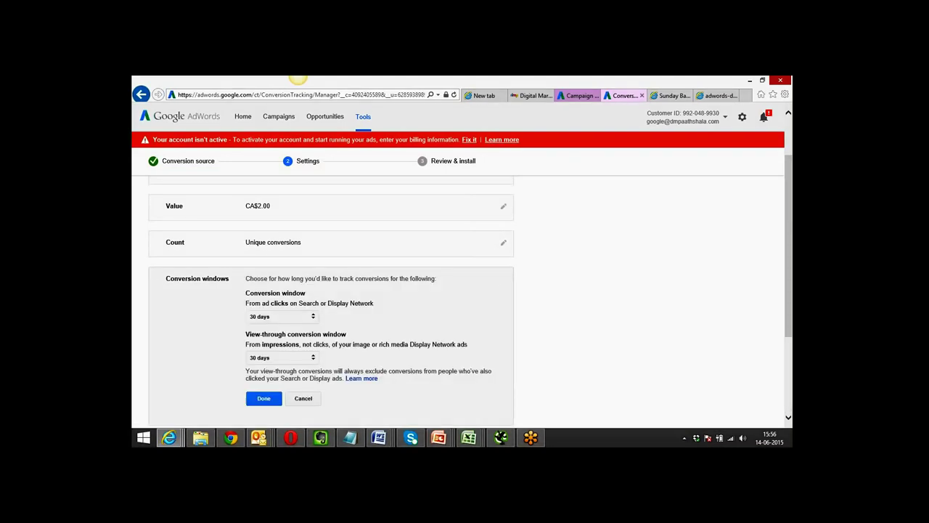
{"action": "left_click", "coordinate": [315, 317]}
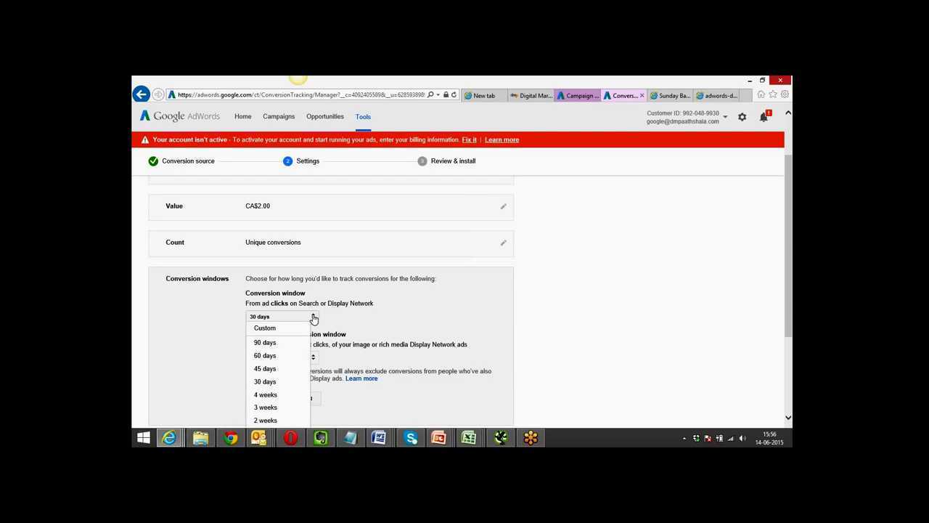
{"action": "left_click", "coordinate": [286, 342]}
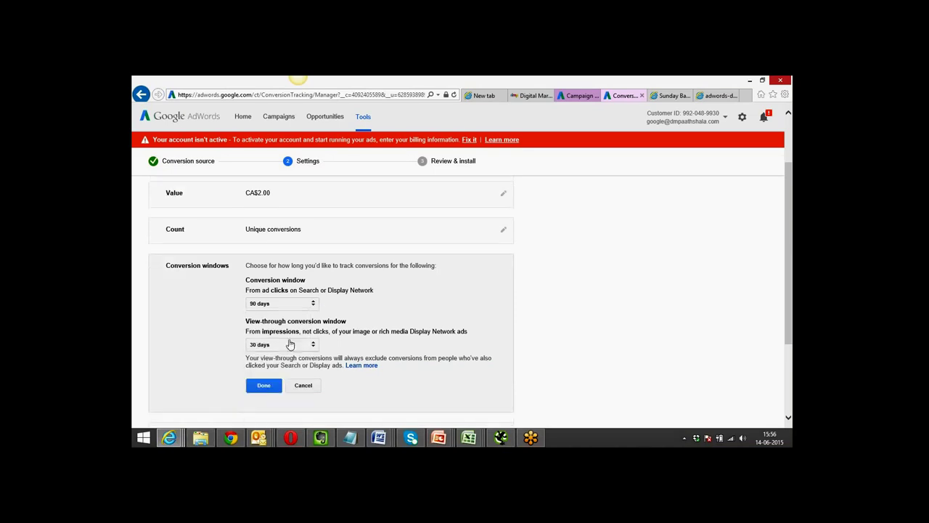
{"action": "left_click", "coordinate": [313, 344]}
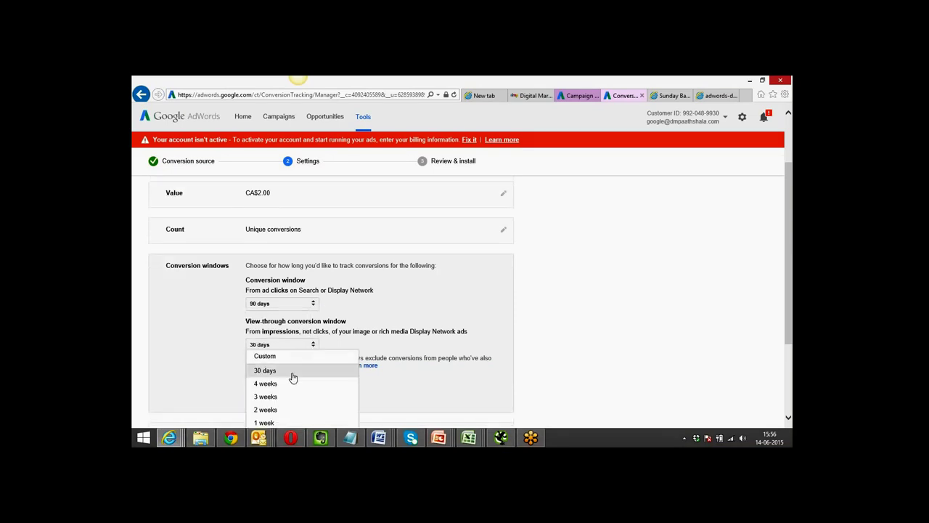
{"action": "left_click", "coordinate": [292, 377]}
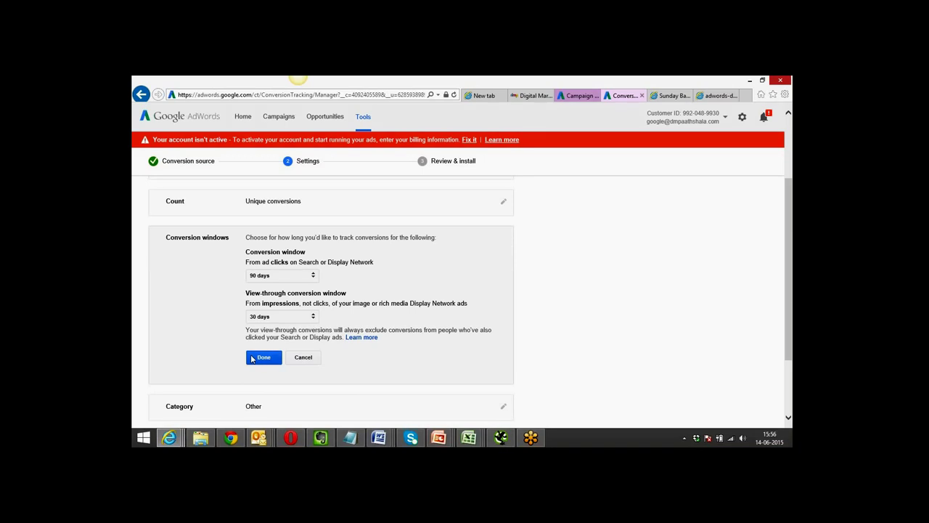
{"action": "left_click", "coordinate": [264, 357]}
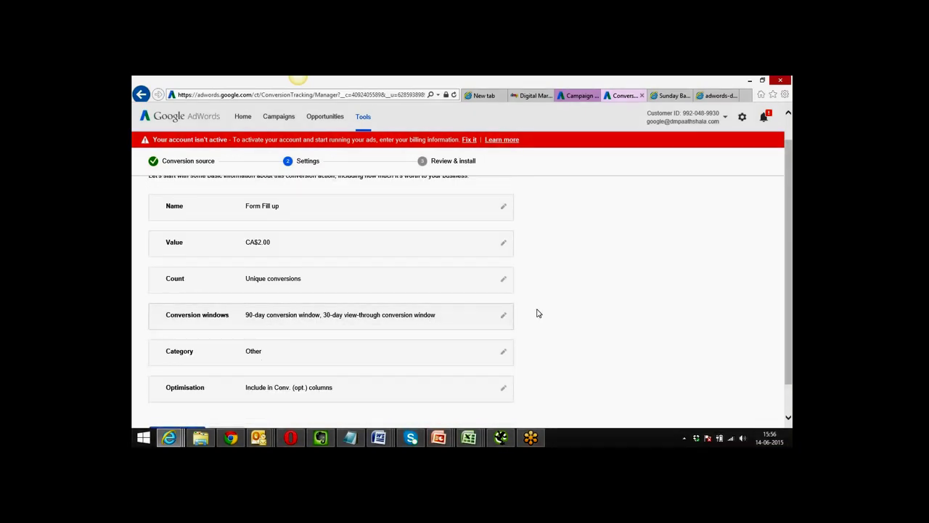
Choose Lead from the conversion Category dropdown and confirm it.
{"action": "scroll", "coordinate": [540, 314], "scroll_direction": "down", "scroll_amount": 1}
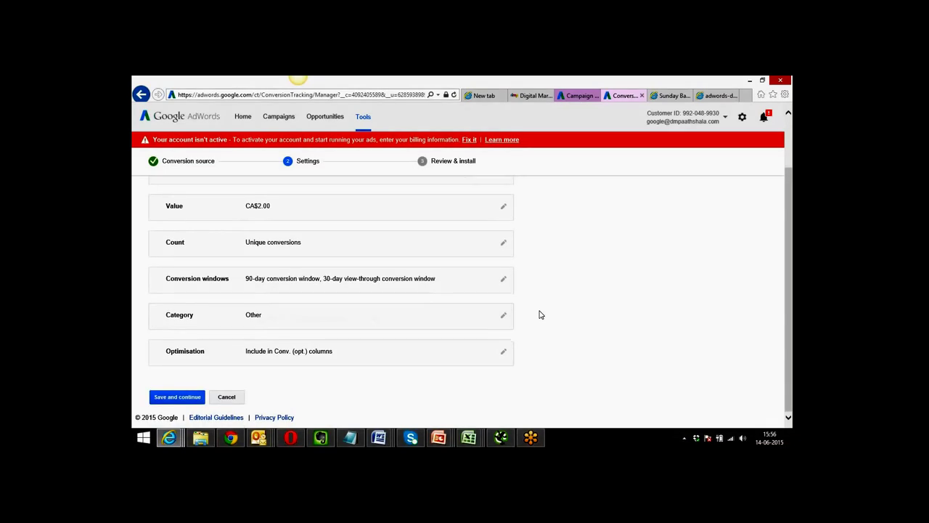
{"action": "left_click", "coordinate": [457, 323]}
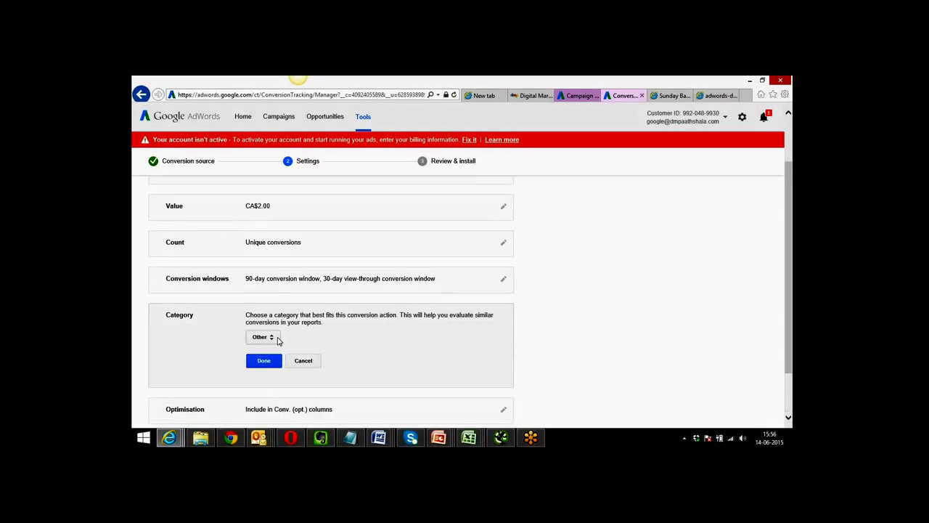
{"action": "left_click", "coordinate": [275, 339]}
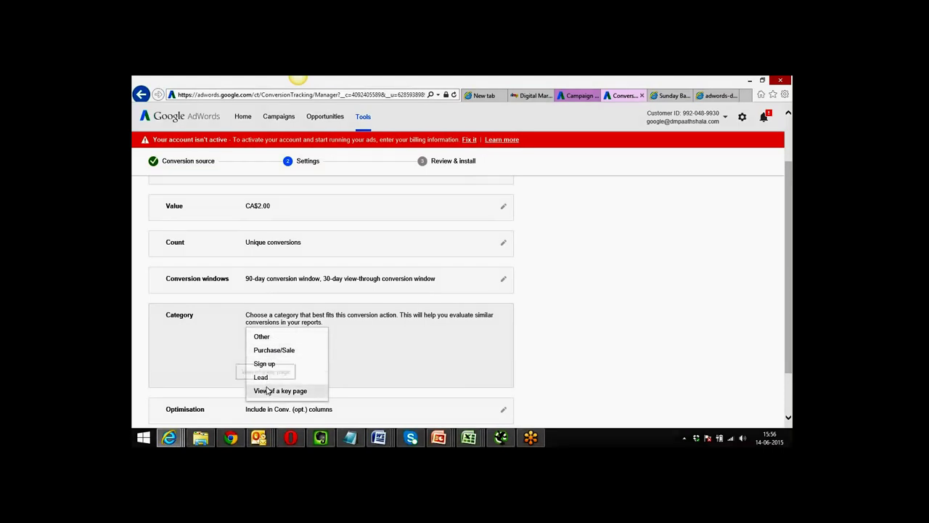
{"action": "left_click", "coordinate": [274, 379]}
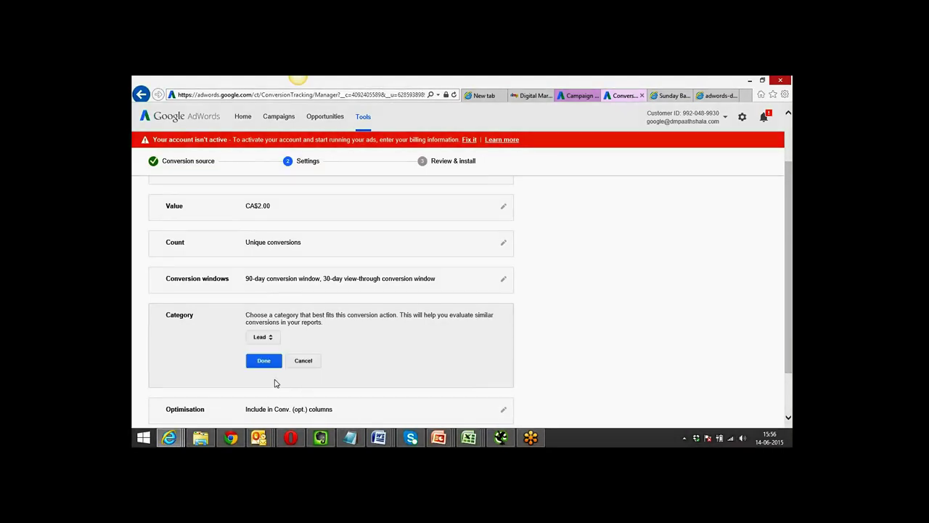
{"action": "left_click", "coordinate": [230, 437]}
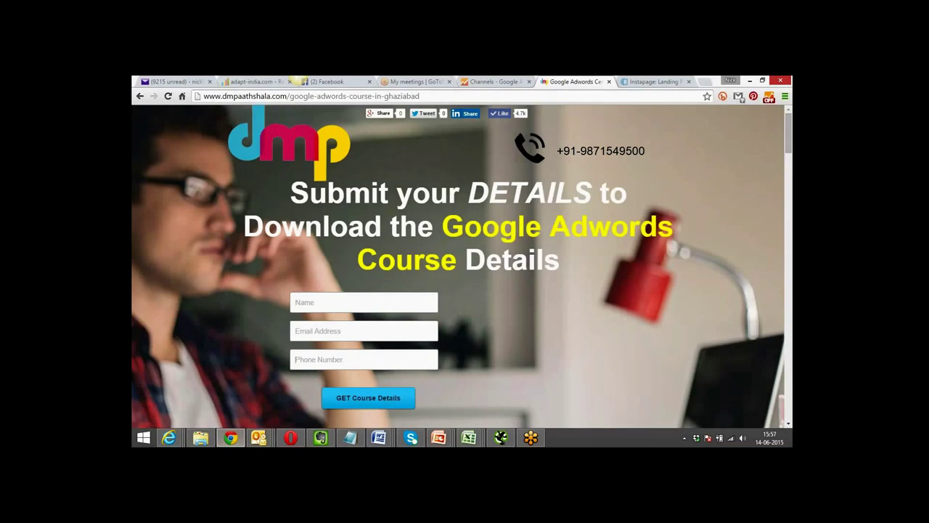
{"action": "key", "text": "alt+Tab"}
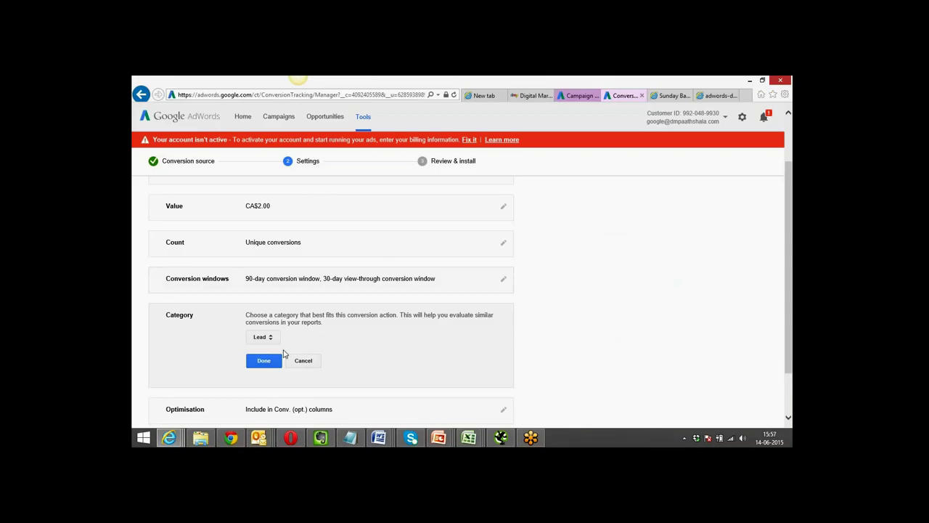
{"action": "left_click", "coordinate": [263, 361]}
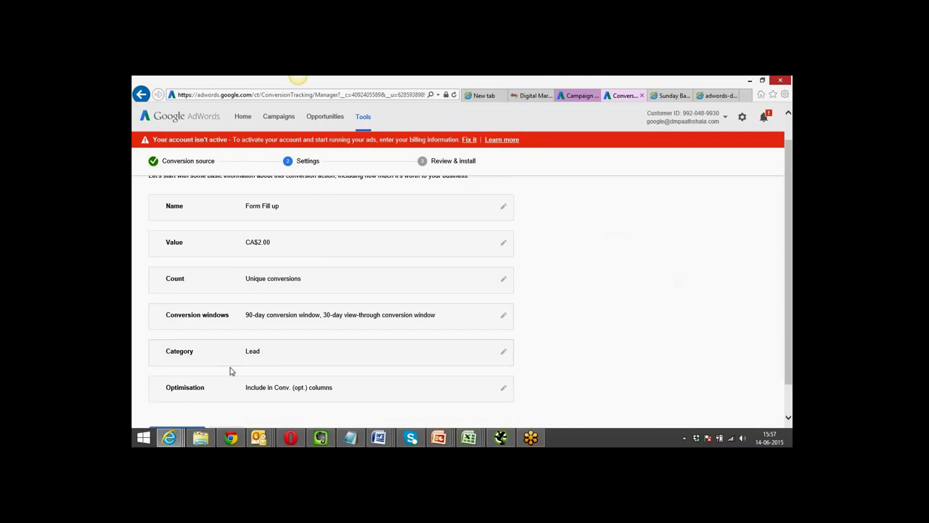
{"action": "scroll", "coordinate": [529, 353], "scroll_direction": "down", "scroll_amount": 1}
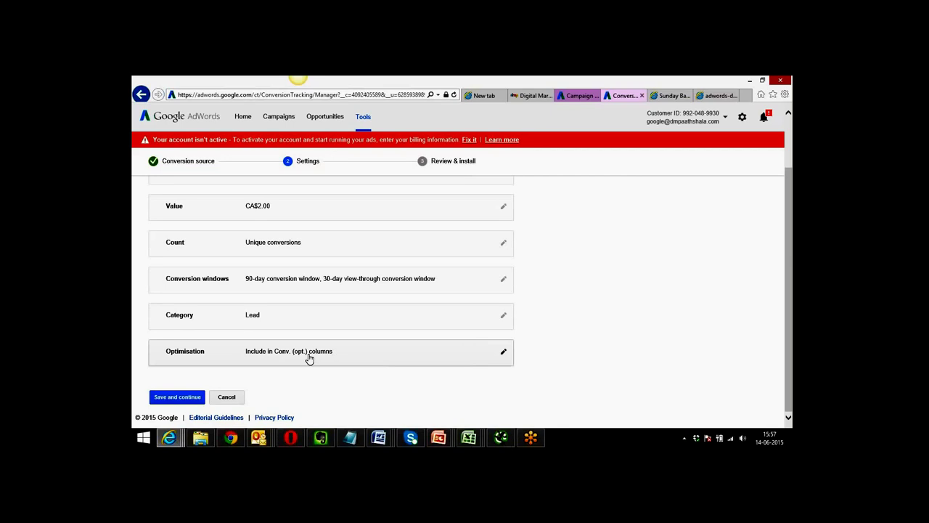
Expand the Optimisation row's editor, showing inclusion switched ON.
{"action": "left_click", "coordinate": [502, 351]}
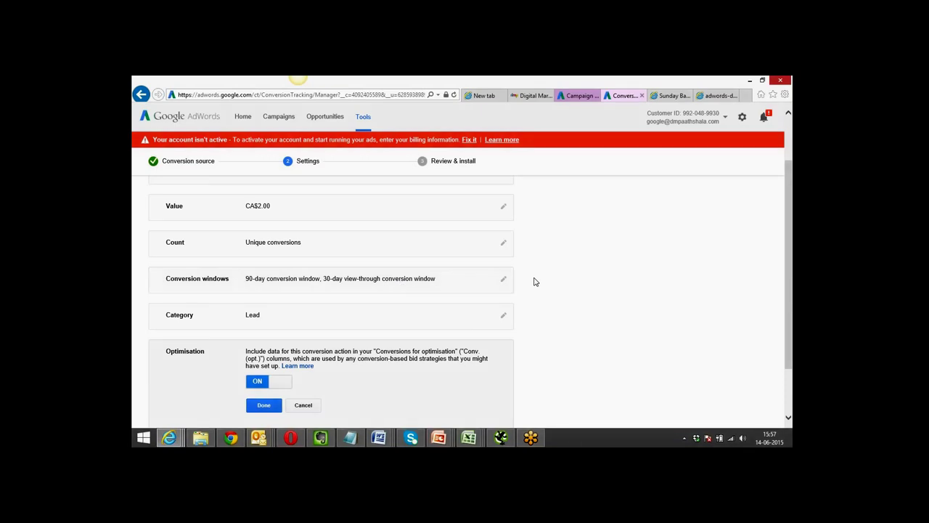
{"action": "scroll", "coordinate": [533, 282], "scroll_direction": "down", "scroll_amount": 1}
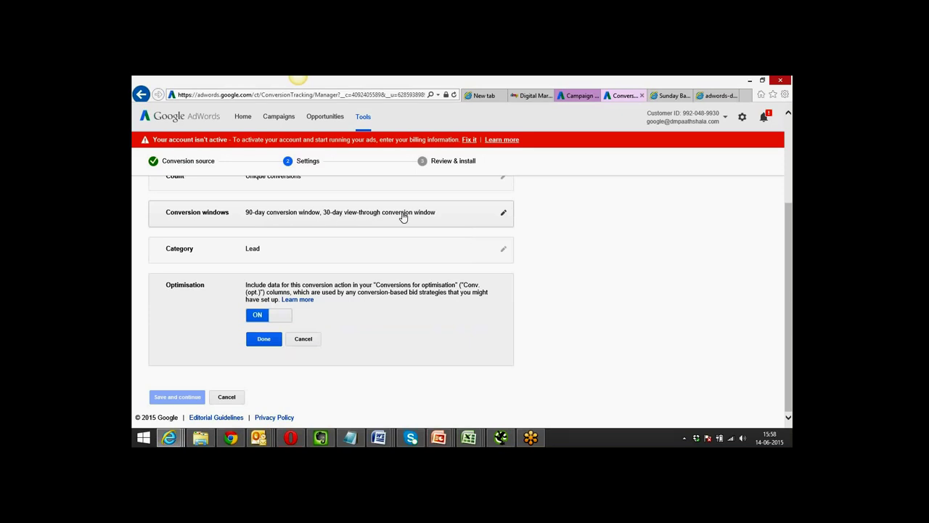
Change the click conversion window from 90 days to 30 days and confirm.
{"action": "left_click", "coordinate": [350, 221]}
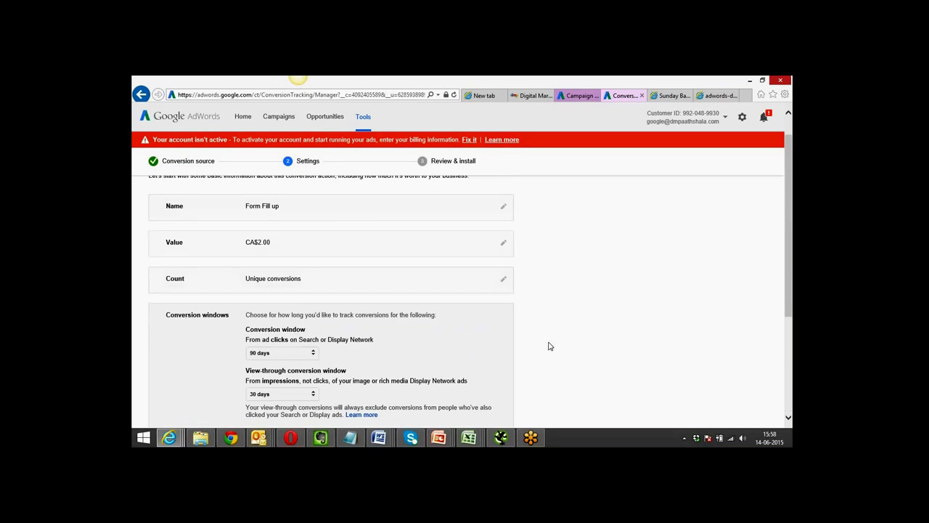
{"action": "scroll", "coordinate": [549, 346], "scroll_direction": "down", "scroll_amount": 5}
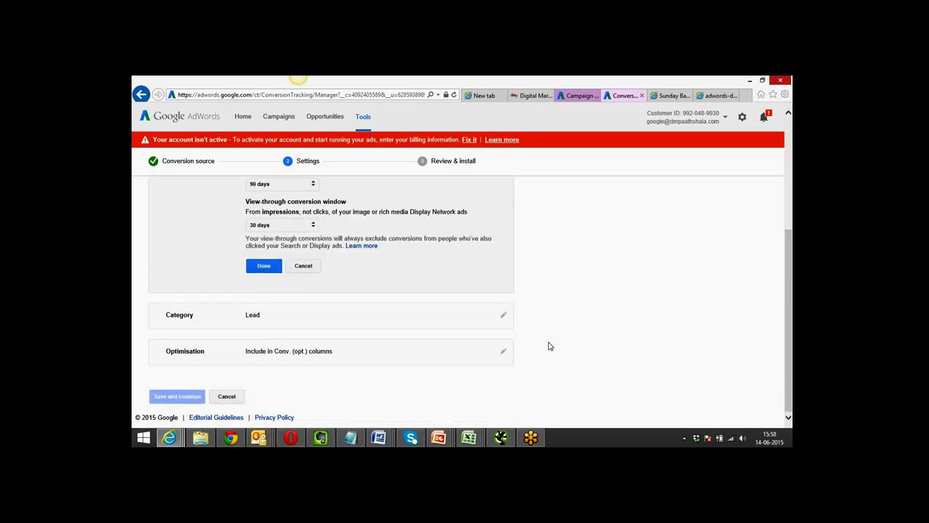
{"action": "scroll", "coordinate": [549, 346], "scroll_direction": "up", "scroll_amount": 1}
{"action": "scroll", "coordinate": [548, 347], "scroll_direction": "down", "scroll_amount": 1}
{"action": "scroll", "coordinate": [548, 346], "scroll_direction": "up", "scroll_amount": 1}
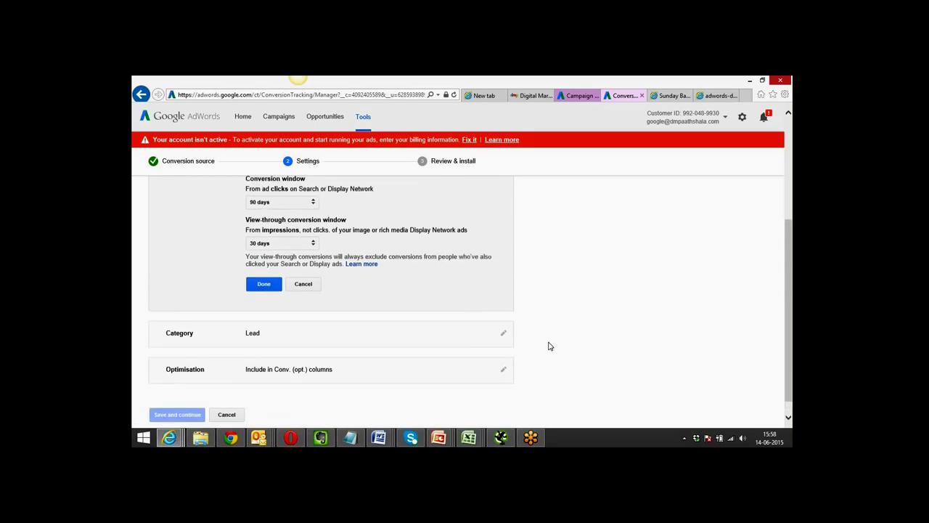
{"action": "left_click", "coordinate": [312, 226]}
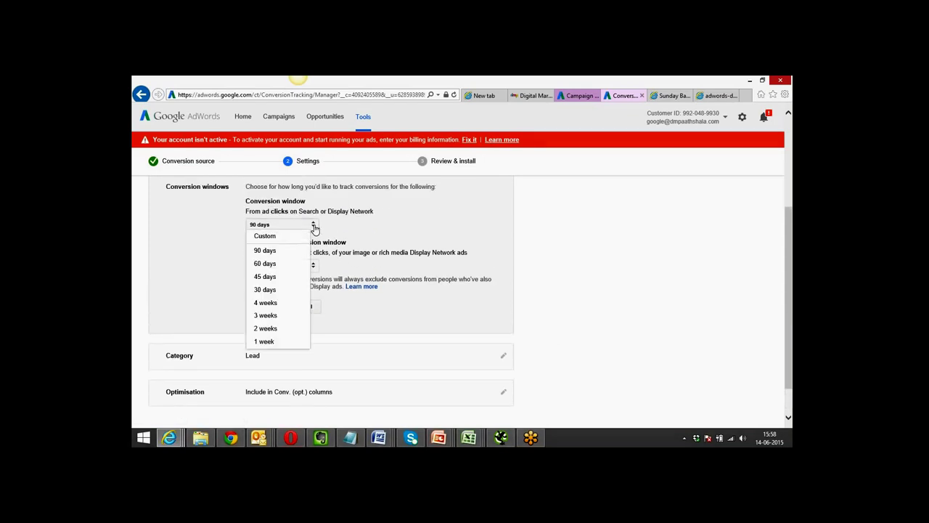
{"action": "left_click", "coordinate": [280, 289]}
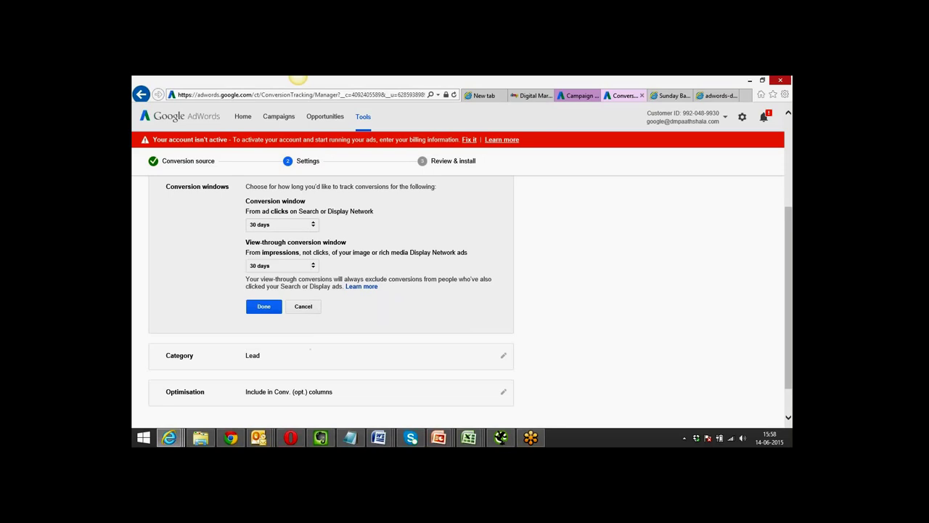
{"action": "left_click", "coordinate": [265, 307]}
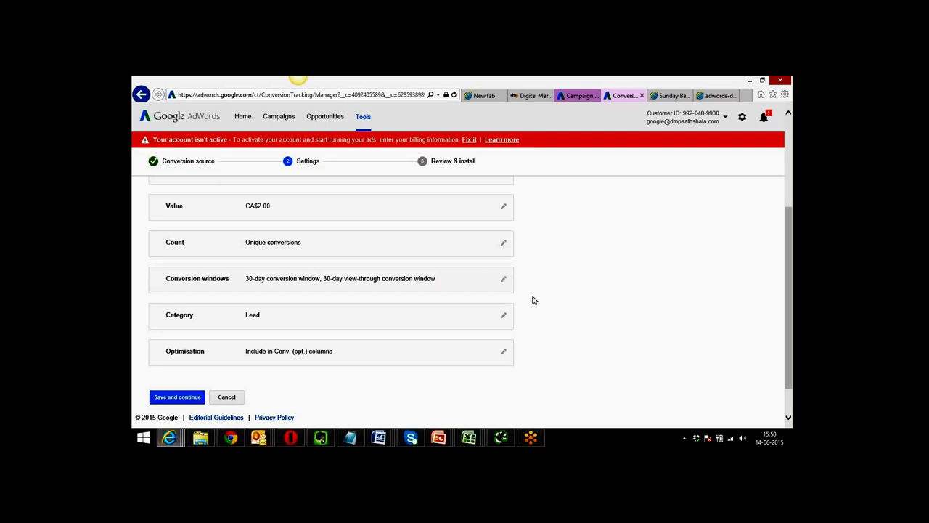
Keep optimisation ON and save the Form Fill up settings to reach Review & install.
{"action": "left_click", "coordinate": [319, 357]}
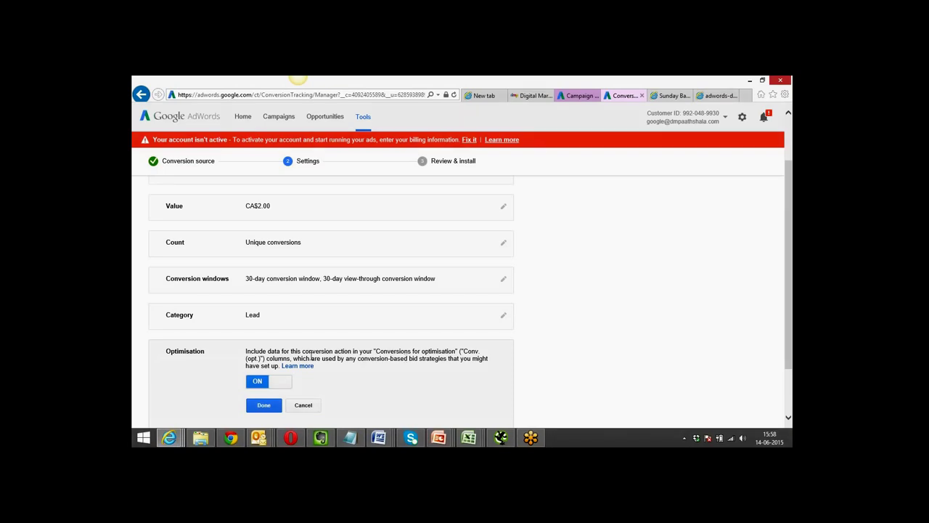
{"action": "scroll", "coordinate": [196, 370], "scroll_direction": "down", "scroll_amount": 2}
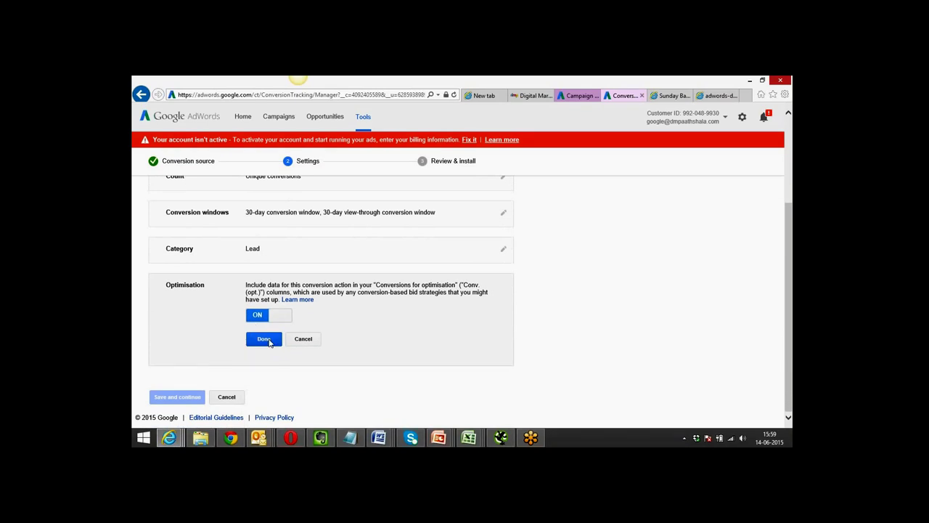
{"action": "left_click", "coordinate": [263, 339]}
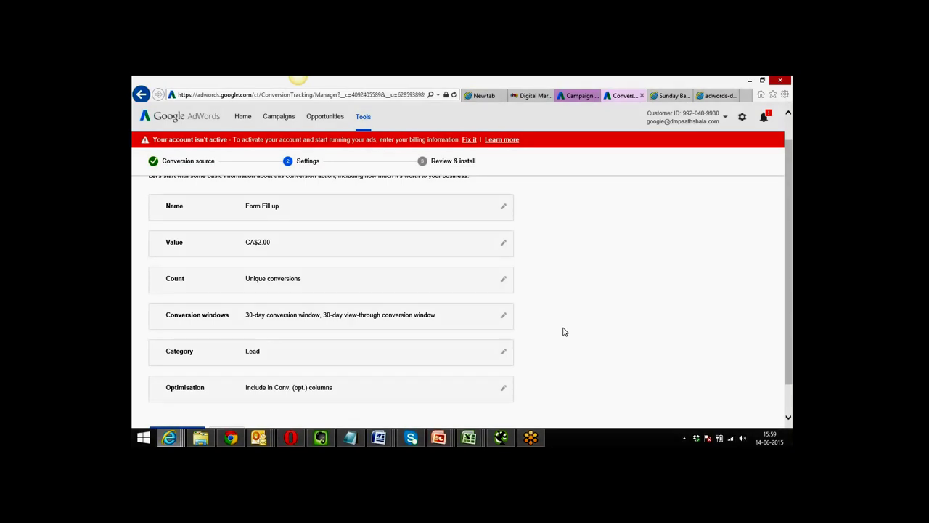
{"action": "scroll", "coordinate": [563, 331], "scroll_direction": "down", "scroll_amount": 1}
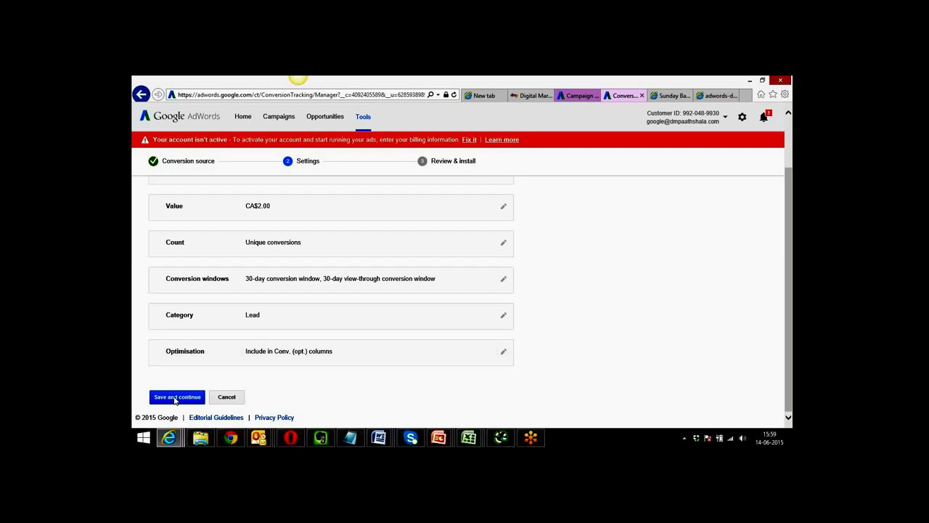
{"action": "left_click", "coordinate": [175, 398]}
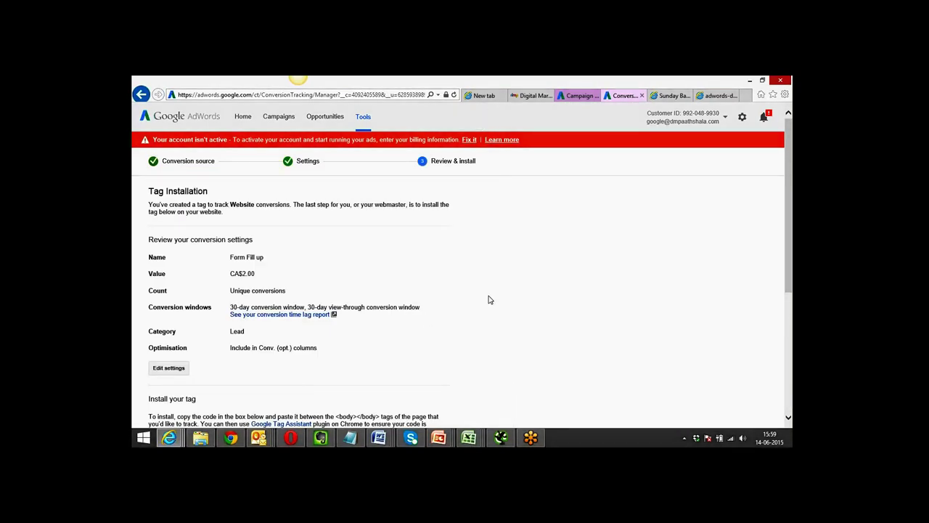
Select all of the Form Fill up tag code, then bring up the course landing page in Chrome.
{"action": "scroll", "coordinate": [488, 299], "scroll_direction": "down", "scroll_amount": 1}
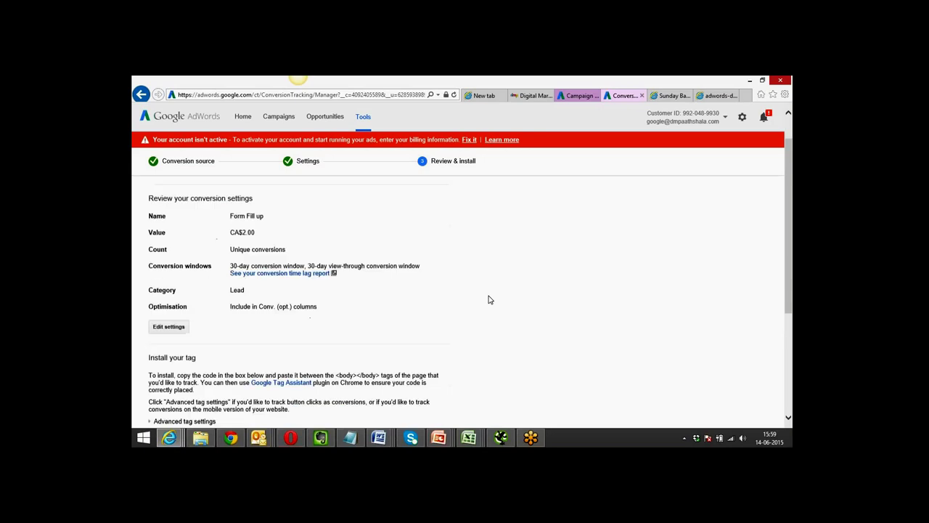
{"action": "scroll", "coordinate": [488, 299], "scroll_direction": "down", "scroll_amount": 1}
{"action": "scroll", "coordinate": [489, 299], "scroll_direction": "up", "scroll_amount": 1}
{"action": "scroll", "coordinate": [489, 299], "scroll_direction": "up", "scroll_amount": 1}
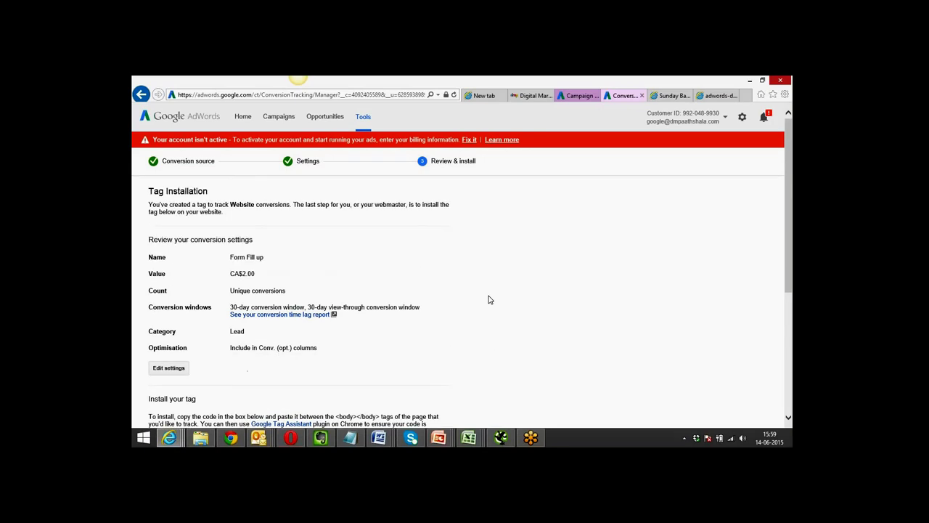
{"action": "scroll", "coordinate": [489, 299], "scroll_direction": "down", "scroll_amount": 4}
{"action": "scroll", "coordinate": [489, 299], "scroll_direction": "down", "scroll_amount": 1}
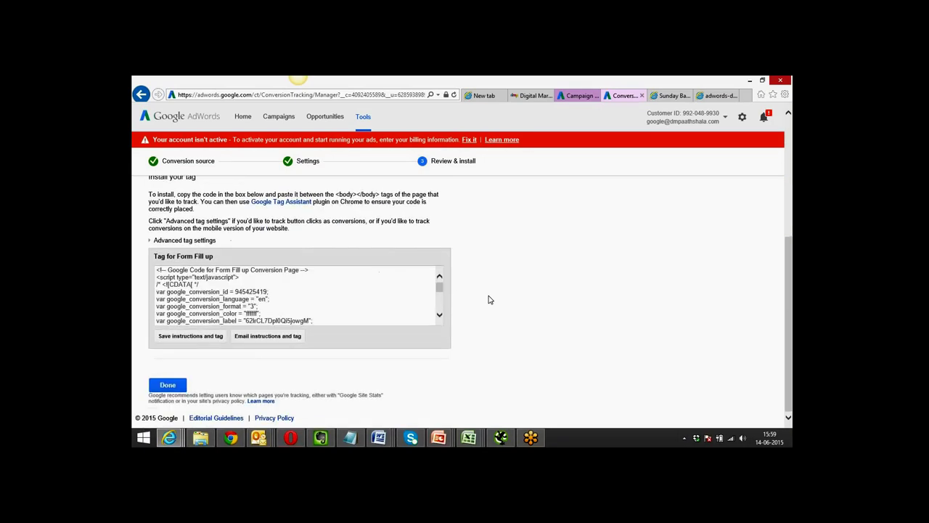
{"action": "left_click", "coordinate": [324, 299]}
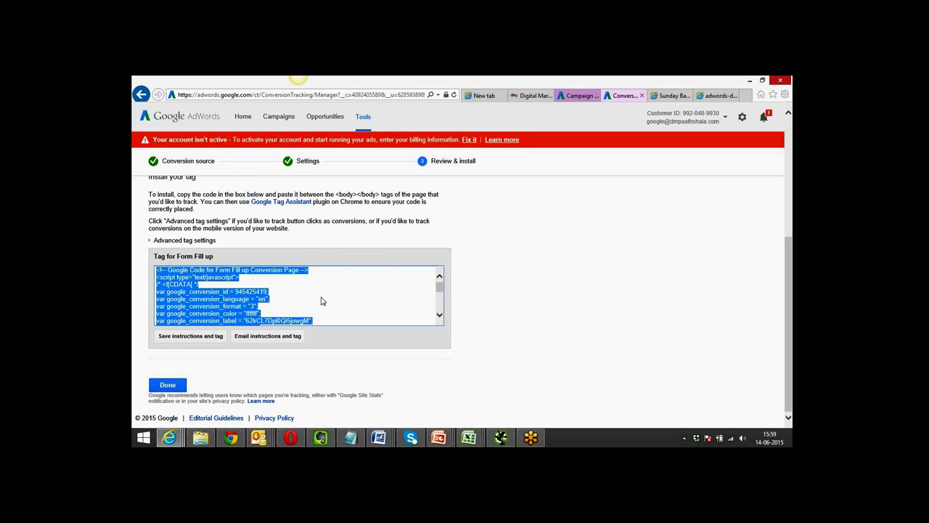
{"action": "key", "text": "alt+Tab"}
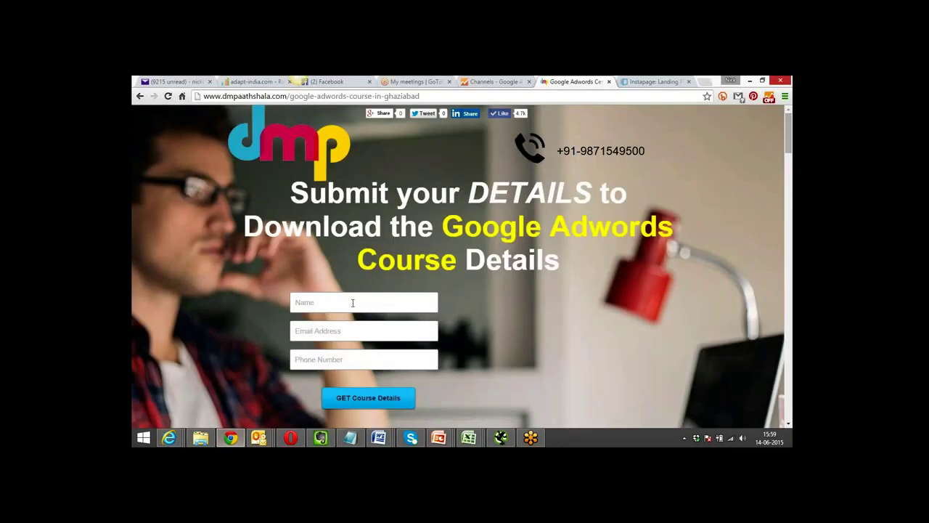
Fill the course details form with a test name and autofilled contact details, then submit it.
{"action": "left_click", "coordinate": [354, 301]}
{"action": "type", "text": "nikhil"}
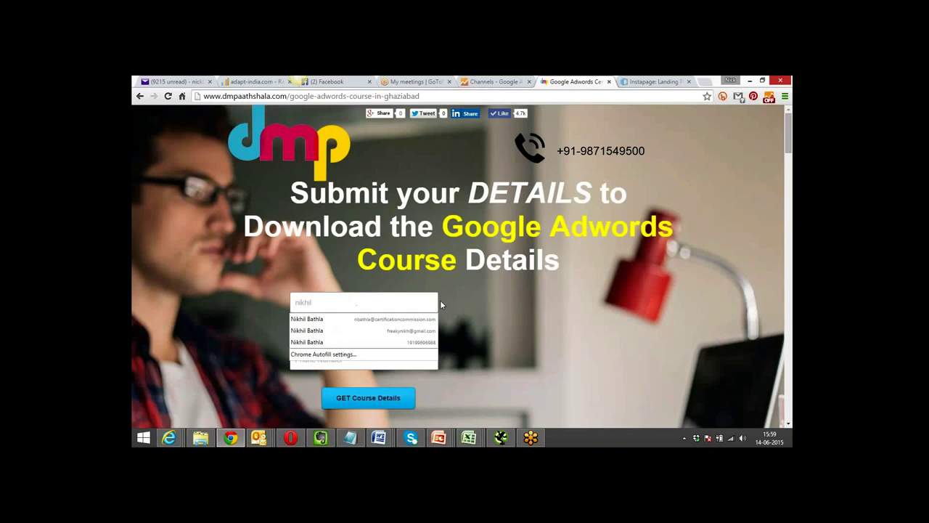
{"action": "left_click", "coordinate": [376, 325]}
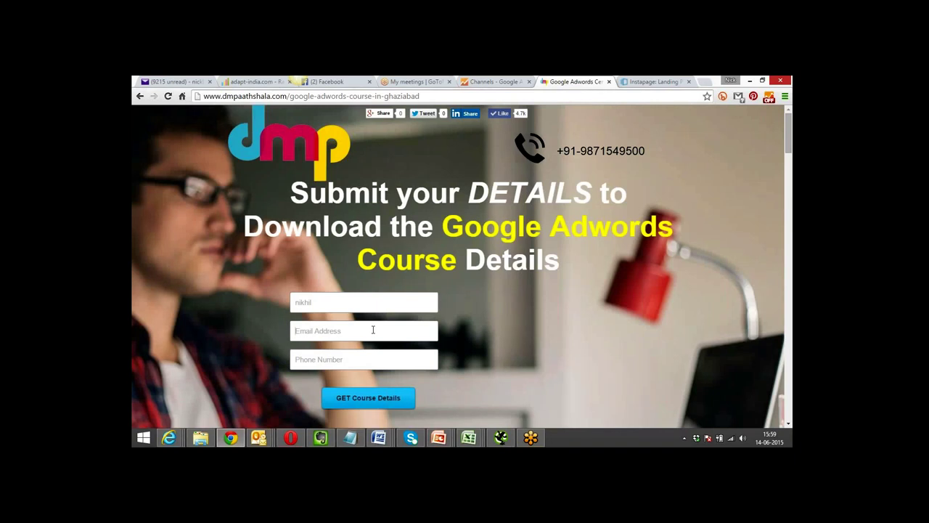
{"action": "left_click", "coordinate": [373, 330]}
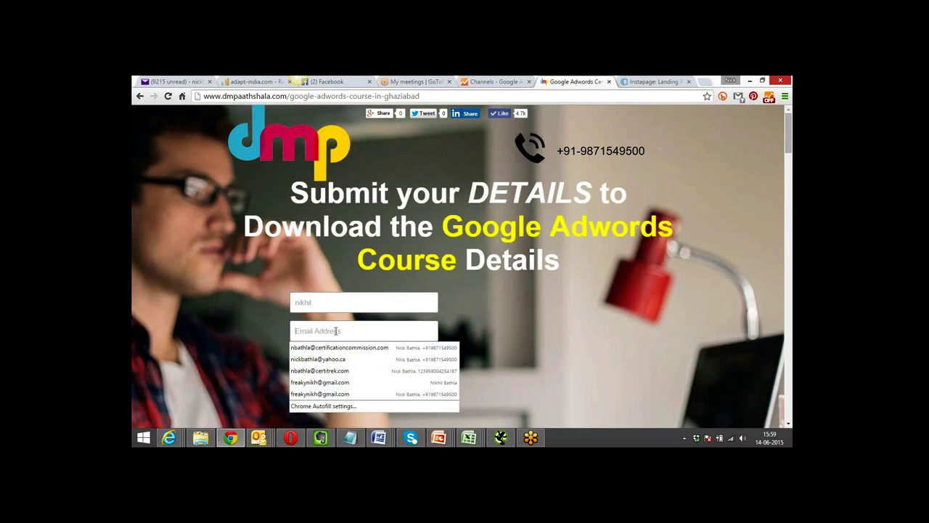
{"action": "left_click", "coordinate": [331, 359]}
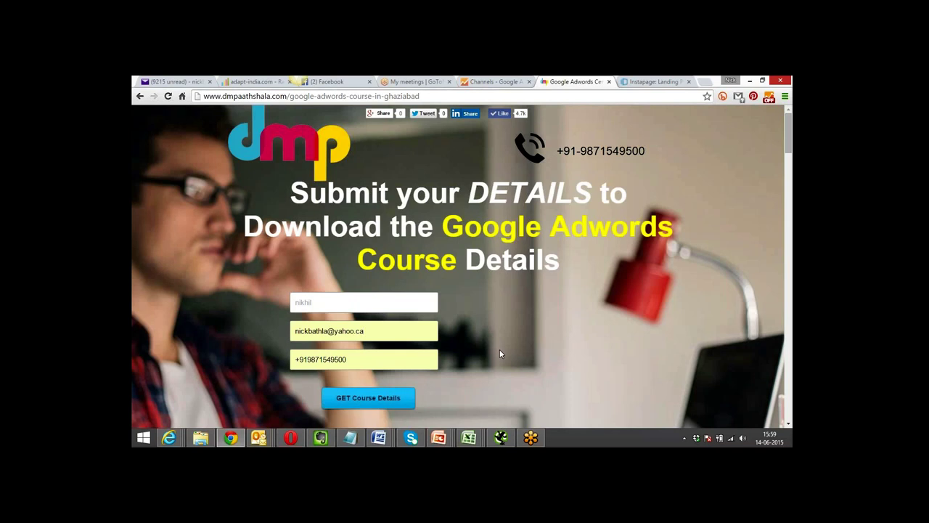
{"action": "scroll", "coordinate": [499, 353], "scroll_direction": "down", "scroll_amount": 1}
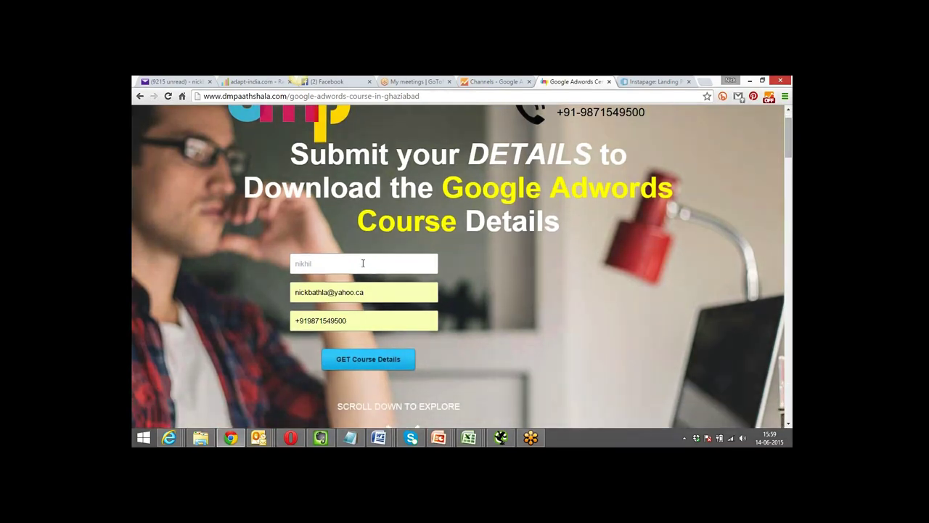
{"action": "left_click", "coordinate": [355, 361]}
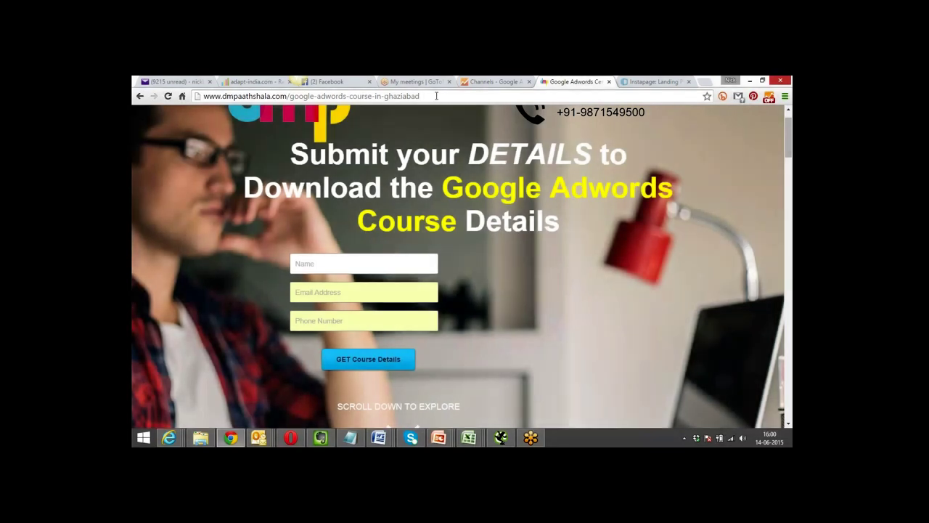
{"action": "left_click", "coordinate": [436, 95]}
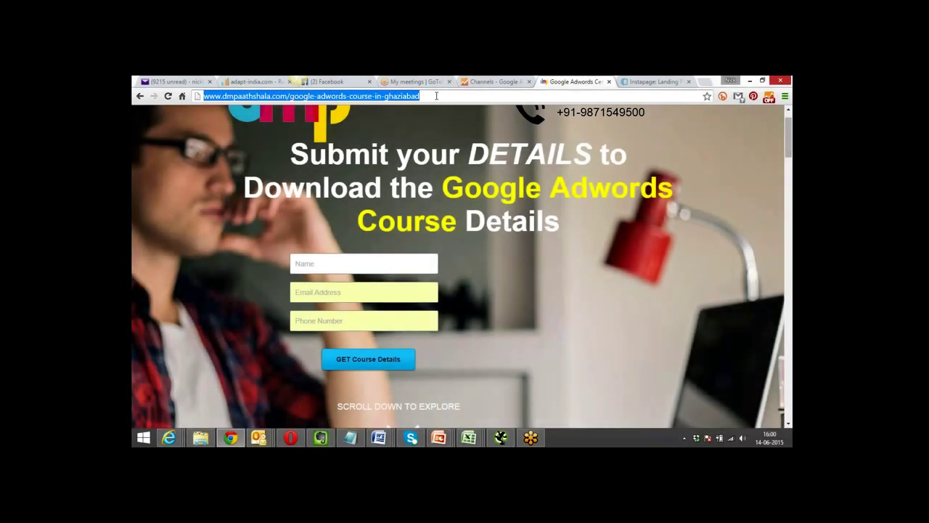
{"action": "left_click", "coordinate": [436, 95]}
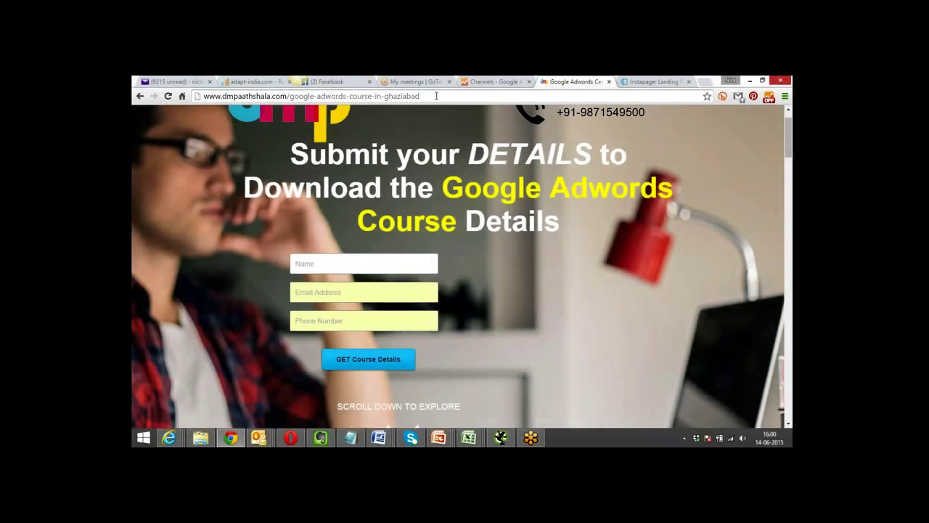
{"action": "key", "text": "shift+Left"}
{"action": "key", "text": "shift+Left"}
{"action": "key", "text": "shift+Left"}
{"action": "key", "text": "shift+Left"}
{"action": "key", "text": "shift+Left"}
{"action": "key", "text": "shift+Left"}
{"action": "key", "text": "shift+Left"}
{"action": "key", "text": "shift+Left"}
{"action": "key", "text": "shift+Left"}
{"action": "key", "text": "shift+Left"}
{"action": "key", "text": "shift+Left"}
{"action": "key", "text": "shift+Left"}
{"action": "key", "text": "shift+Left"}
{"action": "key", "text": "shift+Left"}
{"action": "key", "text": "shift+Left"}
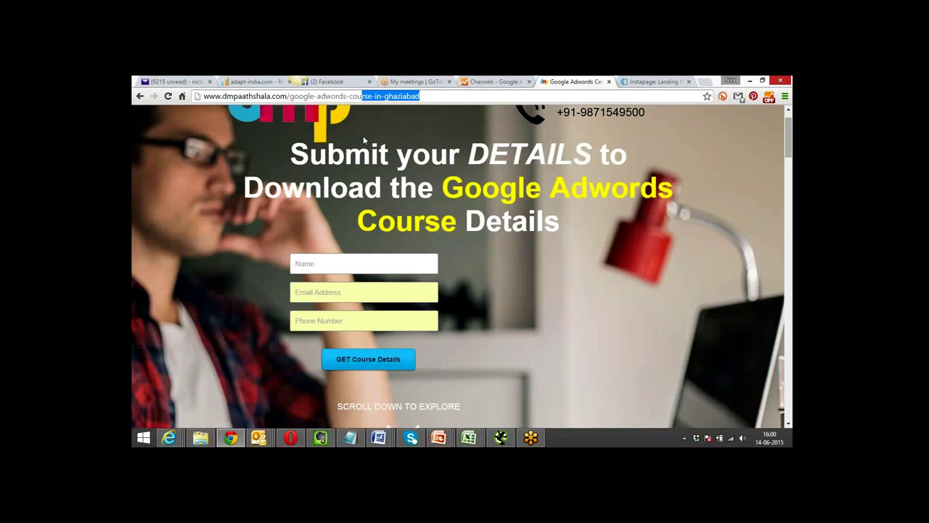
{"action": "left_click", "coordinate": [427, 112]}
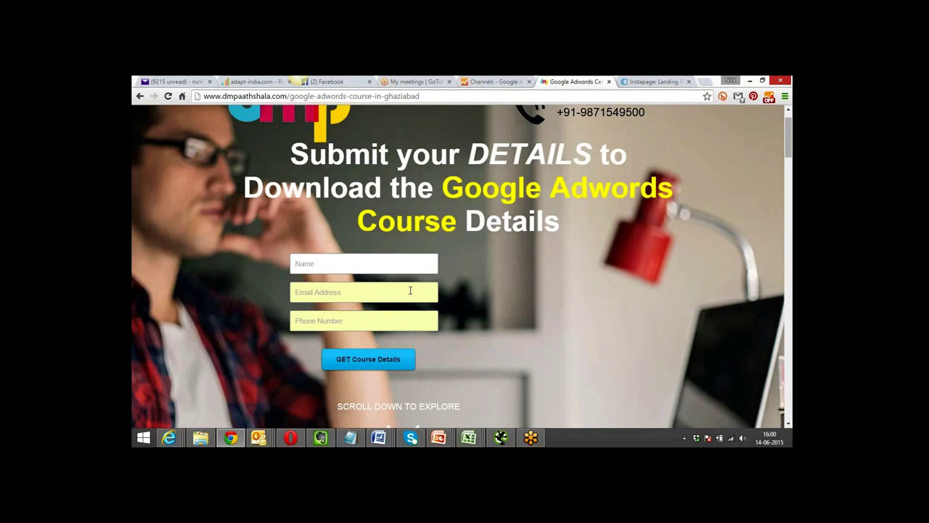
{"action": "left_click", "coordinate": [650, 81]}
{"action": "left_click", "coordinate": [581, 82]}
{"action": "left_click", "coordinate": [341, 319]}
{"action": "left_click", "coordinate": [705, 82]}
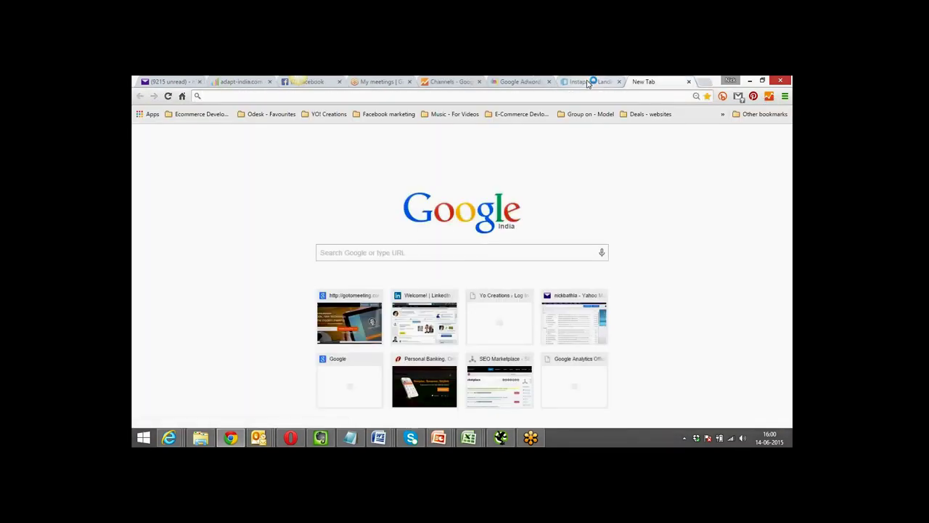
{"action": "left_click", "coordinate": [589, 82]}
{"action": "left_click", "coordinate": [528, 81]}
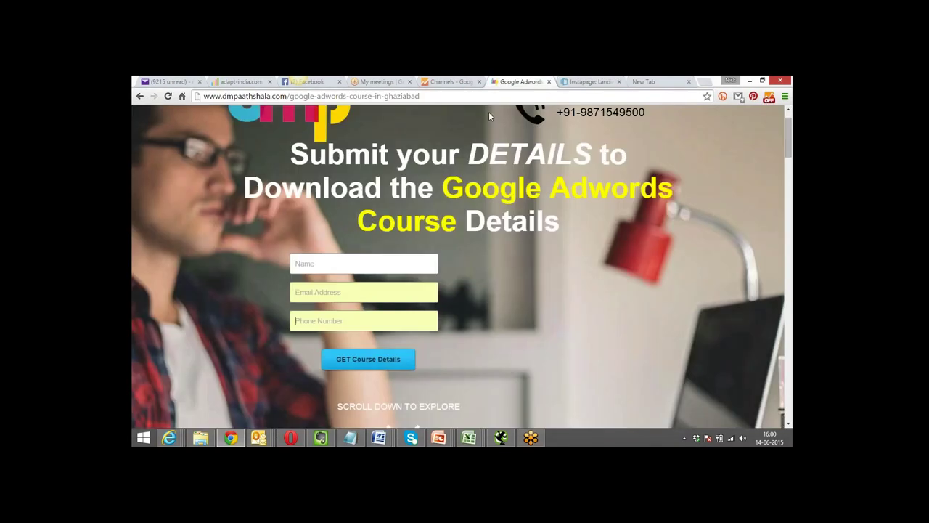
{"action": "left_click", "coordinate": [323, 264]}
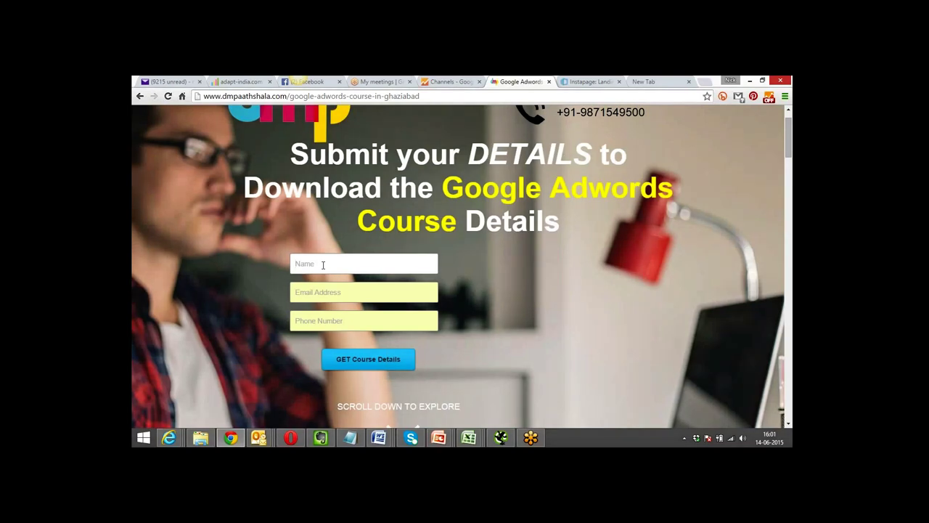
Back in AdWords, select the Form Fill up tag code and highlight the <body></body> instruction.
{"action": "key", "text": "alt+Tab"}
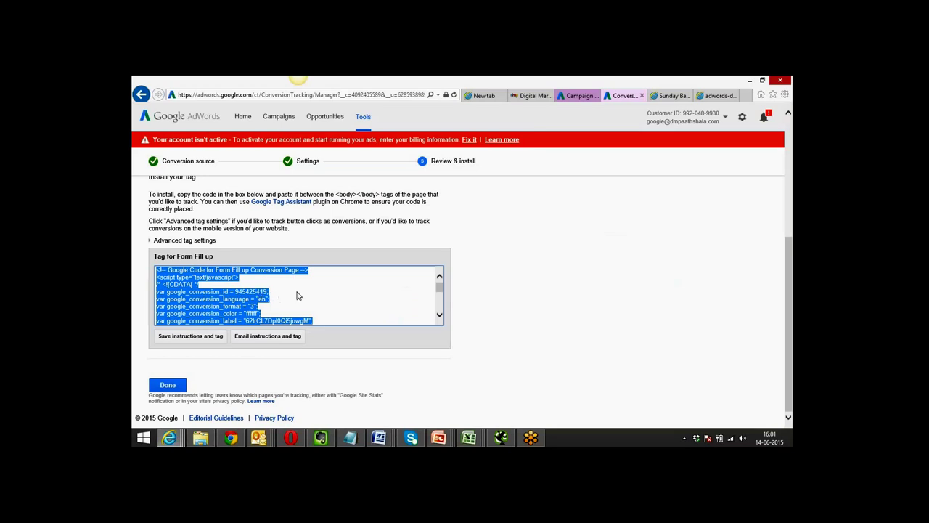
{"action": "left_click_drag", "start_coordinate": [439, 288], "coordinate": [439, 304]}
{"action": "left_click", "coordinate": [250, 313]}
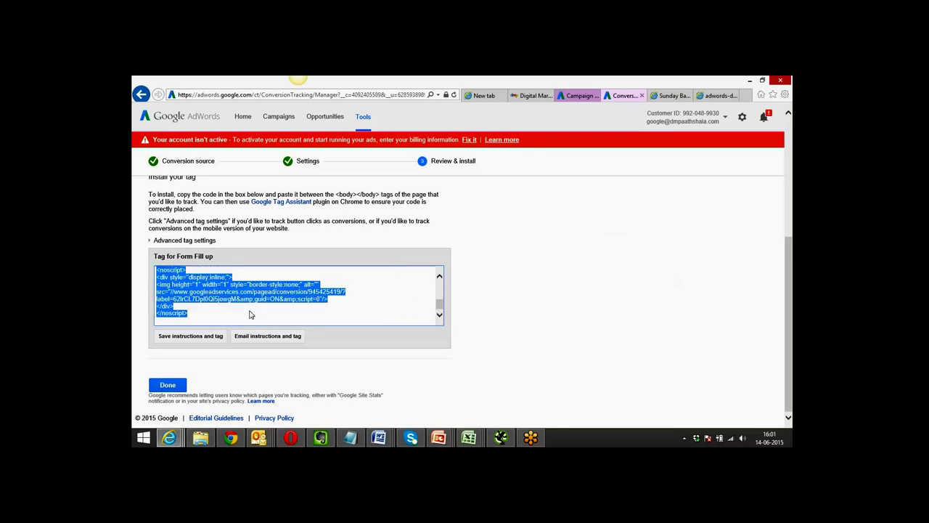
{"action": "scroll", "coordinate": [249, 314], "scroll_direction": "up", "scroll_amount": 4}
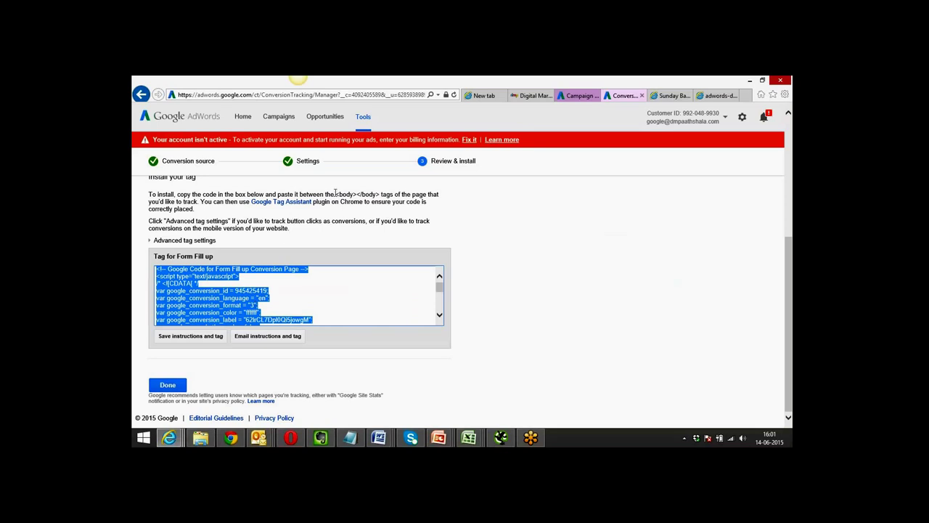
{"action": "left_click_drag", "start_coordinate": [335, 195], "coordinate": [379, 195]}
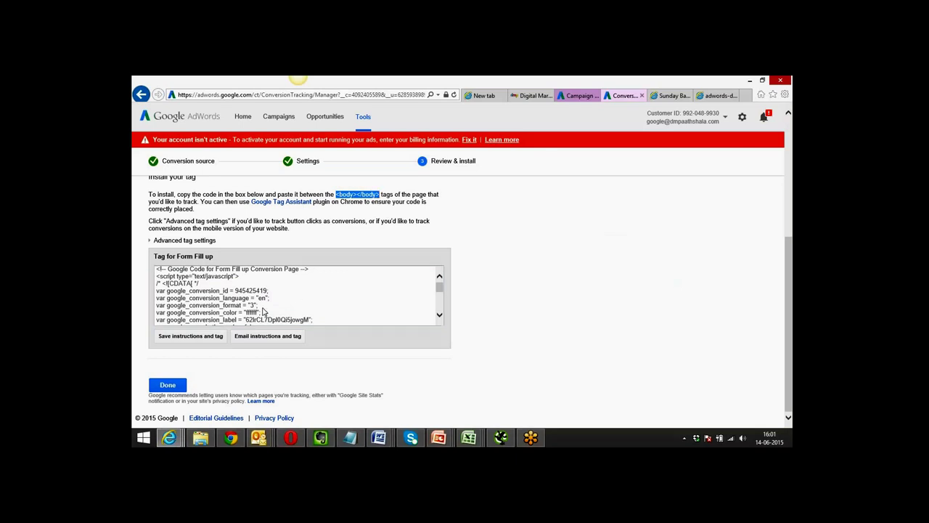
{"action": "left_click", "coordinate": [268, 340]}
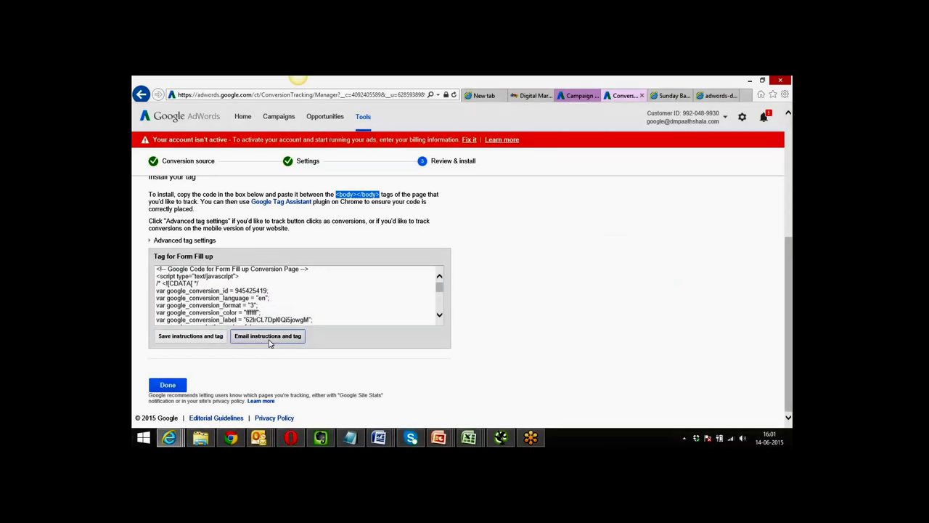
Try the email-the-tag form's fields, close it without sending, and finish the conversion setup.
{"action": "left_click", "coordinate": [444, 205]}
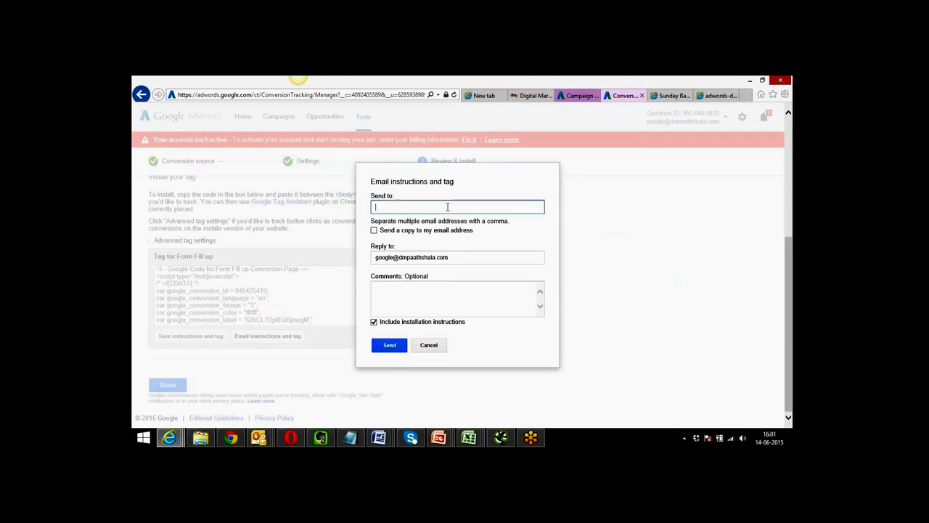
{"action": "left_click", "coordinate": [373, 230]}
{"action": "left_click", "coordinate": [376, 256]}
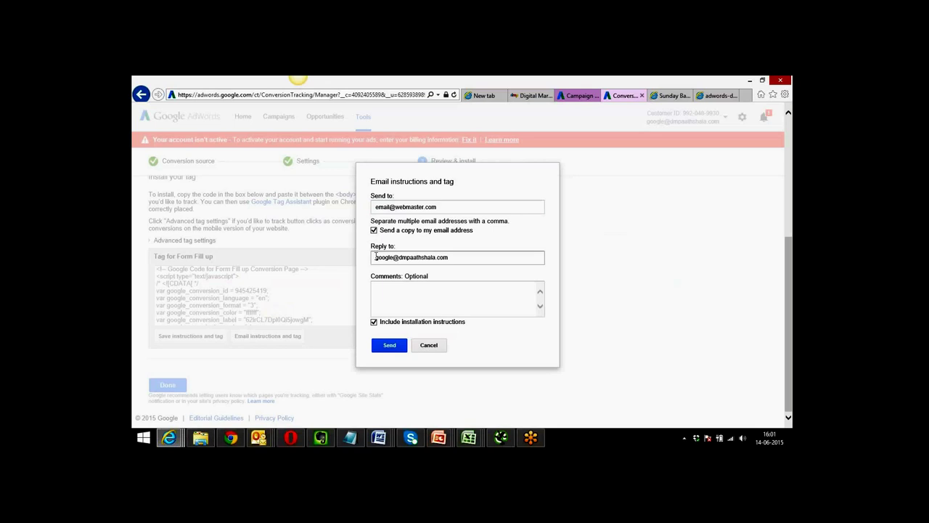
{"action": "left_click", "coordinate": [376, 286]}
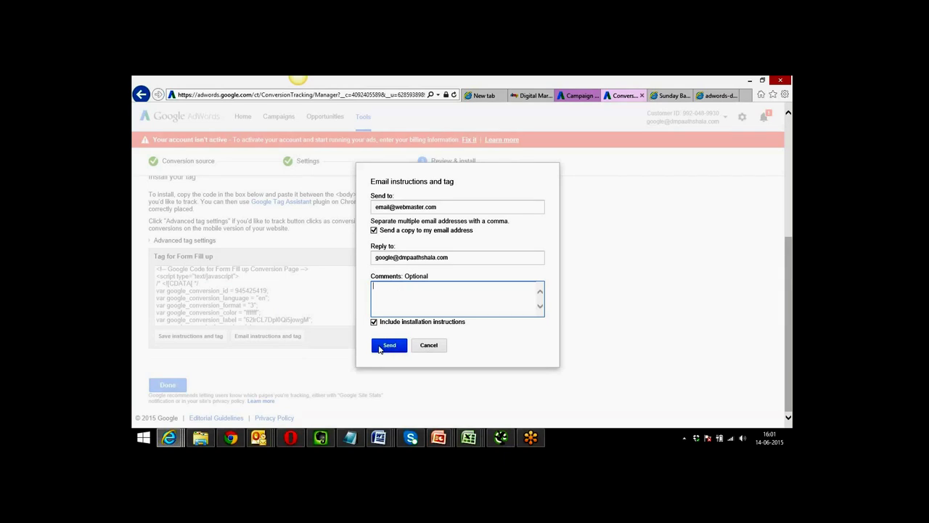
{"action": "left_click", "coordinate": [428, 346]}
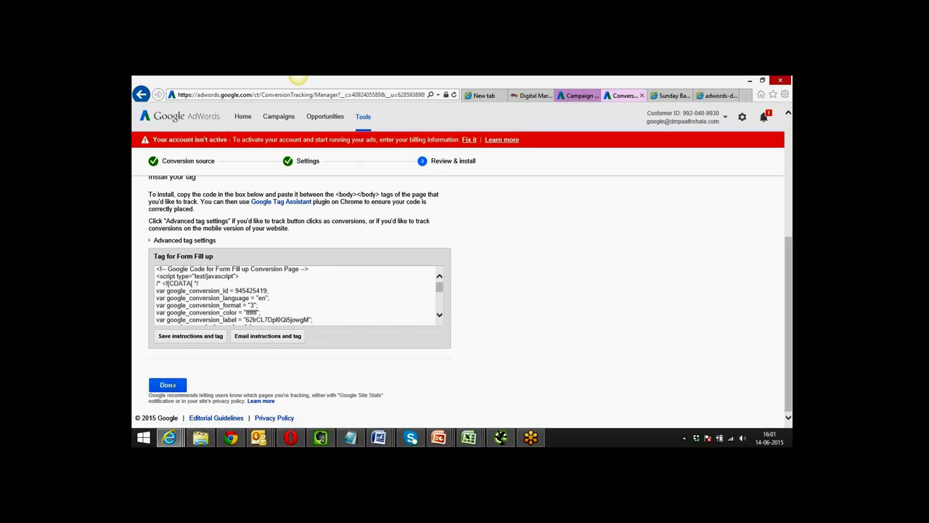
{"action": "left_click", "coordinate": [170, 387]}
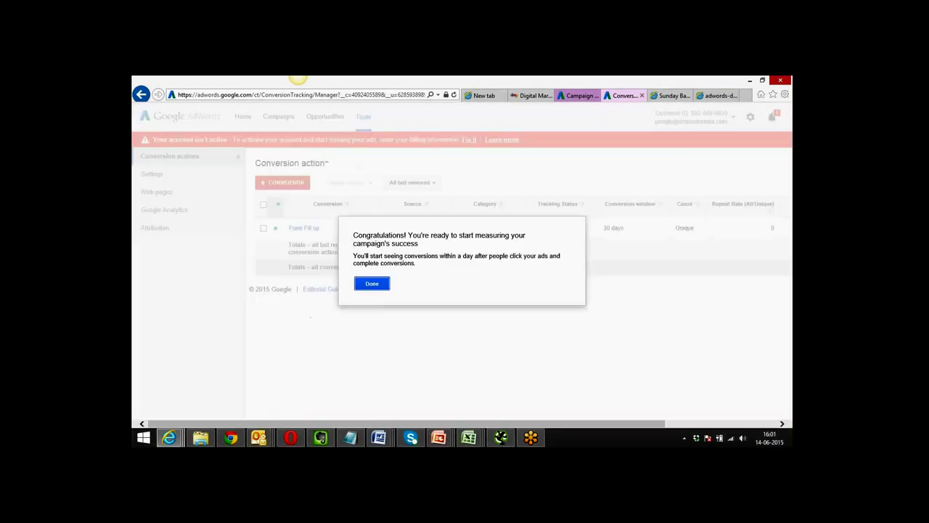
Dismiss the congratulations message and confirm Form Fill up shows as Unverified.
{"action": "left_click", "coordinate": [371, 284]}
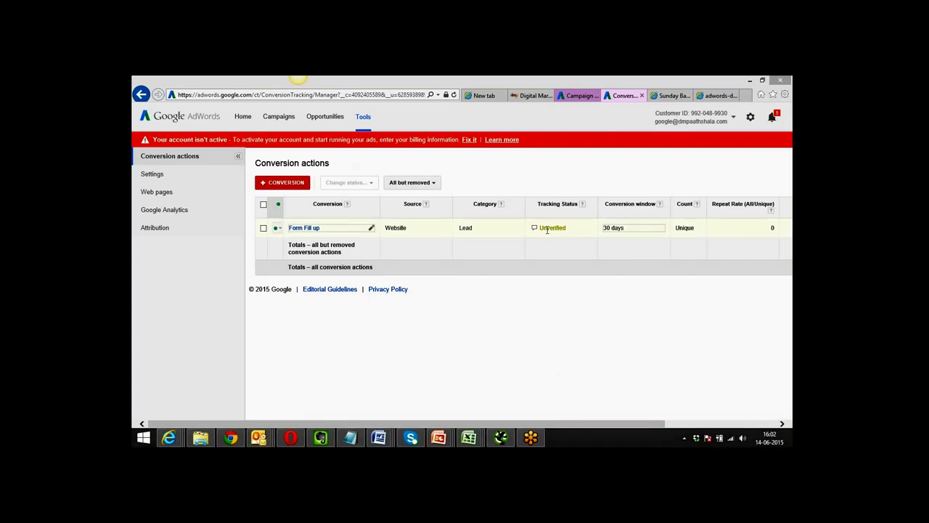
{"action": "mouse_move", "coordinate": [573, 225]}
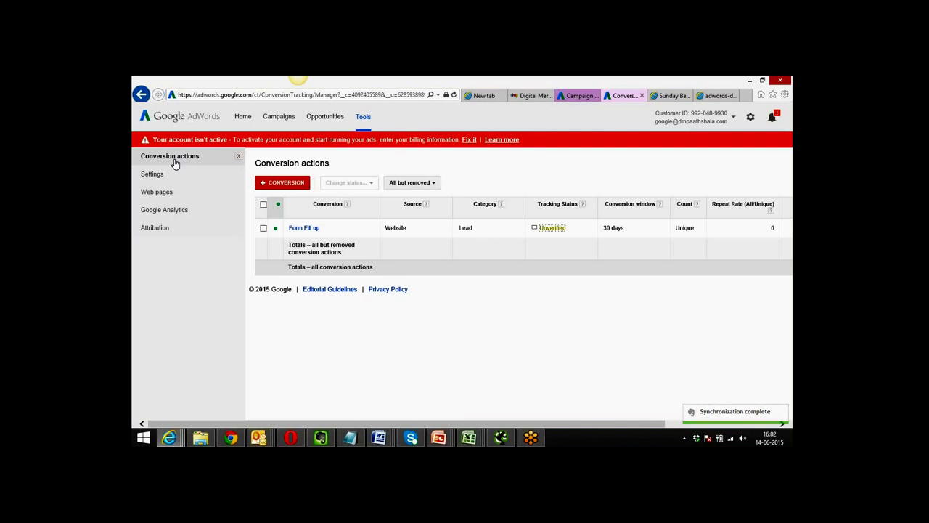
Go to Campaigns, then to the Shared library's Bid strategies page.
{"action": "left_click", "coordinate": [275, 119]}
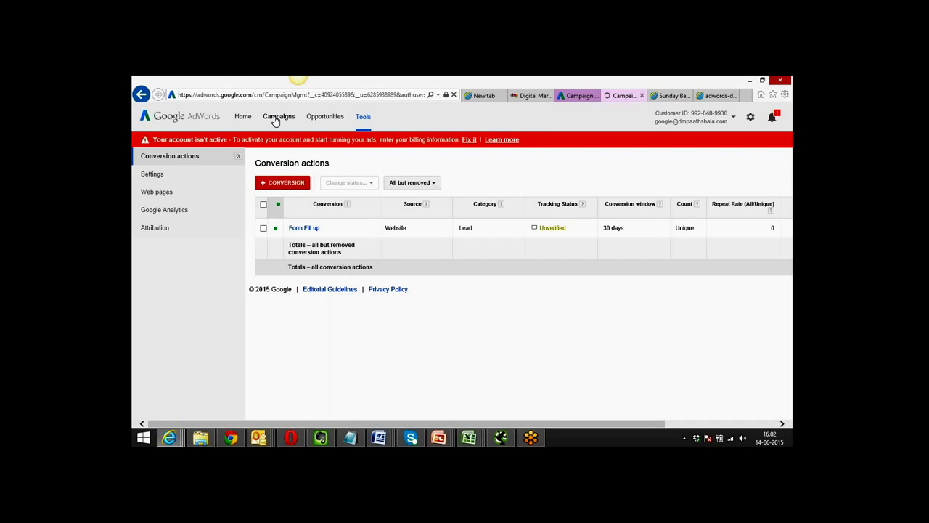
{"action": "mouse_move", "coordinate": [264, 106]}
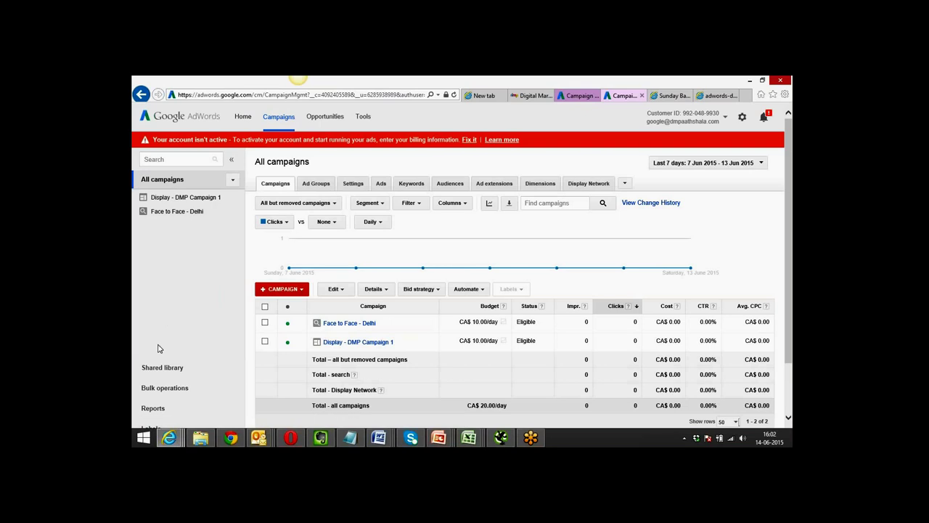
{"action": "left_click", "coordinate": [157, 371]}
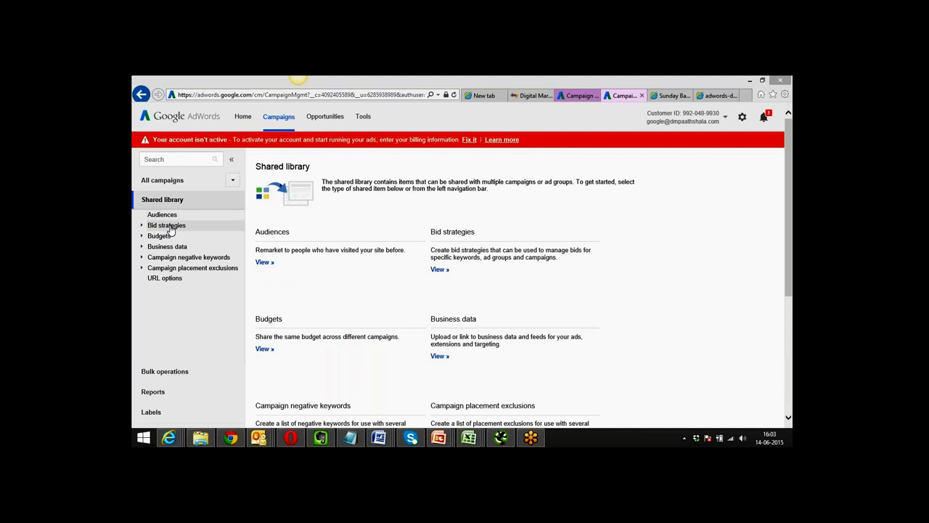
{"action": "left_click", "coordinate": [171, 230]}
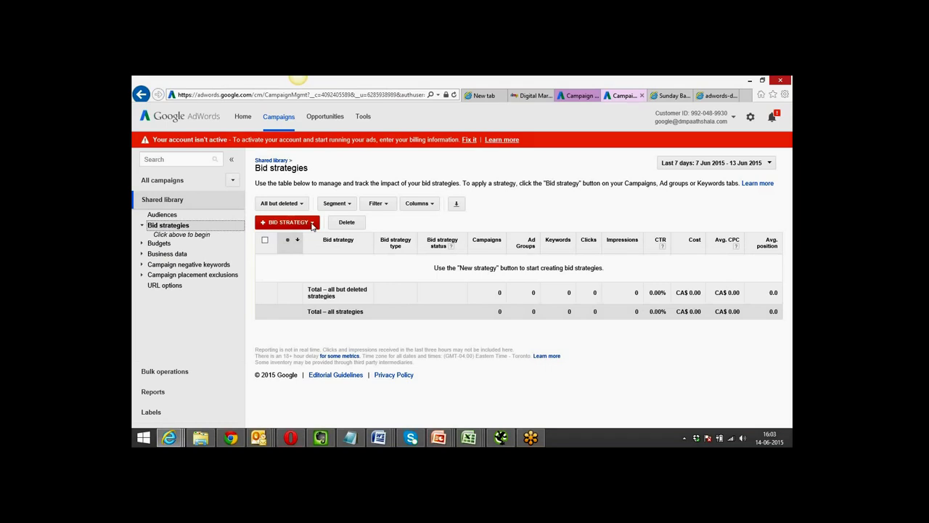
Create and save a shared Enhanced CPC bid strategy named 'Enhanced CPC'.
{"action": "left_click", "coordinate": [312, 225]}
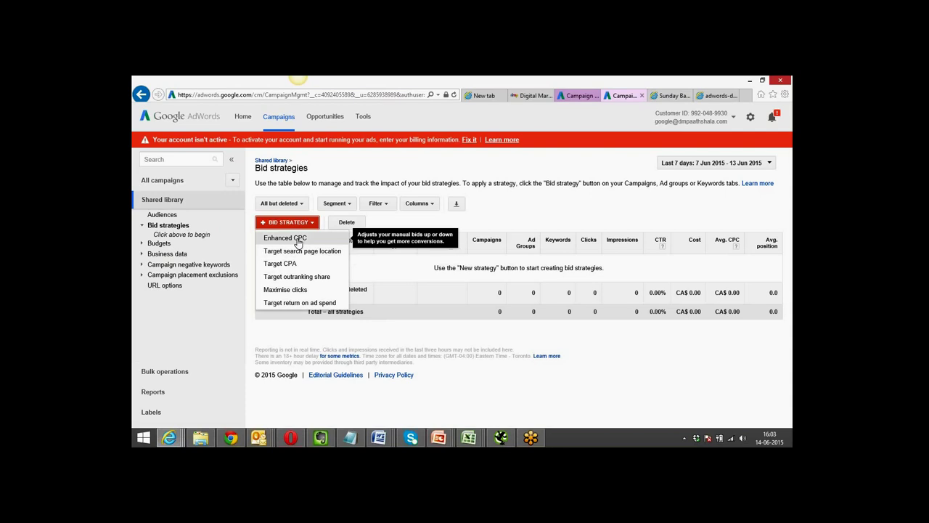
{"action": "left_click", "coordinate": [297, 239]}
{"action": "left_click", "coordinate": [299, 235]}
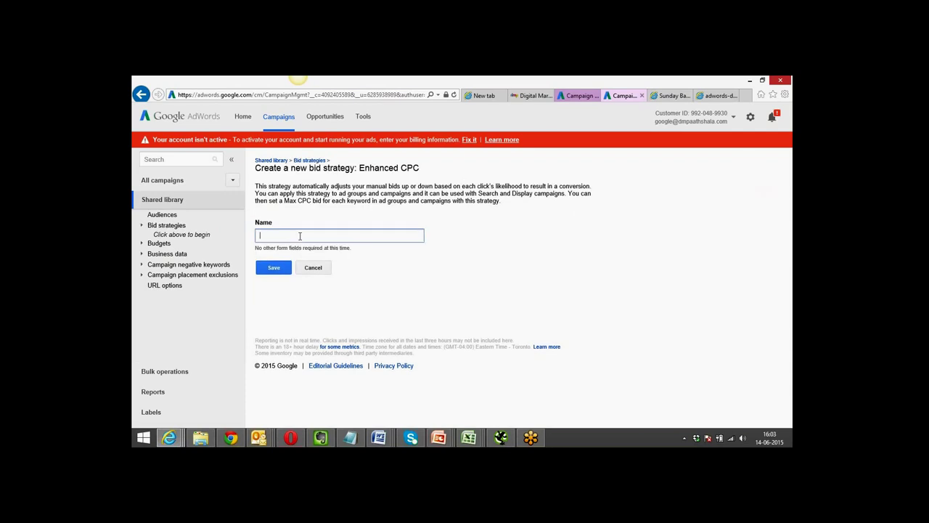
{"action": "type", "text": "Enhanced CPC"}
{"action": "left_click", "coordinate": [275, 269]}
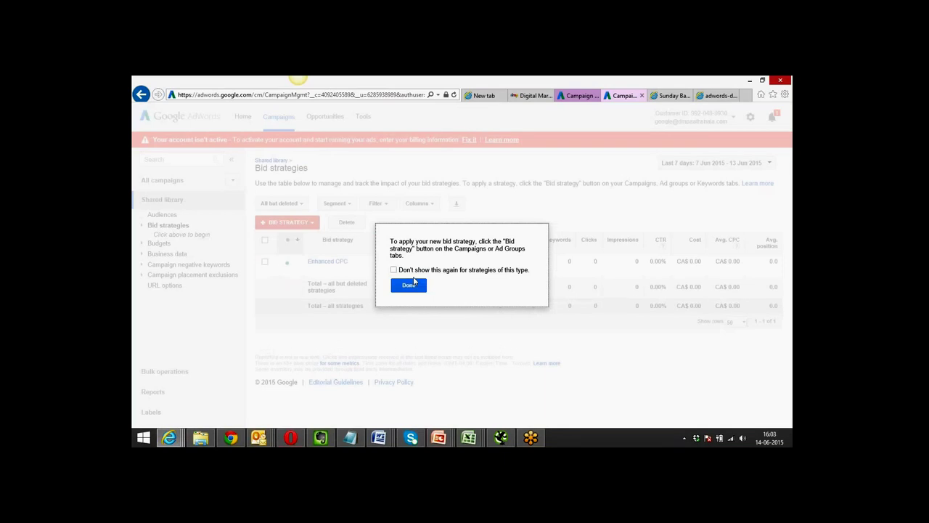
{"action": "left_click", "coordinate": [413, 284]}
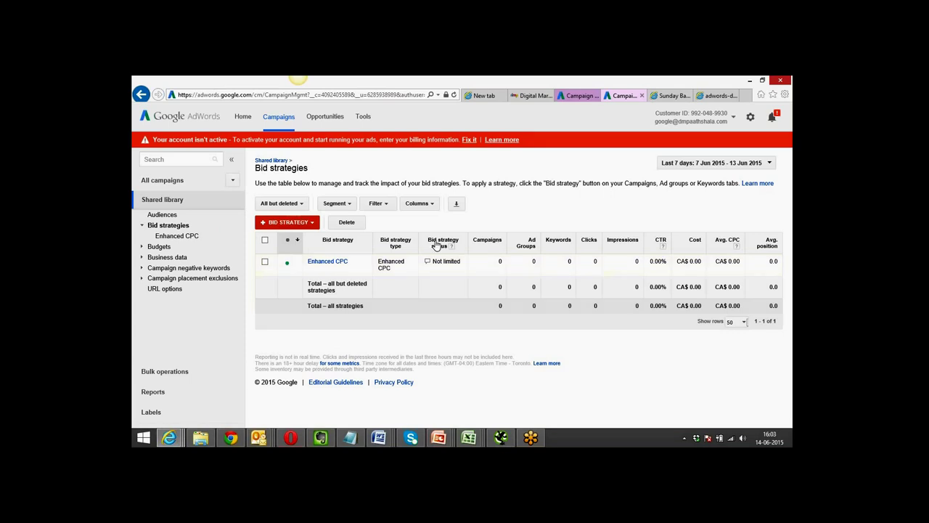
Start a Target search page location strategy named 'Ad - Top of the first'.
{"action": "left_click", "coordinate": [315, 224]}
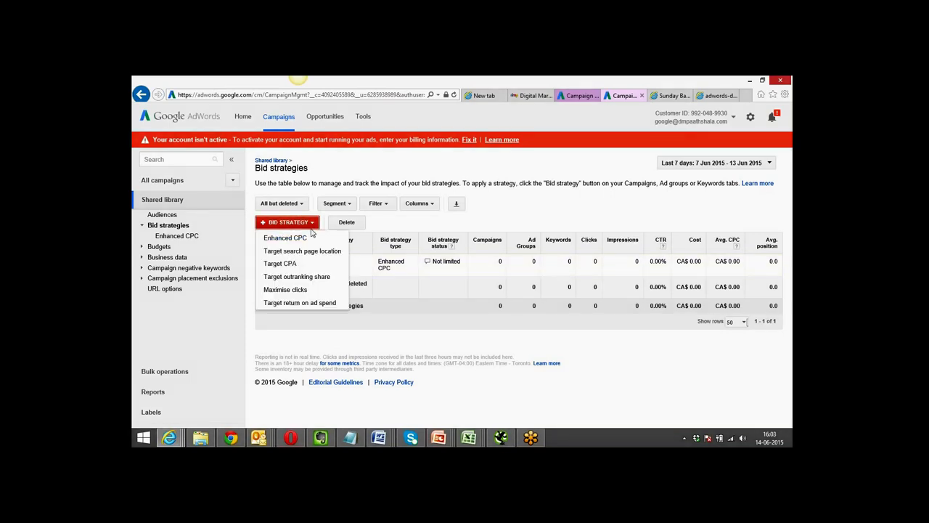
{"action": "left_click", "coordinate": [302, 251]}
{"action": "left_click", "coordinate": [312, 227]}
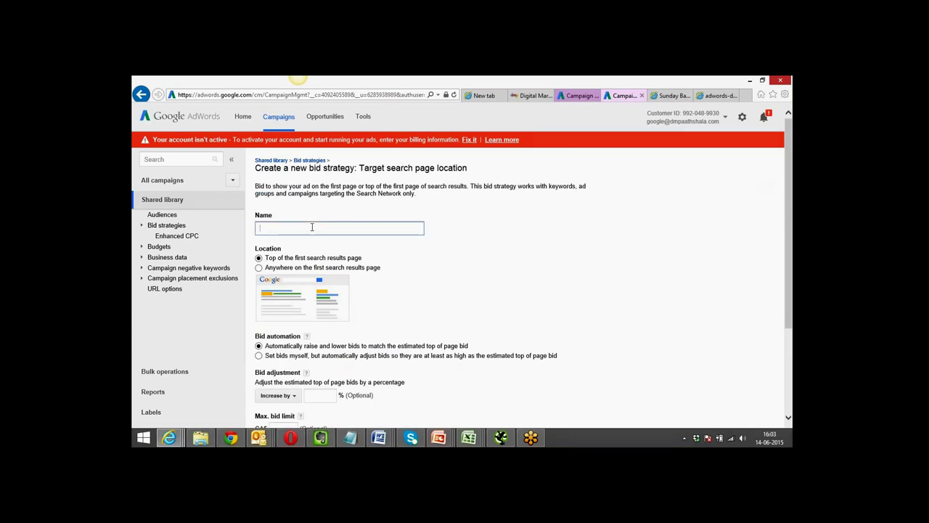
{"action": "type", "text": "Ad - Top"}
{"action": "type", "text": "of the first"}
{"action": "left_click", "coordinate": [484, 255]}
{"action": "scroll", "coordinate": [484, 254], "scroll_direction": "down", "scroll_amount": 4}
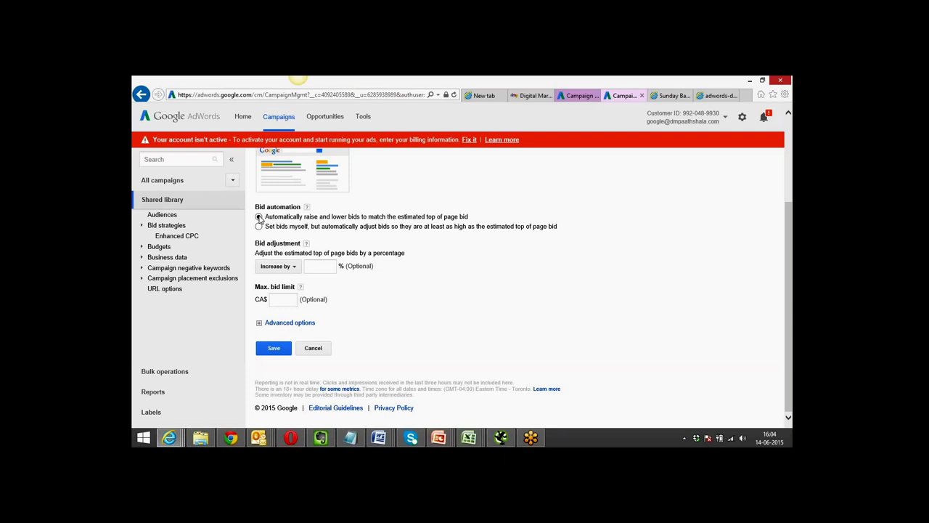
Set a +100% bid adjustment and CA$5 max bid limit, then save the strategy.
{"action": "left_click", "coordinate": [326, 267]}
{"action": "type", "text": "100"}
{"action": "left_click", "coordinate": [459, 257]}
{"action": "left_click", "coordinate": [323, 265]}
{"action": "left_click_drag", "start_coordinate": [322, 266], "coordinate": [335, 267]}
{"action": "left_click", "coordinate": [282, 299]}
{"action": "left_click", "coordinate": [273, 348]}
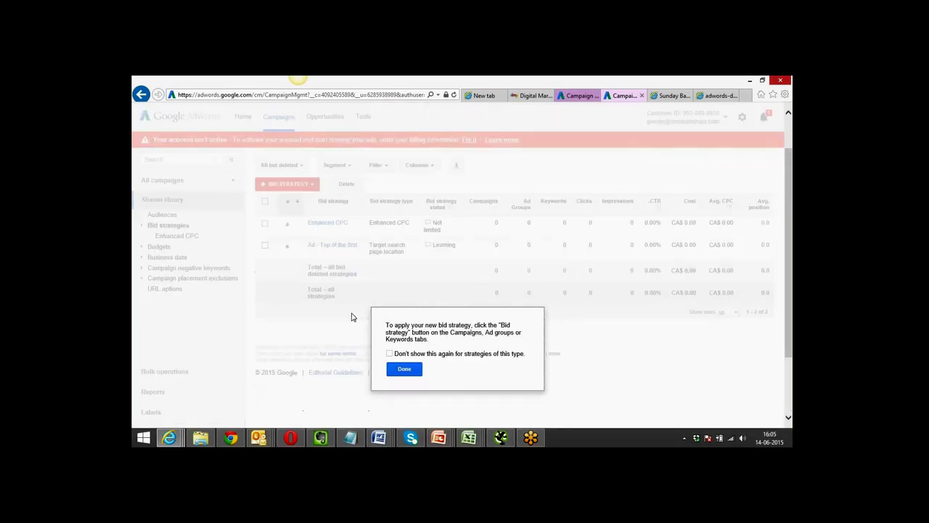
Dismiss the new-strategy notice and list the bid strategy types again.
{"action": "left_click", "coordinate": [403, 369]}
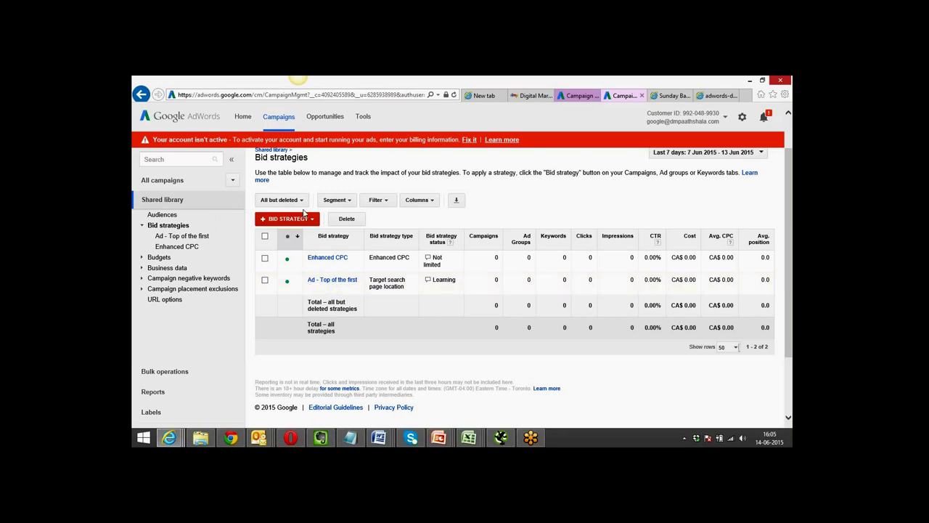
{"action": "left_click", "coordinate": [310, 219]}
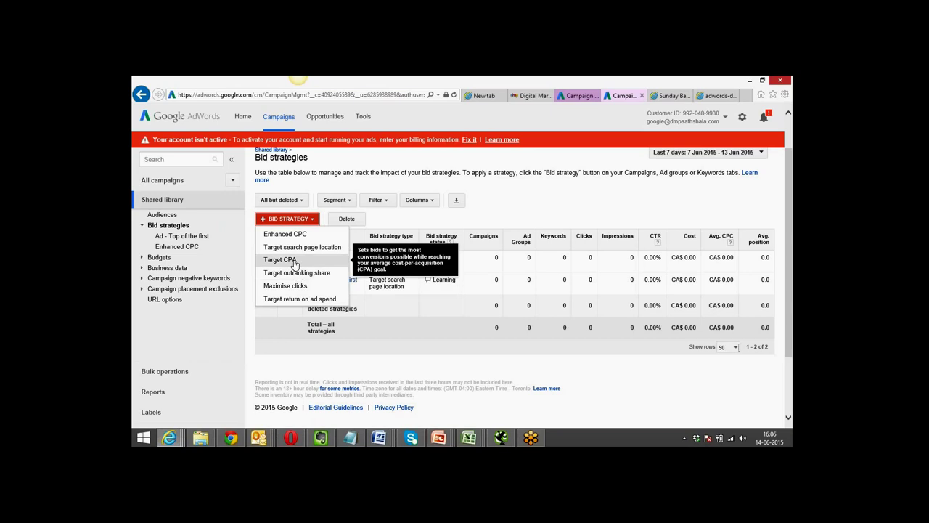
Start a Target CPA bid strategy with a CA$2.00 target.
{"action": "left_click", "coordinate": [280, 259]}
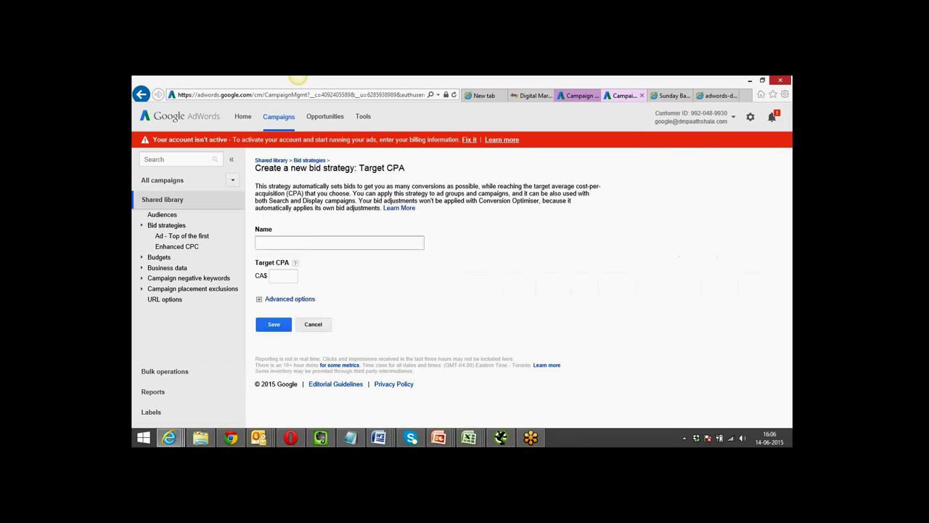
{"action": "left_click", "coordinate": [309, 245]}
{"action": "left_click", "coordinate": [283, 277]}
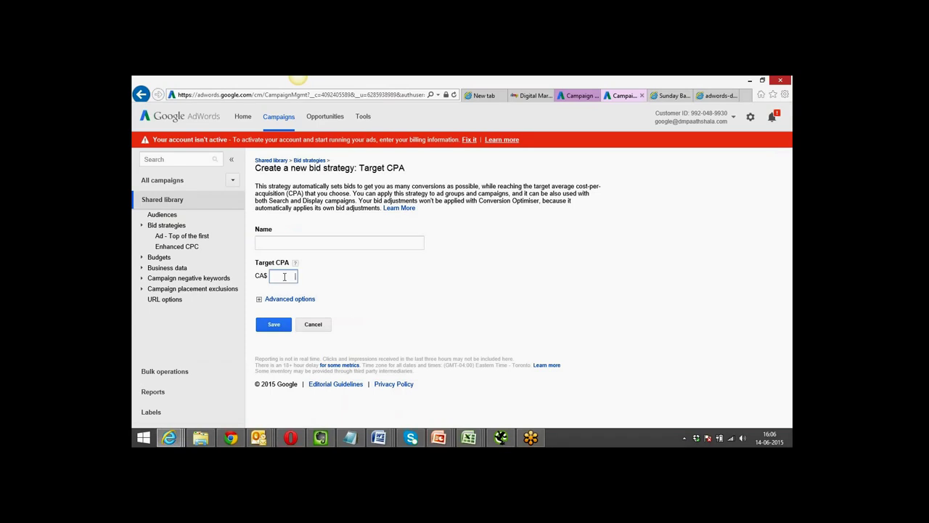
{"action": "type", "text": "2.00"}
{"action": "left_click", "coordinate": [330, 276]}
{"action": "left_click", "coordinate": [330, 239]}
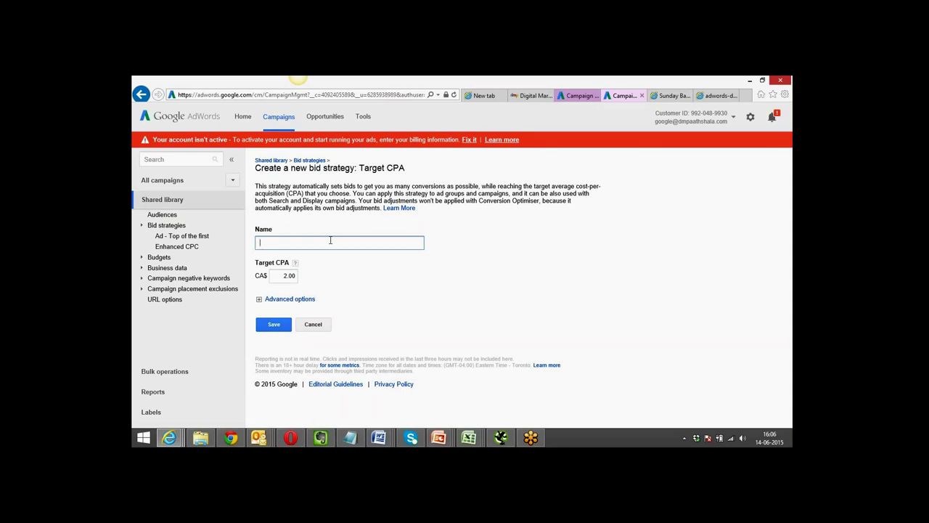
{"action": "left_click_drag", "start_coordinate": [283, 275], "coordinate": [297, 275]}
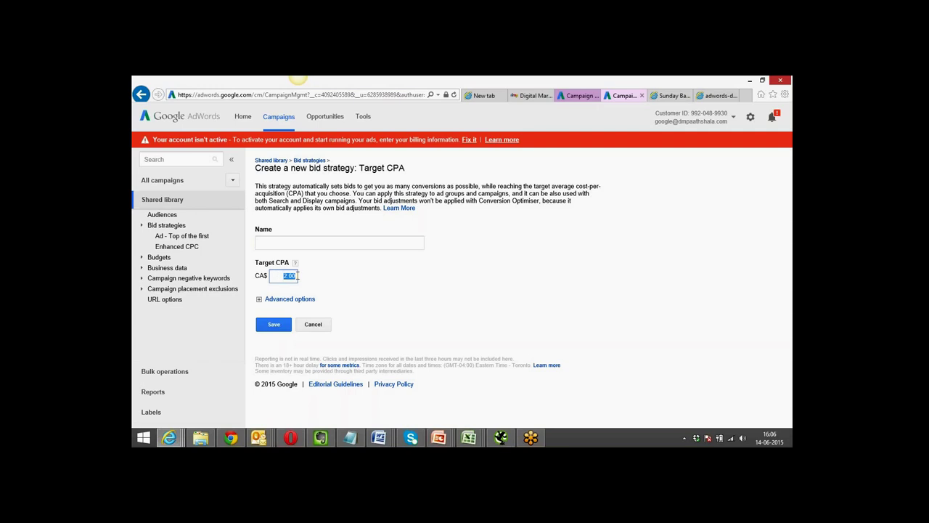
Name it 'conversion', re-enter the 2.00 target, and save the strategy.
{"action": "left_click", "coordinate": [348, 242]}
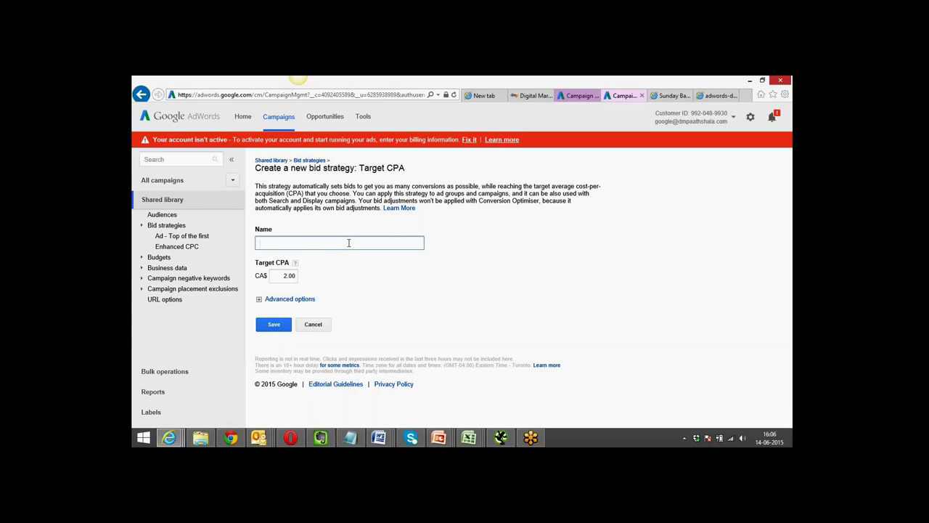
{"action": "type", "text": "conversion"}
{"action": "left_click_drag", "start_coordinate": [280, 276], "coordinate": [297, 276]}
{"action": "type", "text": "2.00"}
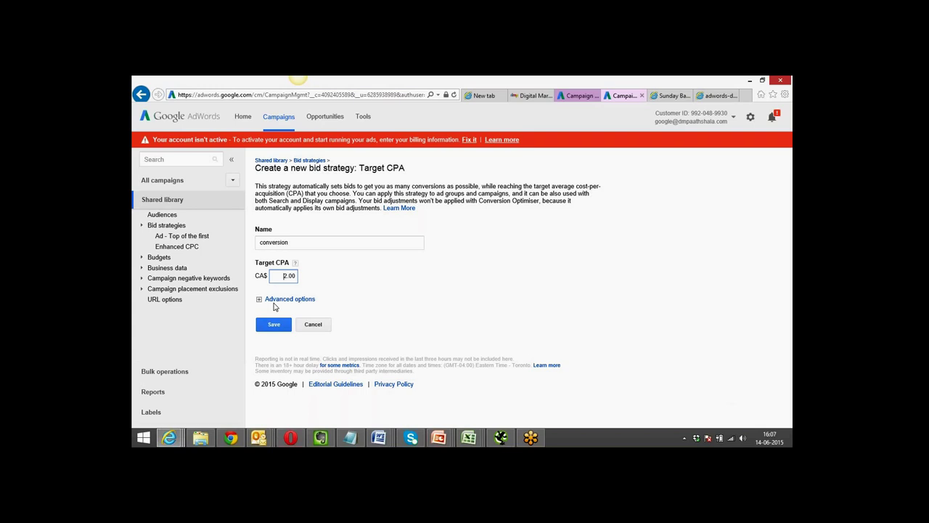
{"action": "left_click", "coordinate": [273, 326]}
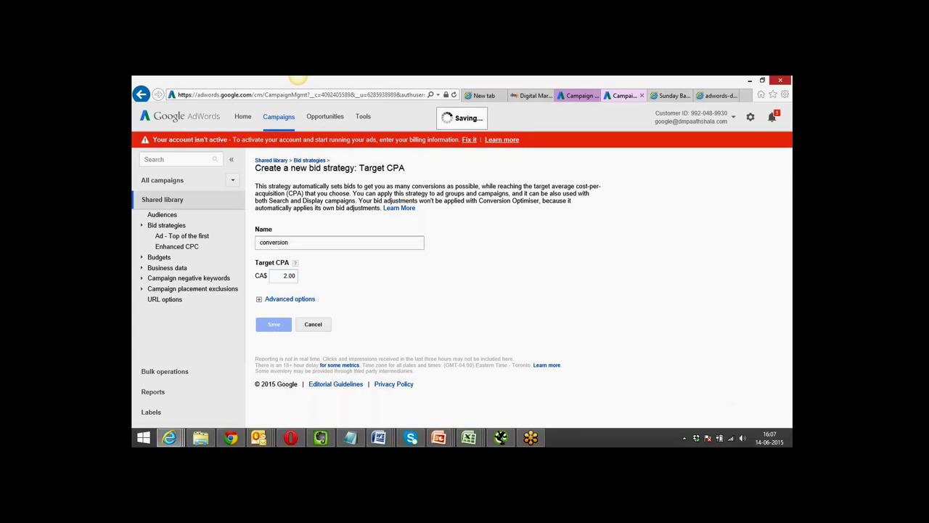
{"action": "left_click", "coordinate": [409, 284]}
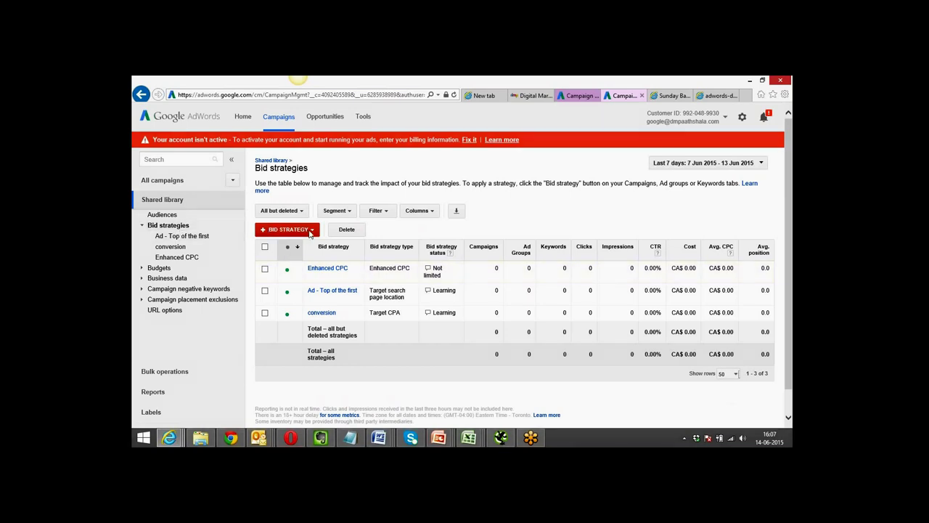
Fill in a Maximise clicks strategy 'MAximize Clicks' with CA$2.00 max bid and CA$10 daily spend.
{"action": "left_click", "coordinate": [310, 230]}
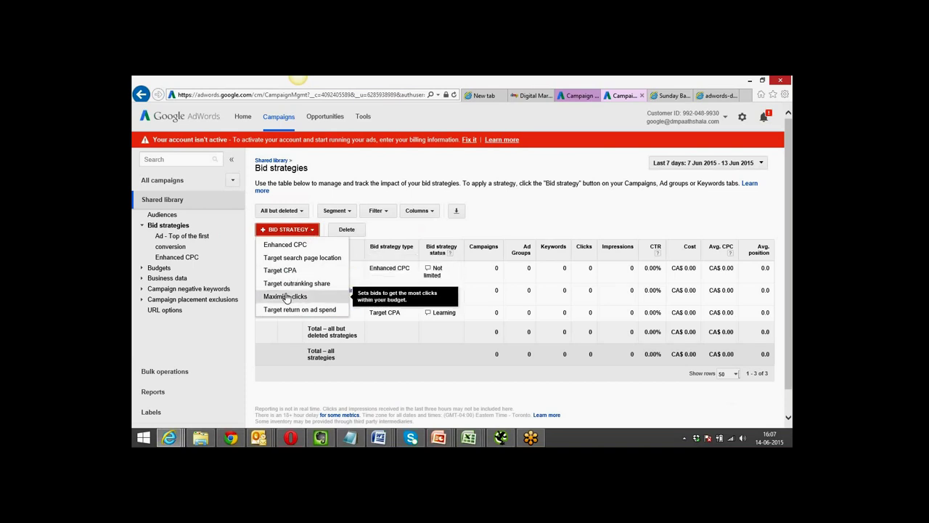
{"action": "left_click", "coordinate": [286, 297]}
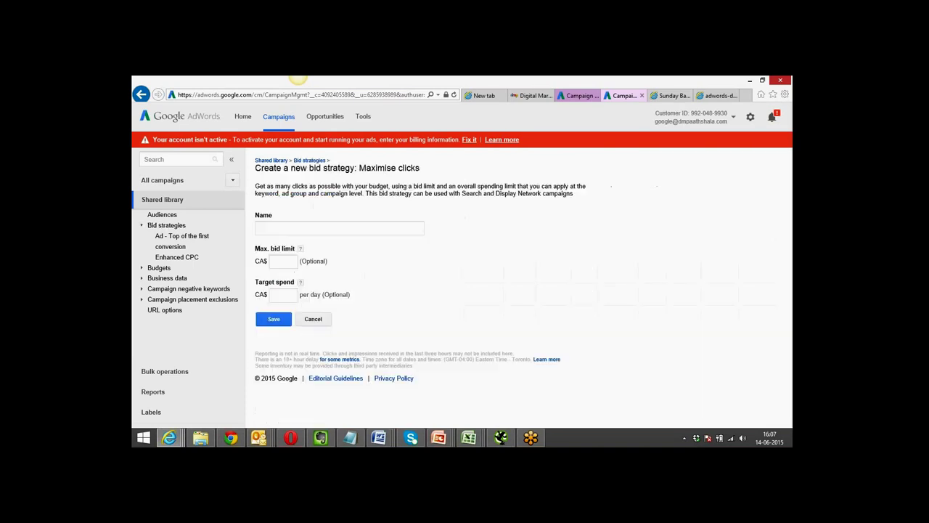
{"action": "left_click", "coordinate": [286, 261]}
{"action": "type", "text": "2.00"}
{"action": "left_click", "coordinate": [286, 296]}
{"action": "type", "text": "10"}
{"action": "left_click_drag", "start_coordinate": [285, 294], "coordinate": [296, 294]}
{"action": "left_click_drag", "start_coordinate": [288, 261], "coordinate": [293, 263]}
{"action": "left_click", "coordinate": [304, 228]}
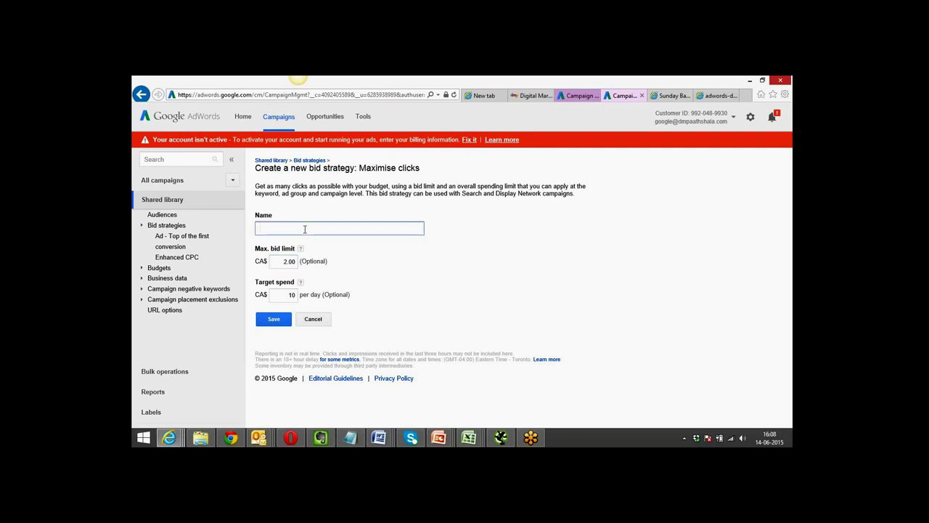
{"action": "type", "text": "MAximize Clicks"}
Save the MAximize Clicks strategy, then begin a Target return on ad spend strategy.
{"action": "left_click", "coordinate": [275, 324]}
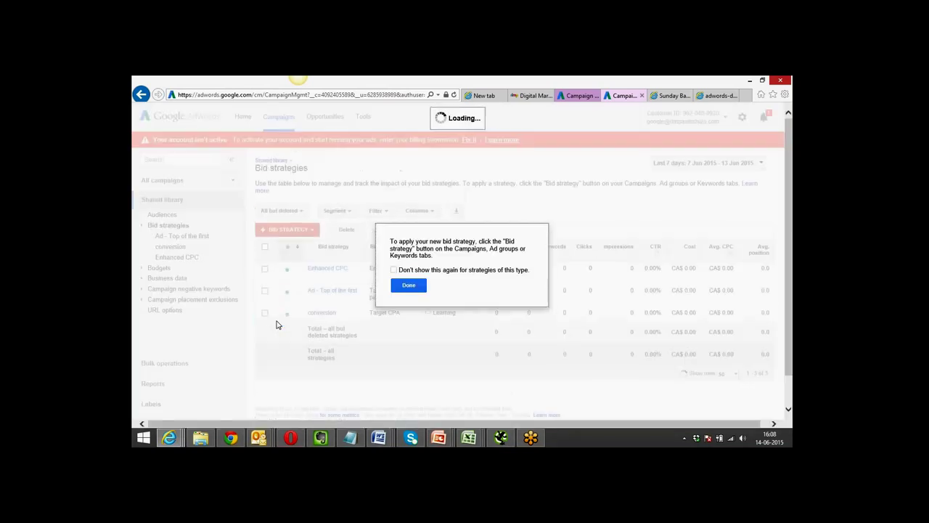
{"action": "left_click", "coordinate": [412, 287]}
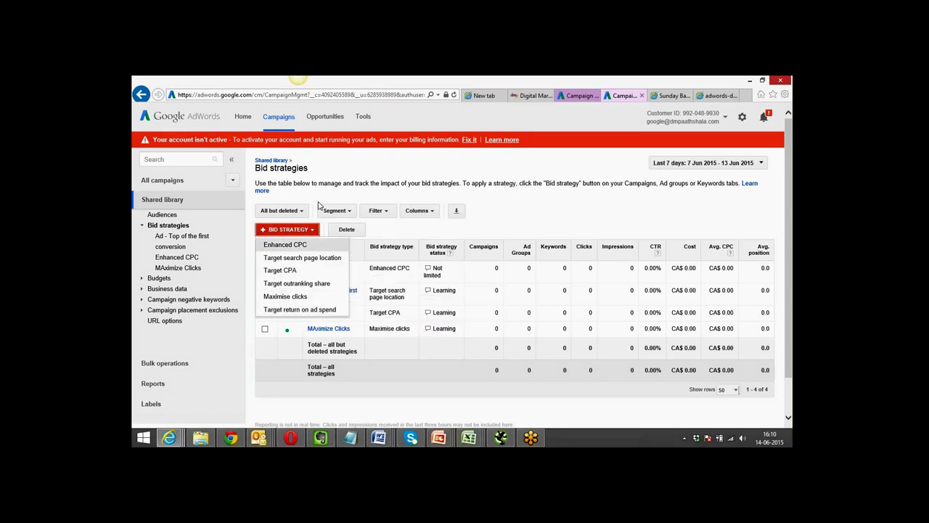
{"action": "left_click", "coordinate": [479, 196]}
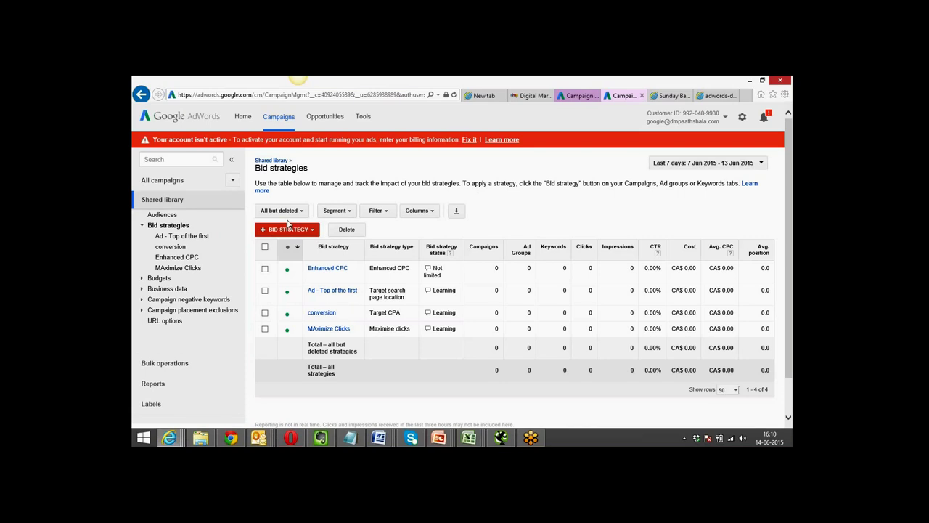
{"action": "left_click", "coordinate": [289, 229]}
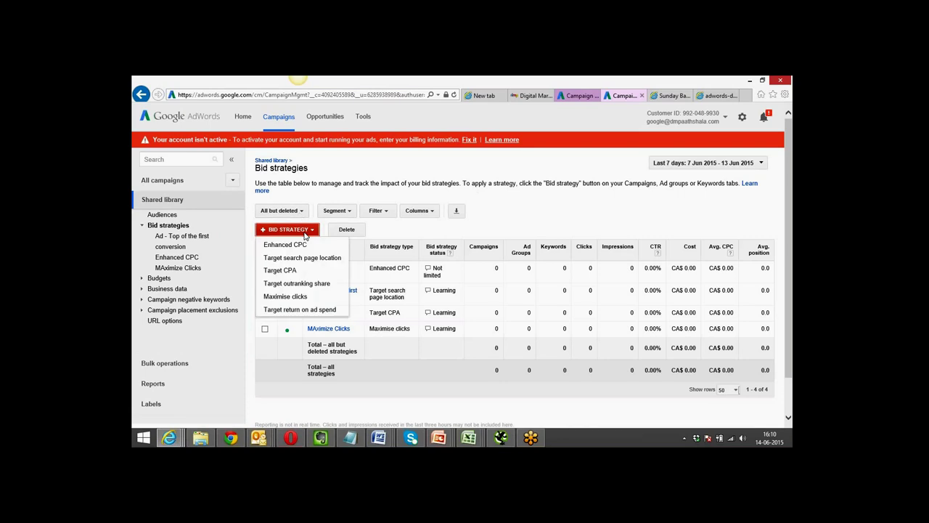
{"action": "left_click", "coordinate": [292, 310]}
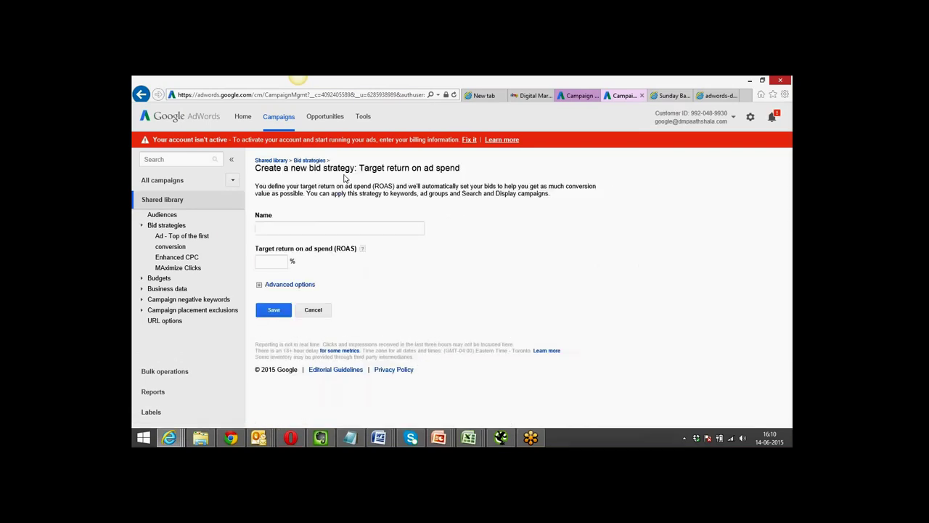
Give the strategy a 10% target ROAS, name it 'ROI - 10$', and save it.
{"action": "left_click", "coordinate": [275, 260]}
{"action": "type", "text": "10"}
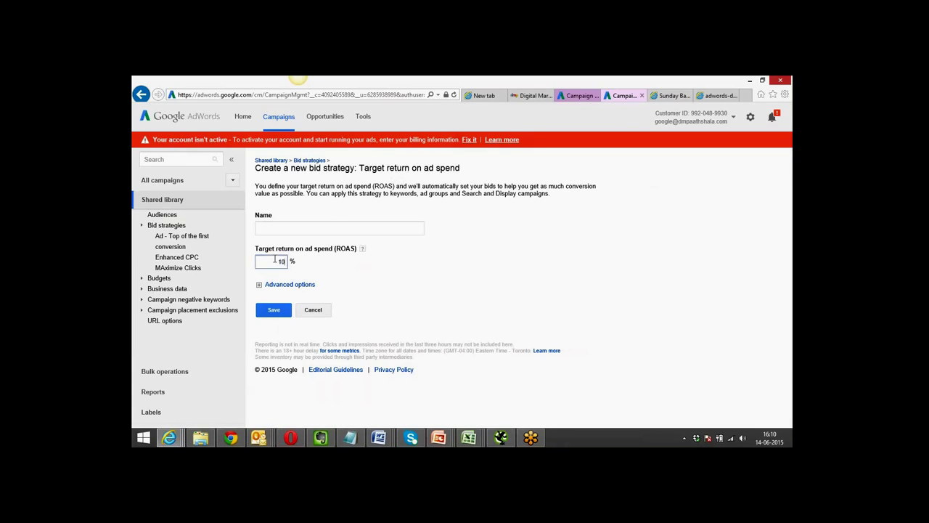
{"action": "left_click", "coordinate": [279, 229]}
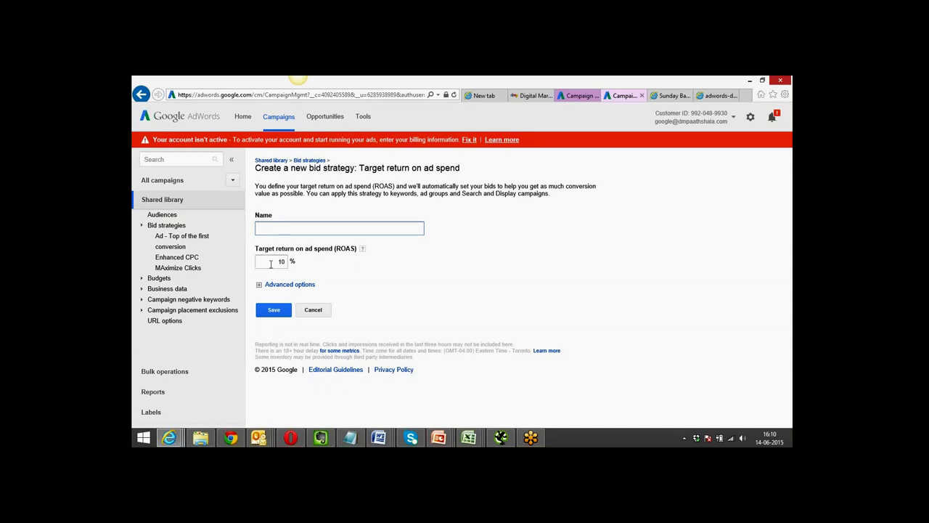
{"action": "left_click_drag", "start_coordinate": [270, 262], "coordinate": [285, 261]}
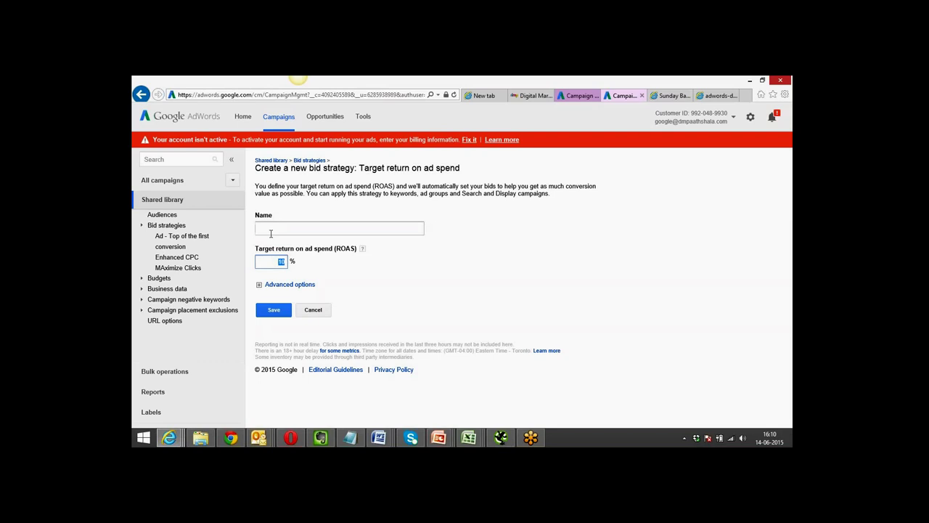
{"action": "left_click", "coordinate": [270, 230]}
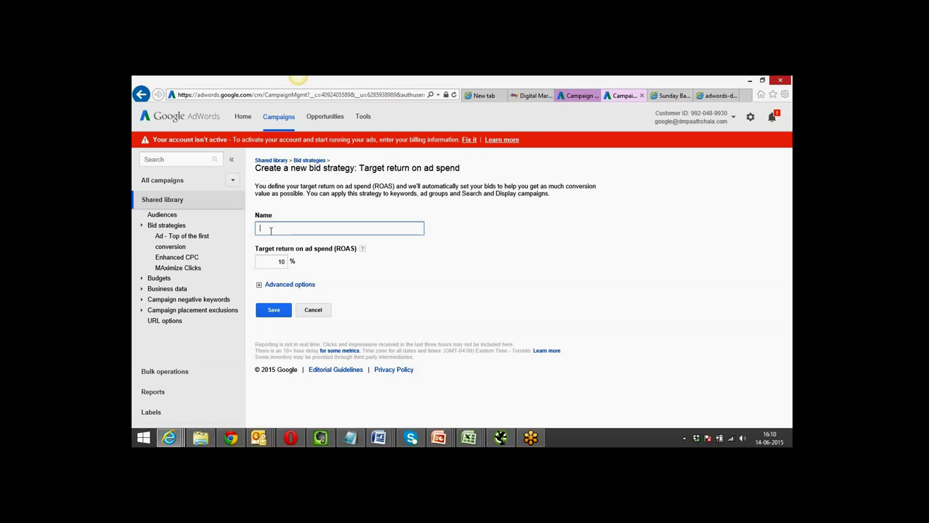
{"action": "type", "text": "ROI - 10$"}
{"action": "left_click", "coordinate": [270, 311]}
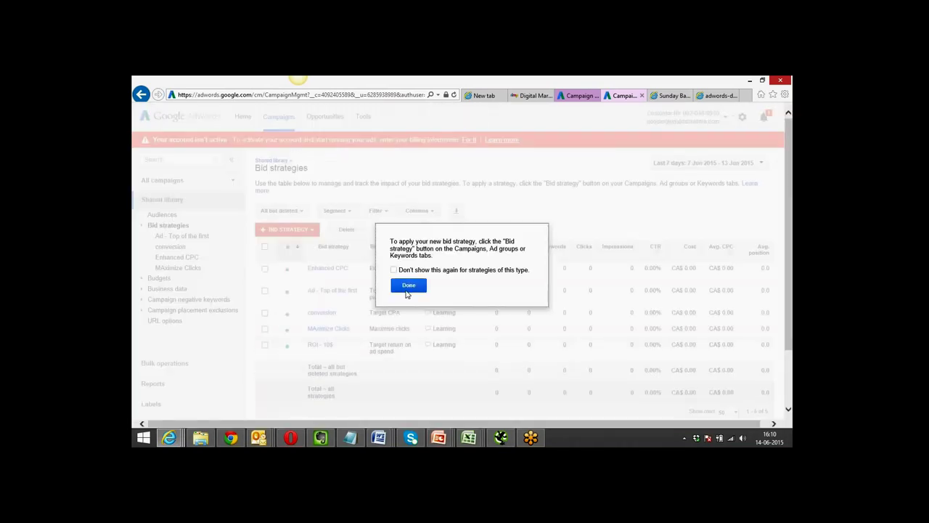
{"action": "left_click", "coordinate": [410, 285]}
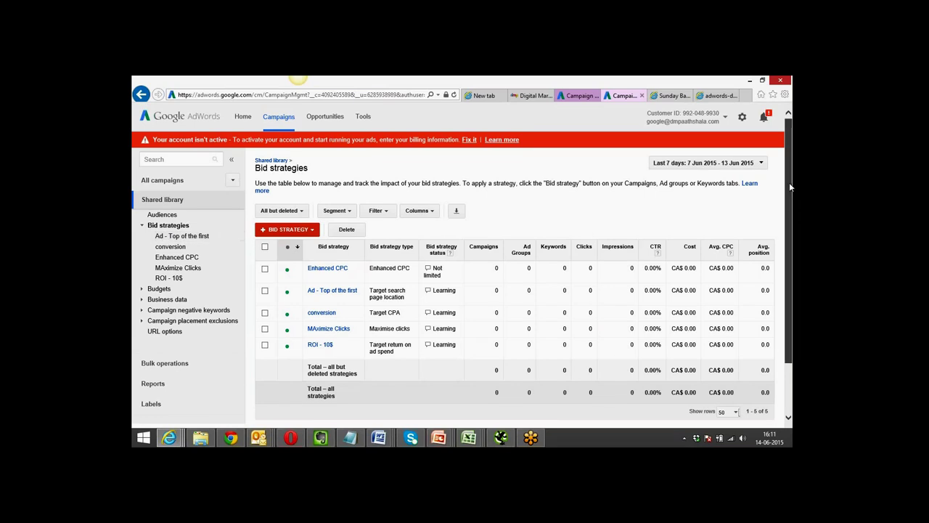
Show the All campaigns overview with Face to Face - Delhi and Display - DMP Campaign 1.
{"action": "left_click", "coordinate": [184, 181]}
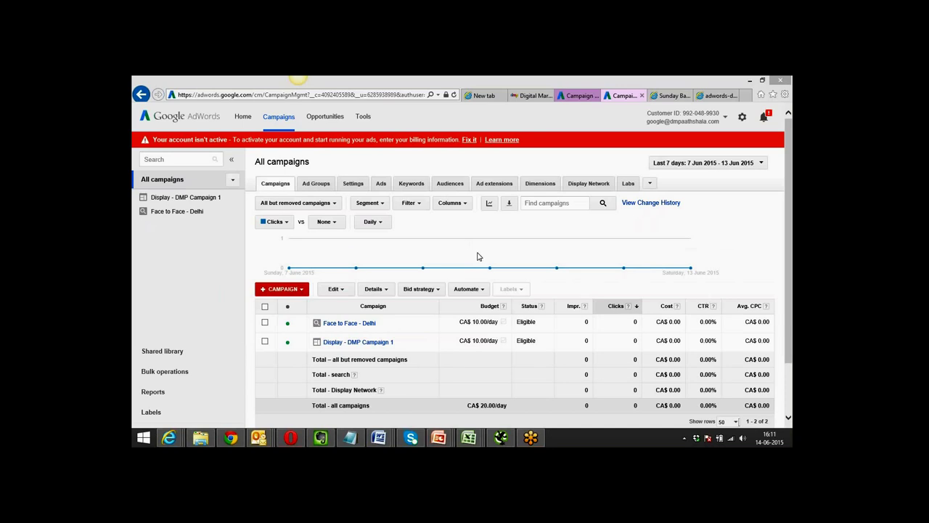
Select Face to Face - Delhi and browse its Segment, Filter and status options.
{"action": "left_click", "coordinate": [265, 322]}
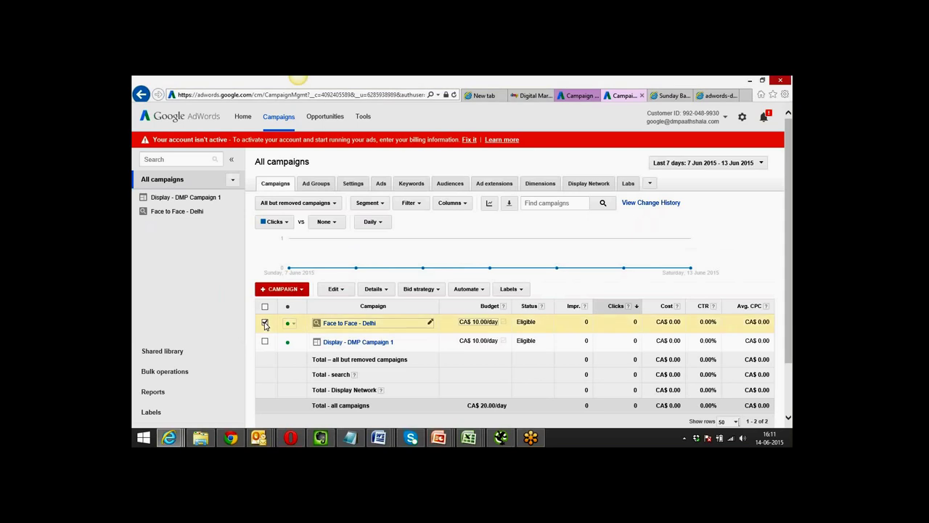
{"action": "left_click", "coordinate": [383, 206]}
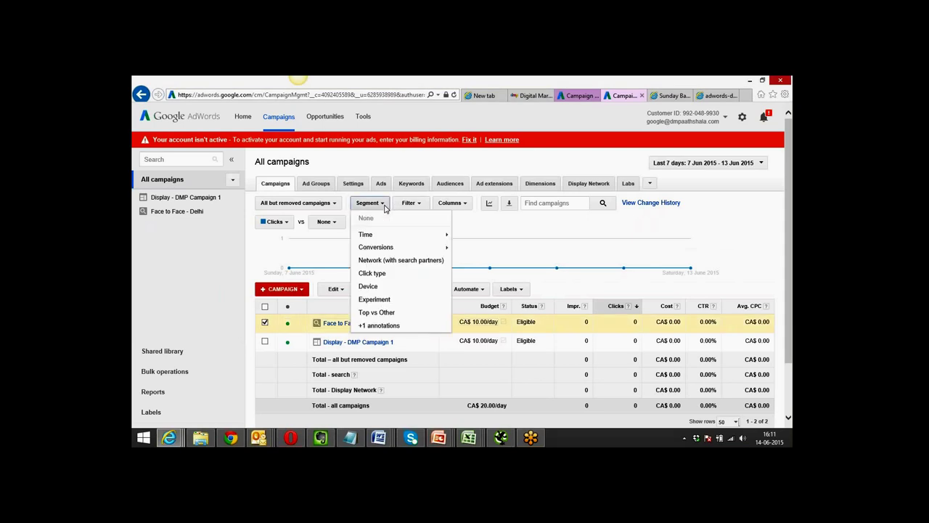
{"action": "left_click", "coordinate": [422, 208]}
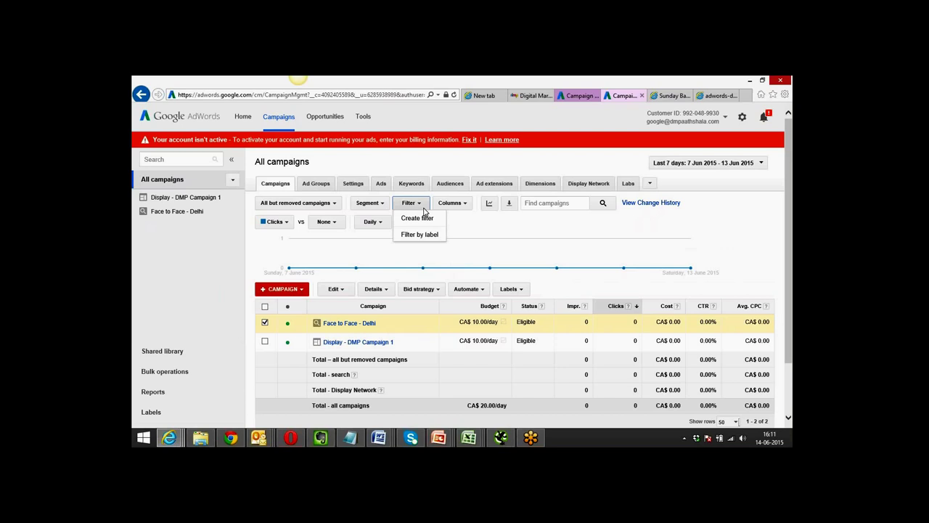
{"action": "left_click", "coordinate": [335, 205]}
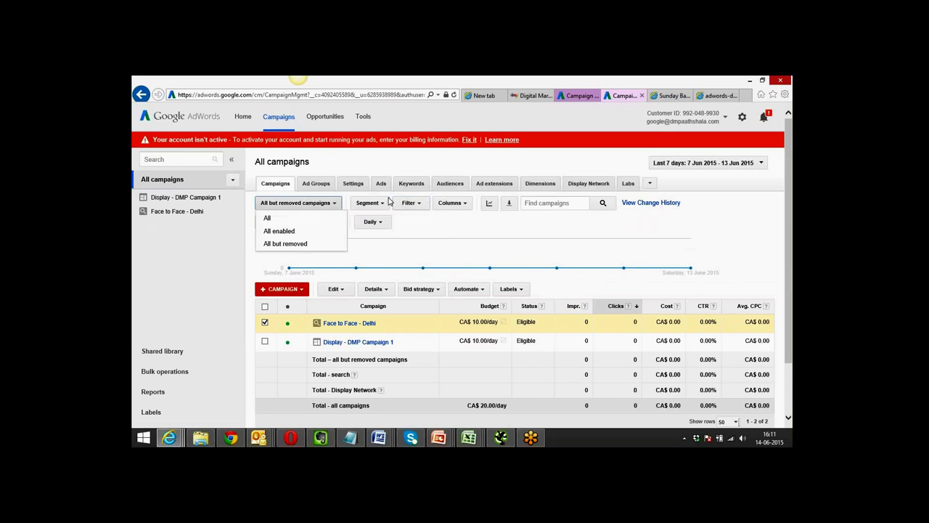
{"action": "left_click", "coordinate": [347, 188]}
Review campaign settings for Display - DMP Campaign 1, then bring up the ad groups list.
{"action": "left_click", "coordinate": [347, 187]}
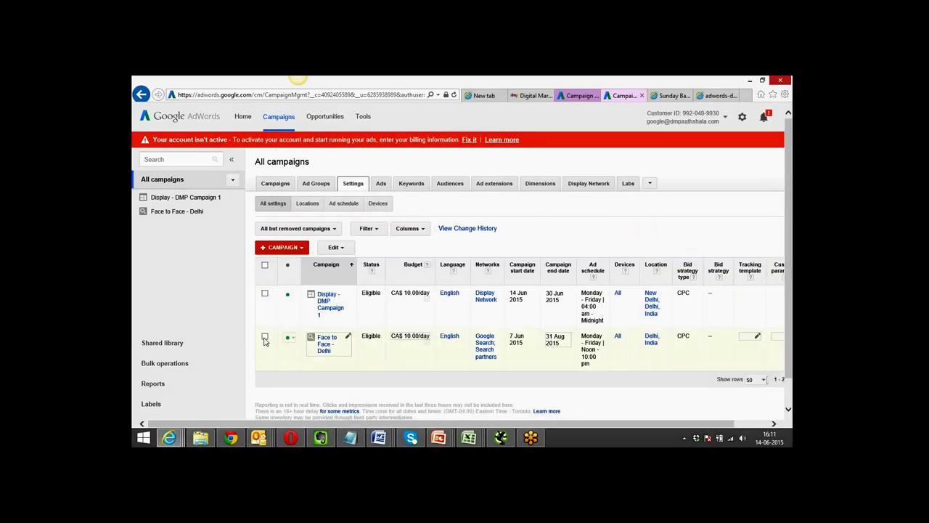
{"action": "left_click", "coordinate": [265, 294]}
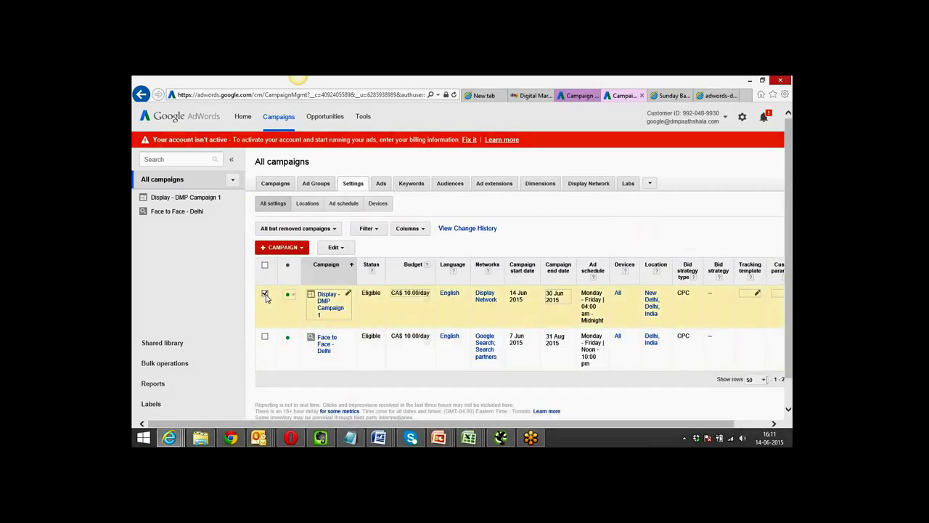
{"action": "left_click", "coordinate": [383, 233]}
{"action": "left_click", "coordinate": [424, 236]}
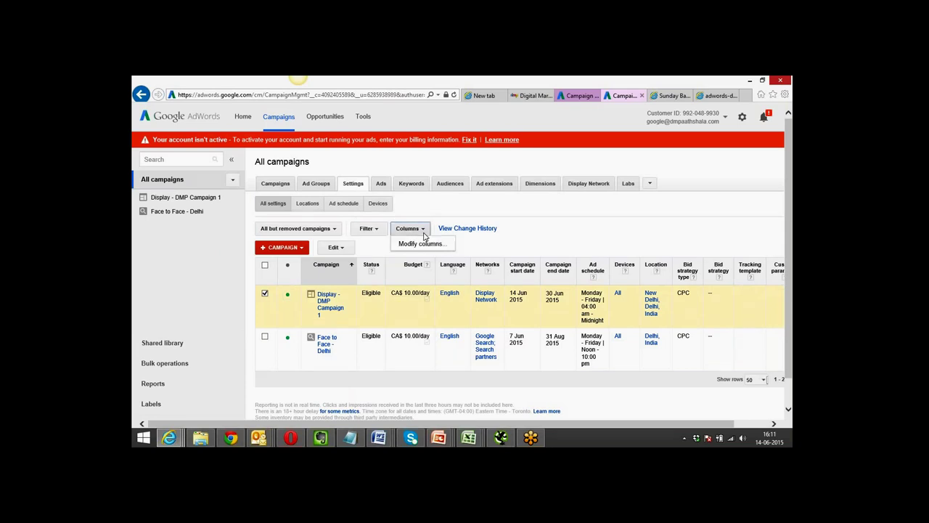
{"action": "left_click", "coordinate": [317, 186]}
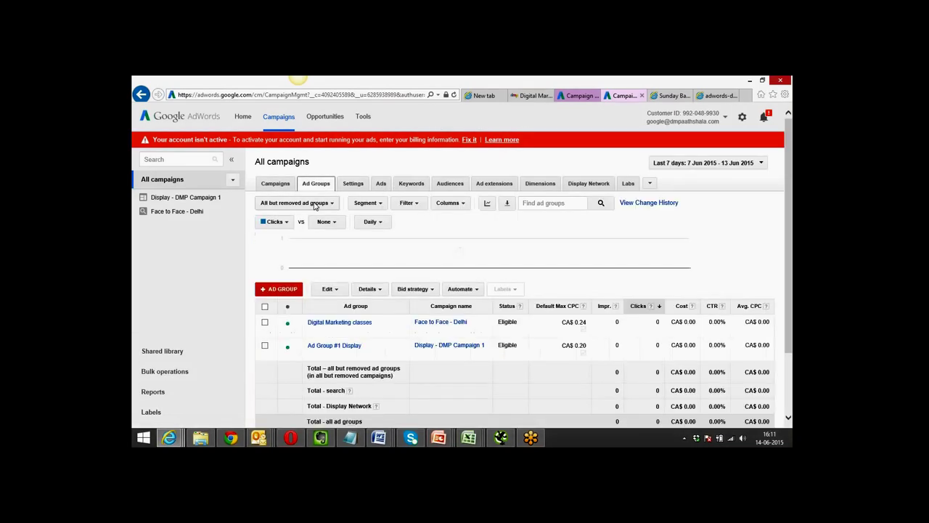
Select Digital Marketing classes and browse the ad group column, filter and segment options.
{"action": "left_click", "coordinate": [265, 321]}
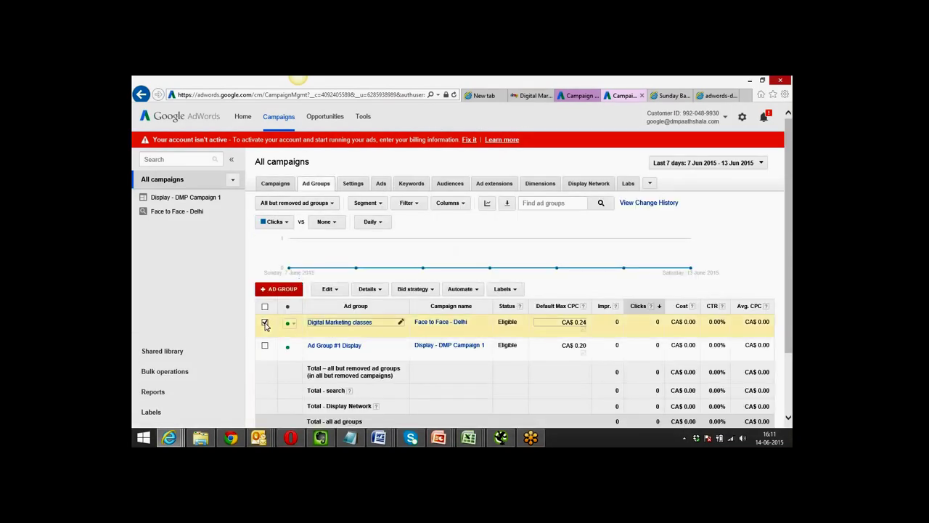
{"action": "left_click", "coordinate": [451, 203]}
{"action": "left_click", "coordinate": [423, 208]}
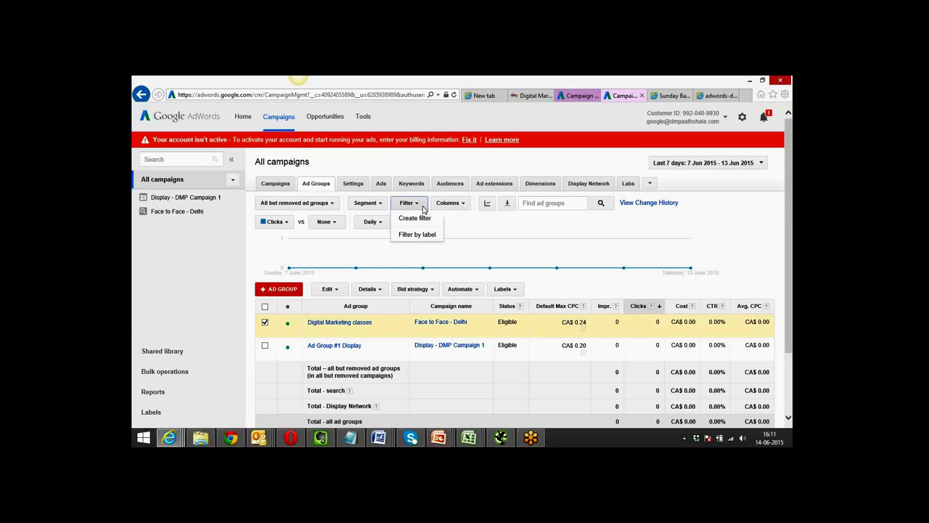
{"action": "left_click", "coordinate": [379, 206]}
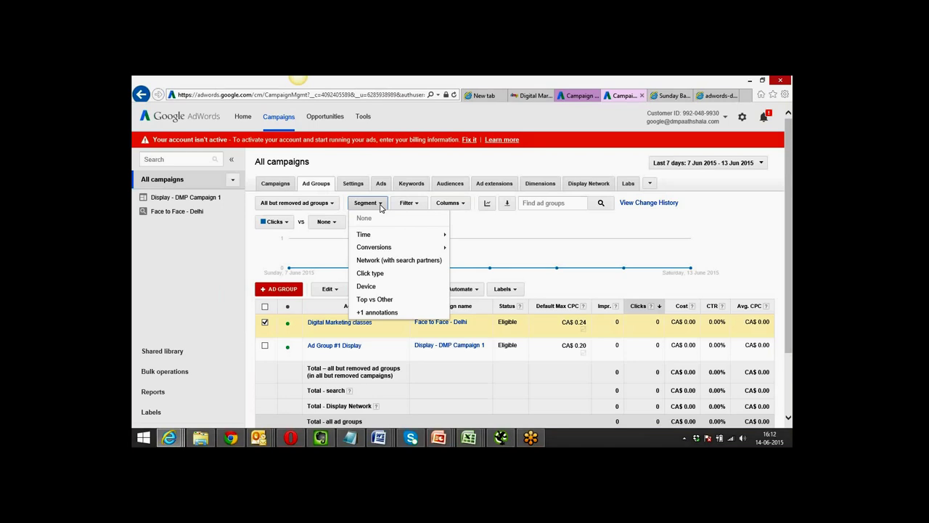
{"action": "mouse_move", "coordinate": [388, 240]}
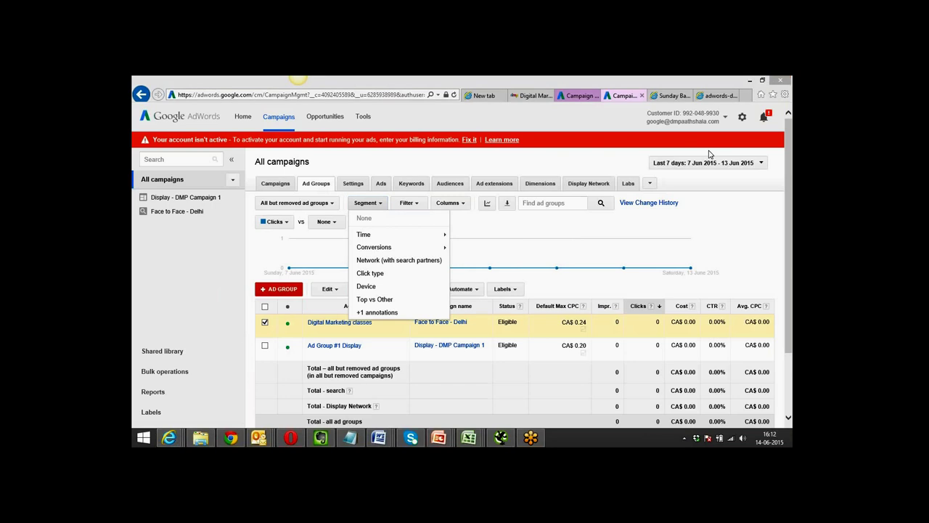
Recheck the campaign settings table for Display - DMP Campaign 1 and return to ad groups.
{"action": "left_click", "coordinate": [353, 183]}
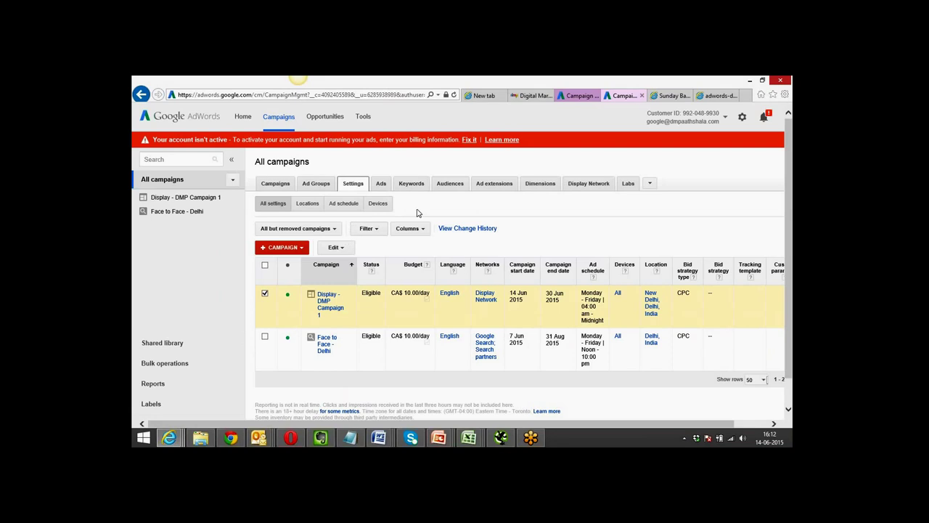
{"action": "left_click", "coordinate": [385, 232]}
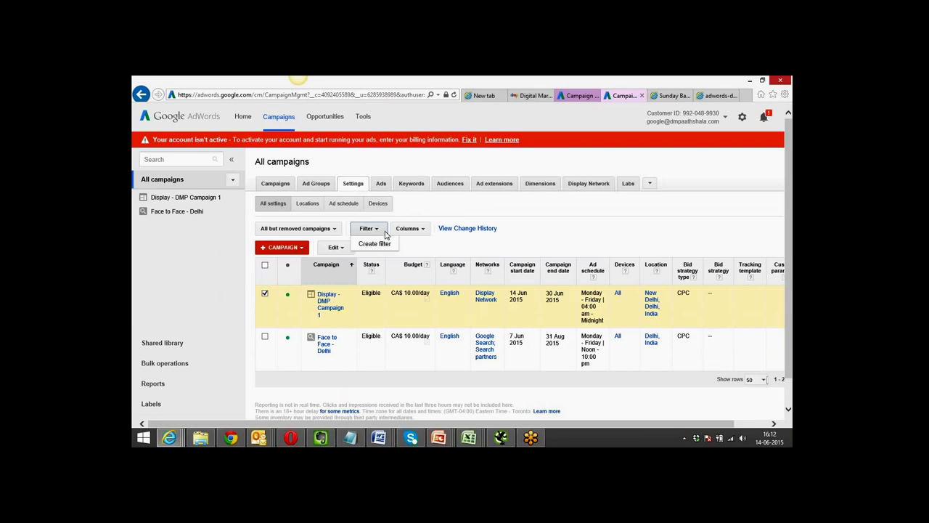
{"action": "left_click", "coordinate": [426, 233]}
{"action": "left_click", "coordinate": [442, 211]}
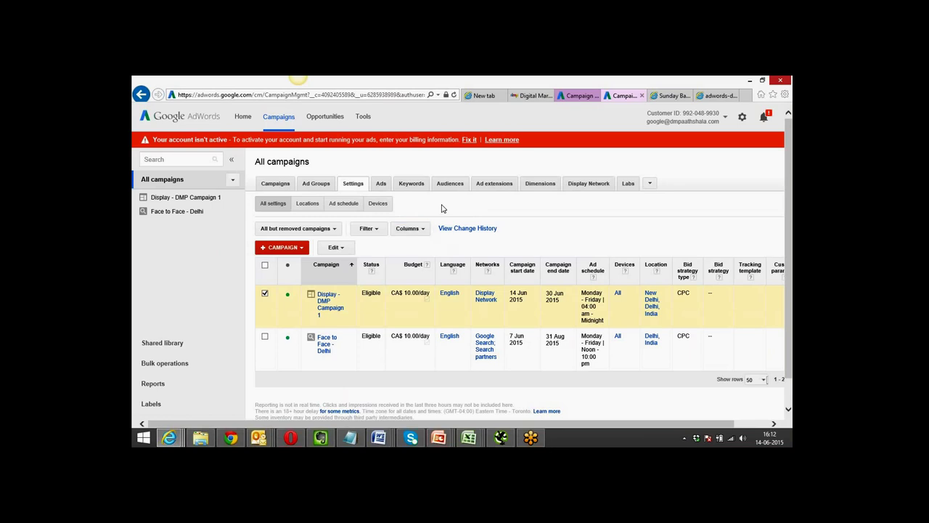
{"action": "left_click", "coordinate": [265, 293]}
{"action": "left_click", "coordinate": [316, 185]}
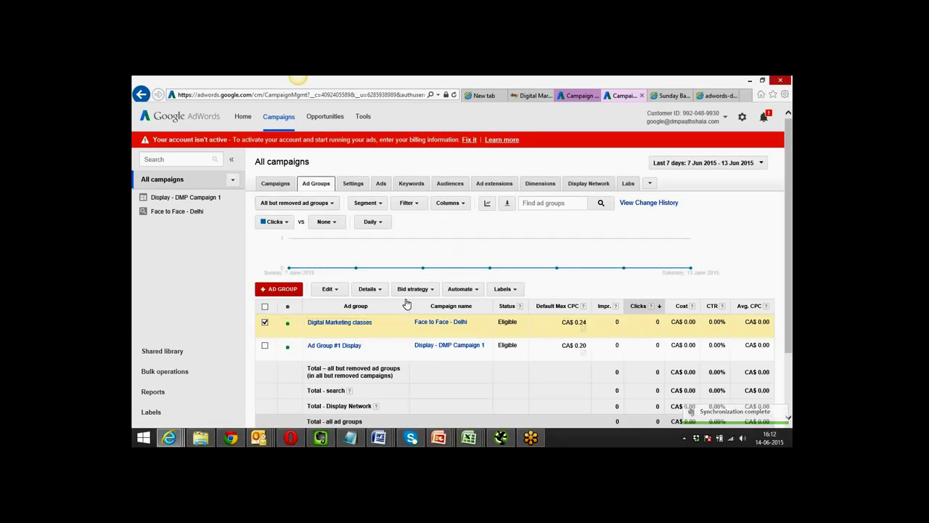
Bring up the bid strategy choices with only Digital Marketing classes selected.
{"action": "left_click", "coordinate": [433, 291]}
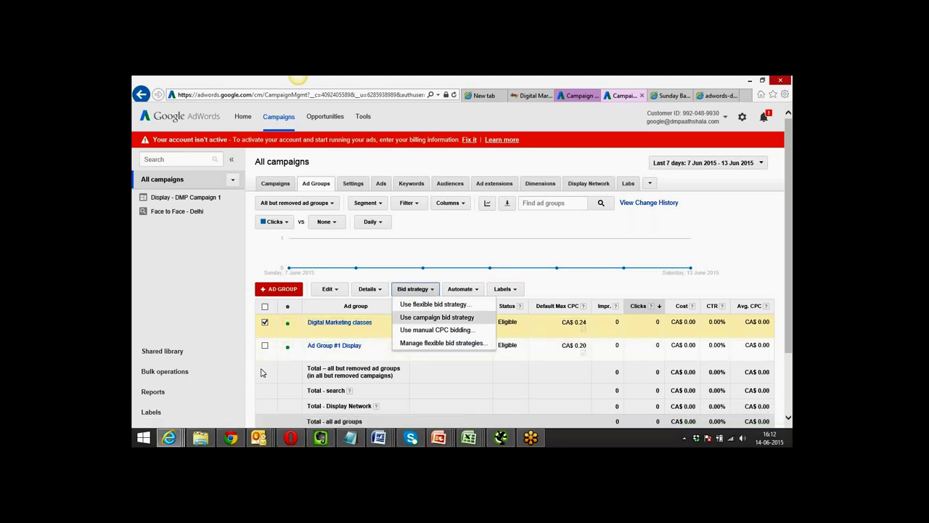
{"action": "left_click", "coordinate": [265, 346]}
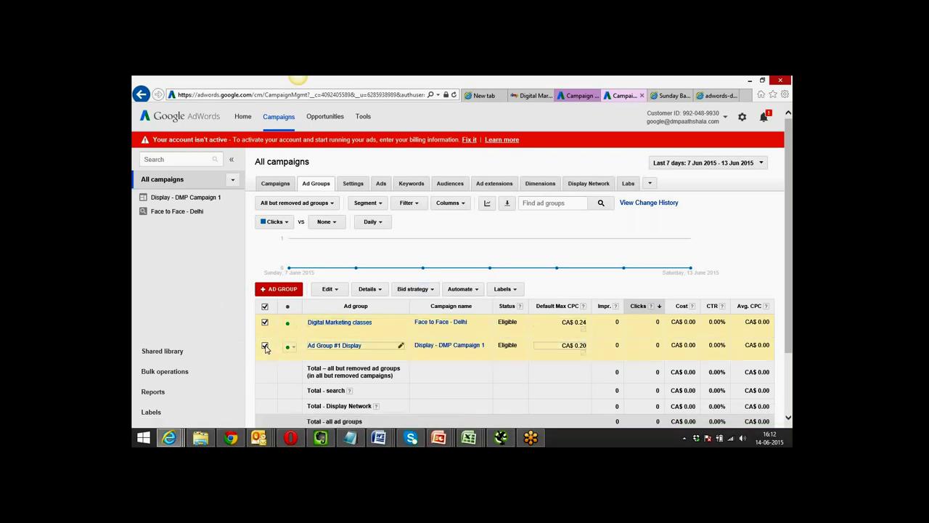
{"action": "left_click", "coordinate": [264, 346]}
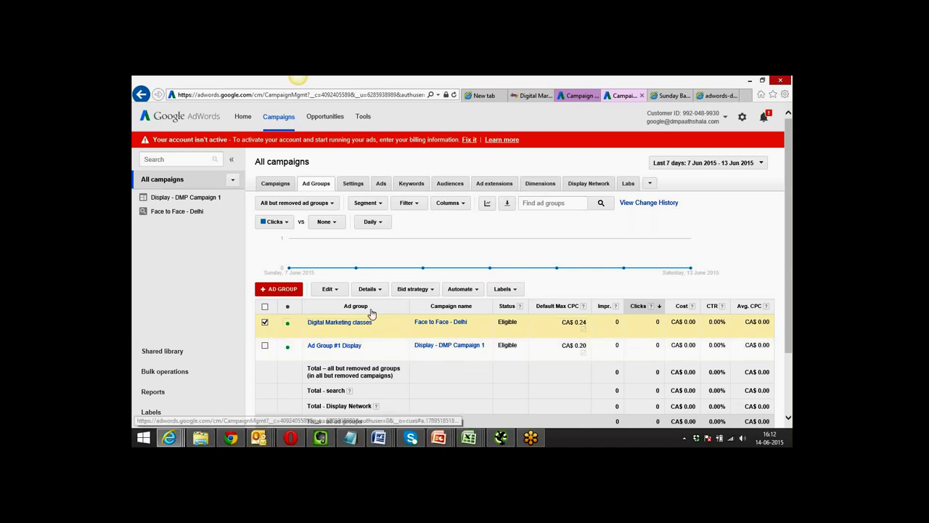
{"action": "left_click", "coordinate": [434, 293]}
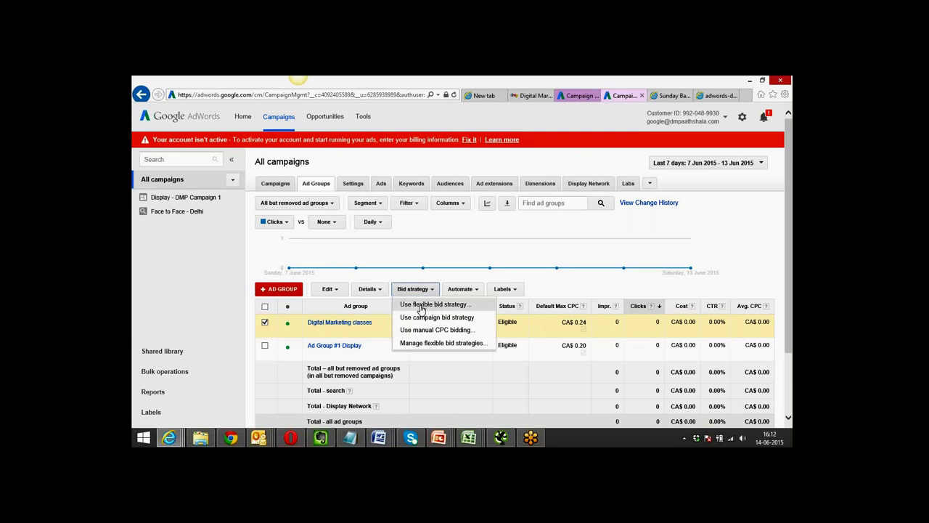
Give Digital Marketing classes the flexible 'Ad - Top of the first' strategy instead of Maximize Clicks.
{"action": "left_click", "coordinate": [421, 308]}
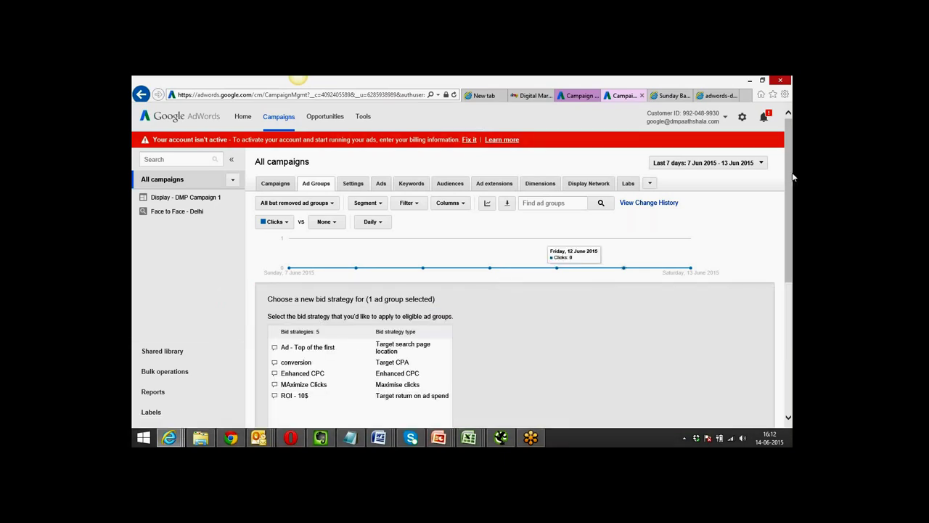
{"action": "left_click_drag", "start_coordinate": [791, 176], "coordinate": [792, 231]}
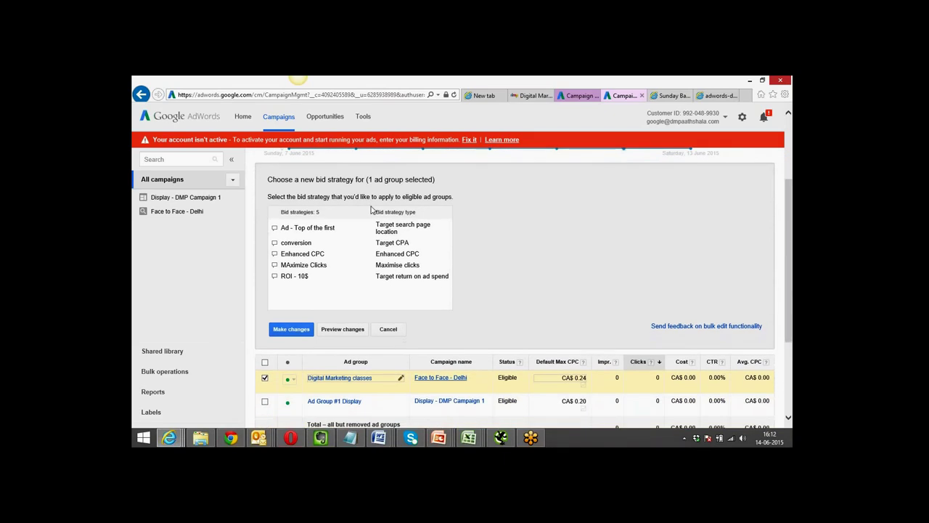
{"action": "left_click", "coordinate": [304, 266]}
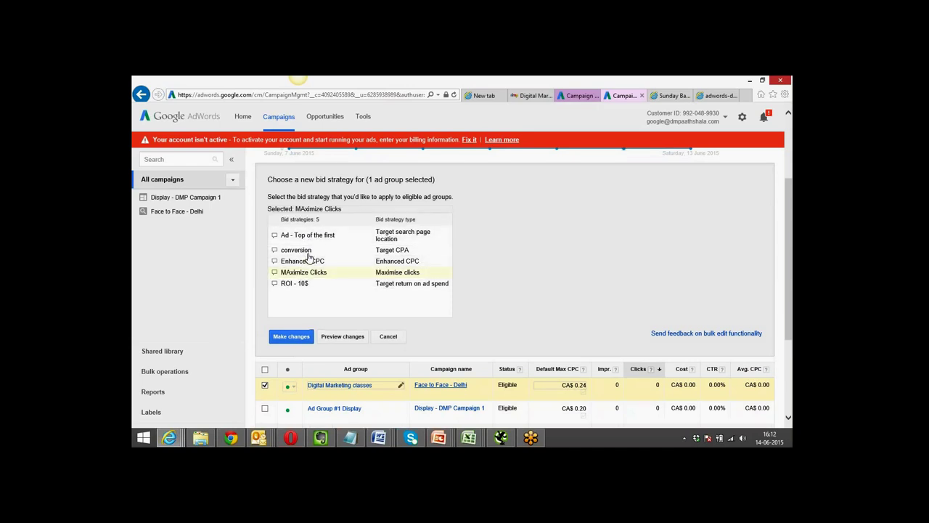
{"action": "left_click", "coordinate": [312, 236]}
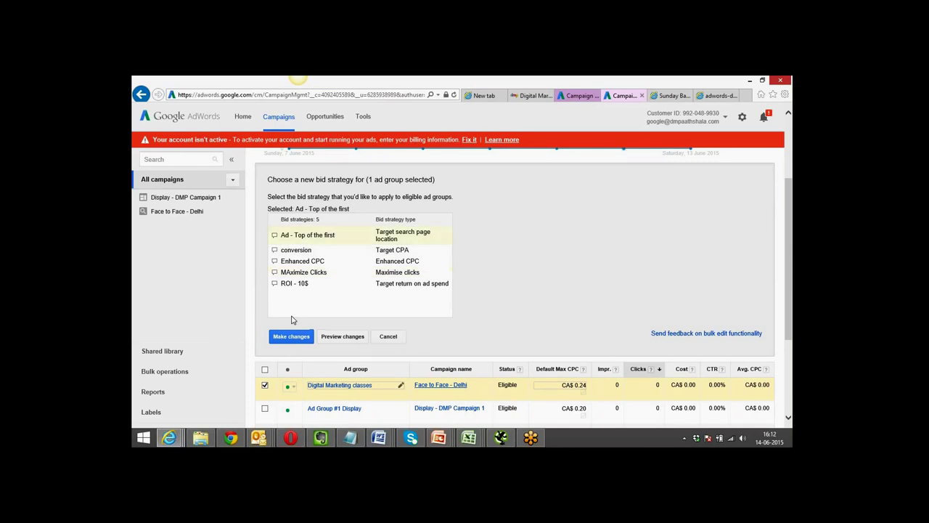
{"action": "left_click", "coordinate": [289, 339]}
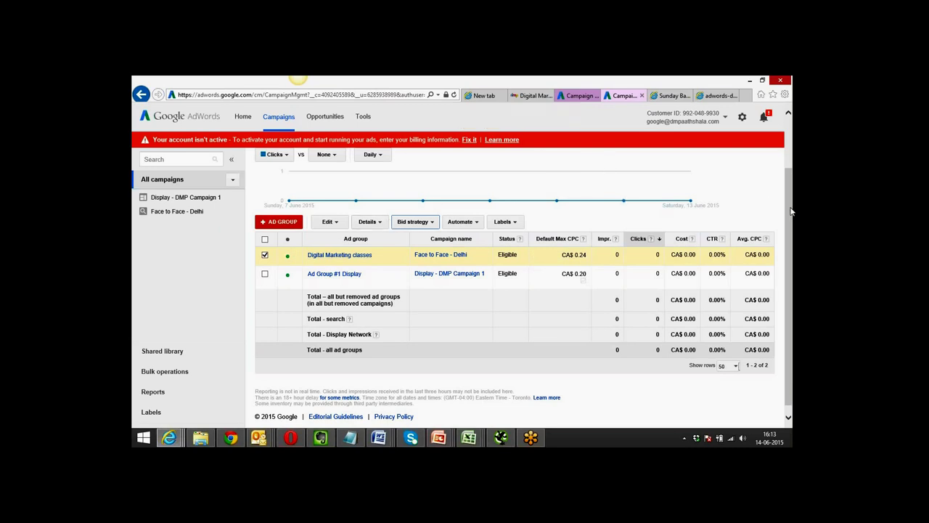
{"action": "left_click_drag", "start_coordinate": [791, 211], "coordinate": [793, 144]}
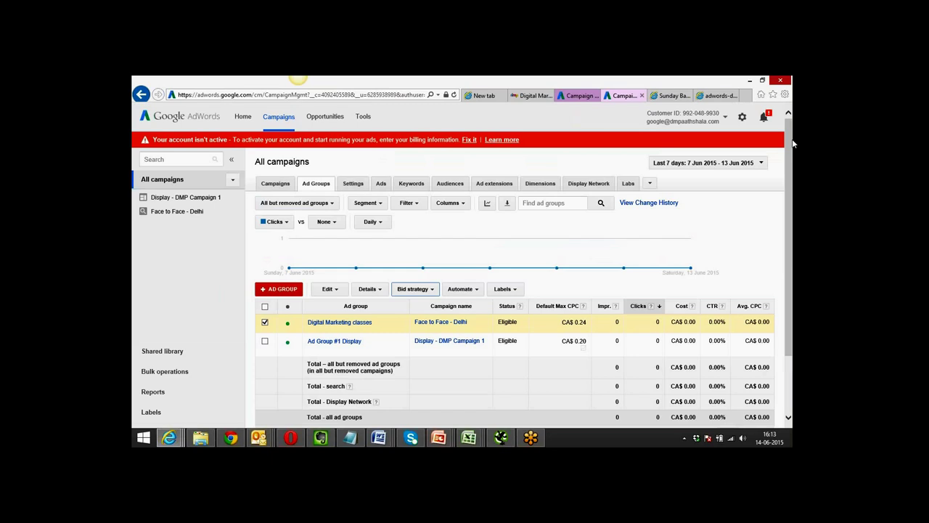
Go to the Shared library to reach its Audiences page.
{"action": "left_click", "coordinate": [162, 351]}
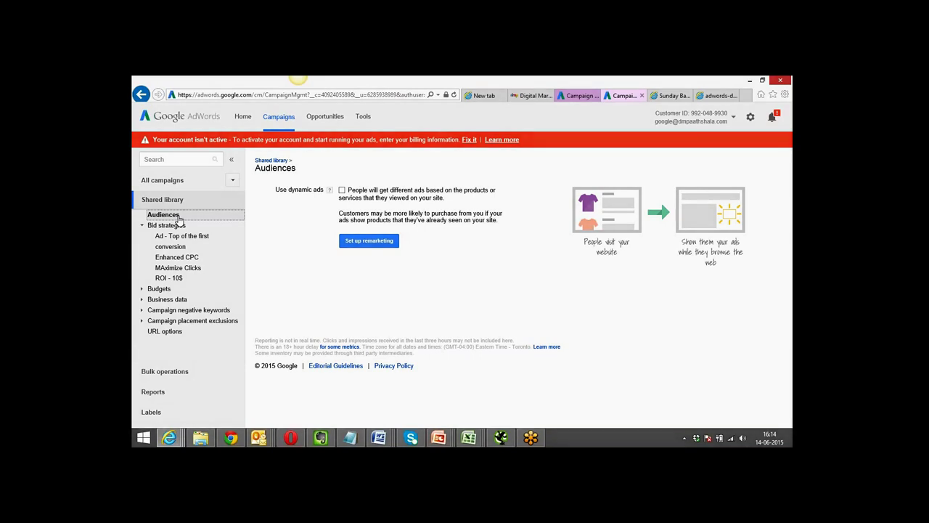
Look over the dmpaathshala course website, then come back to the AdWords tabs.
{"action": "left_click", "coordinate": [528, 95]}
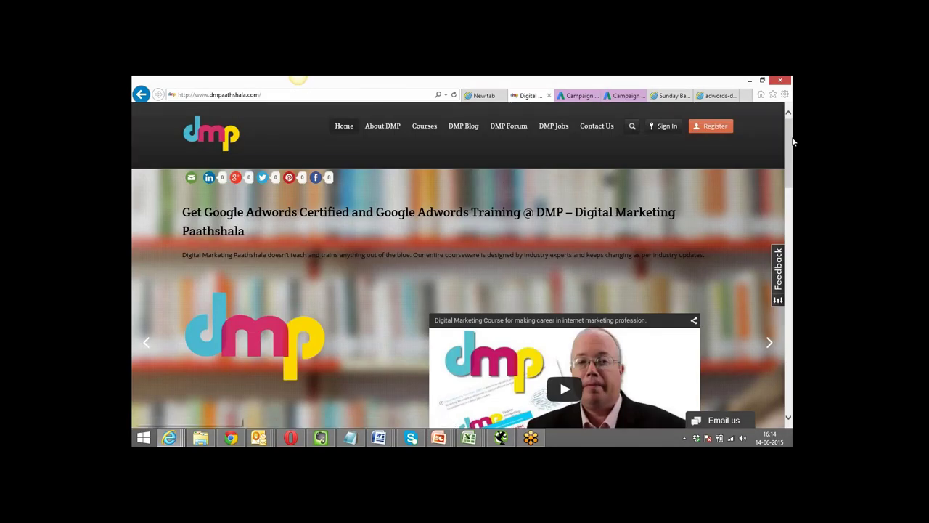
{"action": "left_click_drag", "start_coordinate": [789, 129], "coordinate": [793, 261]}
{"action": "left_click", "coordinate": [622, 98]}
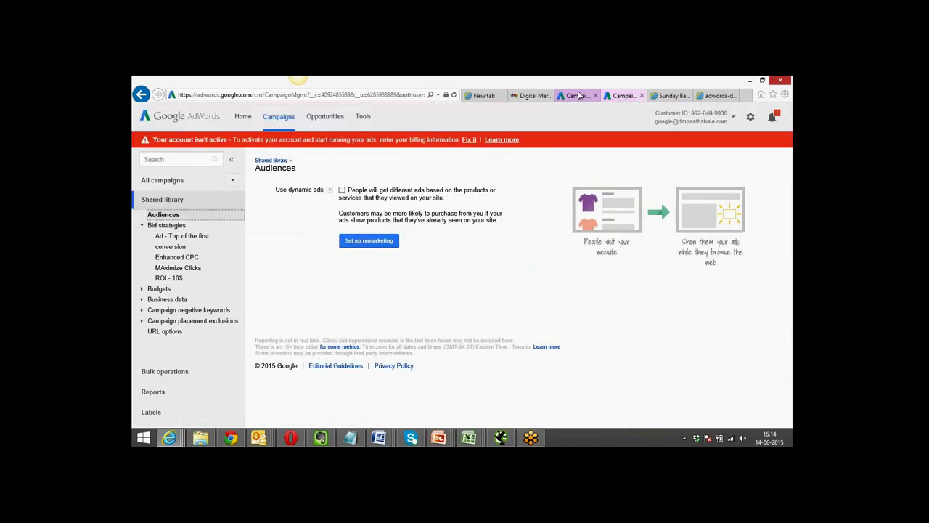
{"action": "left_click", "coordinate": [621, 97]}
{"action": "left_click", "coordinate": [577, 96]}
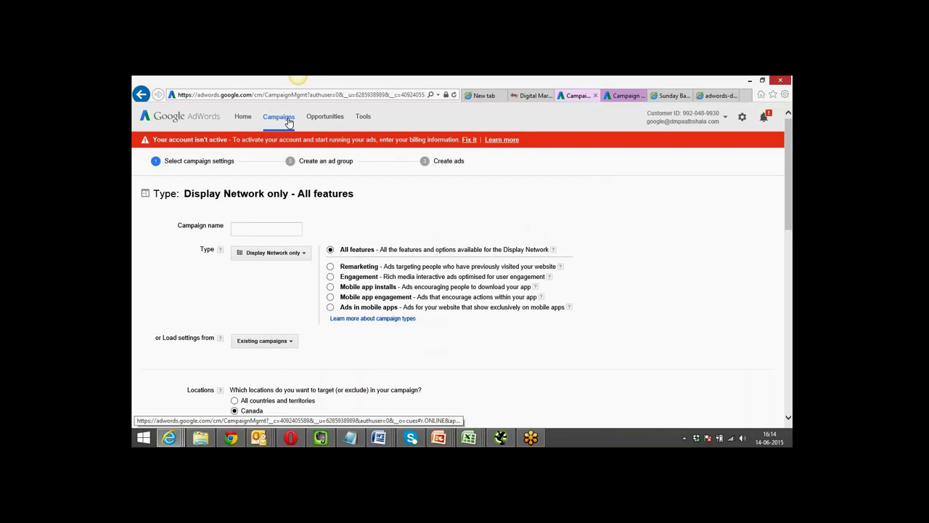
From the Audiences tab, start the remarketing setup.
{"action": "left_click", "coordinate": [244, 118]}
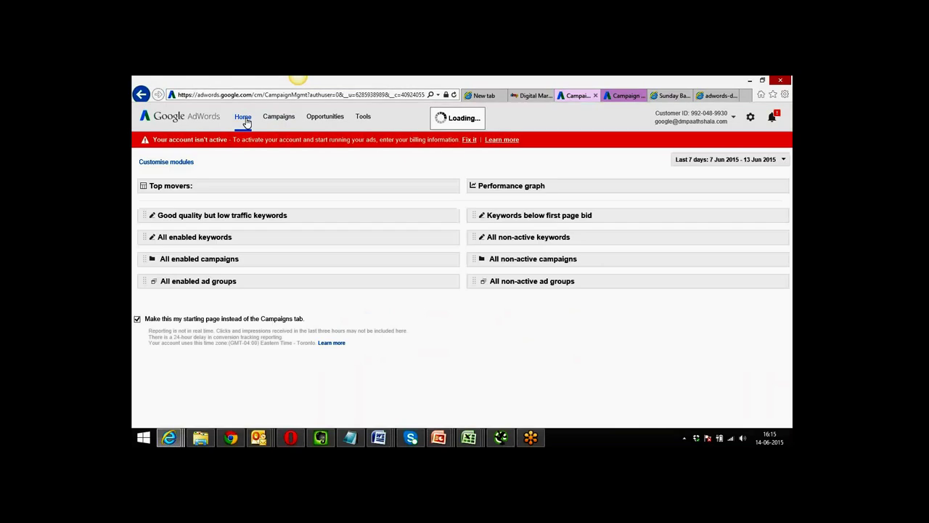
{"action": "left_click", "coordinate": [270, 120]}
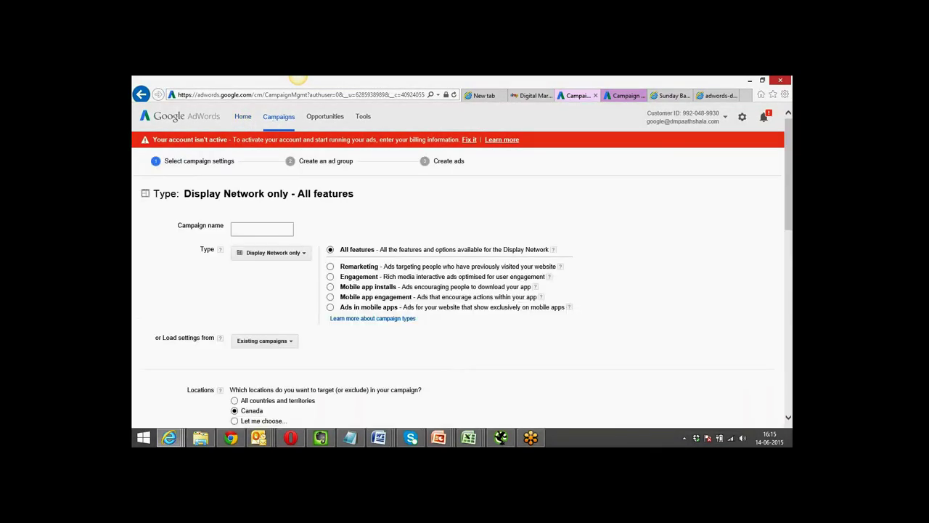
{"action": "left_click", "coordinate": [617, 98]}
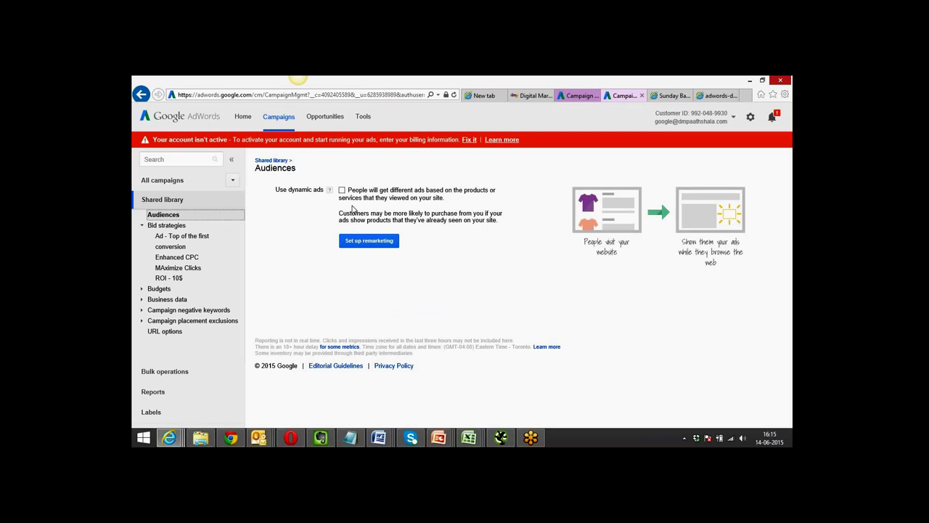
{"action": "left_click", "coordinate": [356, 243]}
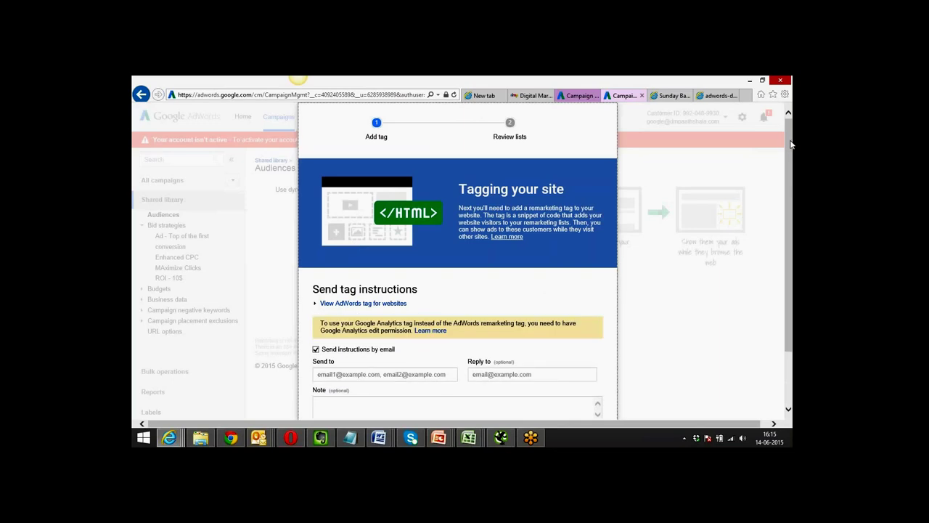
Enter the recipient and reply-to e-mail addresses and the note 'plz upload remarketing code'.
{"action": "left_click_drag", "start_coordinate": [792, 143], "coordinate": [791, 208]}
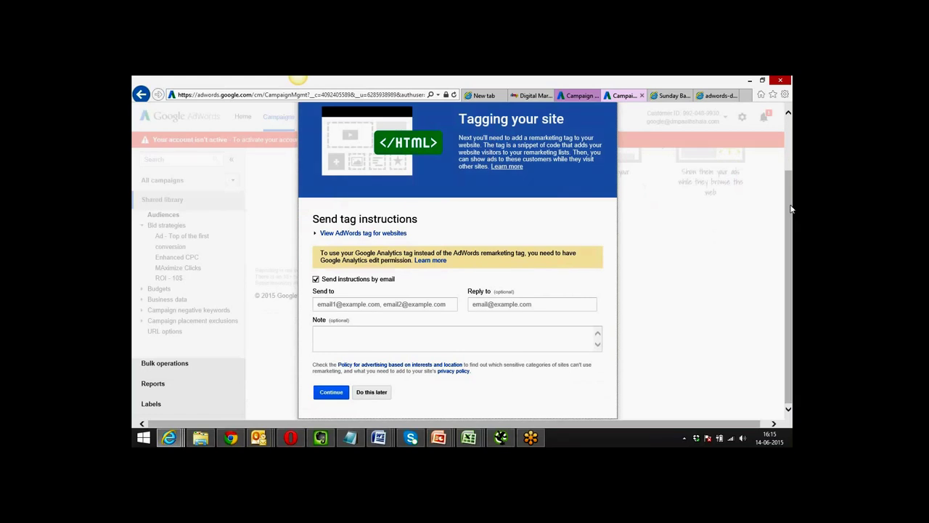
{"action": "left_click", "coordinate": [417, 304]}
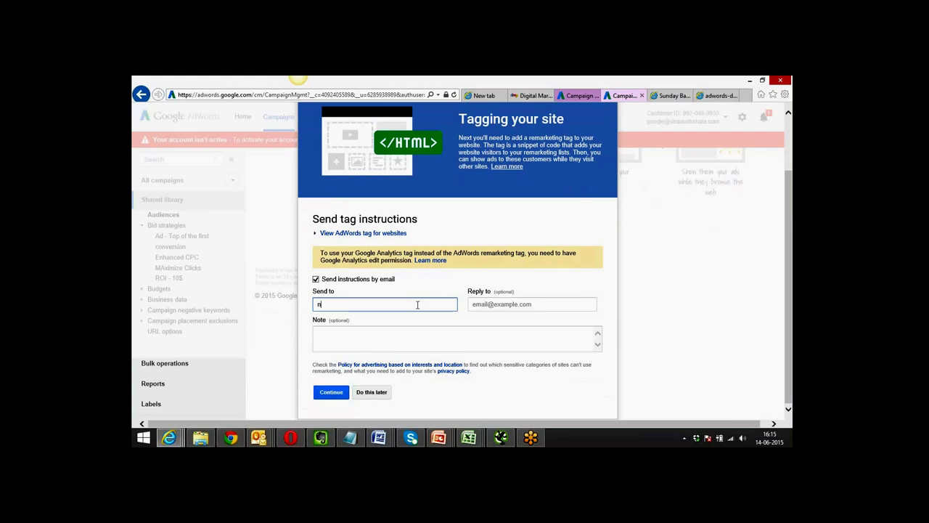
{"action": "left_click", "coordinate": [521, 304]}
{"action": "type", "text": "ni"}
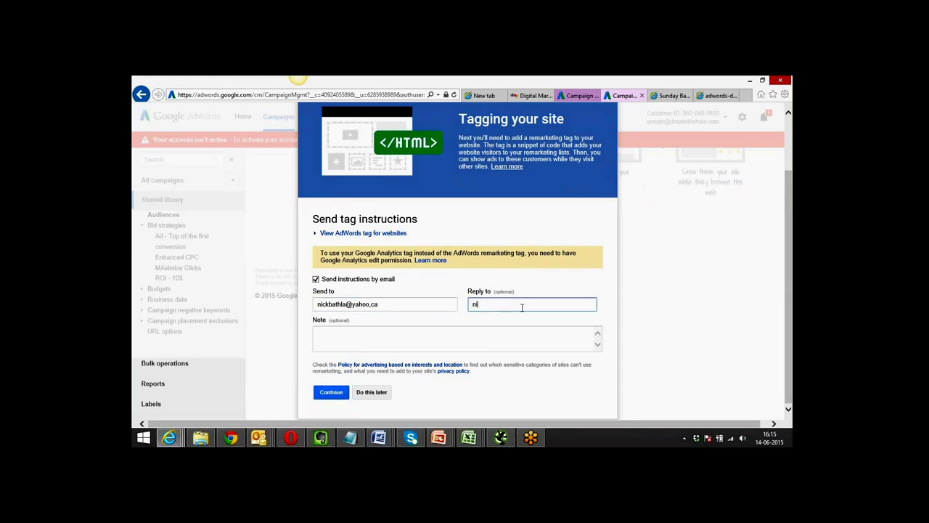
{"action": "key", "text": "BackSpace"}
{"action": "key", "text": "BackSpace"}
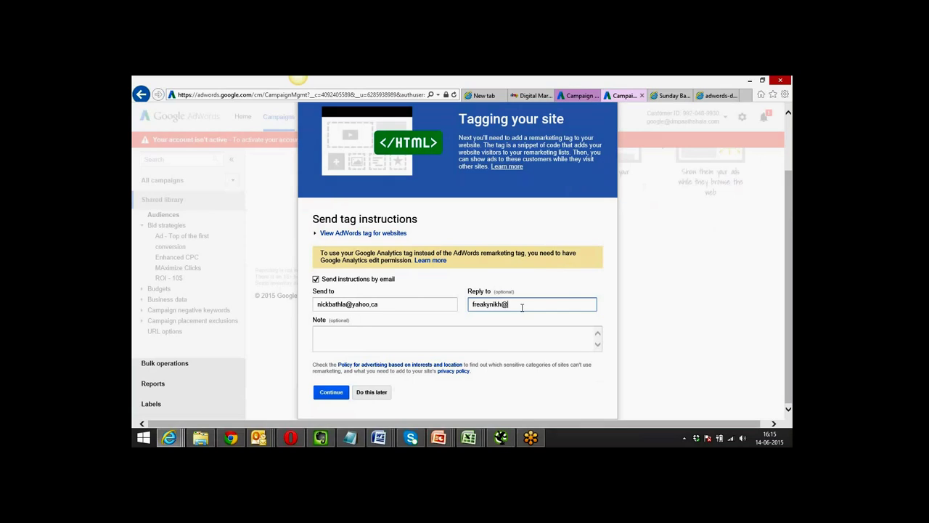
{"action": "left_click", "coordinate": [451, 332]}
{"action": "type", "text": "plz"}
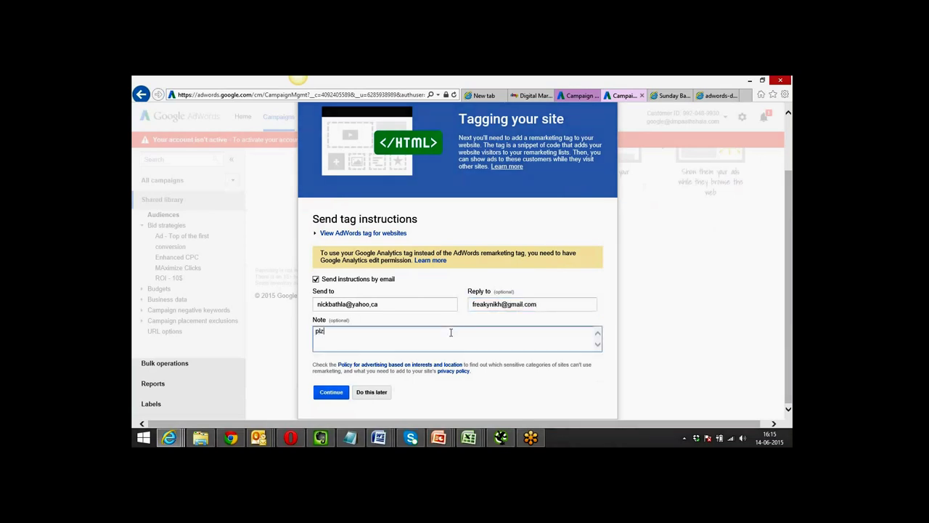
{"action": "type", "text": " upload remarketing code"}
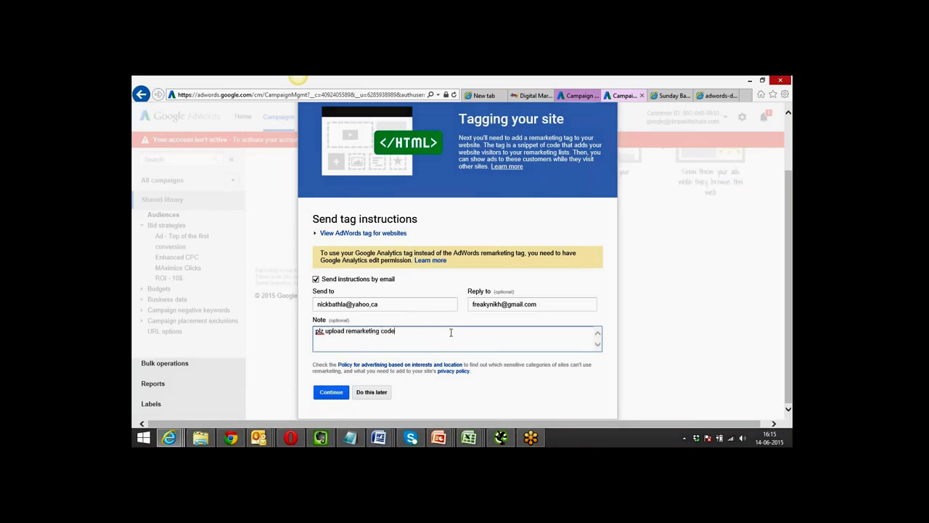
Send the tag instructions after correcting the recipient address, then return to Audiences.
{"action": "left_click", "coordinate": [333, 391]}
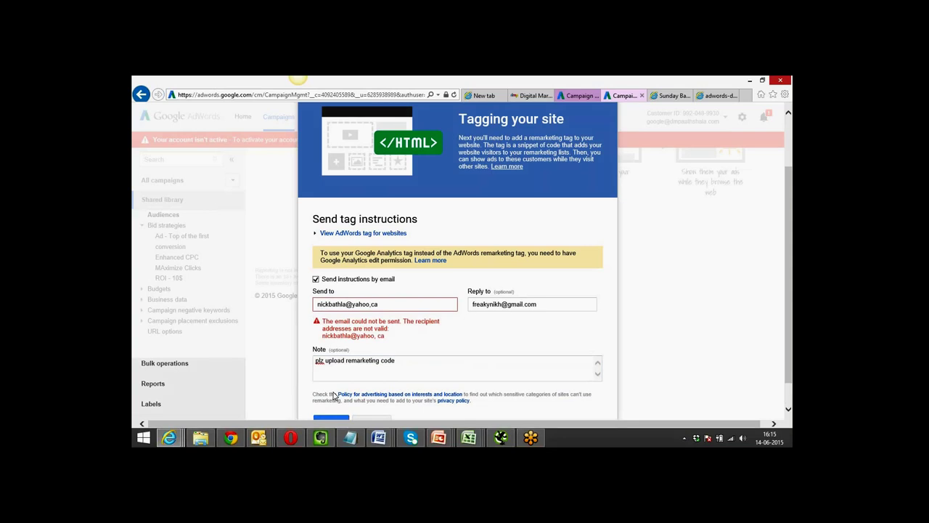
{"action": "left_click", "coordinate": [372, 304]}
{"action": "key", "text": "BackSpace"}
{"action": "type", "text": "."}
{"action": "left_click", "coordinate": [320, 419]}
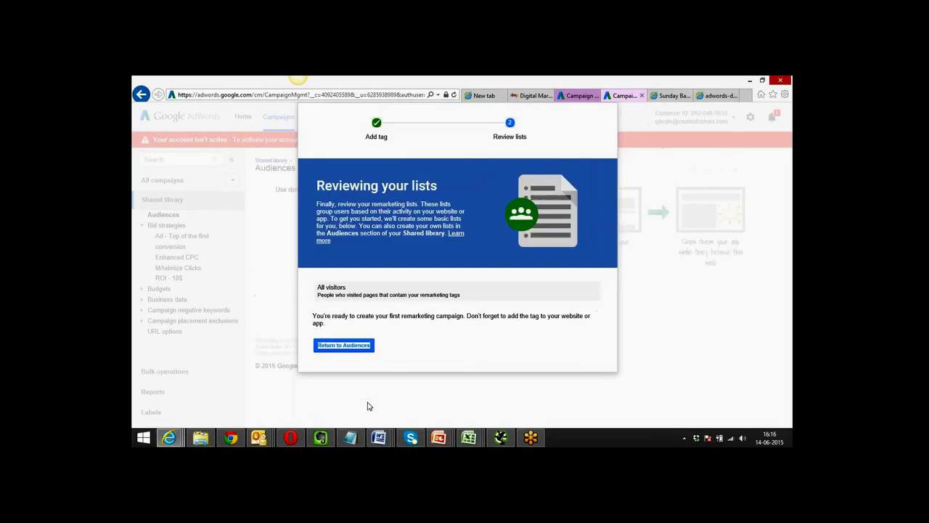
{"action": "left_click", "coordinate": [344, 345]}
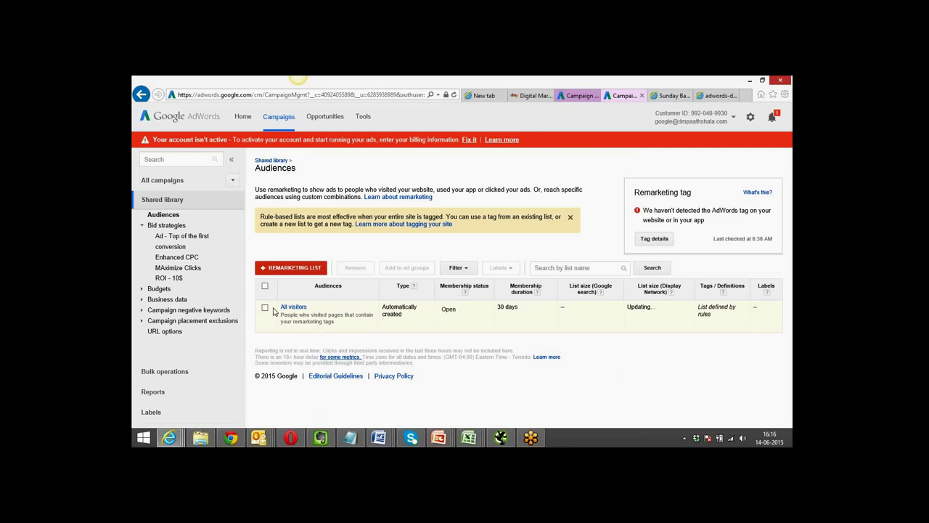
Glance over the course website, then start a new remarketing list from the Audiences tab.
{"action": "left_click", "coordinate": [520, 96]}
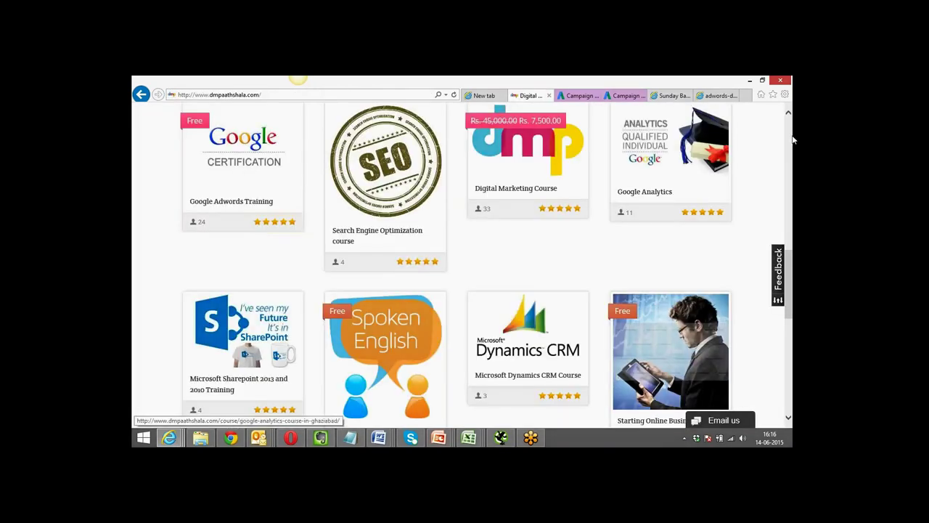
{"action": "scroll", "coordinate": [791, 138], "scroll_direction": "up", "scroll_amount": 3}
{"action": "scroll", "coordinate": [791, 138], "scroll_direction": "up", "scroll_amount": 5}
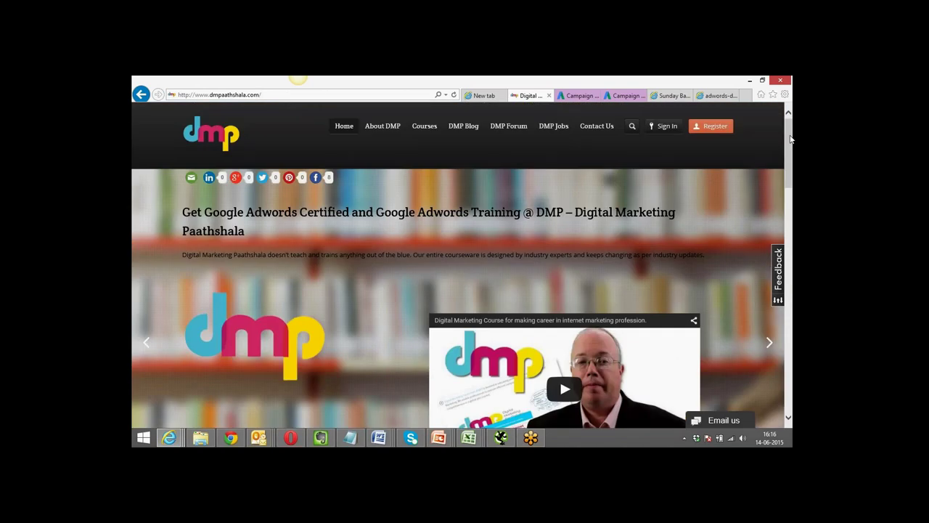
{"action": "left_click_drag", "start_coordinate": [791, 138], "coordinate": [793, 260]}
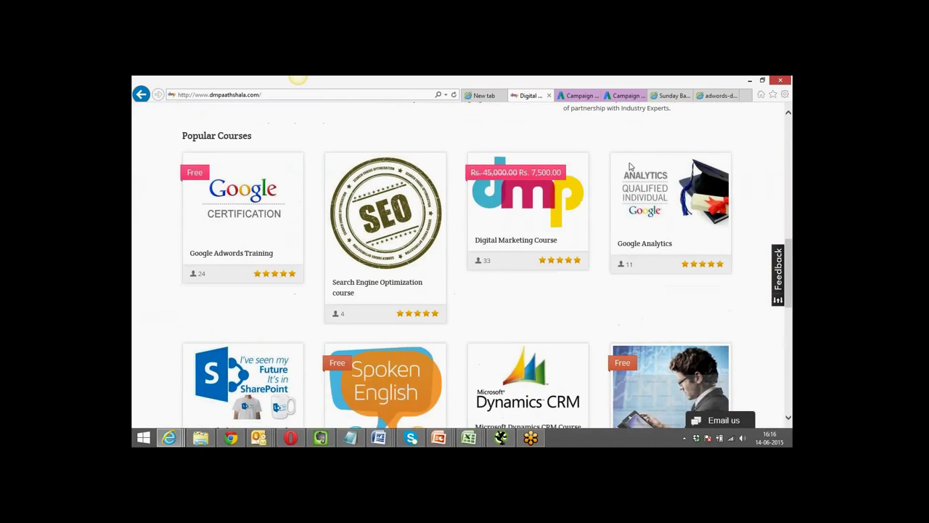
{"action": "left_click", "coordinate": [579, 96]}
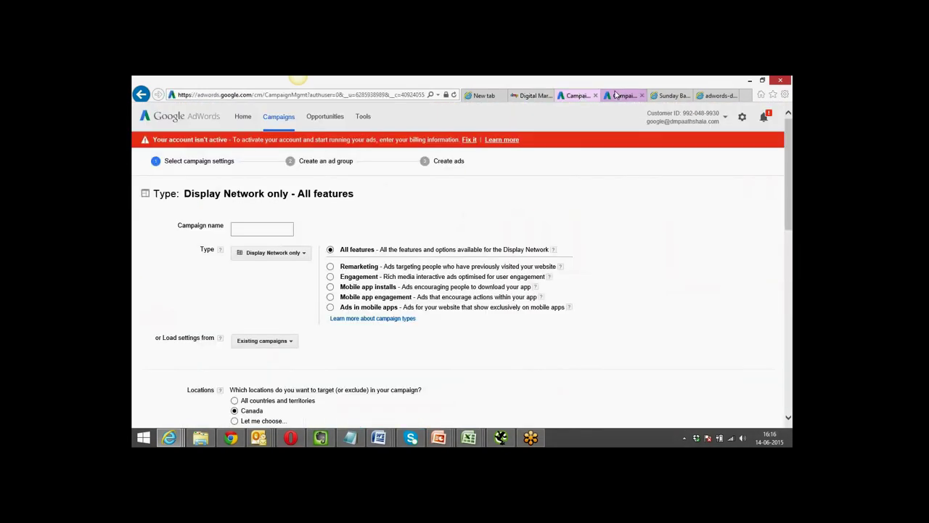
{"action": "left_click", "coordinate": [618, 95]}
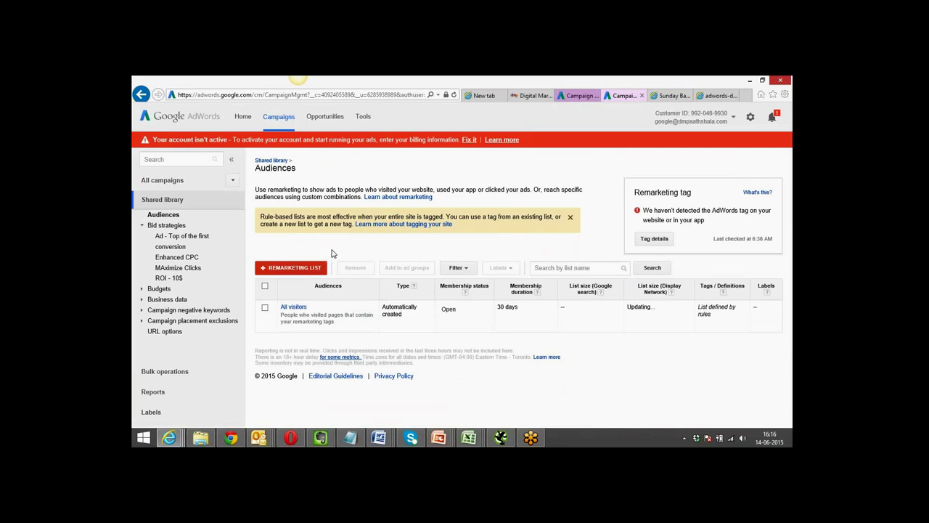
{"action": "left_click", "coordinate": [298, 270]}
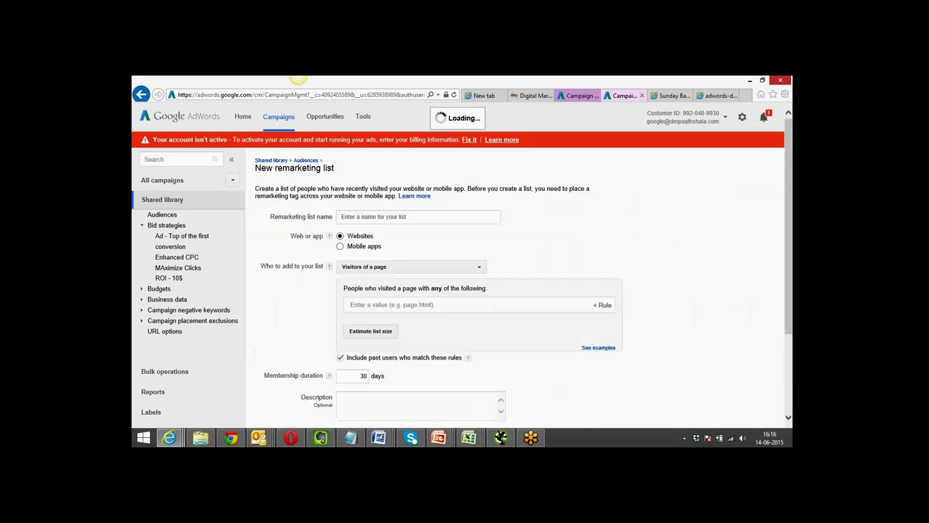
Name the list 'DM Course Page' and copy the Digital Marketing Course page URL.
{"action": "left_click", "coordinate": [385, 216]}
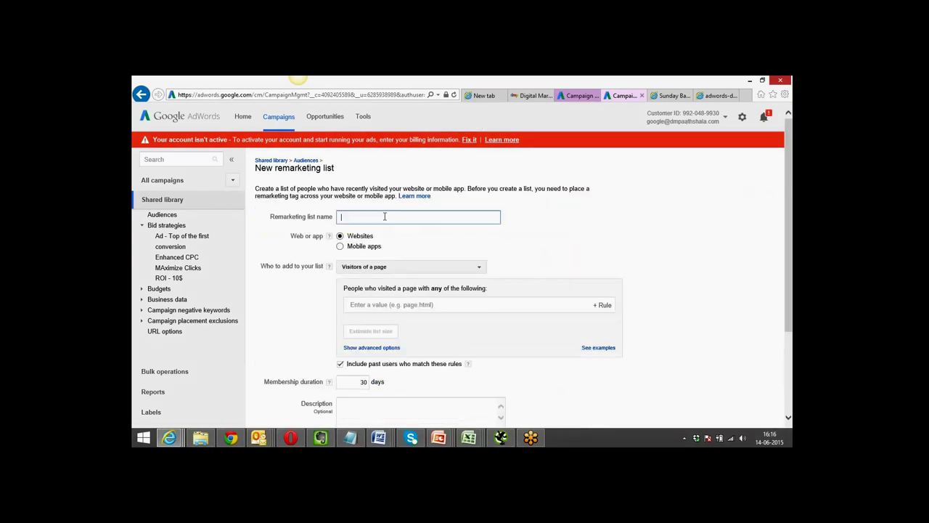
{"action": "type", "text": "DG"}
{"action": "key", "text": "BackSpace"}
{"action": "key", "text": "BackSpace"}
{"action": "type", "text": "M Course"}
{"action": "left_click", "coordinate": [529, 95]}
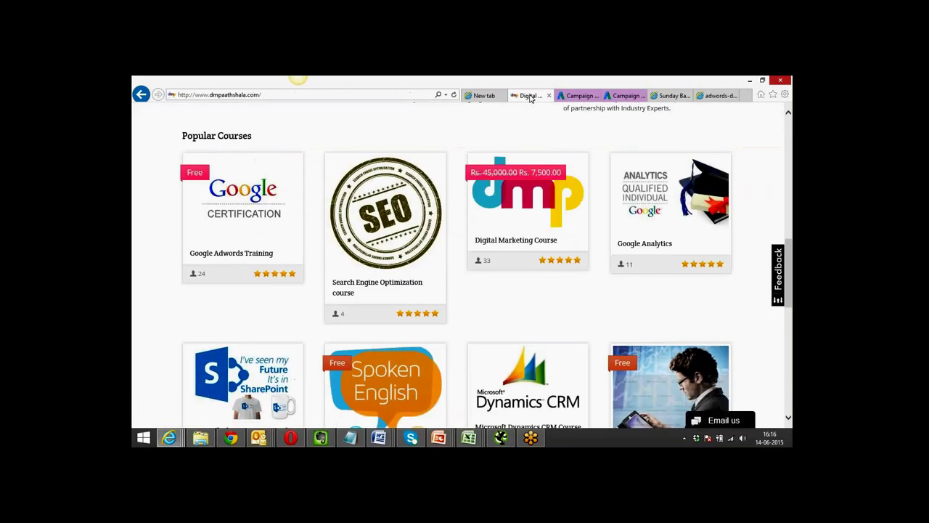
{"action": "left_click", "coordinate": [512, 242]}
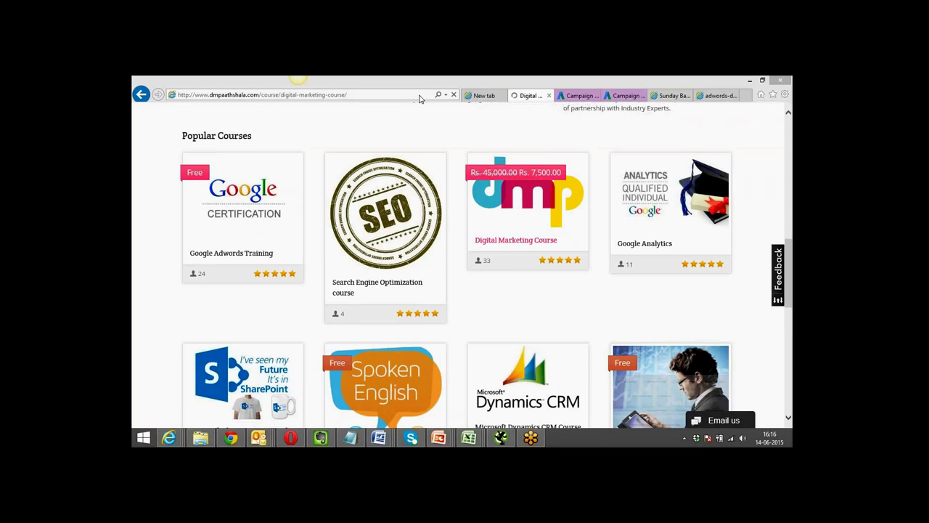
{"action": "left_click", "coordinate": [419, 96]}
{"action": "key", "text": "ctrl+c"}
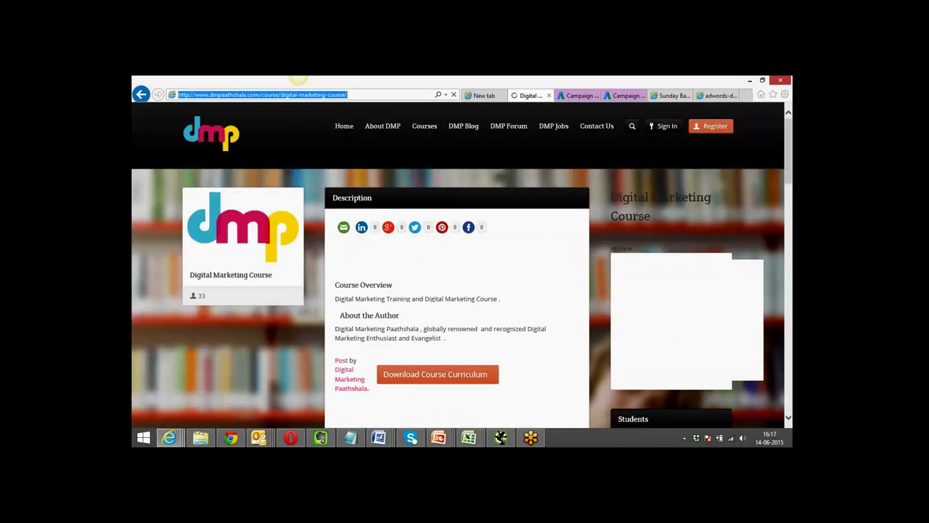
{"action": "left_click", "coordinate": [575, 96]}
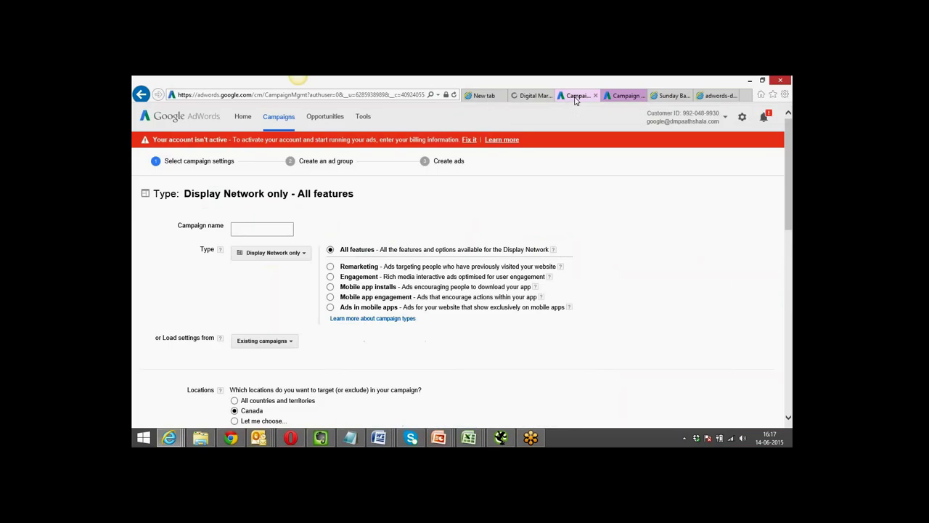
{"action": "left_click", "coordinate": [624, 96]}
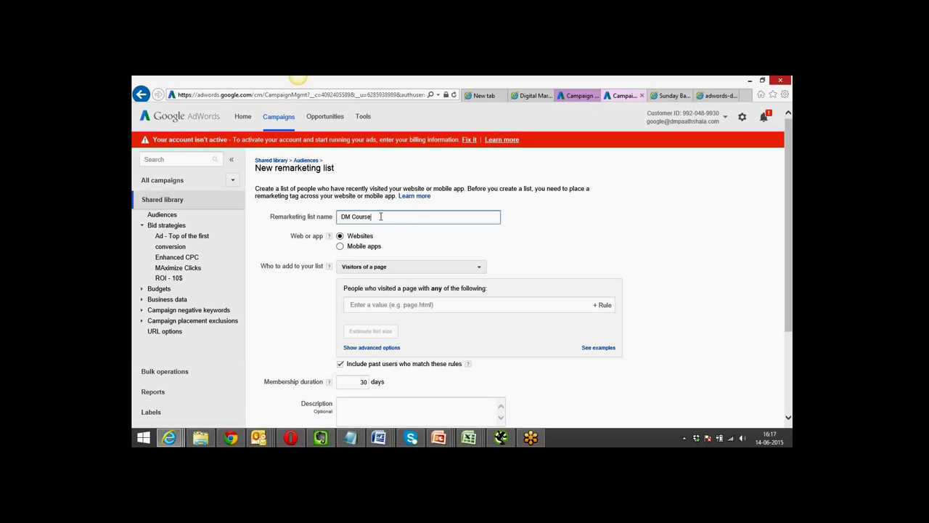
{"action": "type", "text": "Page"}
{"action": "left_click", "coordinate": [301, 300]}
Set the rule to URL contains the course page, describe it as 'DM', and save.
{"action": "scroll", "coordinate": [301, 300], "scroll_direction": "down", "scroll_amount": 2}
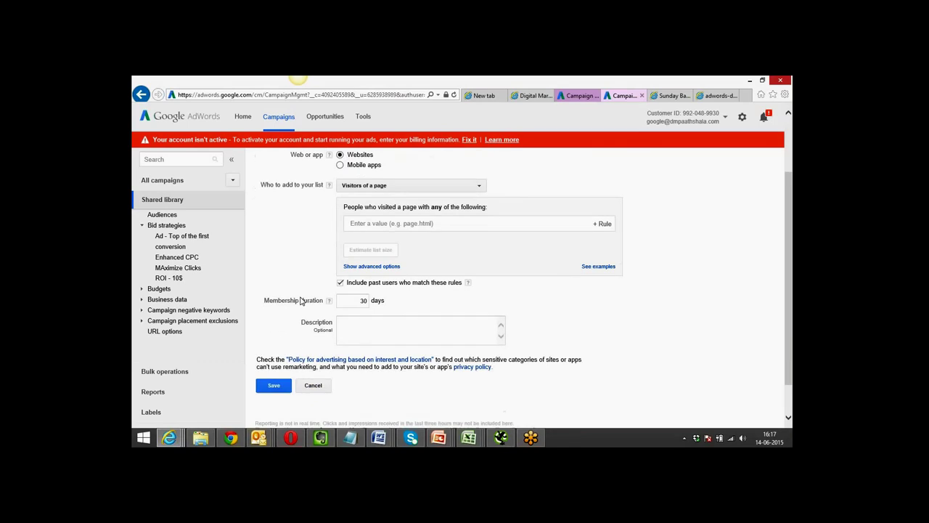
{"action": "scroll", "coordinate": [301, 300], "scroll_direction": "up", "scroll_amount": 1}
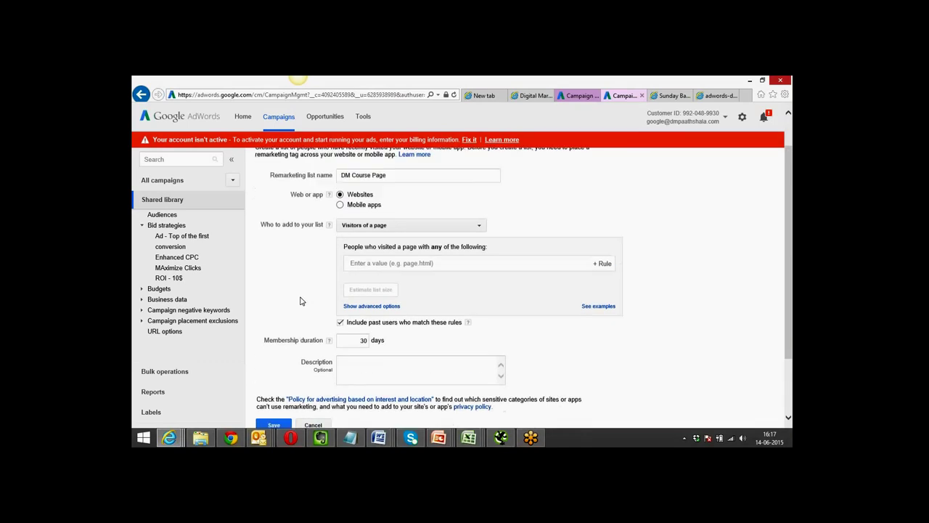
{"action": "left_click", "coordinate": [388, 266]}
{"action": "key", "text": "ctrl+v"}
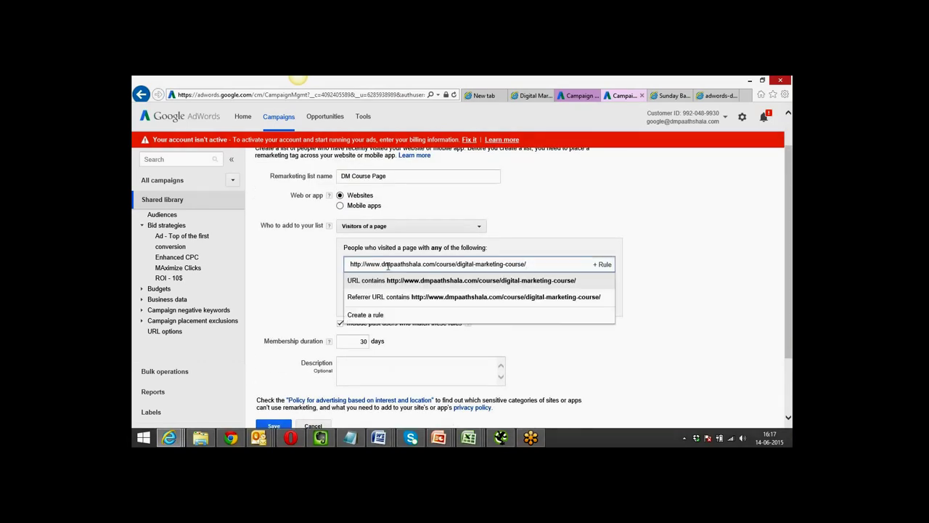
{"action": "left_click", "coordinate": [385, 285]}
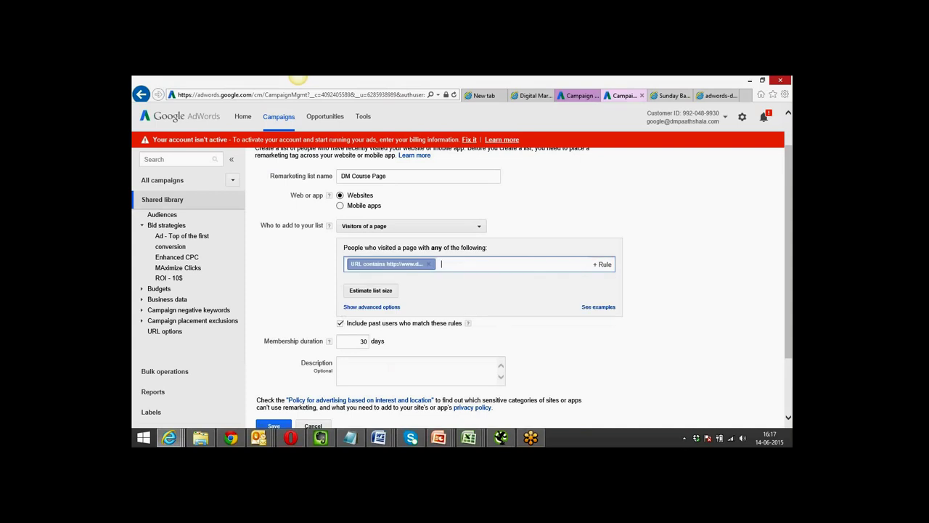
{"action": "scroll", "coordinate": [317, 296], "scroll_direction": "down", "scroll_amount": 2}
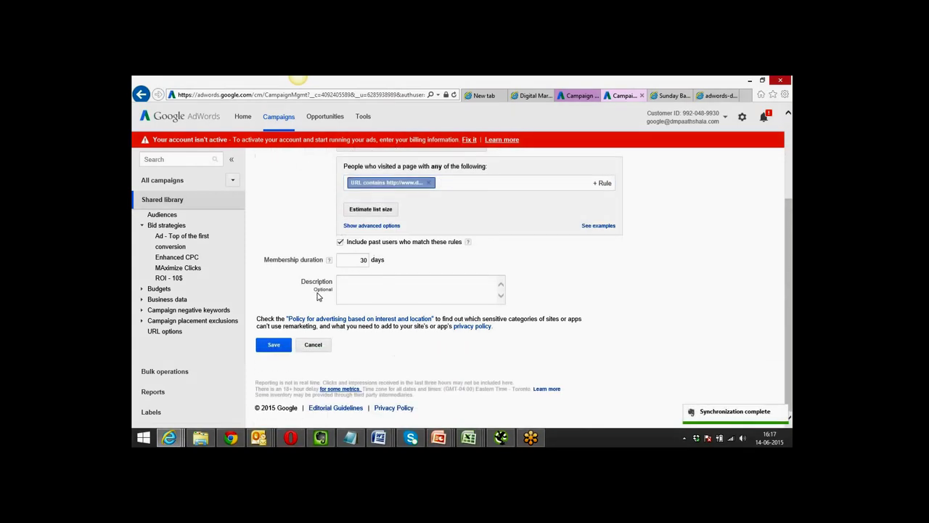
{"action": "left_click", "coordinate": [361, 282]}
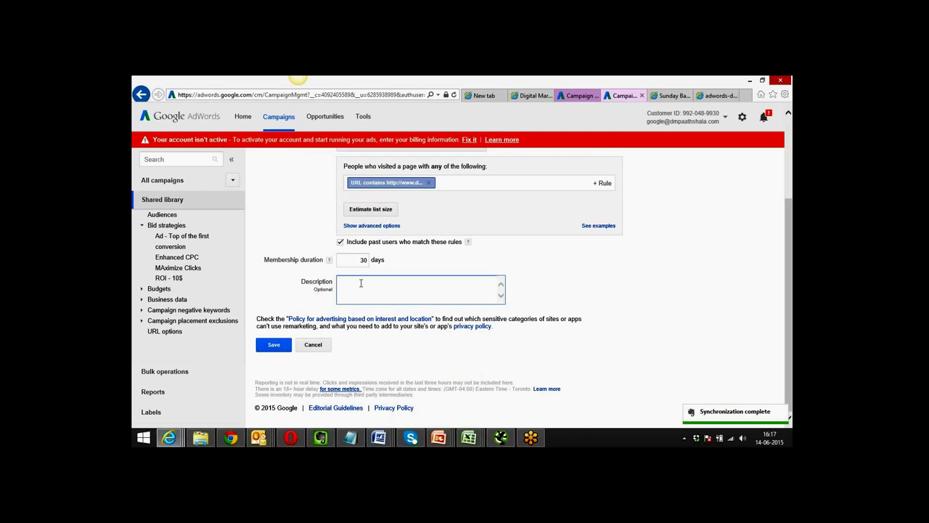
{"action": "type", "text": "DM"}
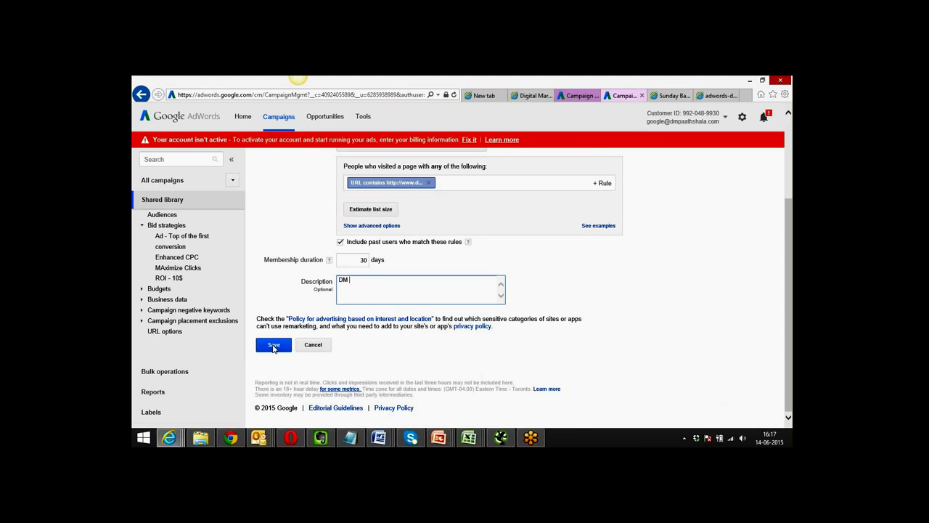
{"action": "left_click", "coordinate": [273, 346]}
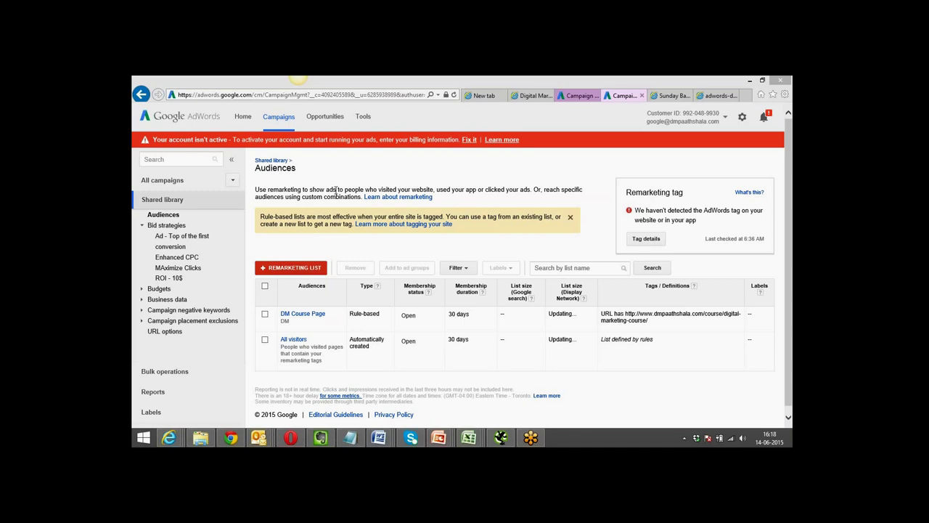
Begin another remarketing list once DM Course Page appears beside All visitors.
{"action": "left_click", "coordinate": [293, 268]}
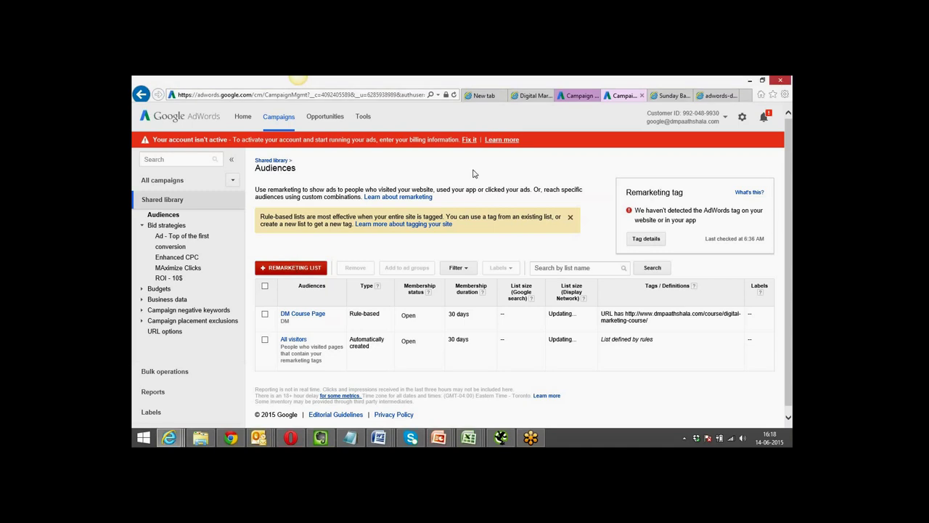
Copy the full URL of the dmpaathshala Search Engine Optimization course page.
{"action": "left_click", "coordinate": [529, 100]}
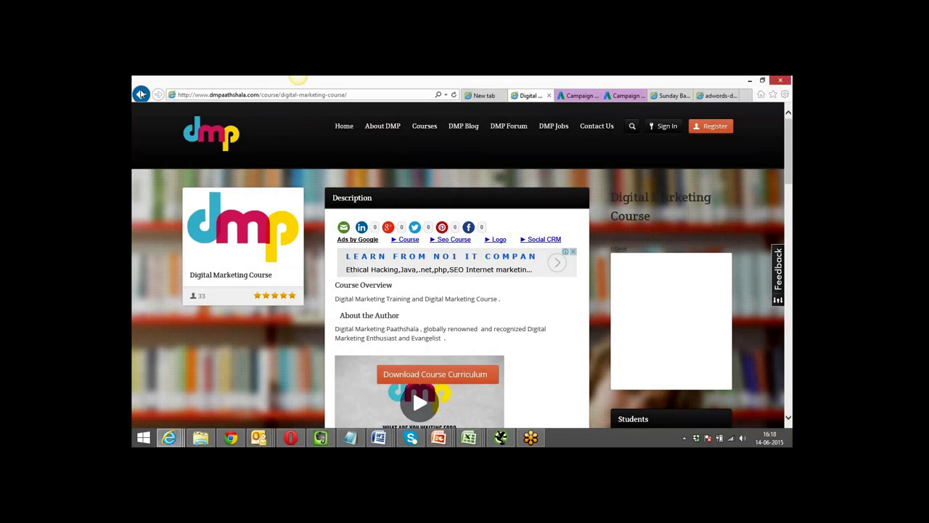
{"action": "left_click", "coordinate": [415, 131]}
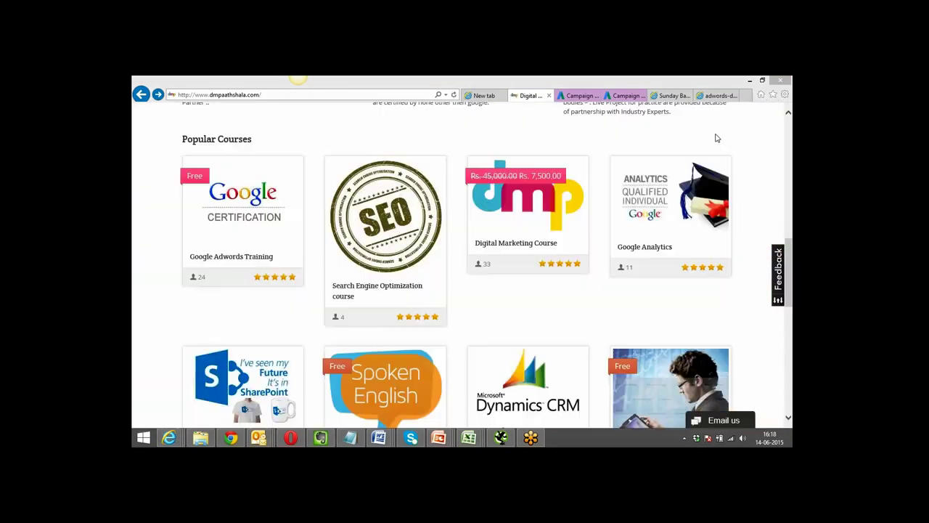
{"action": "left_click", "coordinate": [365, 286]}
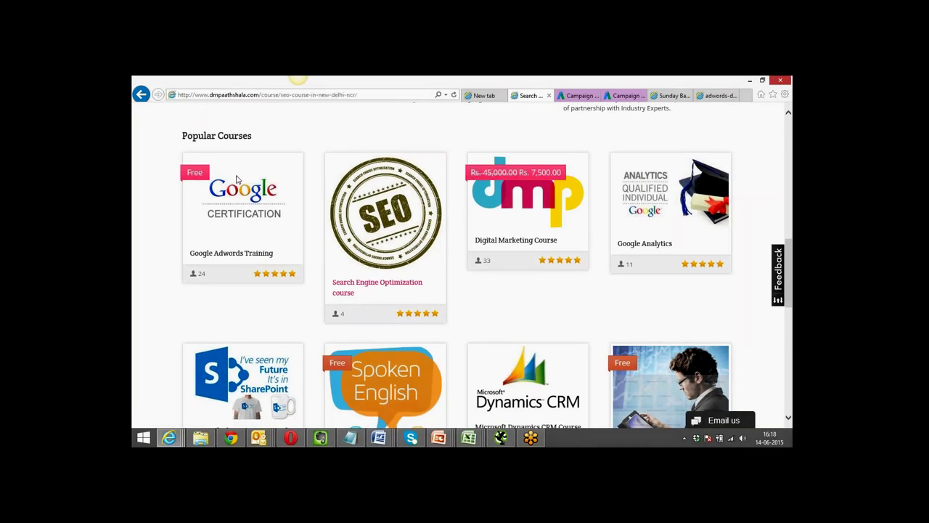
{"action": "left_click", "coordinate": [201, 98]}
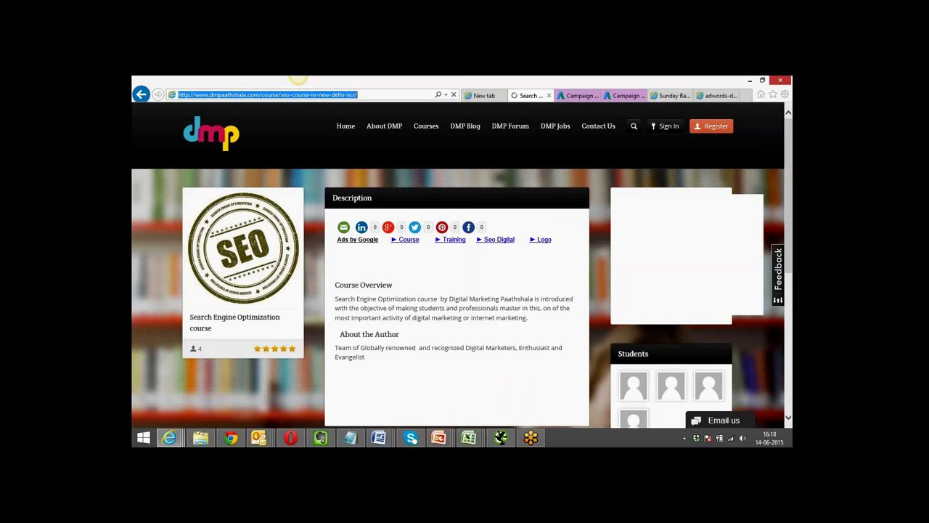
Name the new remarketing list 'SEO Course' with a URL-contains rule for the SEO page.
{"action": "left_click", "coordinate": [626, 95]}
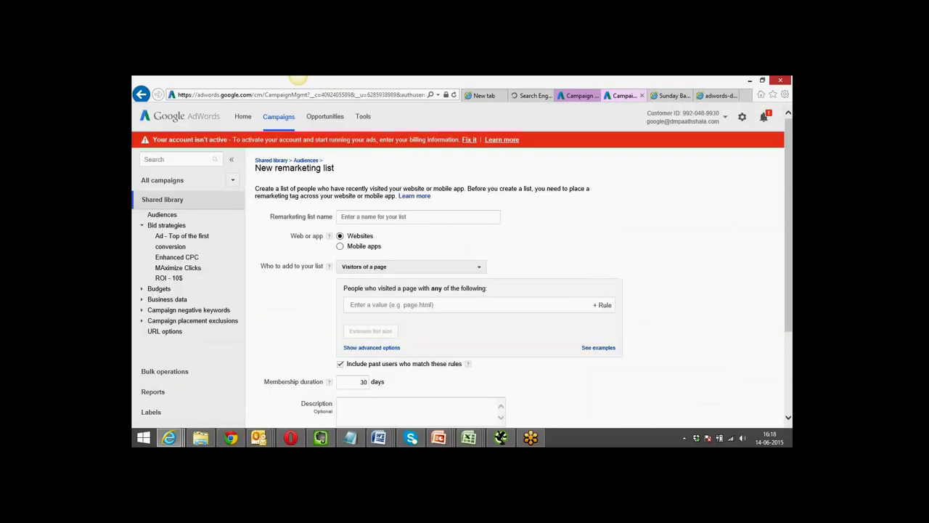
{"action": "left_click", "coordinate": [411, 216]}
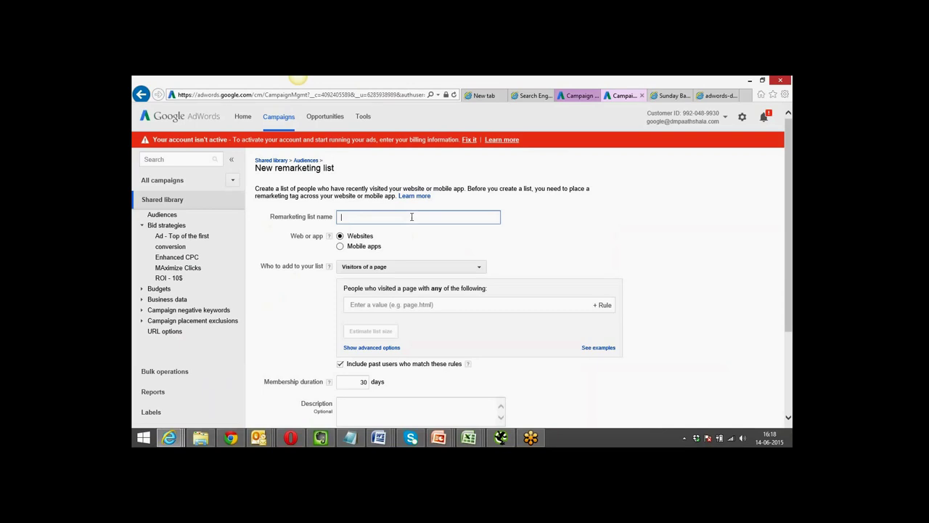
{"action": "type", "text": "SEO Course"}
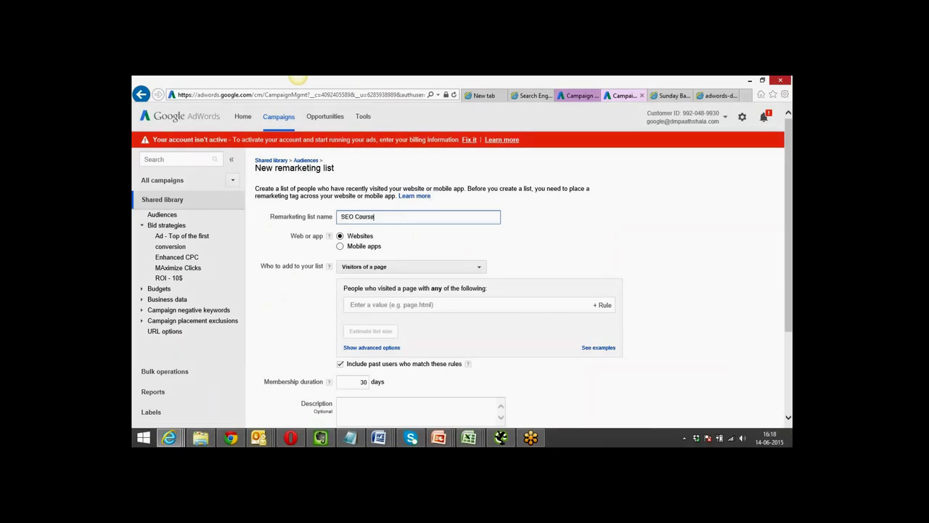
{"action": "left_click", "coordinate": [389, 306]}
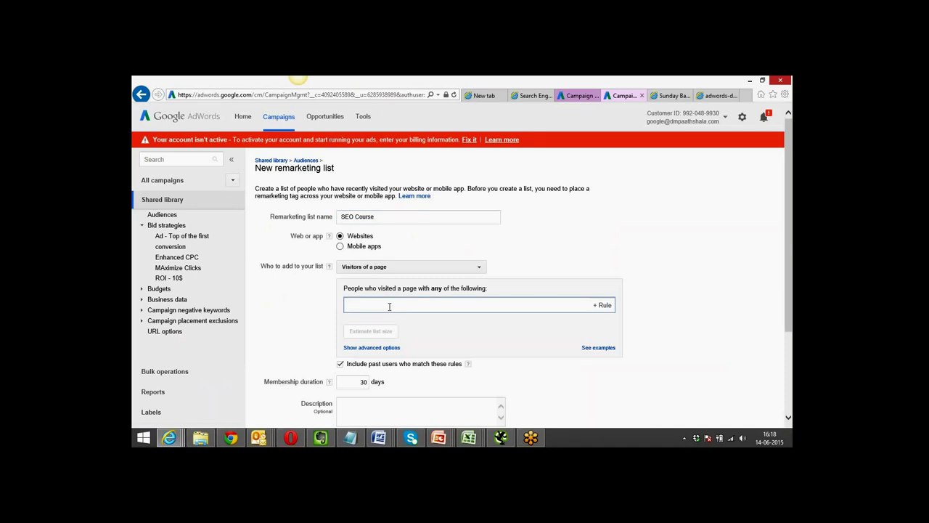
{"action": "key", "text": "ctrl+v"}
{"action": "left_click", "coordinate": [385, 322]}
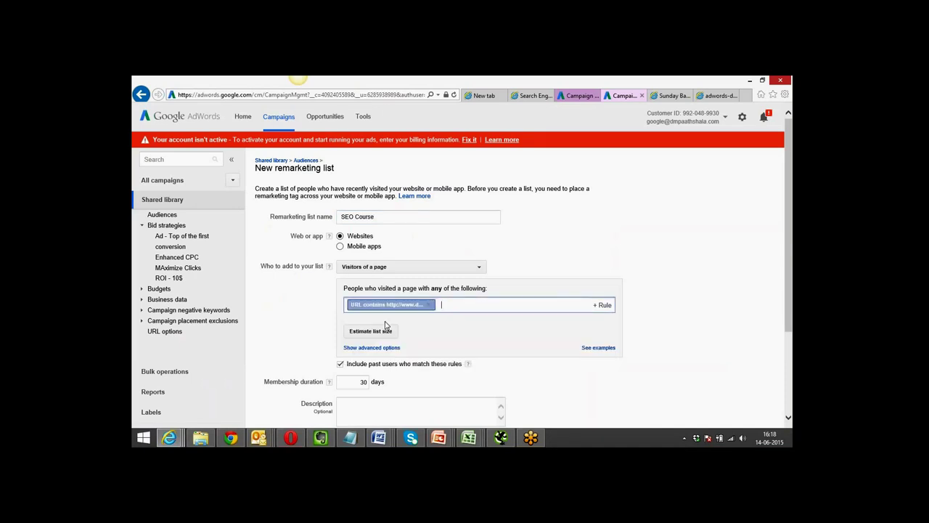
{"action": "left_click", "coordinate": [307, 321]}
Add the description 'SEO Course' and save the remarketing list.
{"action": "scroll", "coordinate": [304, 321], "scroll_direction": "down", "scroll_amount": 3}
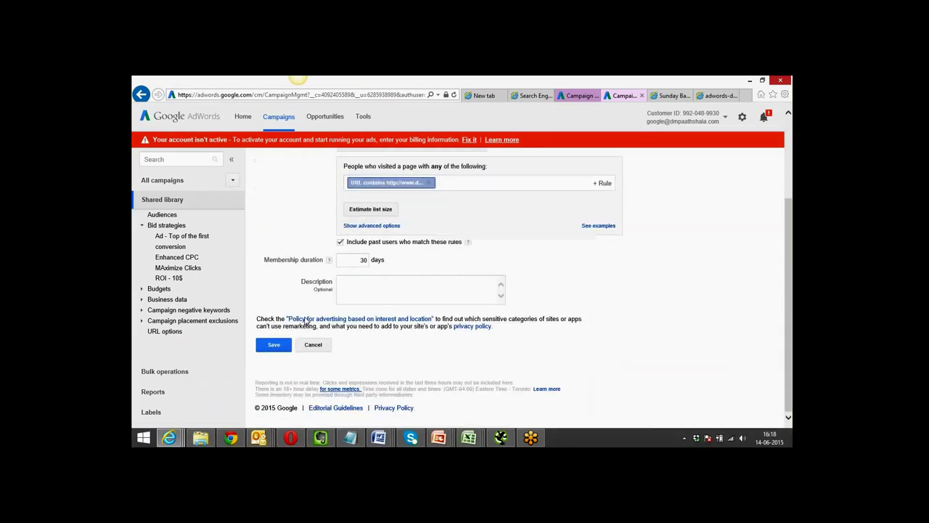
{"action": "left_click", "coordinate": [367, 289]}
{"action": "type", "text": "SEO"}
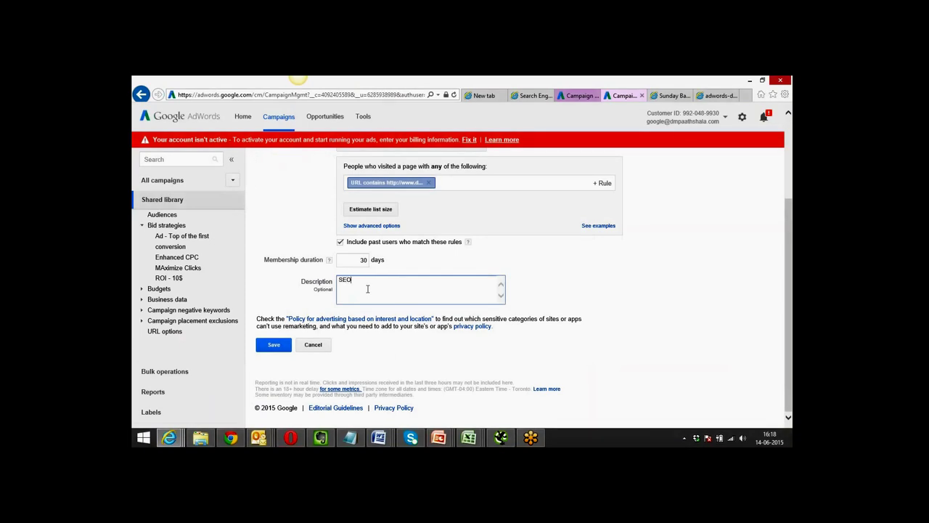
{"action": "type", "text": " Course"}
{"action": "left_click", "coordinate": [274, 346]}
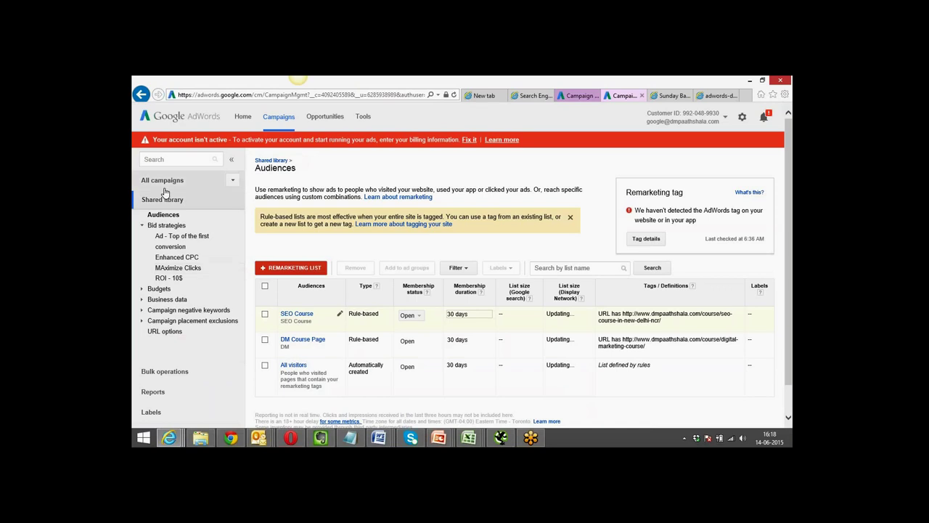
Show All campaigns' Display Network Interests & remarketing view, reviewing the five audiences listed.
{"action": "left_click", "coordinate": [162, 180]}
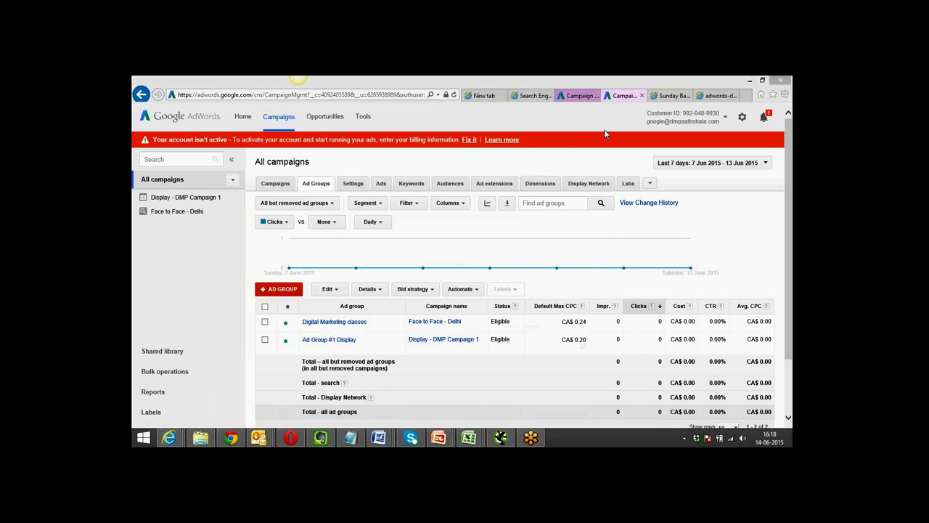
{"action": "left_click", "coordinate": [582, 186]}
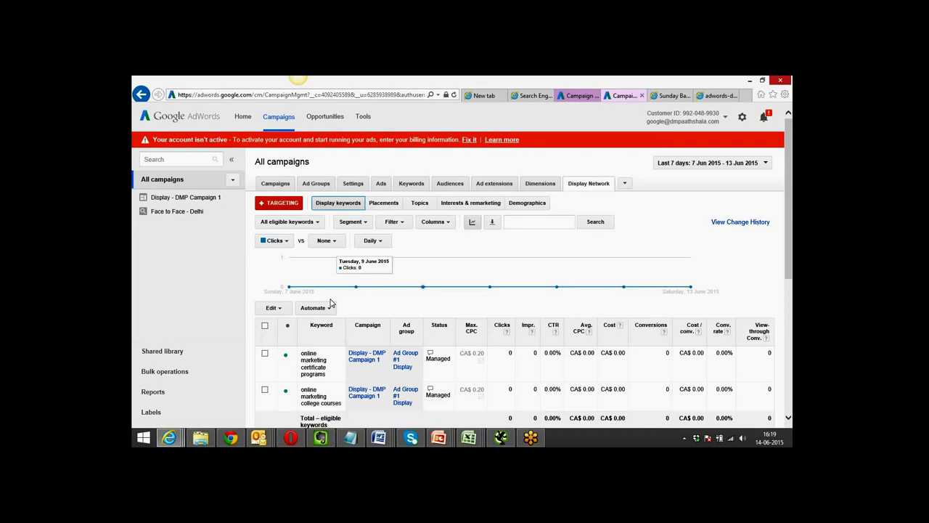
{"action": "scroll", "coordinate": [377, 292], "scroll_direction": "down", "scroll_amount": 3}
{"action": "scroll", "coordinate": [377, 292], "scroll_direction": "up", "scroll_amount": 3}
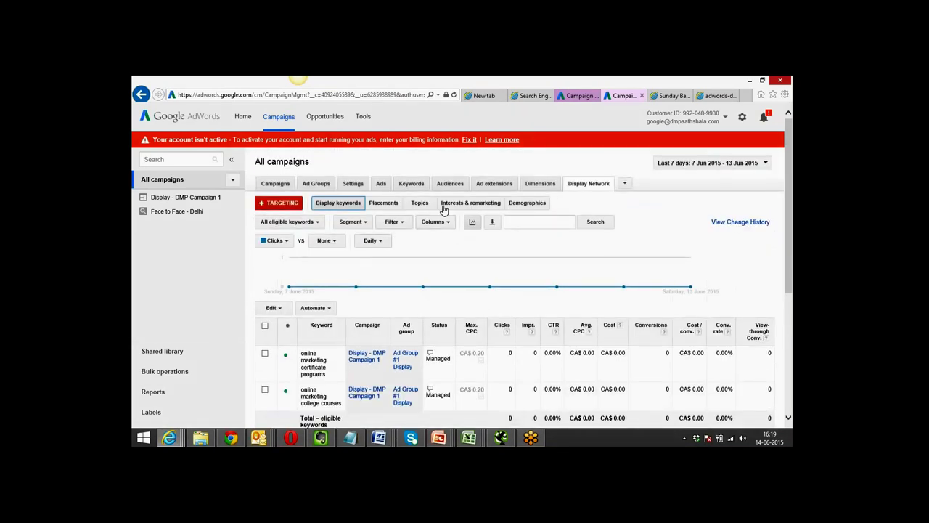
{"action": "left_click", "coordinate": [452, 206]}
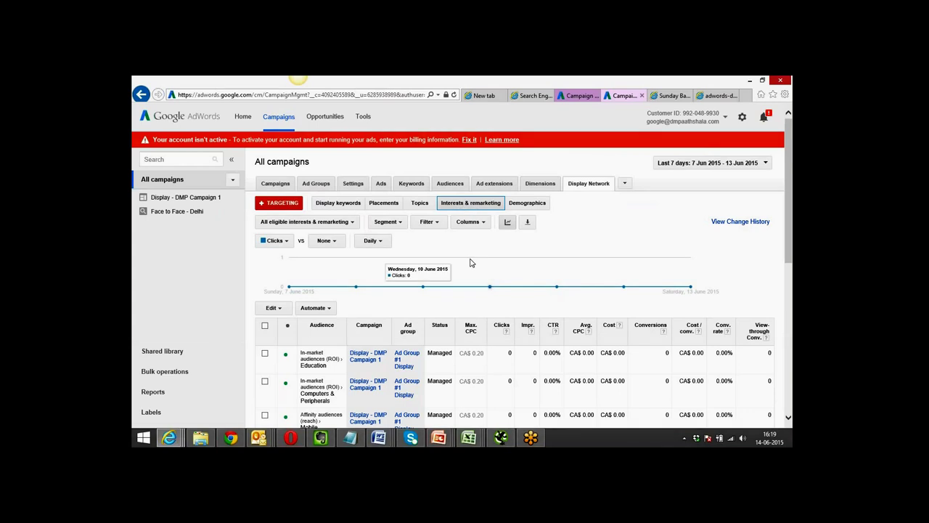
{"action": "scroll", "coordinate": [470, 263], "scroll_direction": "down", "scroll_amount": 1}
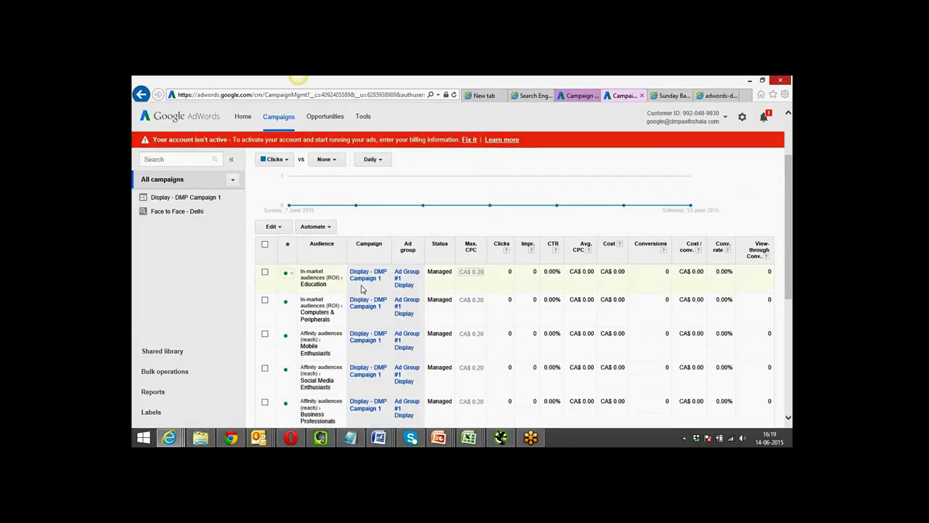
{"action": "scroll", "coordinate": [362, 289], "scroll_direction": "down", "scroll_amount": 1}
{"action": "scroll", "coordinate": [362, 289], "scroll_direction": "down", "scroll_amount": 3}
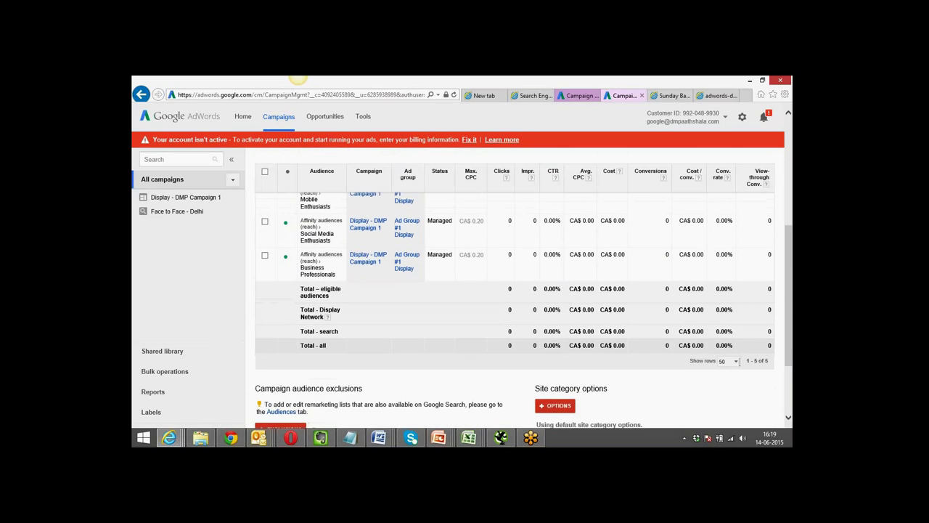
{"action": "scroll", "coordinate": [514, 301], "scroll_direction": "down", "scroll_amount": 3}
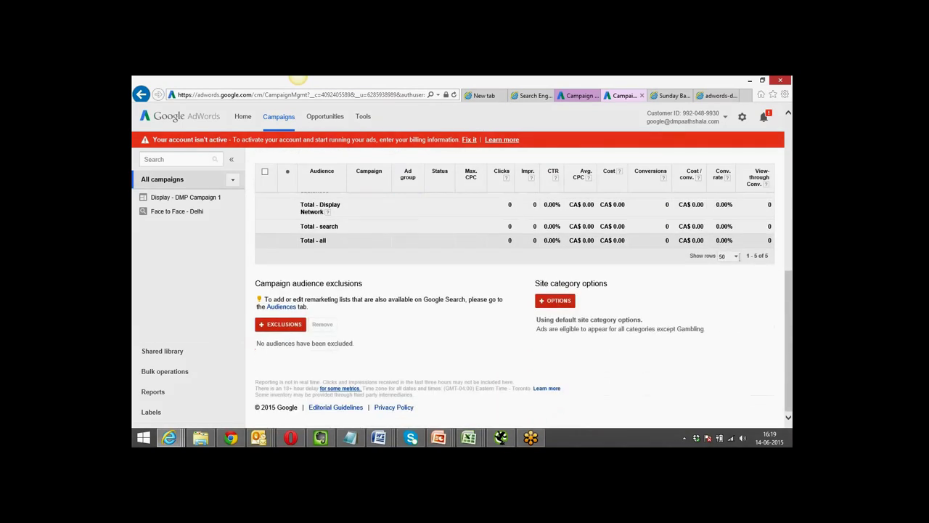
{"action": "scroll", "coordinate": [514, 301], "scroll_direction": "up", "scroll_amount": 10}
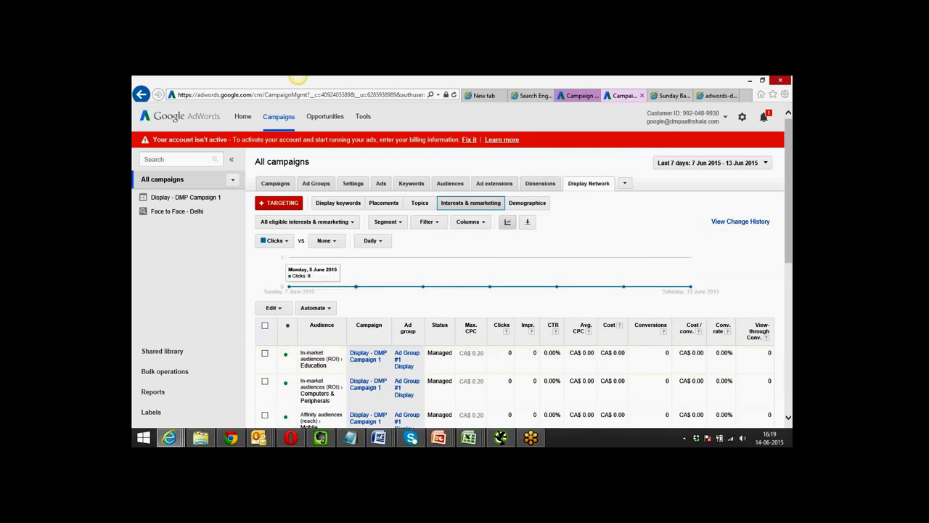
Review campaign remarketing audiences, then list all Display Network ad groups, including Ad Group #1 Display.
{"action": "left_click", "coordinate": [446, 186]}
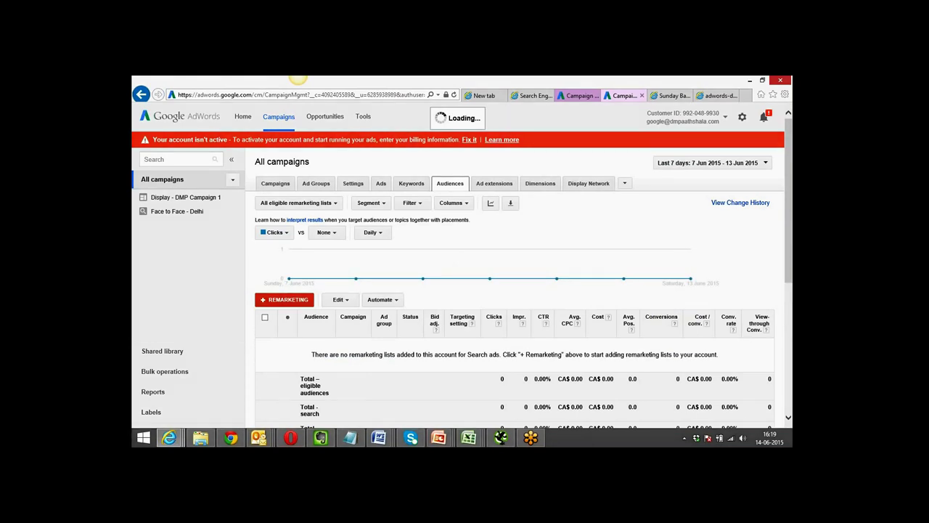
{"action": "scroll", "coordinate": [448, 187], "scroll_direction": "down", "scroll_amount": 1}
{"action": "scroll", "coordinate": [514, 290], "scroll_direction": "down", "scroll_amount": 4}
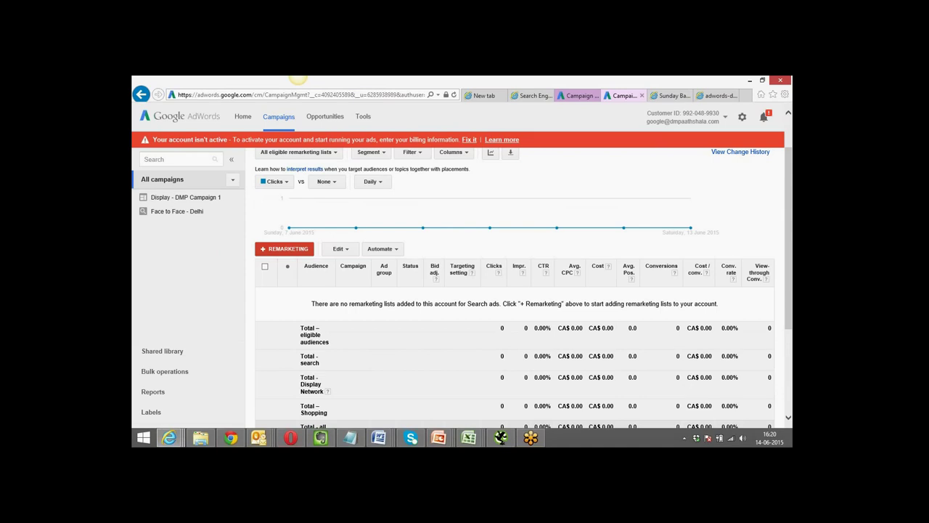
{"action": "left_click", "coordinate": [580, 97]}
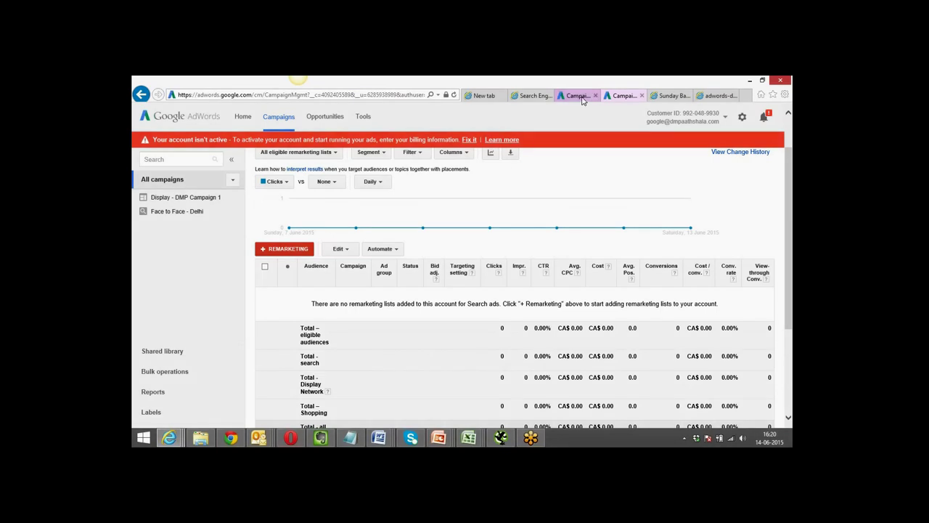
{"action": "left_click", "coordinate": [625, 96]}
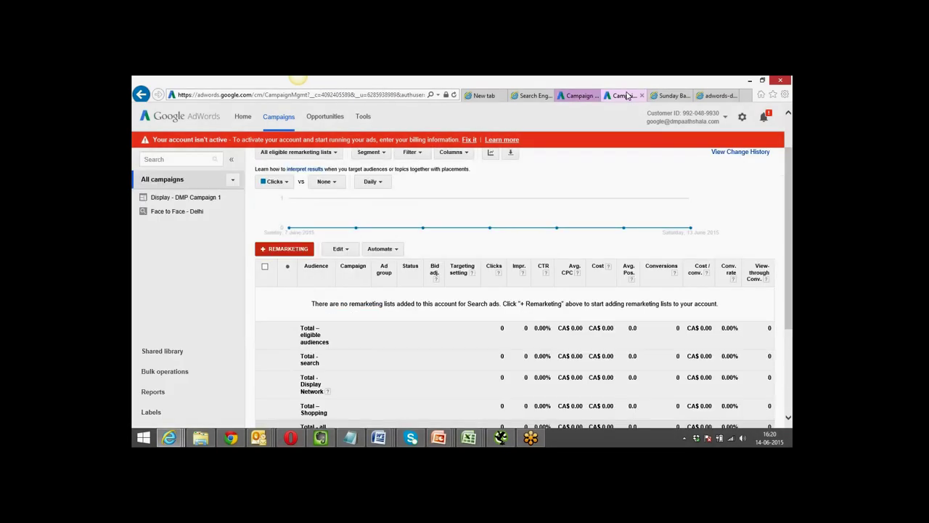
{"action": "scroll", "coordinate": [519, 276], "scroll_direction": "up", "scroll_amount": 2}
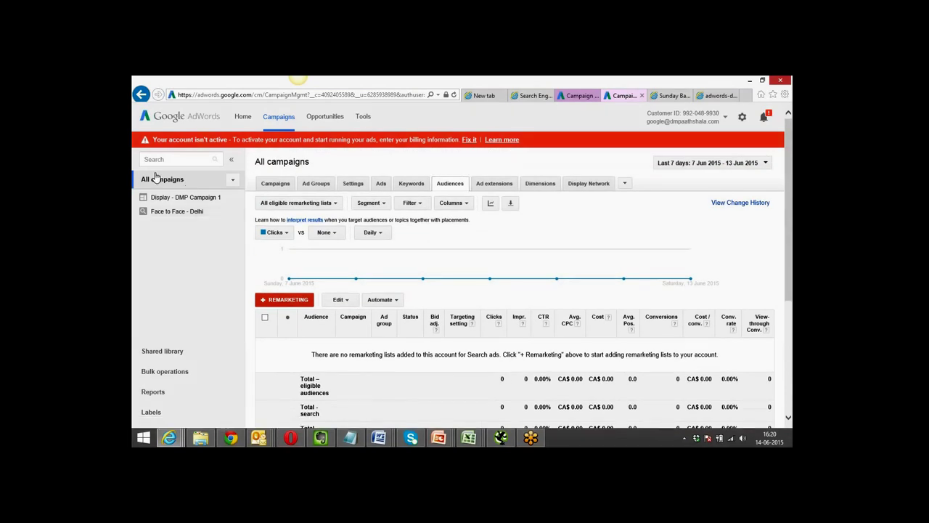
{"action": "left_click", "coordinate": [586, 184]}
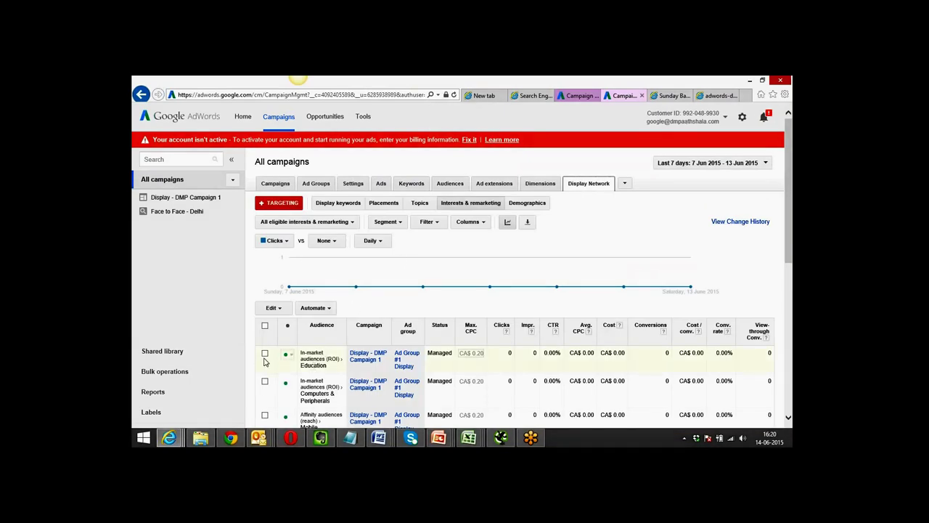
{"action": "left_click", "coordinate": [317, 185]}
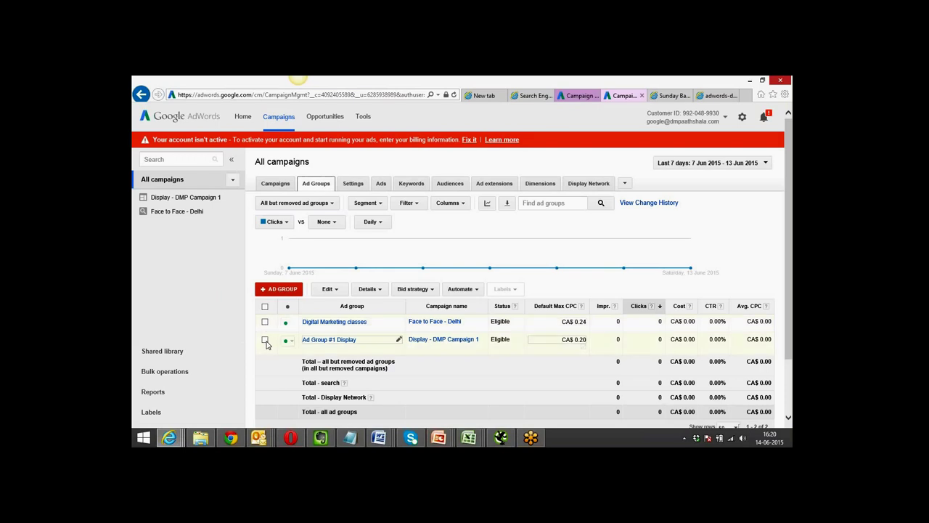
Open Ad Group #1 Display, check its ad, and show its Display Network targeting.
{"action": "left_click", "coordinate": [265, 339]}
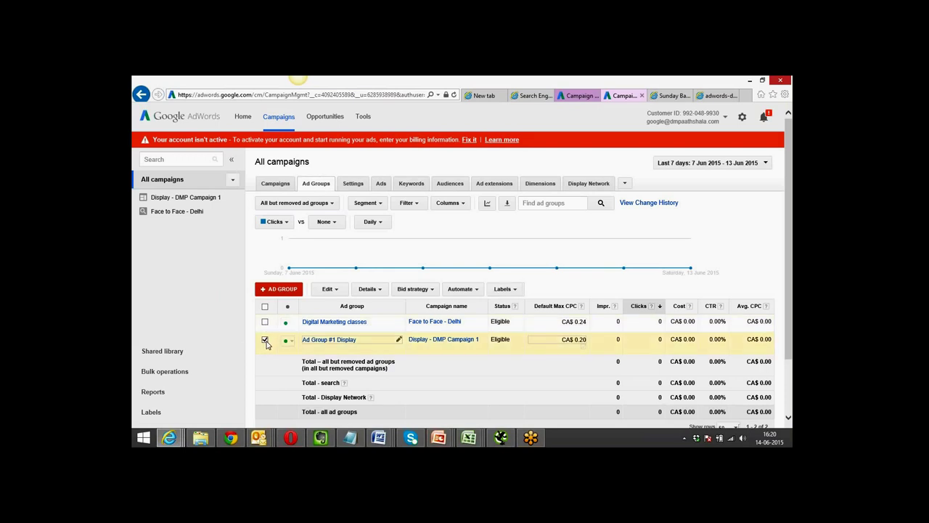
{"action": "left_click", "coordinate": [322, 341]}
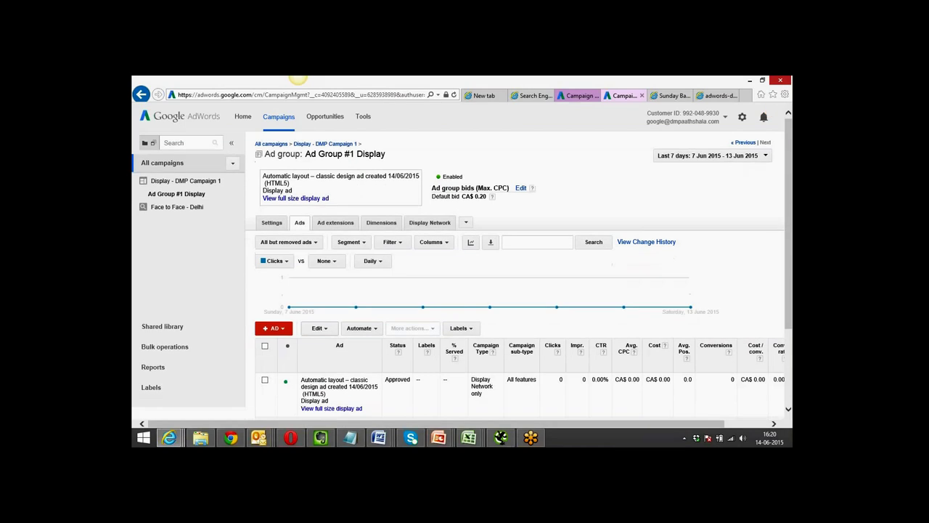
{"action": "scroll", "coordinate": [519, 275], "scroll_direction": "down", "scroll_amount": 3}
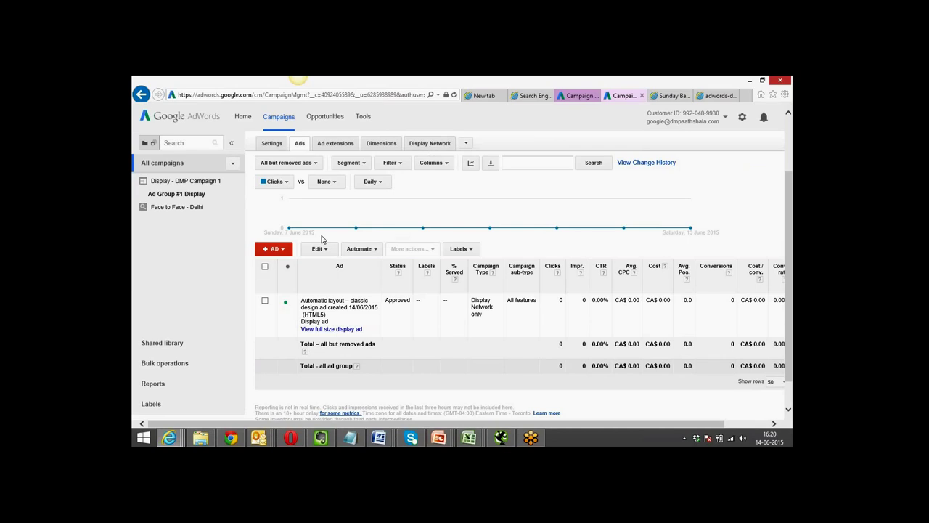
{"action": "left_click", "coordinate": [265, 301]}
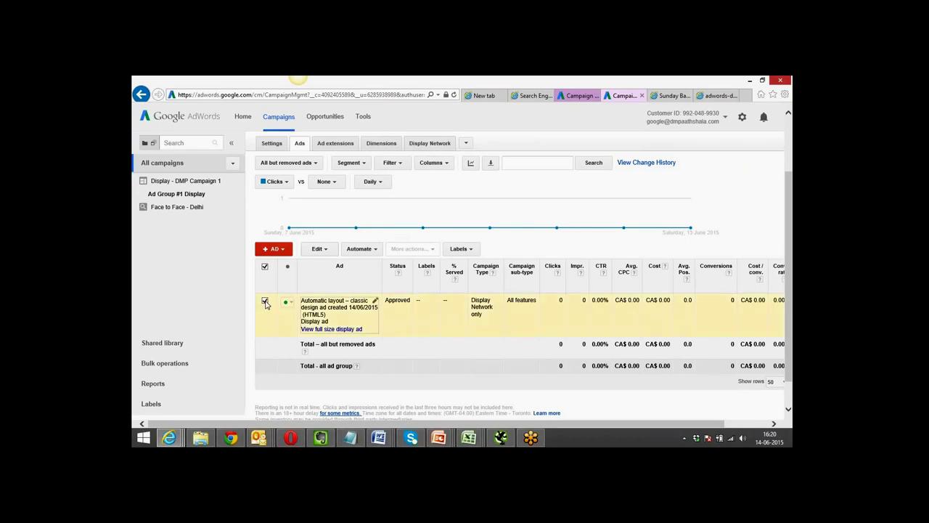
{"action": "left_click", "coordinate": [332, 251]}
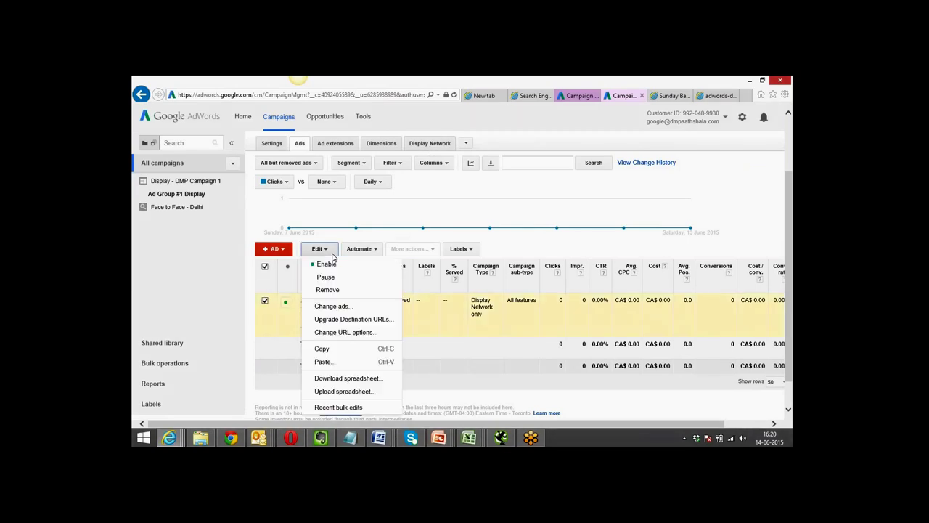
{"action": "left_click", "coordinate": [377, 254]}
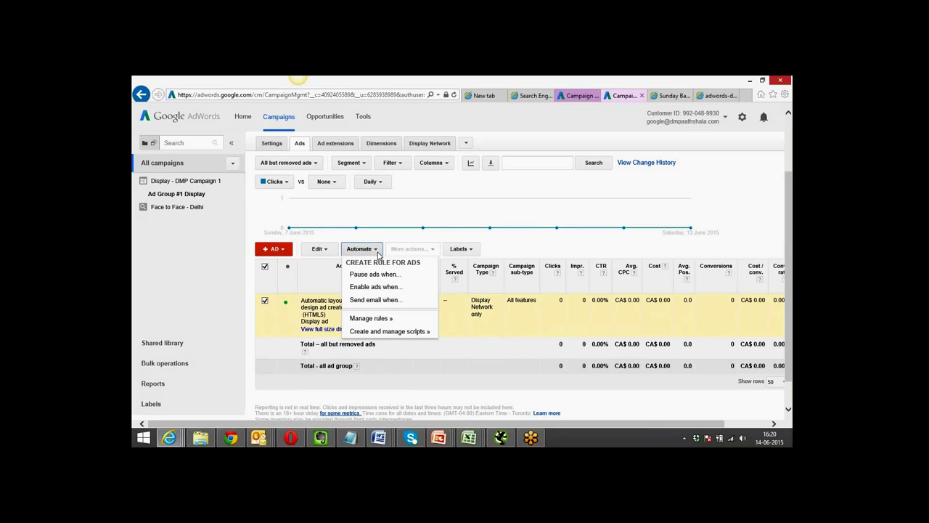
{"action": "left_click", "coordinate": [429, 145]}
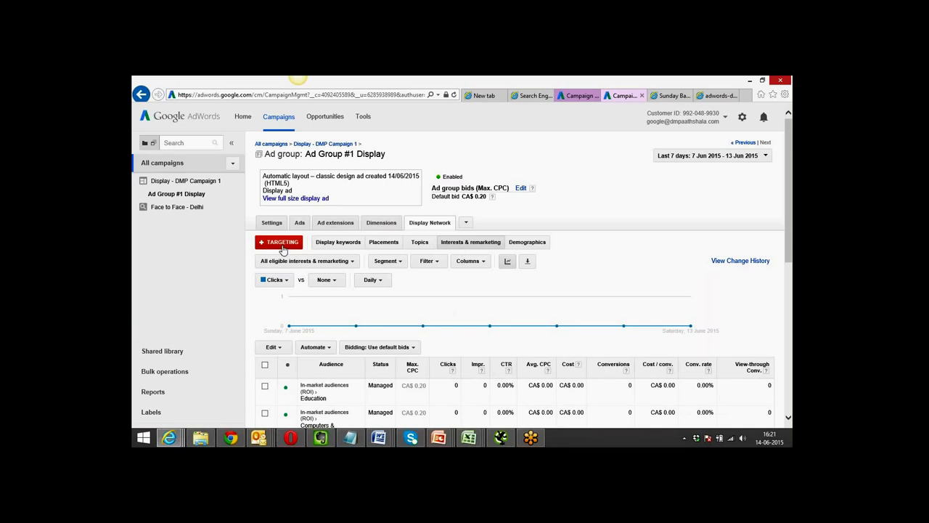
Open the ad group's Interests & remarketing targeting editor with its 5 selected audiences.
{"action": "left_click", "coordinate": [283, 247]}
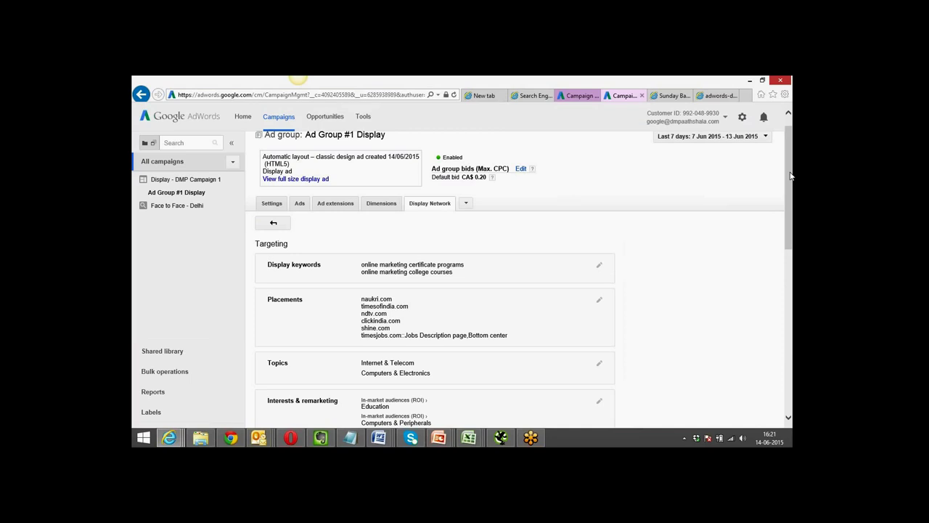
{"action": "left_click_drag", "start_coordinate": [792, 178], "coordinate": [792, 315]}
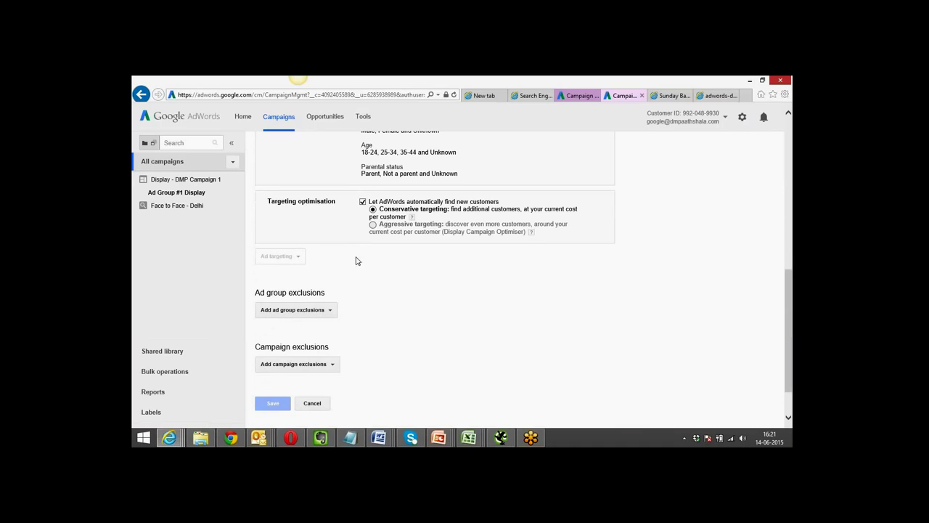
{"action": "left_click_drag", "start_coordinate": [790, 289], "coordinate": [789, 211]}
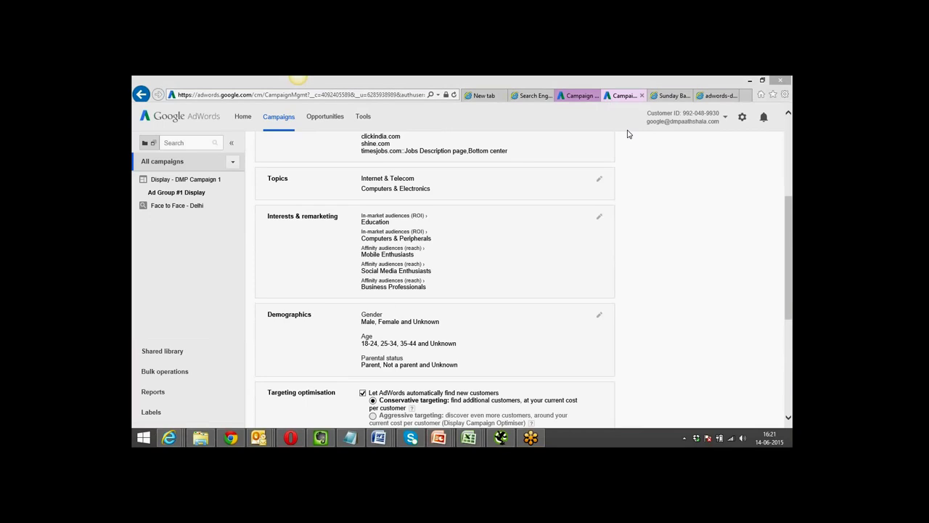
{"action": "left_click", "coordinate": [599, 217]}
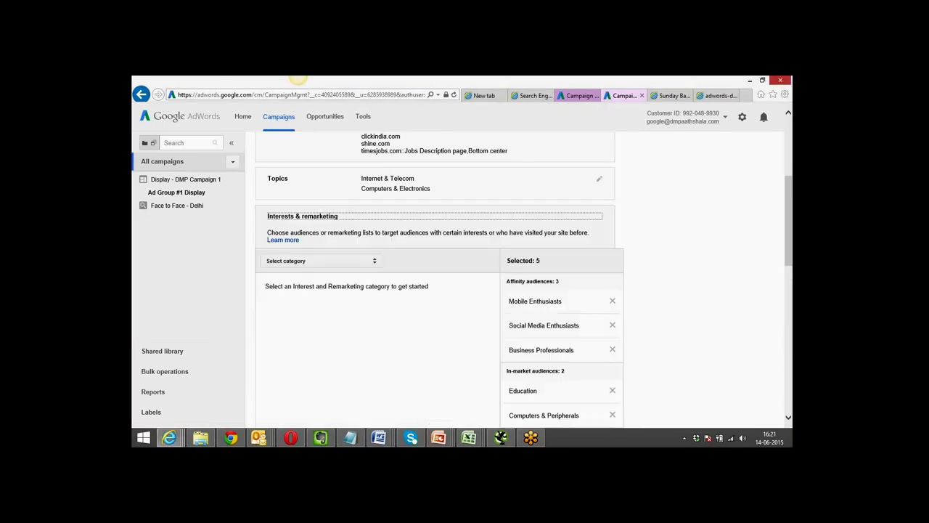
Add the All visitors remarketing list to Ad Group #1 Display's targeting and save.
{"action": "left_click_drag", "start_coordinate": [791, 185], "coordinate": [790, 203]}
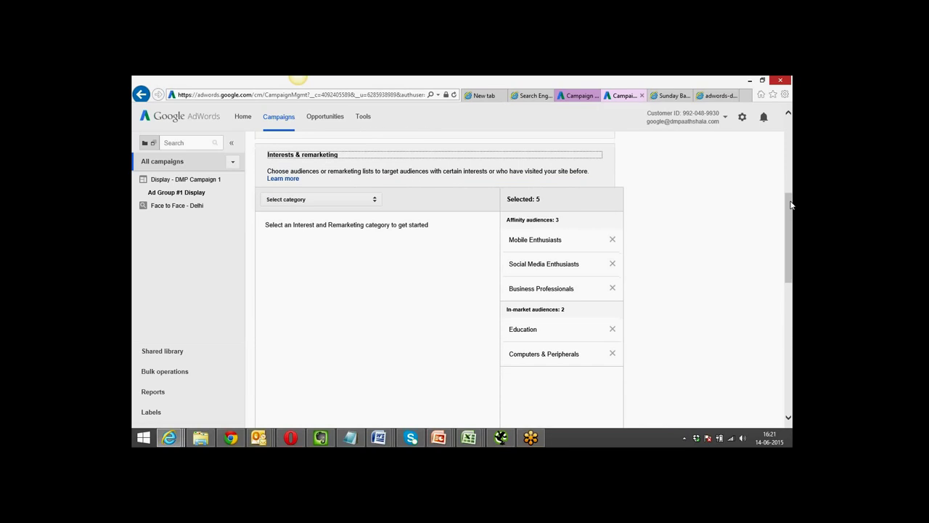
{"action": "left_click", "coordinate": [375, 200]}
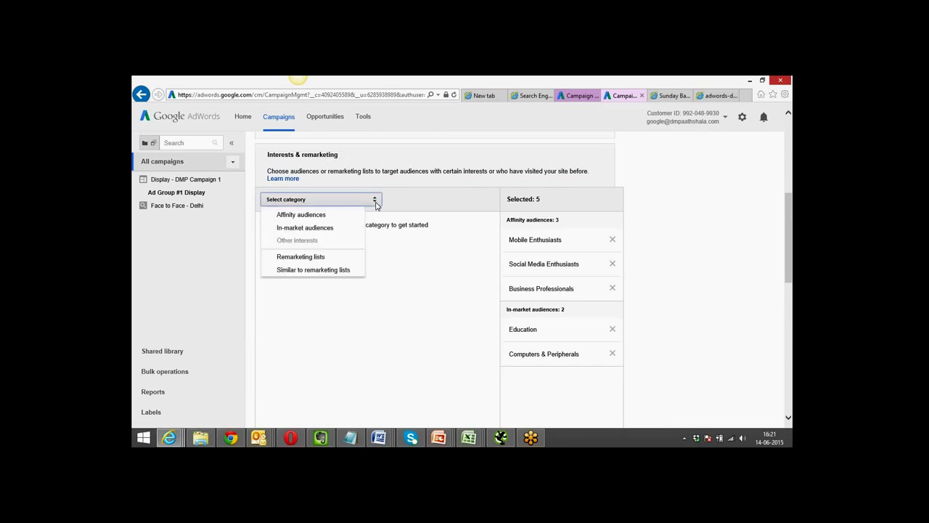
{"action": "left_click", "coordinate": [321, 256]}
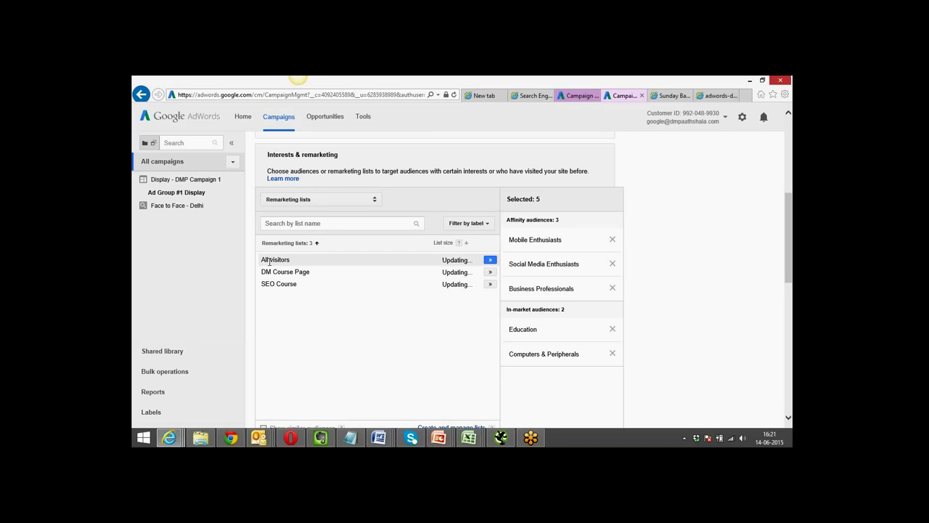
{"action": "left_click", "coordinate": [489, 261]}
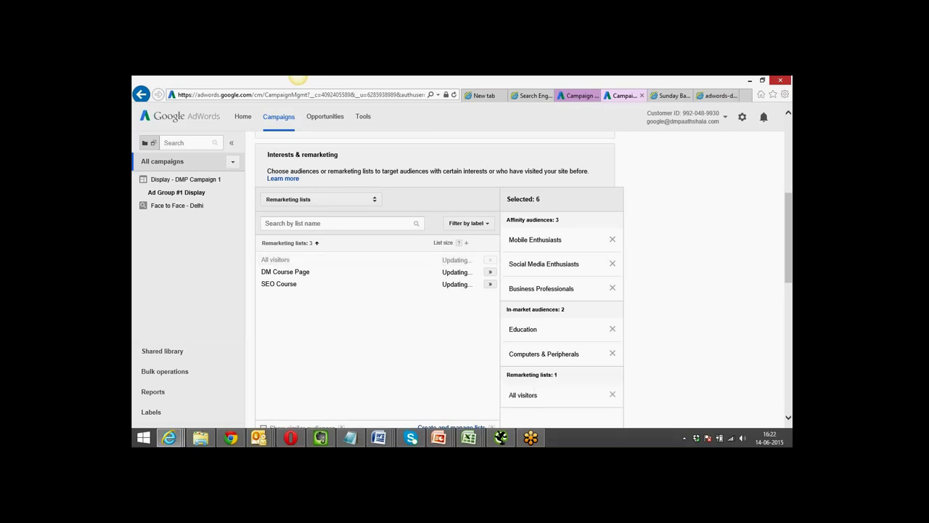
{"action": "left_click_drag", "start_coordinate": [791, 244], "coordinate": [792, 247]}
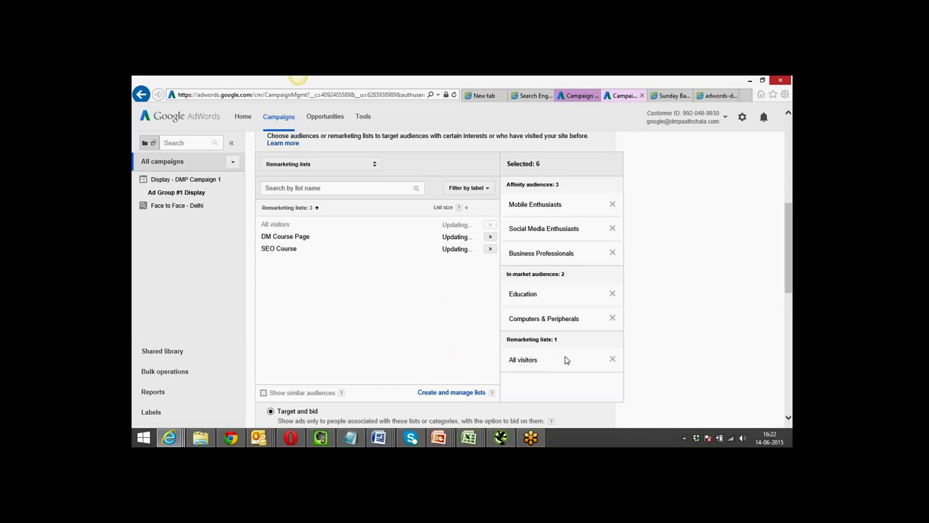
{"action": "left_click_drag", "start_coordinate": [792, 256], "coordinate": [787, 371]}
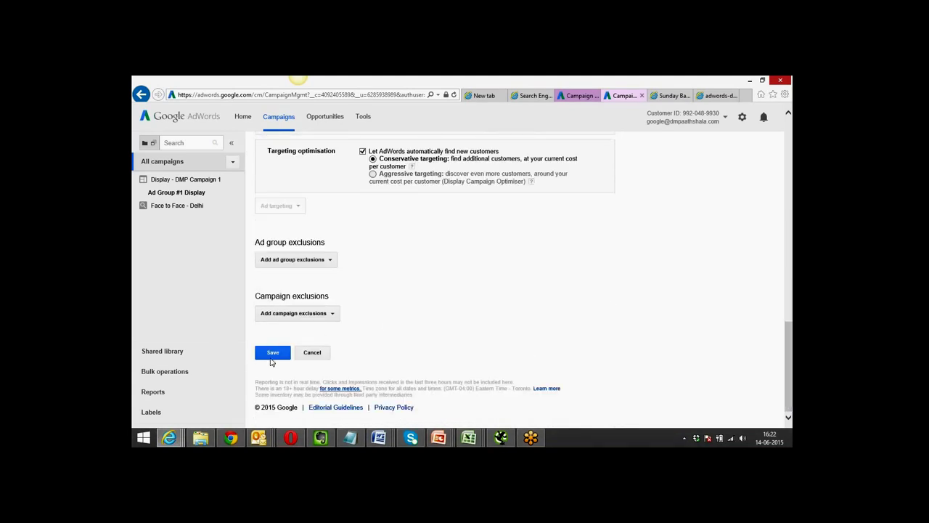
{"action": "left_click", "coordinate": [274, 354]}
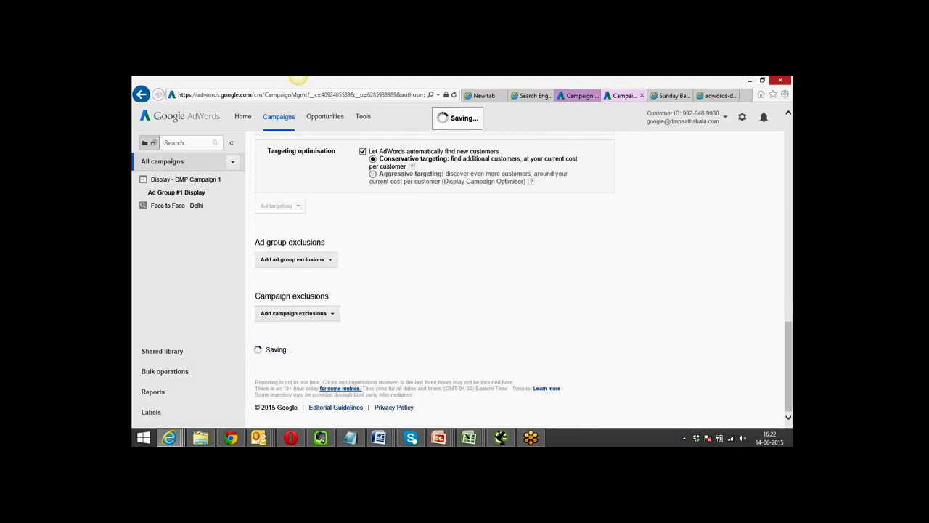
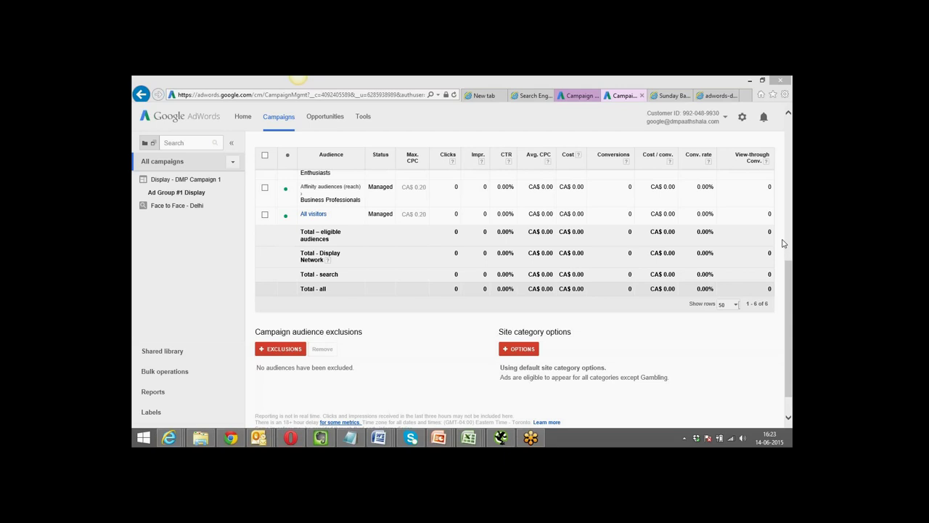
Bring the course landing page forward, then show the Reports - Propchill folder in File Explorer.
{"action": "left_click", "coordinate": [229, 439]}
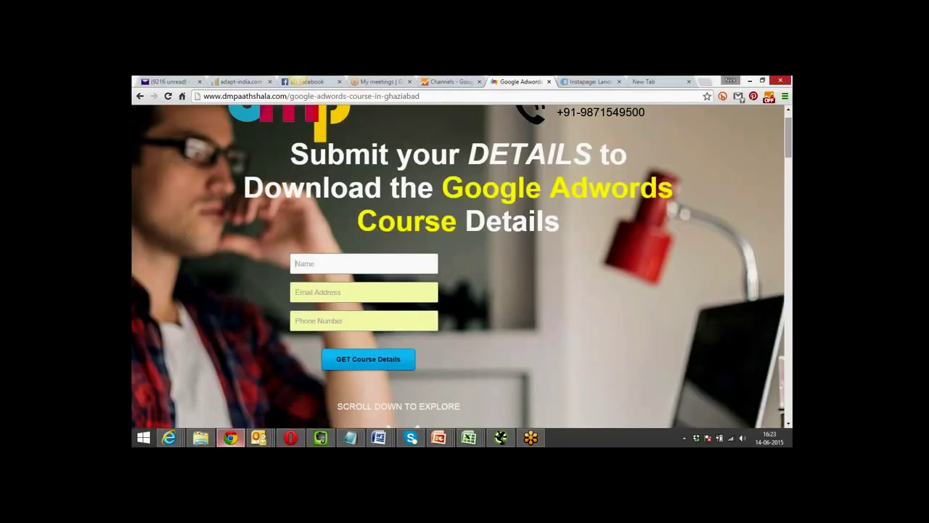
{"action": "left_click", "coordinate": [201, 438]}
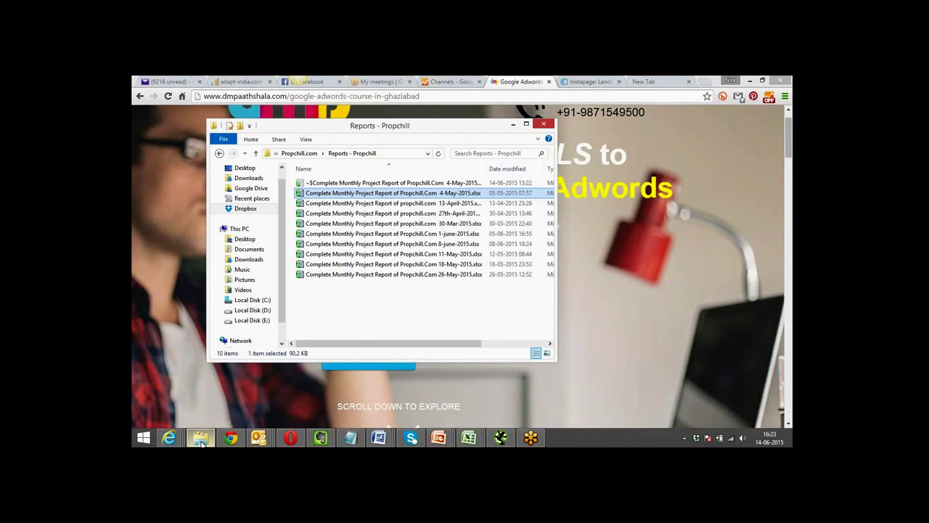
Browse Dropbox into the DMP -Digital Marketing Pathshala folder.
{"action": "left_click", "coordinate": [252, 209]}
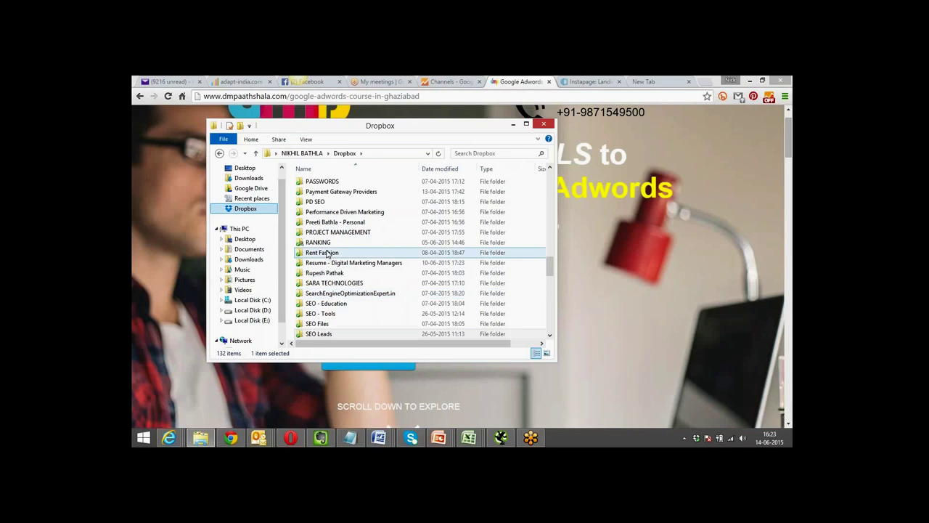
{"action": "scroll", "coordinate": [364, 207], "scroll_direction": "down", "scroll_amount": 6}
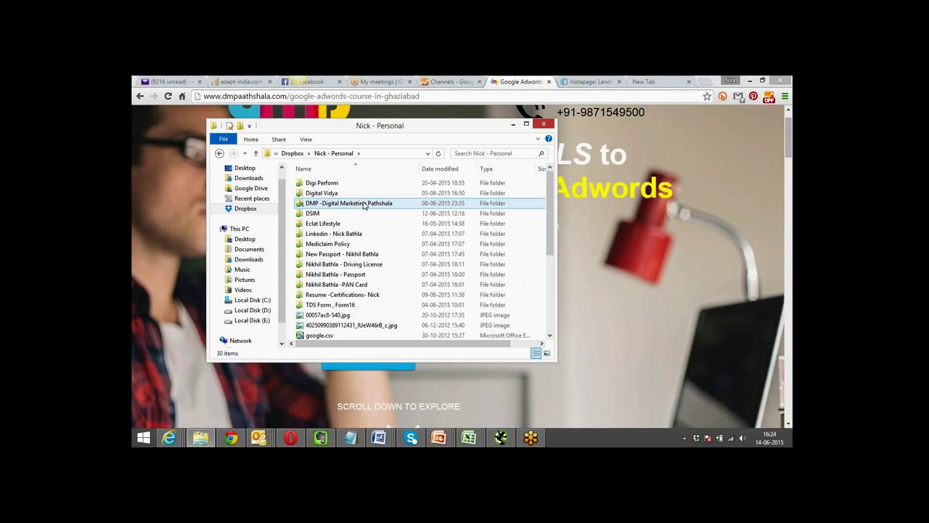
{"action": "double_click", "coordinate": [365, 204]}
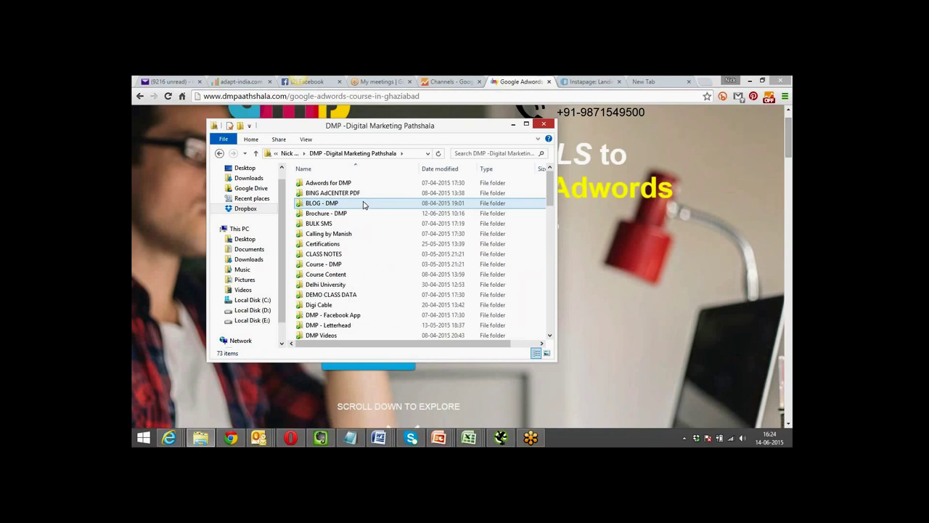
Return to the AdWords Campaign Management window with the Display Network campaign setup.
{"action": "left_click", "coordinate": [449, 82]}
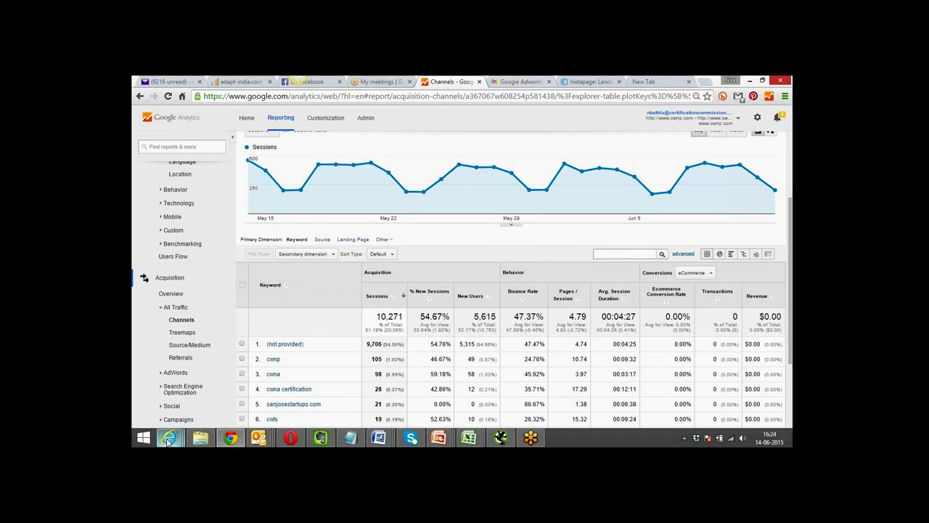
{"action": "mouse_move", "coordinate": [168, 440]}
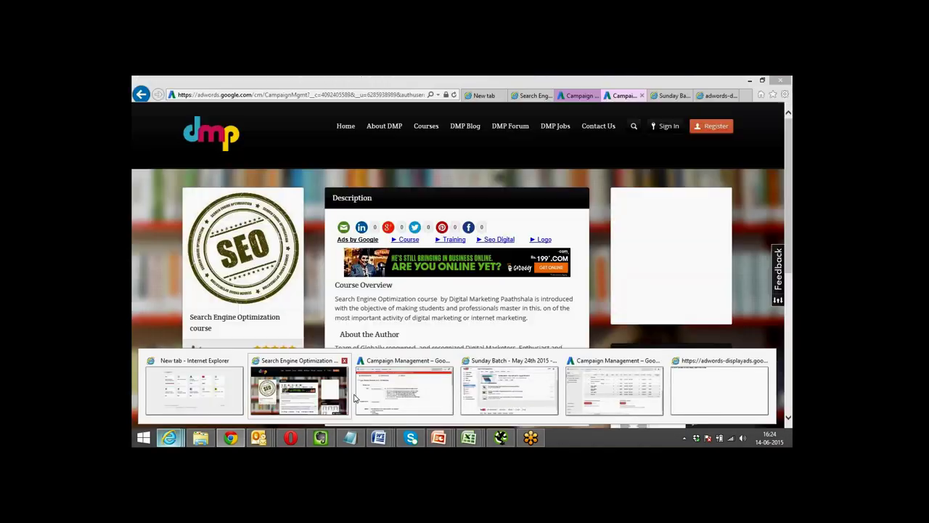
{"action": "left_click", "coordinate": [394, 390]}
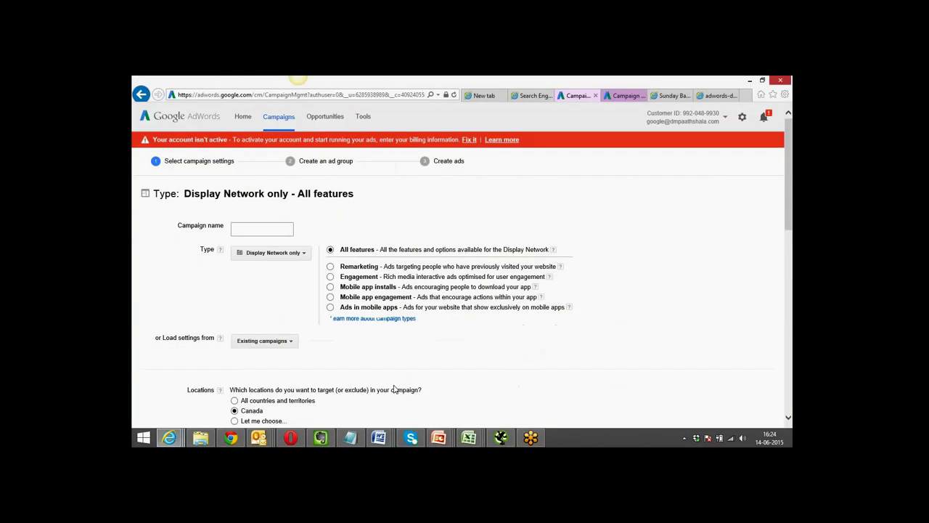
Open the Tools dropdown in the AdWords top navigation.
{"action": "left_click", "coordinate": [364, 121]}
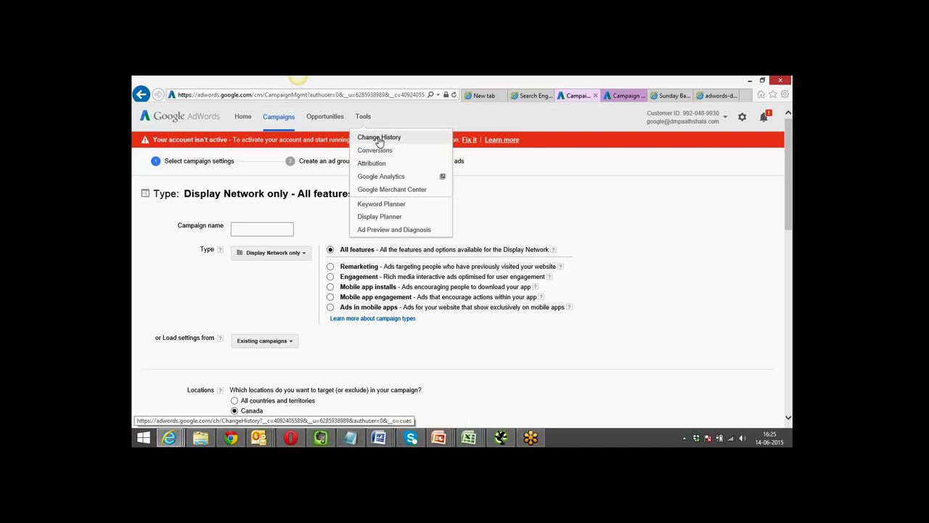
Launch Google Analytics from the Tools menu, allowing the blocked pop-up once.
{"action": "left_click", "coordinate": [386, 179]}
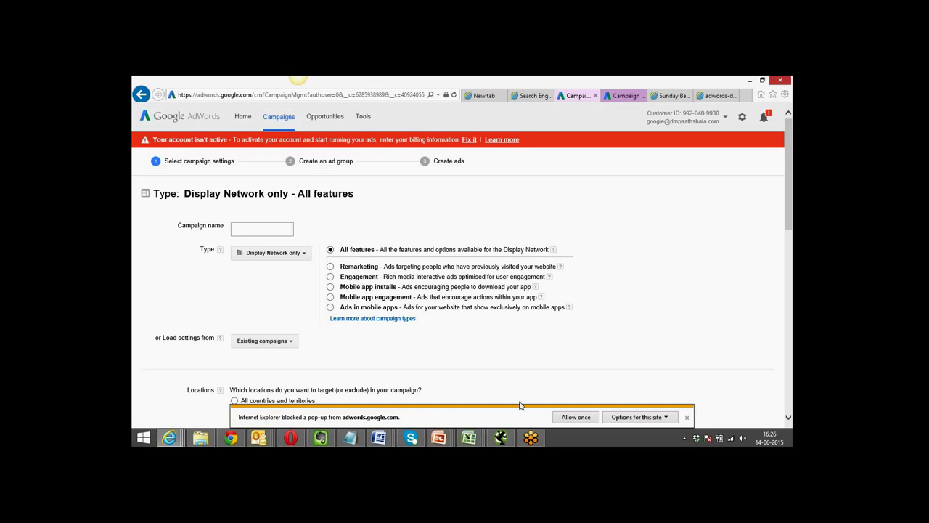
{"action": "left_click", "coordinate": [572, 418]}
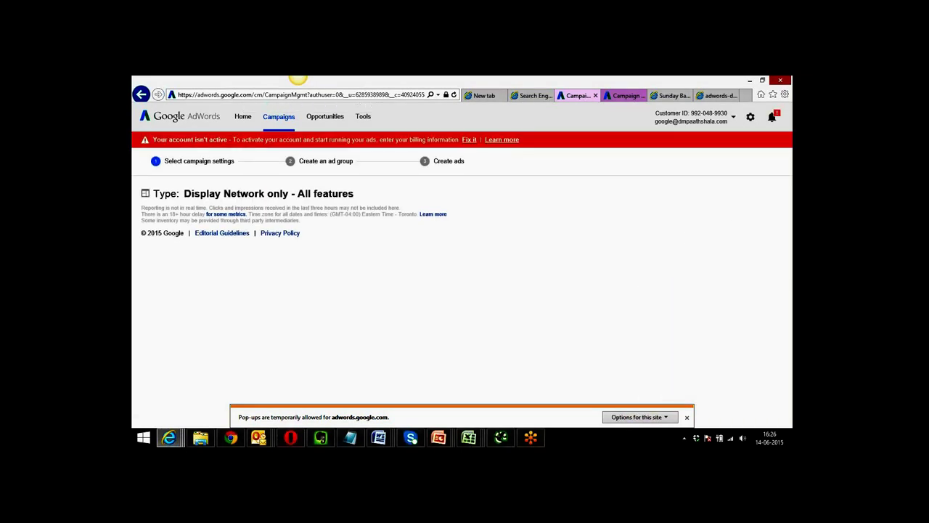
{"action": "left_click", "coordinate": [364, 120]}
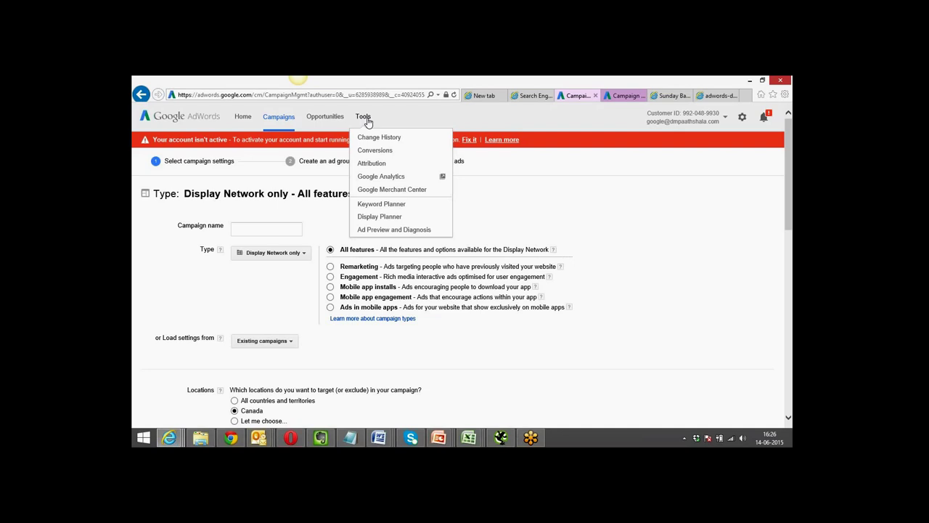
{"action": "left_click", "coordinate": [389, 179]}
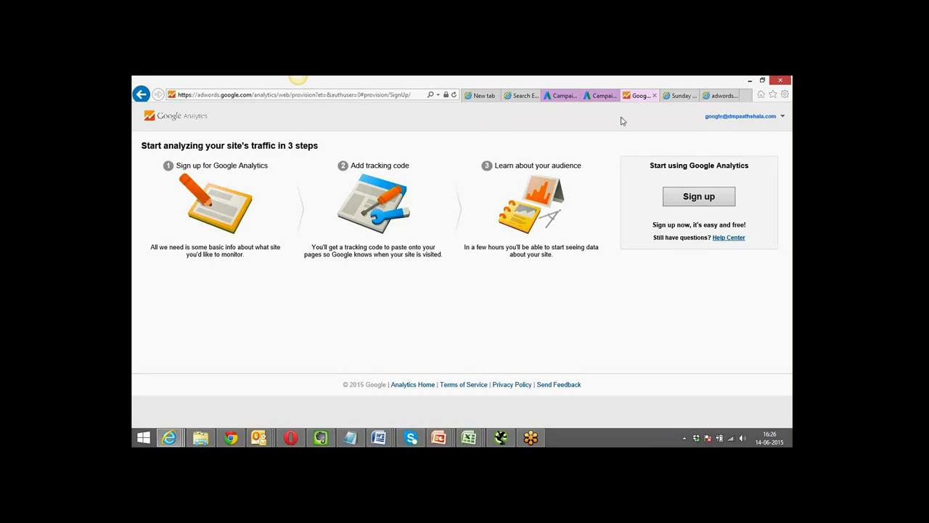
Switch between the Analytics sign-up and AdWords tabs, ending on AdWords with Tools reopened.
{"action": "left_click", "coordinate": [562, 100]}
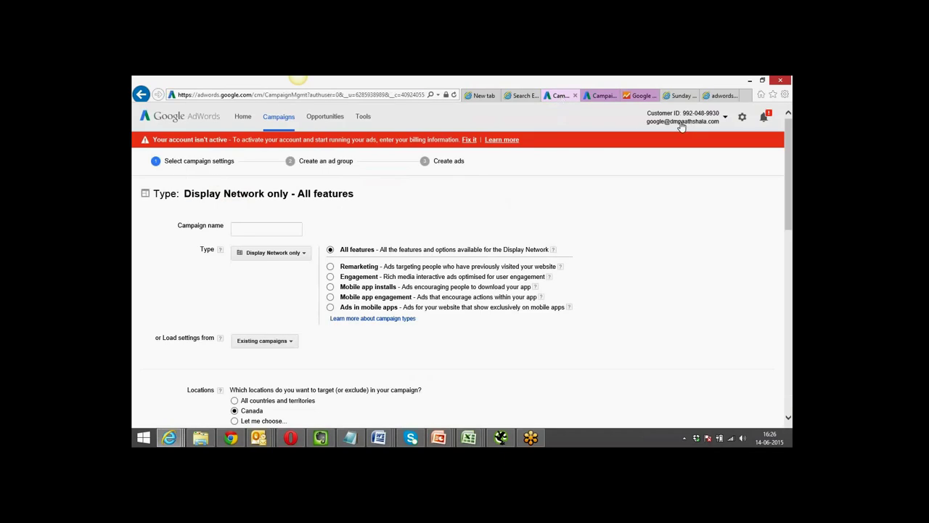
{"action": "left_click", "coordinate": [636, 100]}
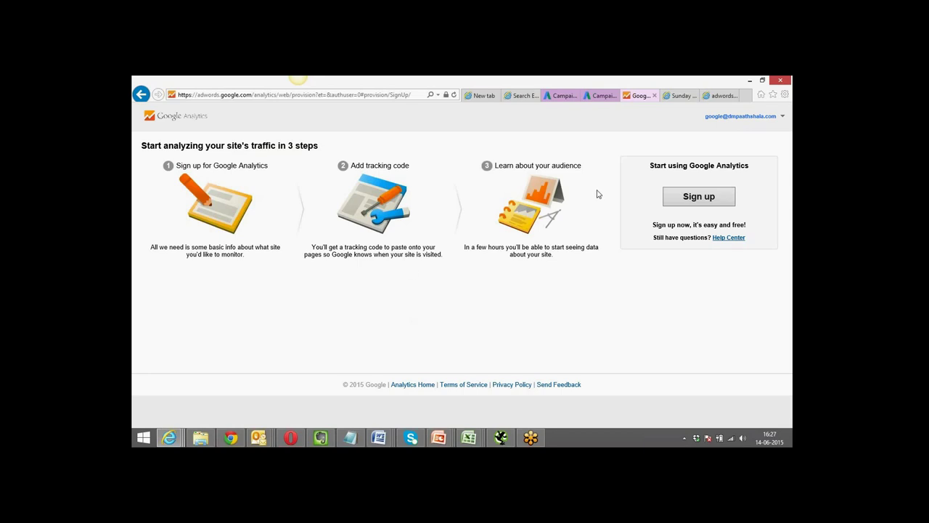
{"action": "left_click", "coordinate": [596, 95]}
{"action": "left_click", "coordinate": [636, 97]}
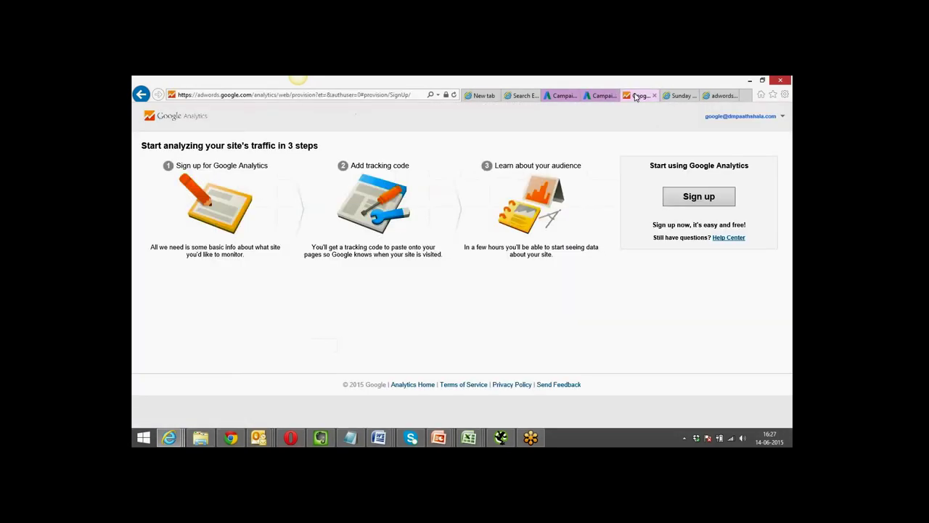
{"action": "left_click", "coordinate": [557, 95]}
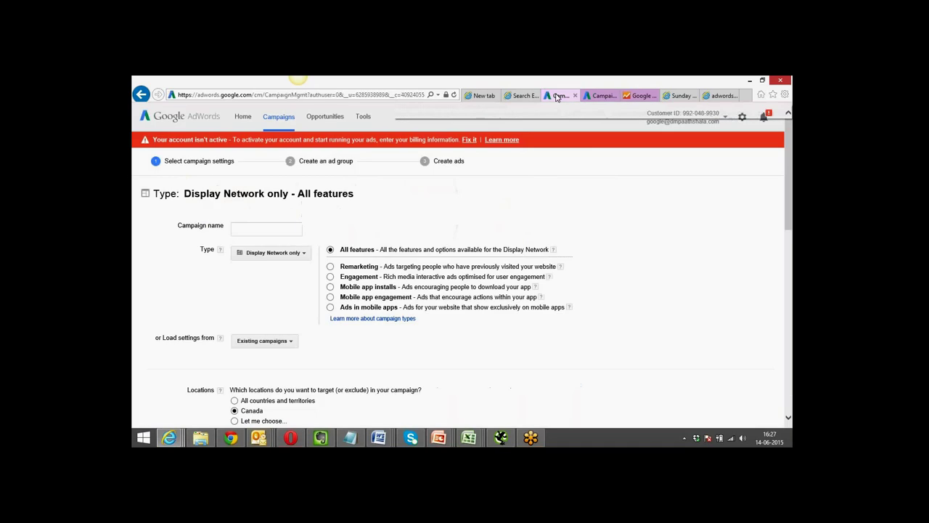
{"action": "left_click", "coordinate": [365, 118]}
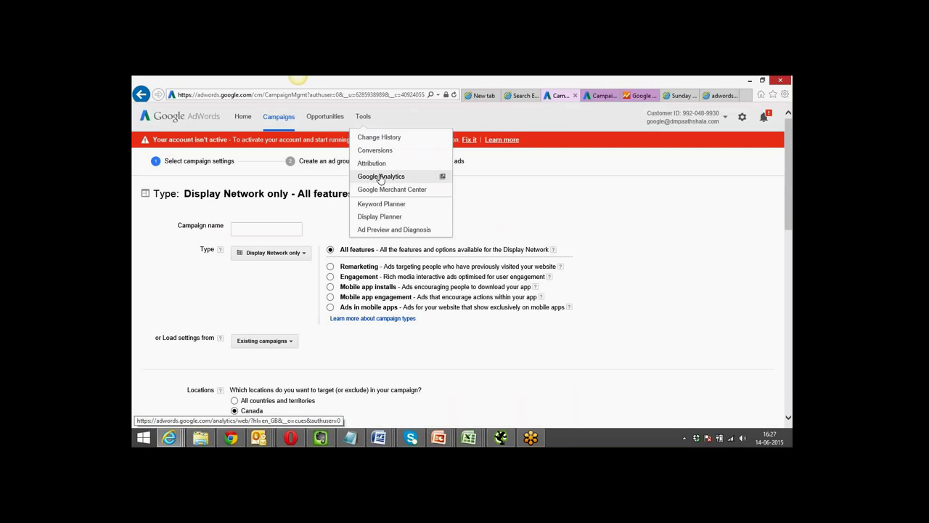
Scan the Learn Digital Marketing ad previews, then return to Ad Group #1 Display audiences.
{"action": "left_click", "coordinate": [577, 222]}
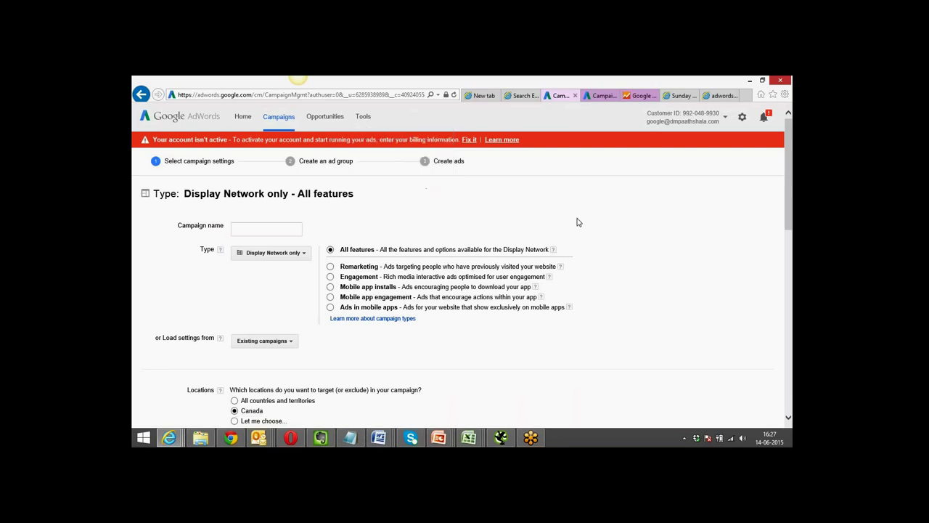
{"action": "left_click", "coordinate": [714, 97]}
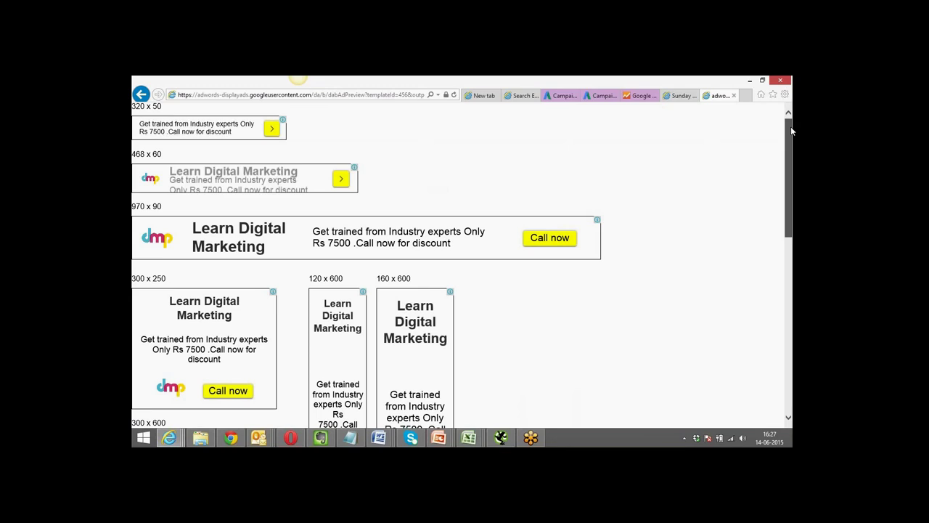
{"action": "left_click_drag", "start_coordinate": [791, 131], "coordinate": [790, 118]}
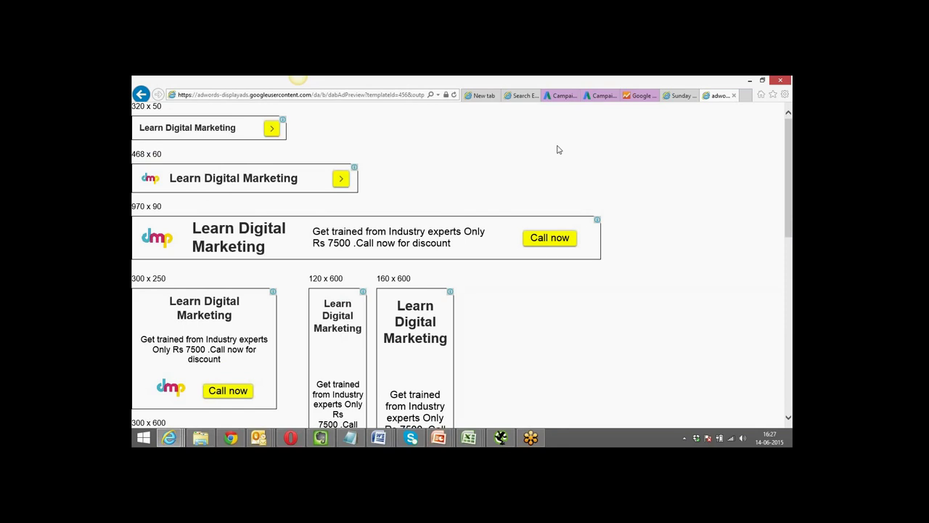
{"action": "left_click", "coordinate": [598, 95]}
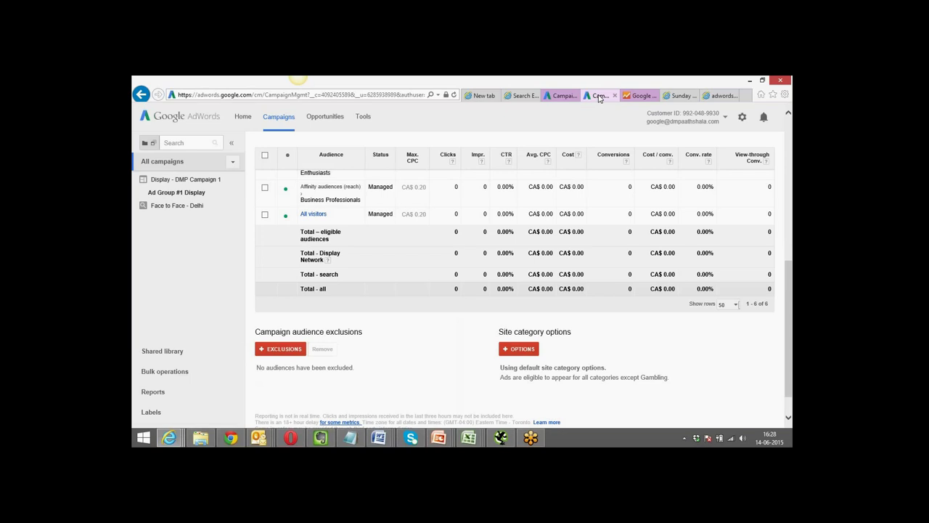
Cycle through the Analytics, YouTube and ad preview tabs, then open a new tab.
{"action": "left_click", "coordinate": [640, 97]}
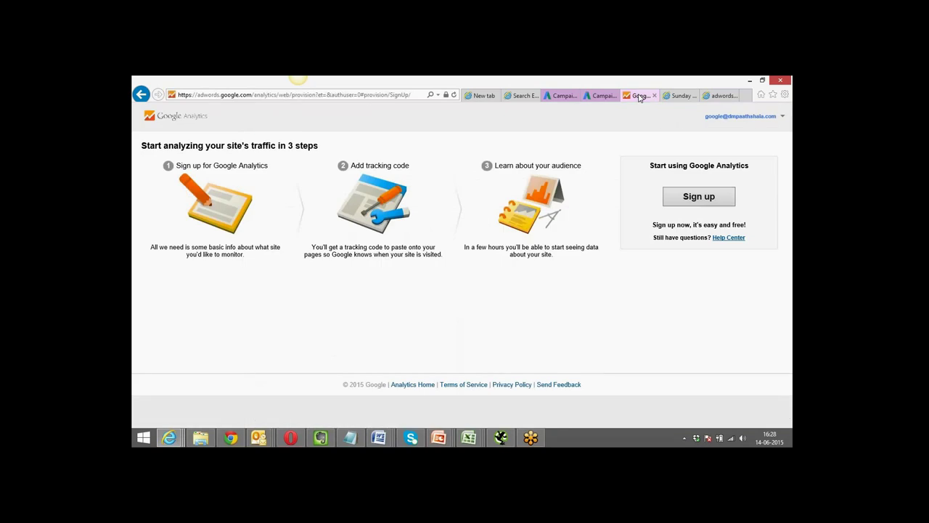
{"action": "left_click", "coordinate": [677, 96]}
{"action": "left_click", "coordinate": [715, 96]}
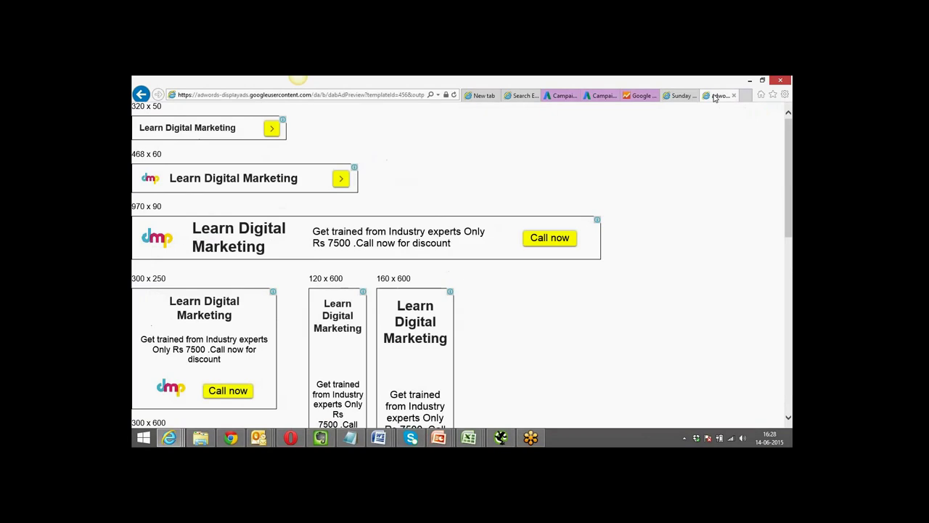
{"action": "left_click", "coordinate": [745, 96]}
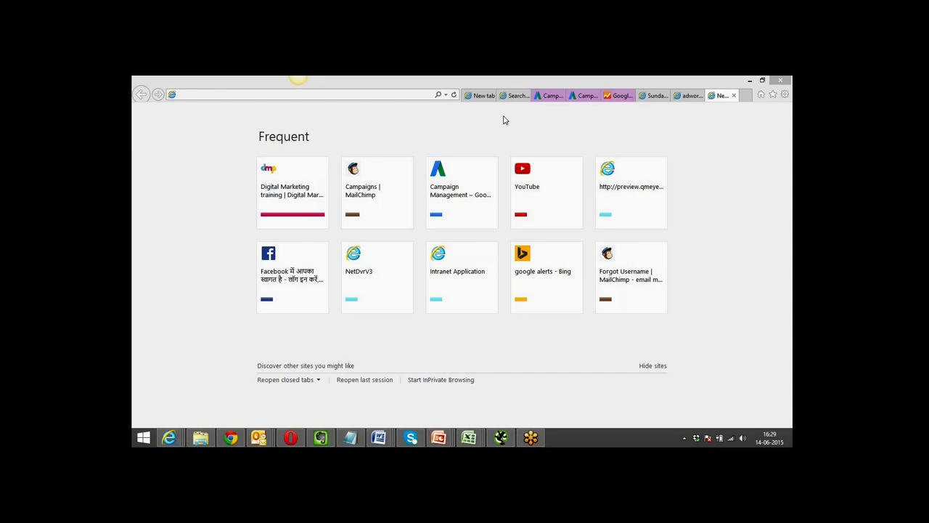
{"action": "left_click", "coordinate": [424, 95]}
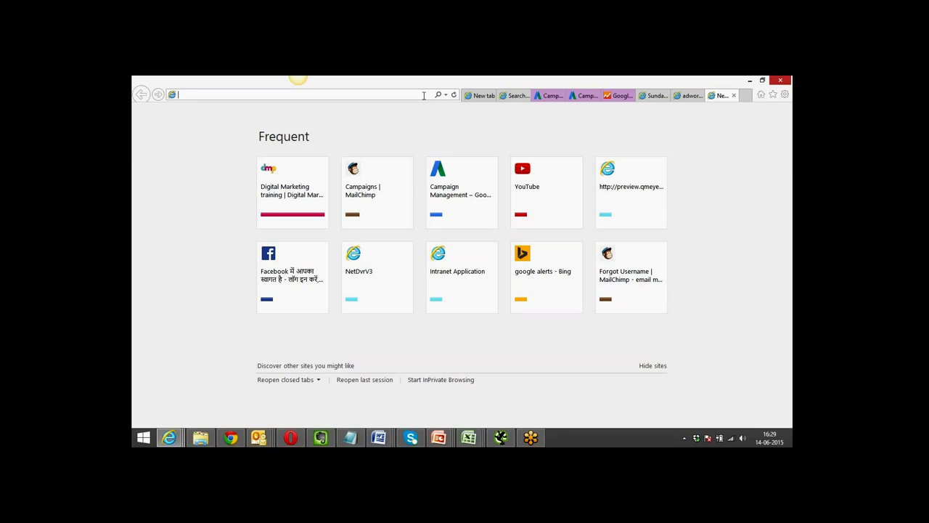
Search 'google' from IE's address bar, then bring up the Analytics Channels report in Chrome.
{"action": "type", "text": "google"}
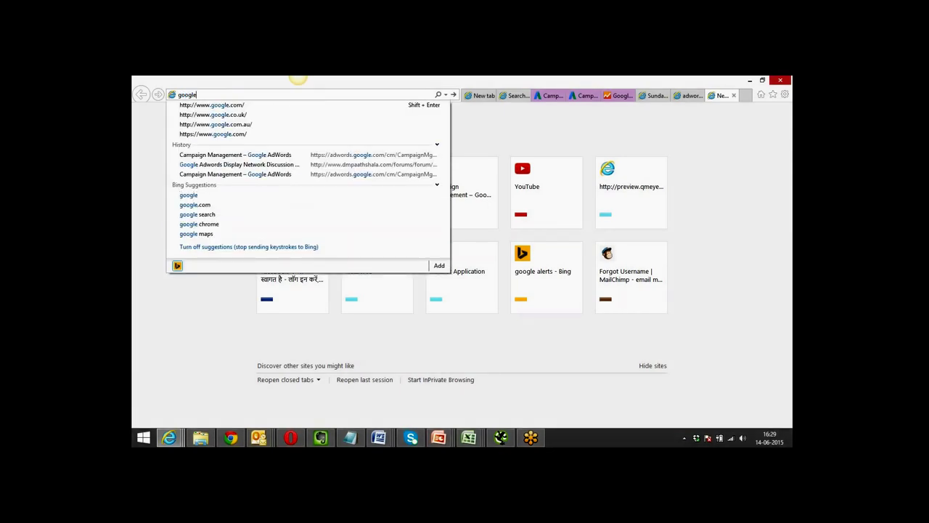
{"action": "key", "text": "Return"}
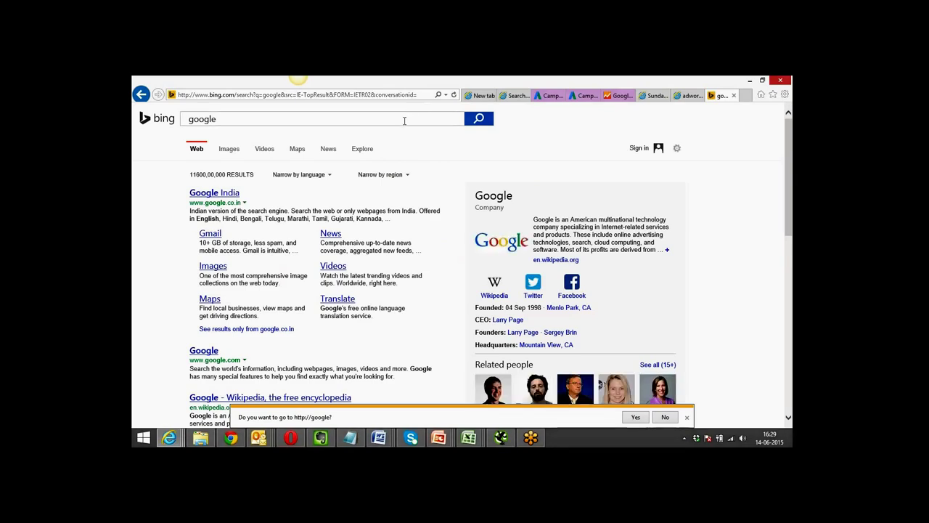
{"action": "left_click", "coordinate": [231, 438]}
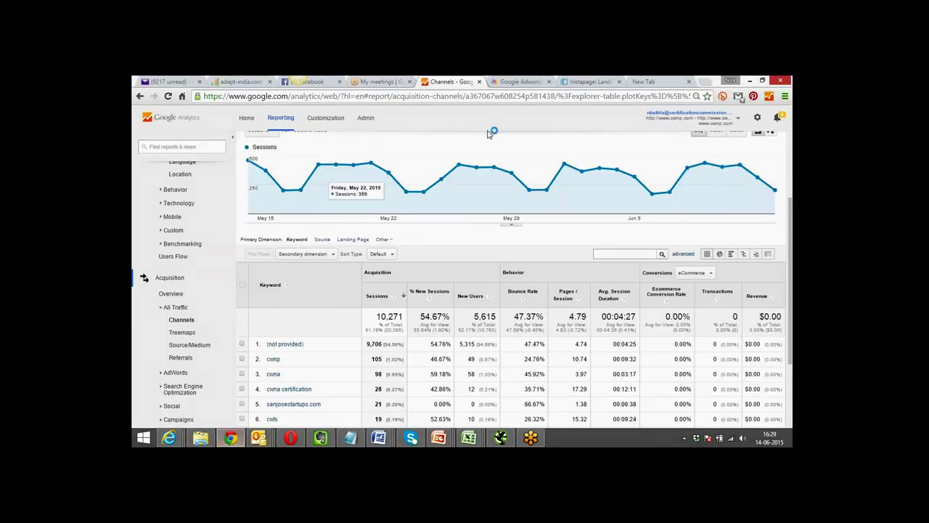
Load google.com in the empty new Chrome tab.
{"action": "left_click", "coordinate": [645, 81]}
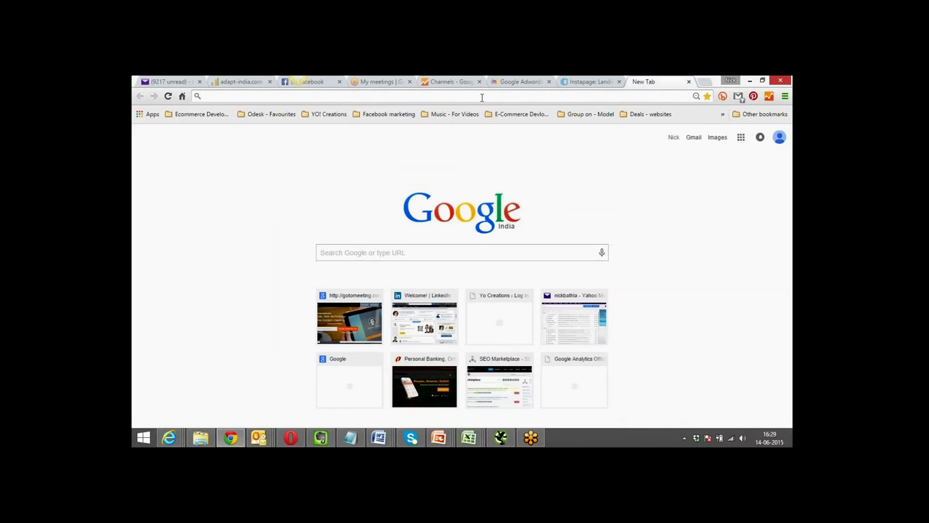
{"action": "type", "text": "goo"}
{"action": "key", "text": "Right"}
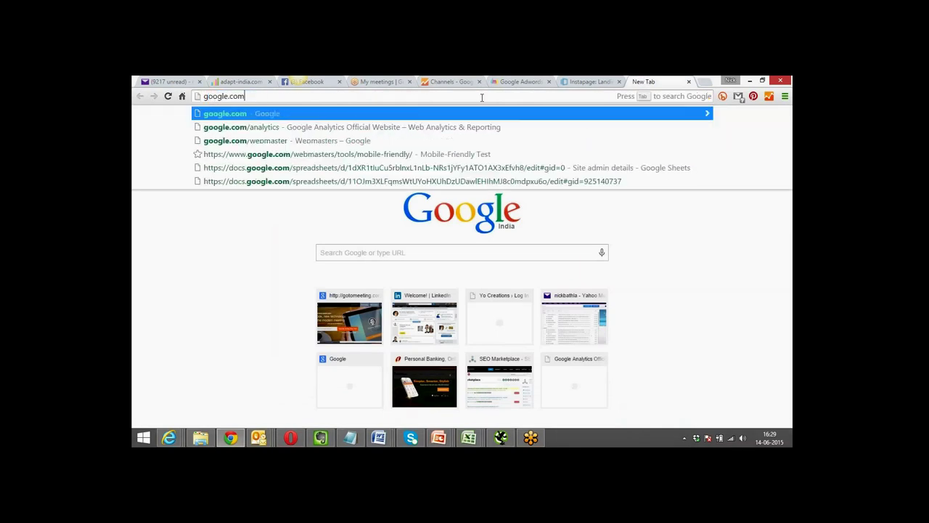
{"action": "key", "text": "Return"}
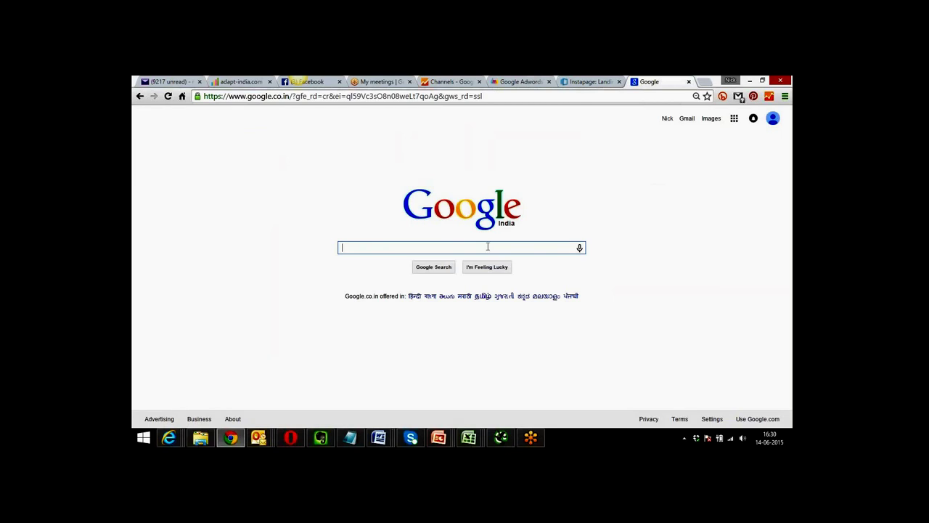
Search Google for 'buy iphone6' using the autocomplete suggestion.
{"action": "type", "text": "buy"}
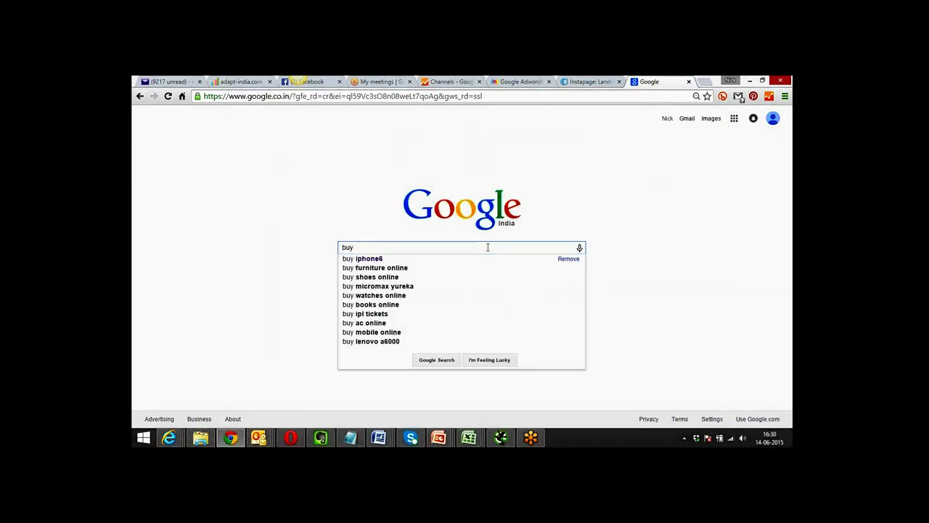
{"action": "key", "text": "Down"}
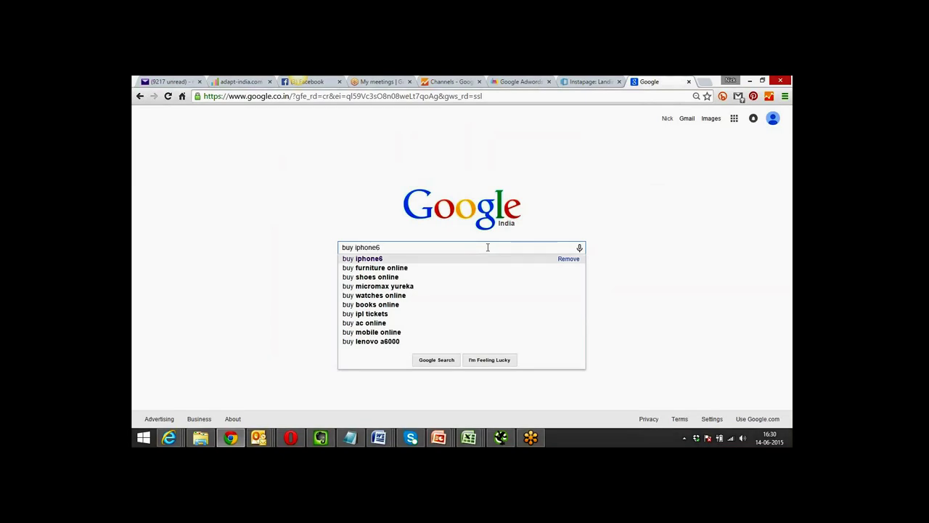
{"action": "key", "text": "Return"}
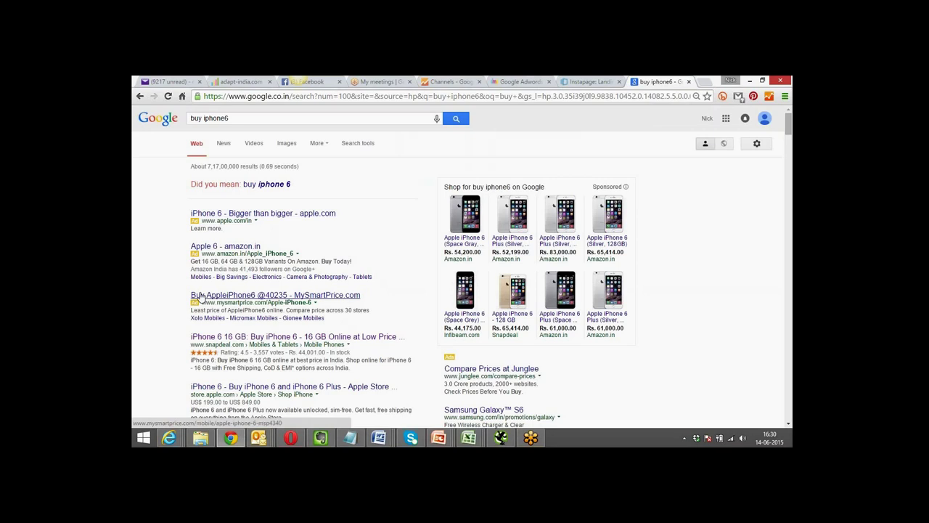
Scroll down the buy iphone6 results to organic listings like Flipkart and Best Buy.
{"action": "scroll", "coordinate": [138, 306], "scroll_direction": "down", "scroll_amount": 3}
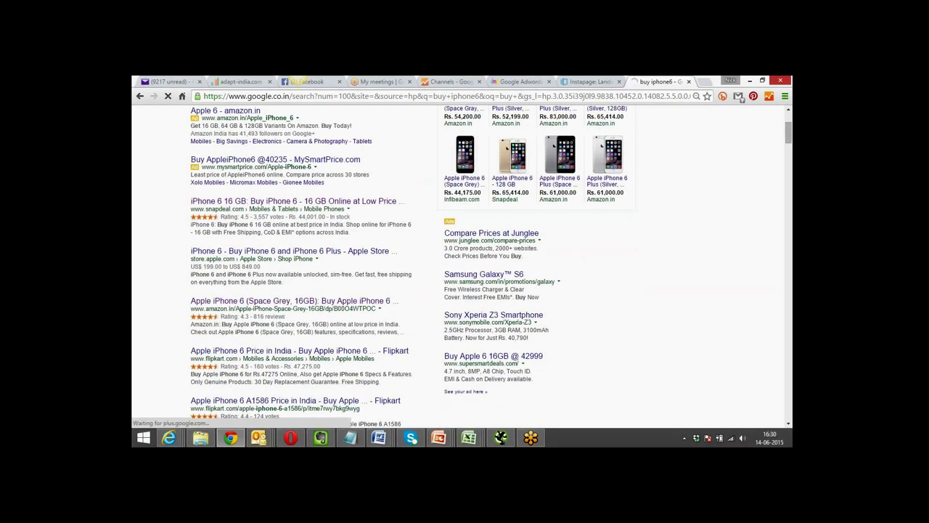
{"action": "scroll", "coordinate": [220, 218], "scroll_direction": "down", "scroll_amount": 3}
{"action": "scroll", "coordinate": [268, 313], "scroll_direction": "down", "scroll_amount": 9}
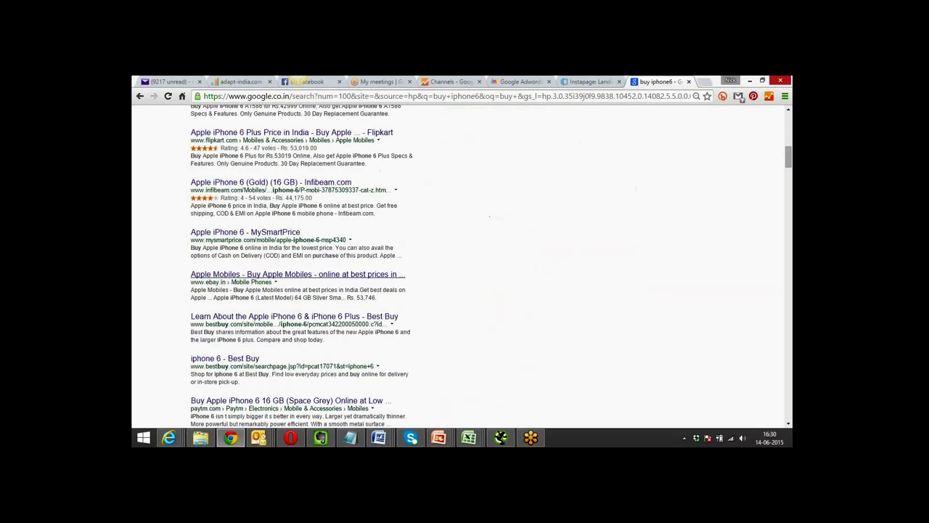
{"action": "scroll", "coordinate": [268, 314], "scroll_direction": "down", "scroll_amount": 5}
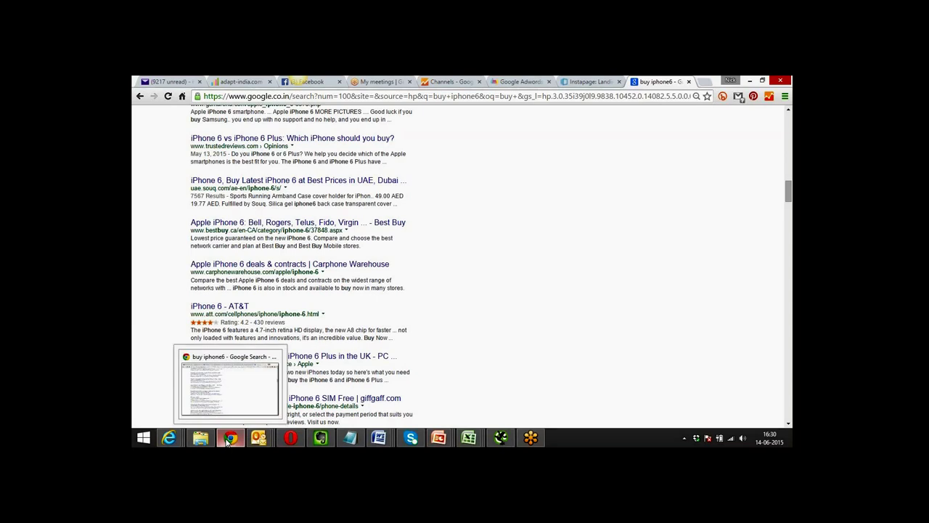
{"action": "mouse_move", "coordinate": [255, 441]}
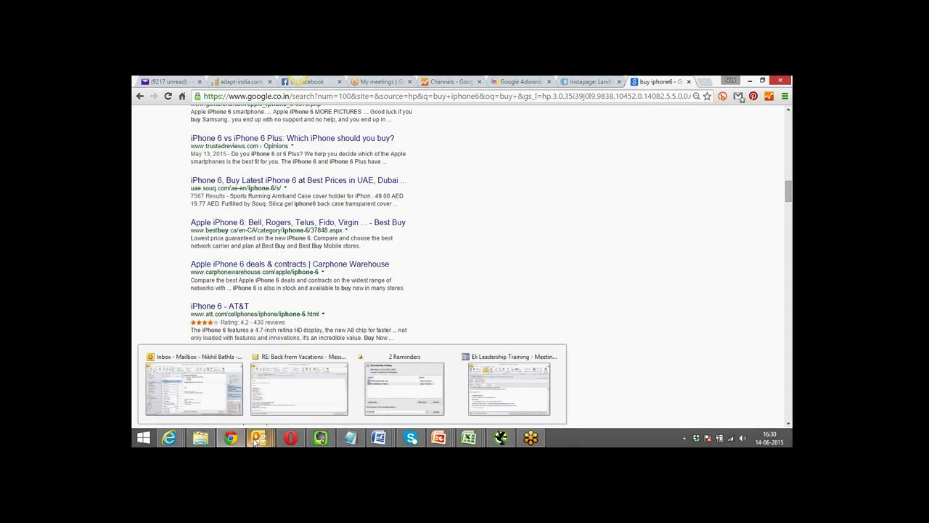
Open SEO-Basics1 PDF from CLASS NOTES > SEO - Search Engine Optimization in File Explorer.
{"action": "mouse_move", "coordinate": [200, 438]}
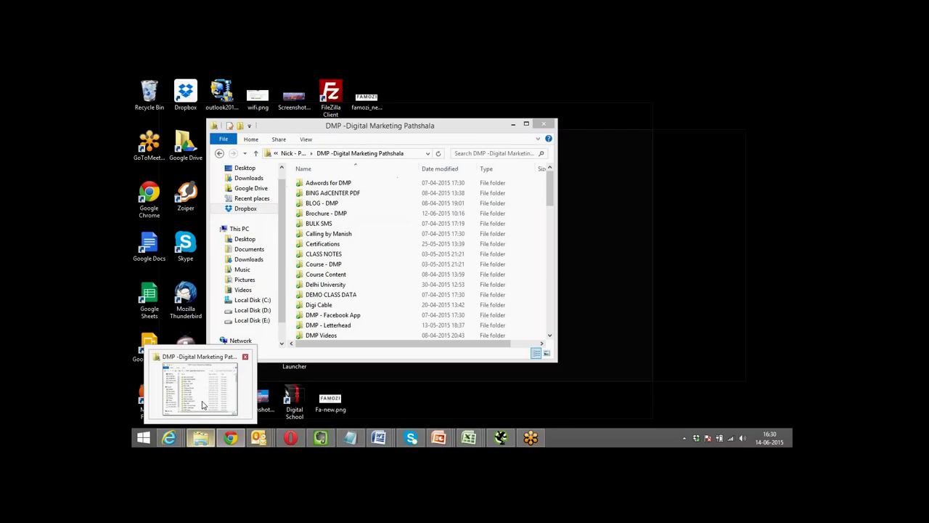
{"action": "left_click", "coordinate": [202, 411]}
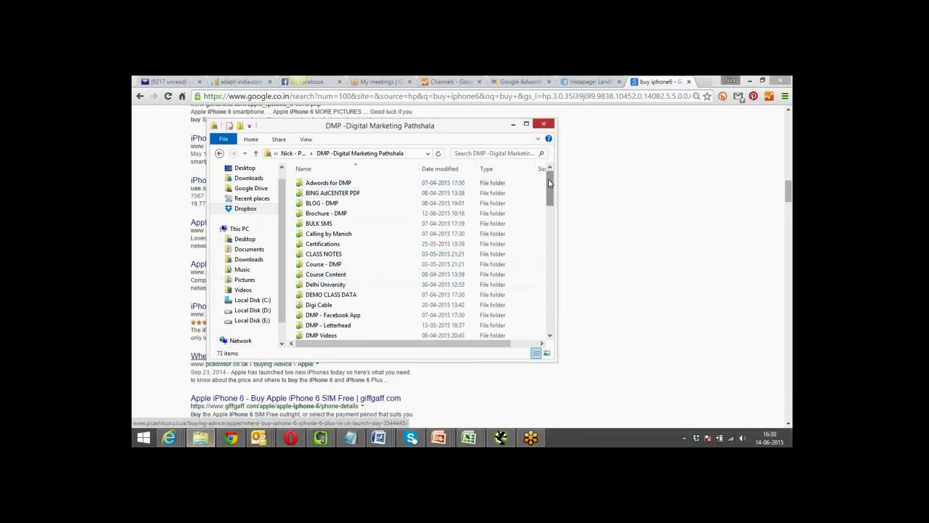
{"action": "scroll", "coordinate": [548, 179], "scroll_direction": "down", "scroll_amount": 1}
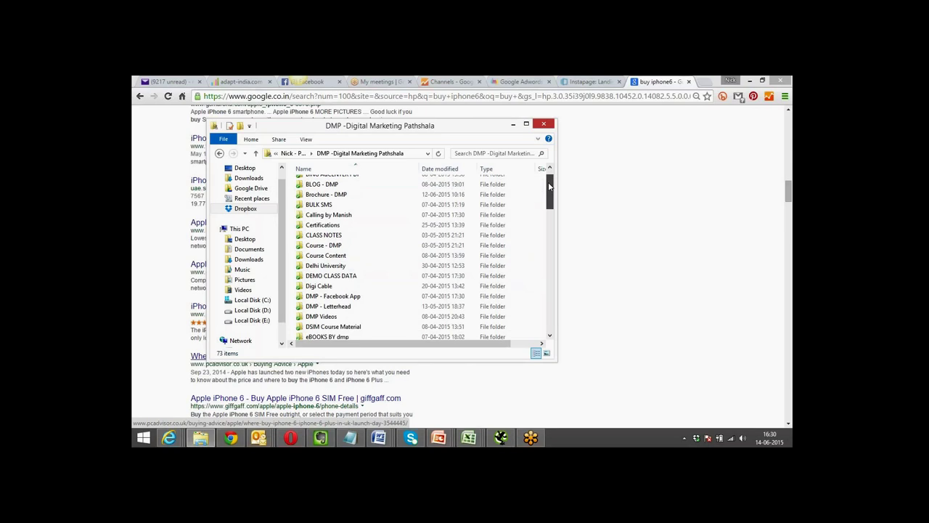
{"action": "double_click", "coordinate": [346, 236]}
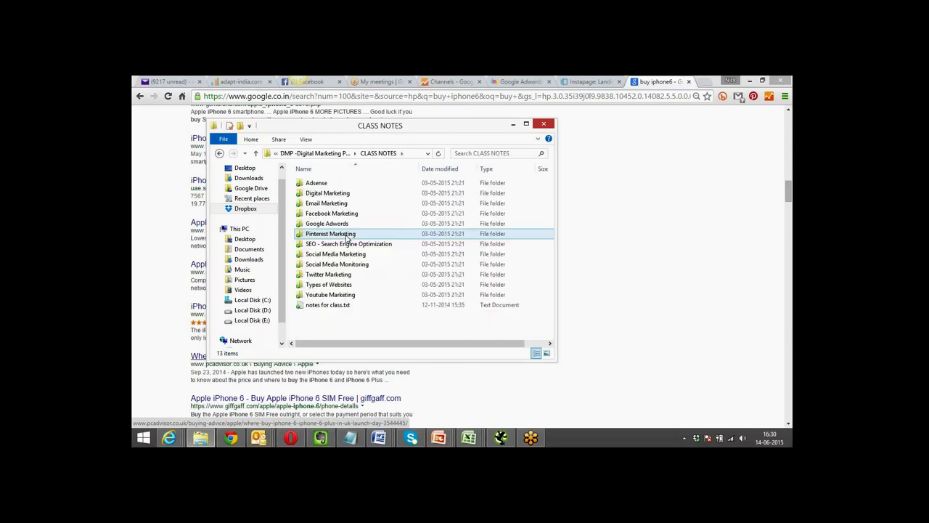
{"action": "double_click", "coordinate": [346, 244]}
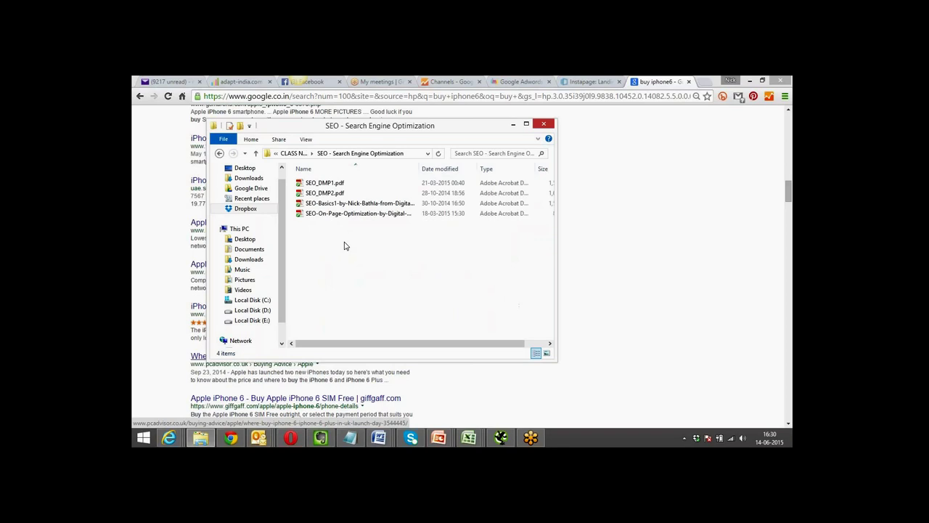
{"action": "left_click", "coordinate": [345, 204]}
{"action": "double_click", "coordinate": [344, 204]}
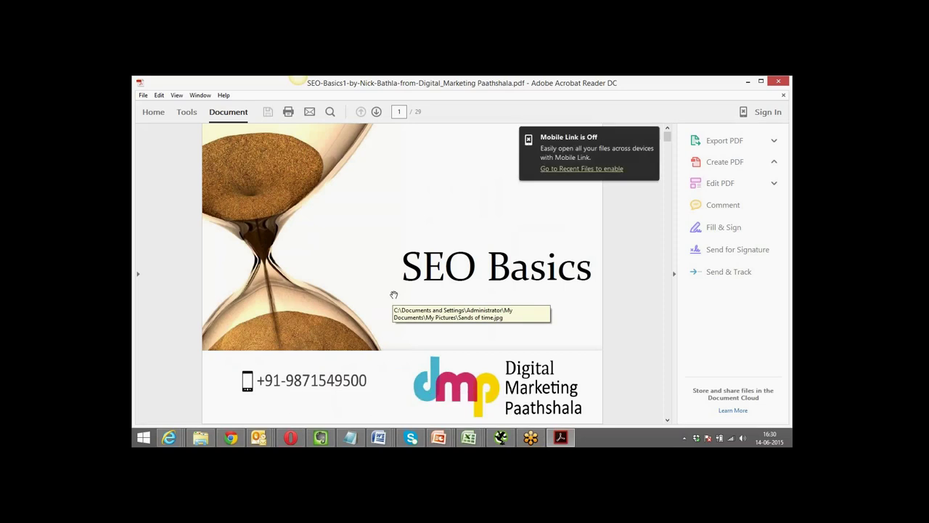
Page through the SEO Basics deck to page 5, "SEO isn't magic or voodoo".
{"action": "scroll", "coordinate": [394, 294], "scroll_direction": "down", "scroll_amount": 1}
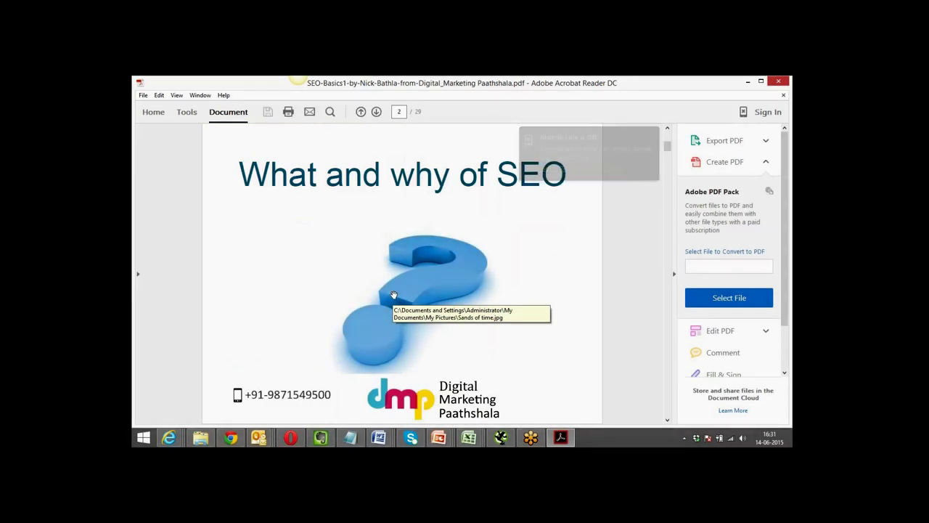
{"action": "scroll", "coordinate": [393, 295], "scroll_direction": "down", "scroll_amount": 1}
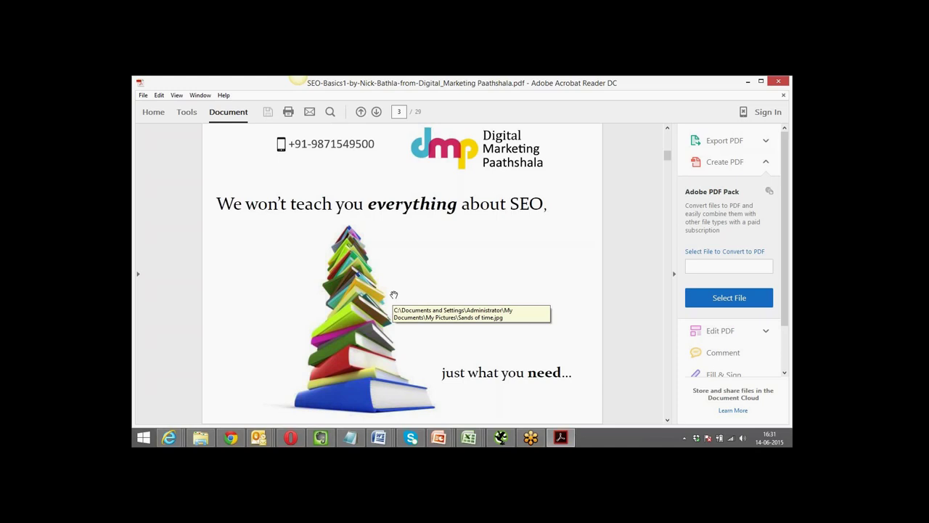
{"action": "scroll", "coordinate": [393, 295], "scroll_direction": "down", "scroll_amount": 3}
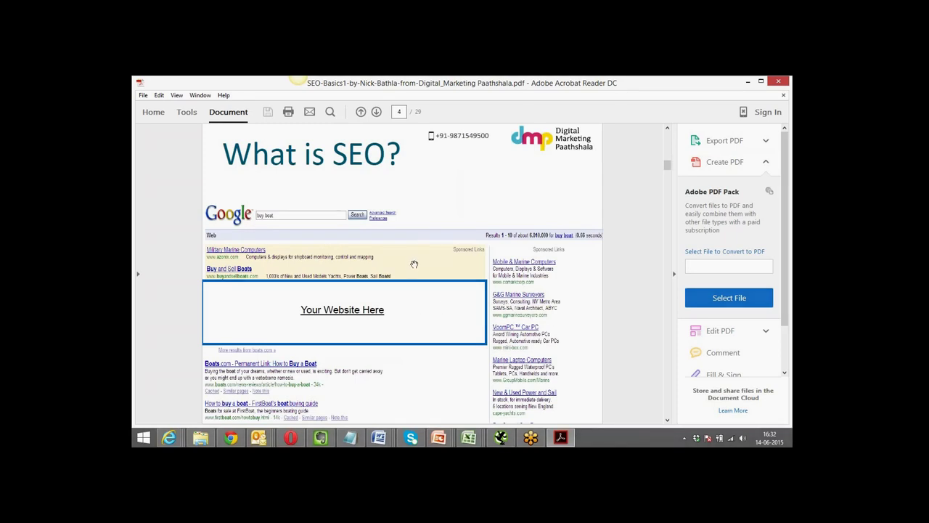
{"action": "scroll", "coordinate": [413, 289], "scroll_direction": "down", "scroll_amount": 3}
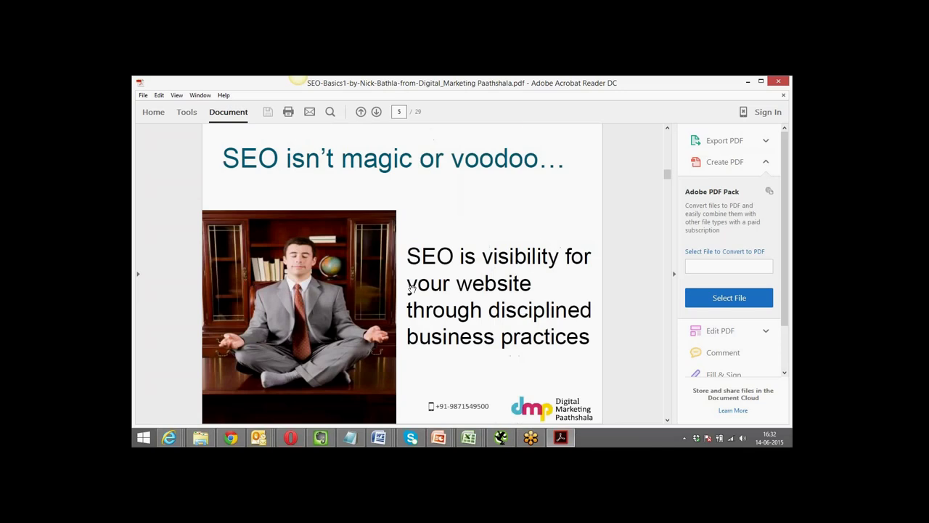